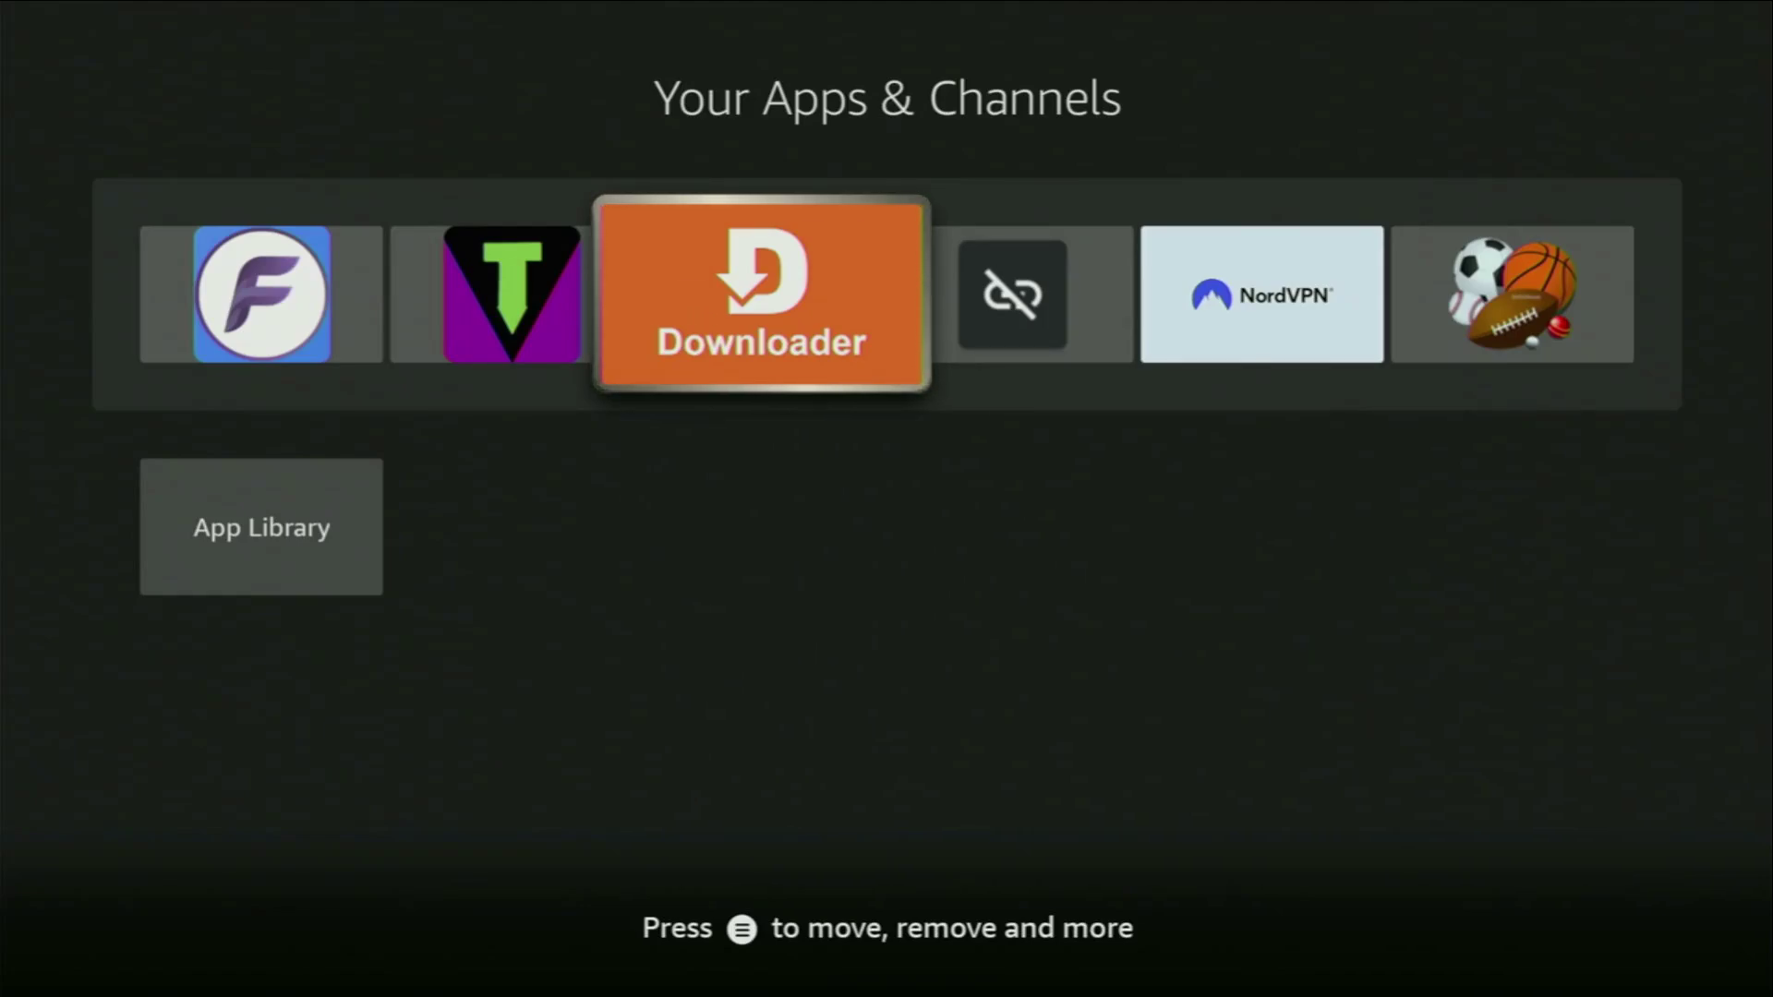
Open the Downloader app and look through its Browser, Files and Favorites sections.
key("Return")
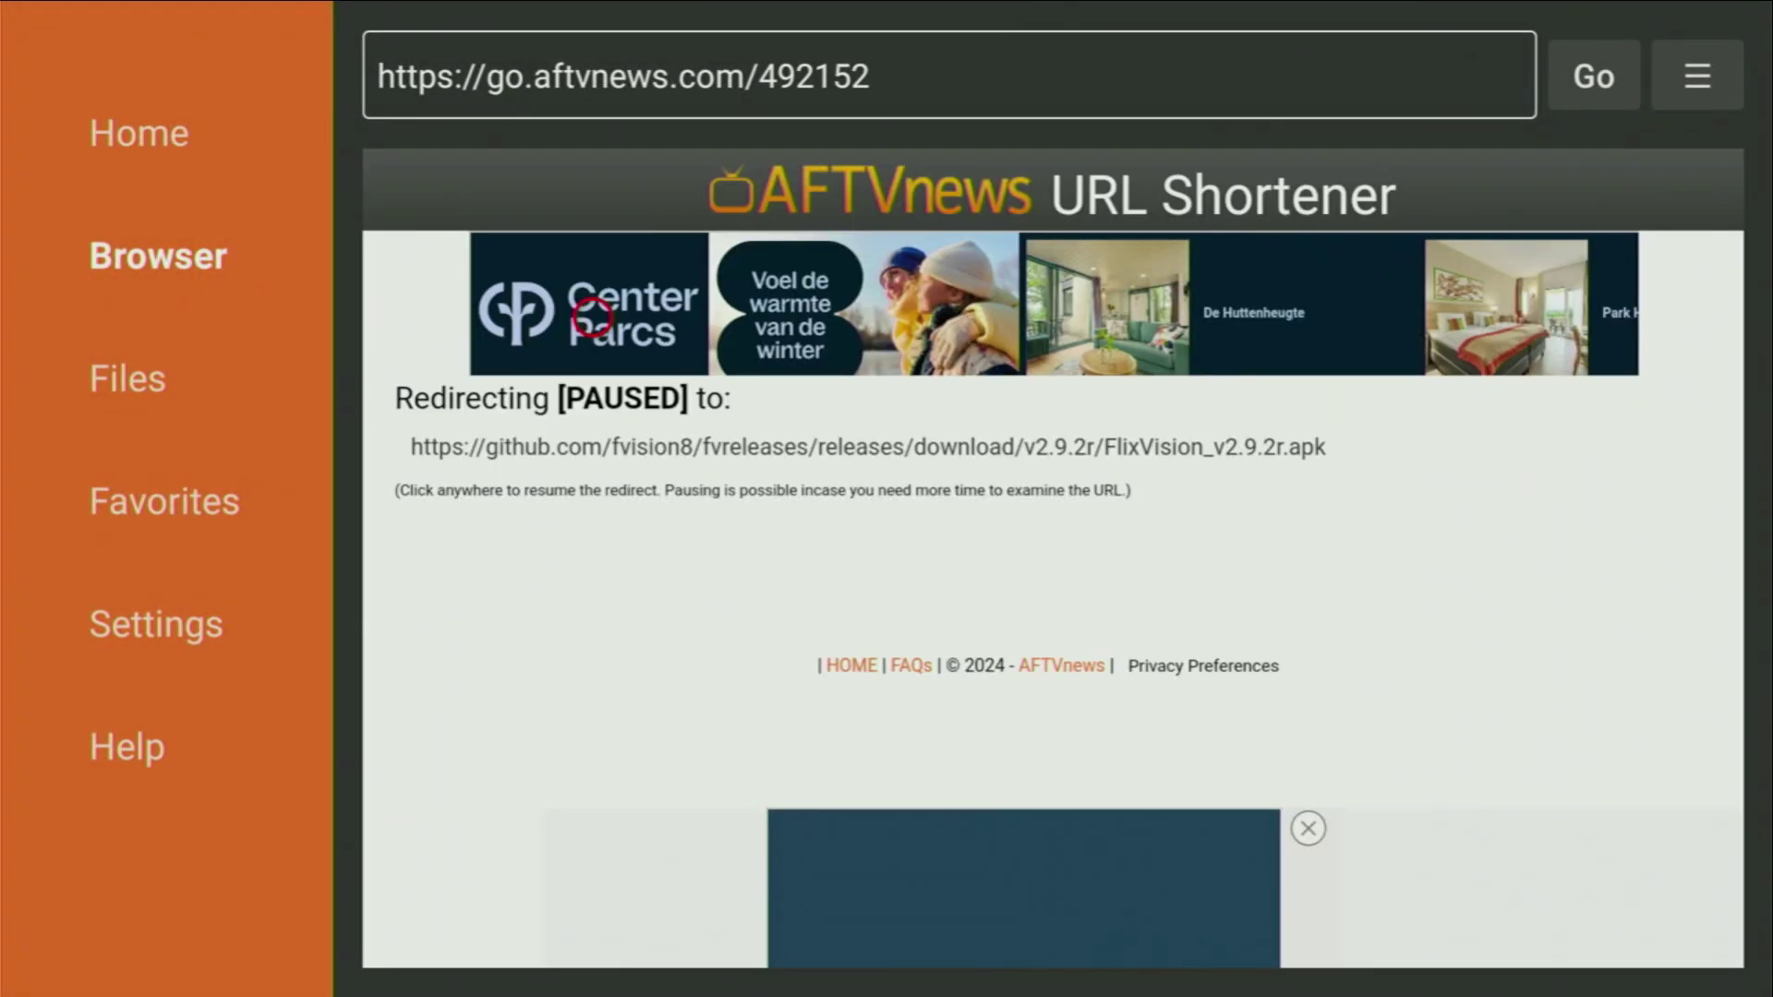
key("Left")
key("Down")
key("Down")
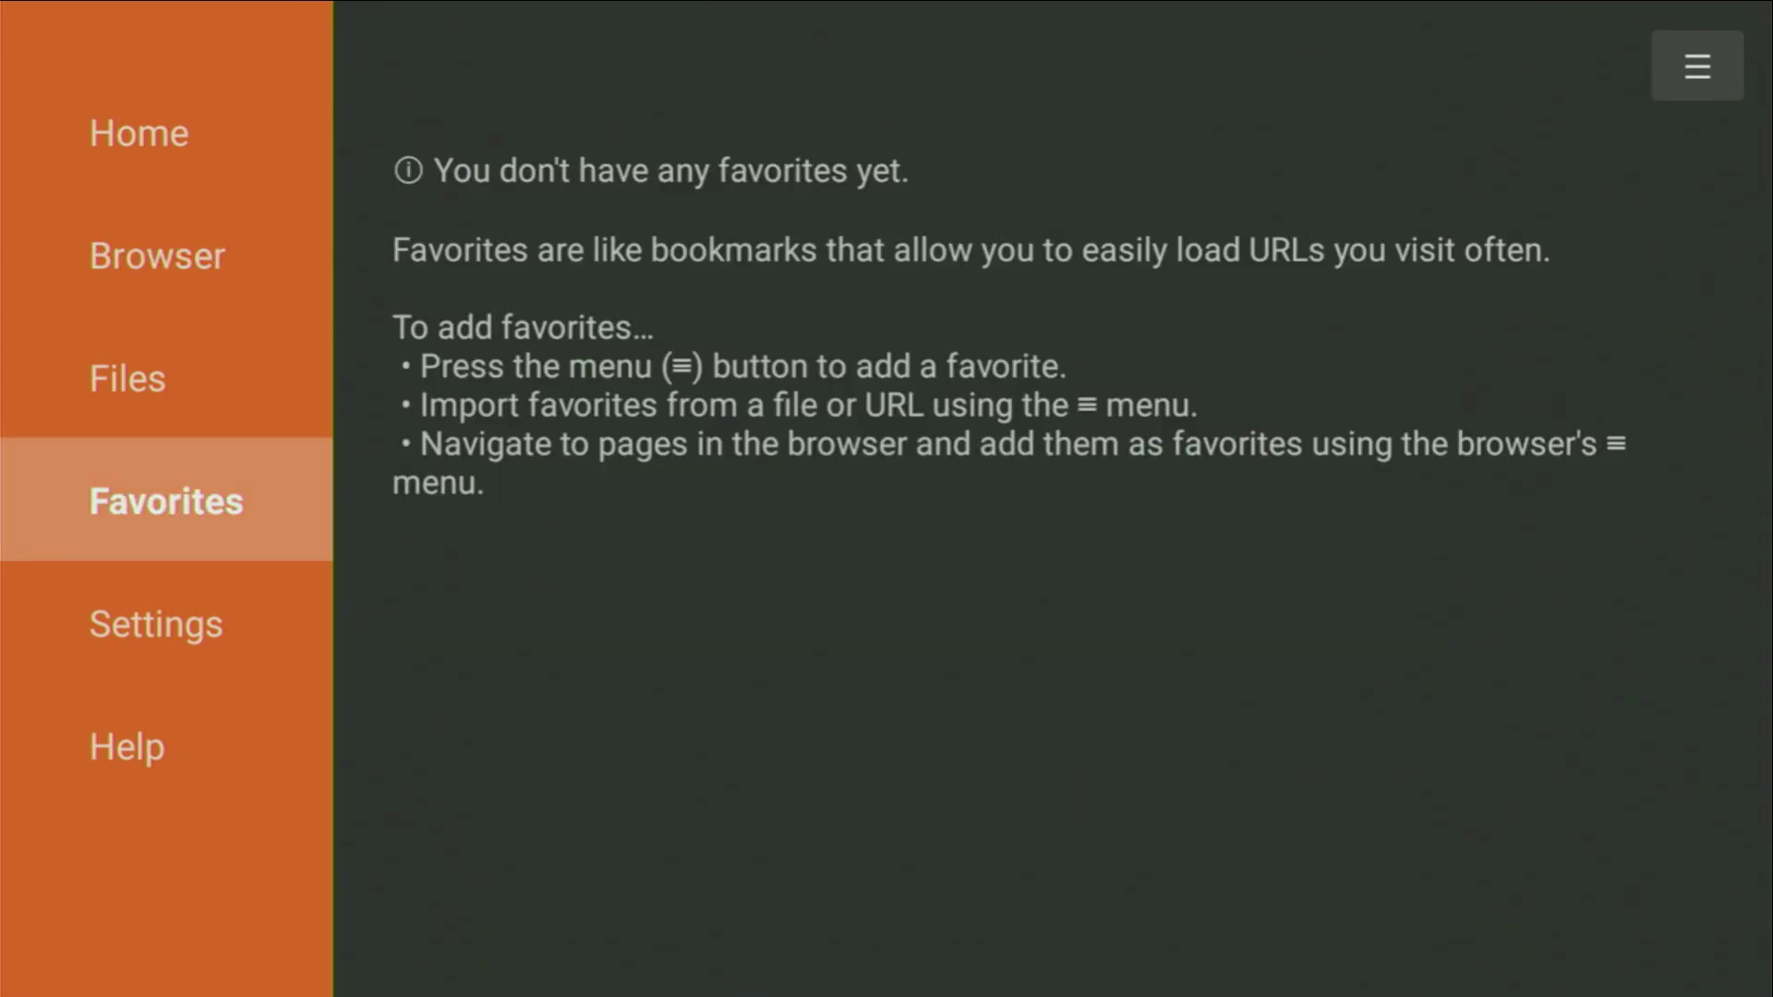
key("Up")
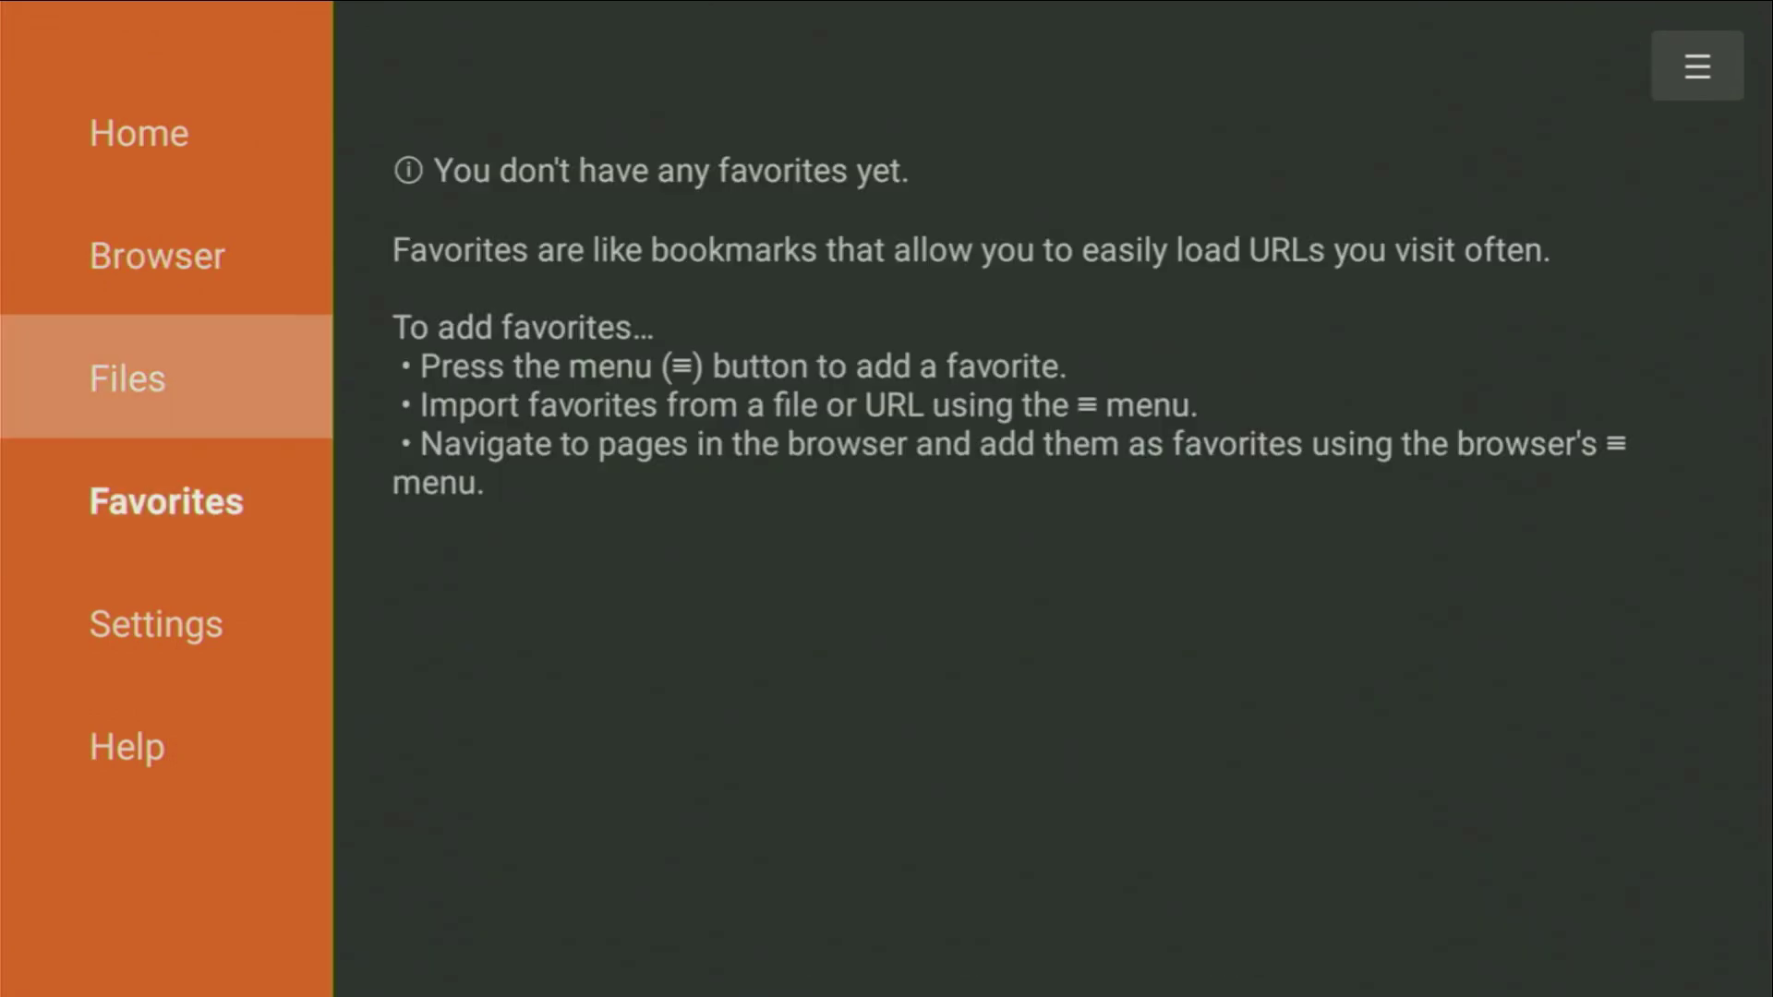
key("Up")
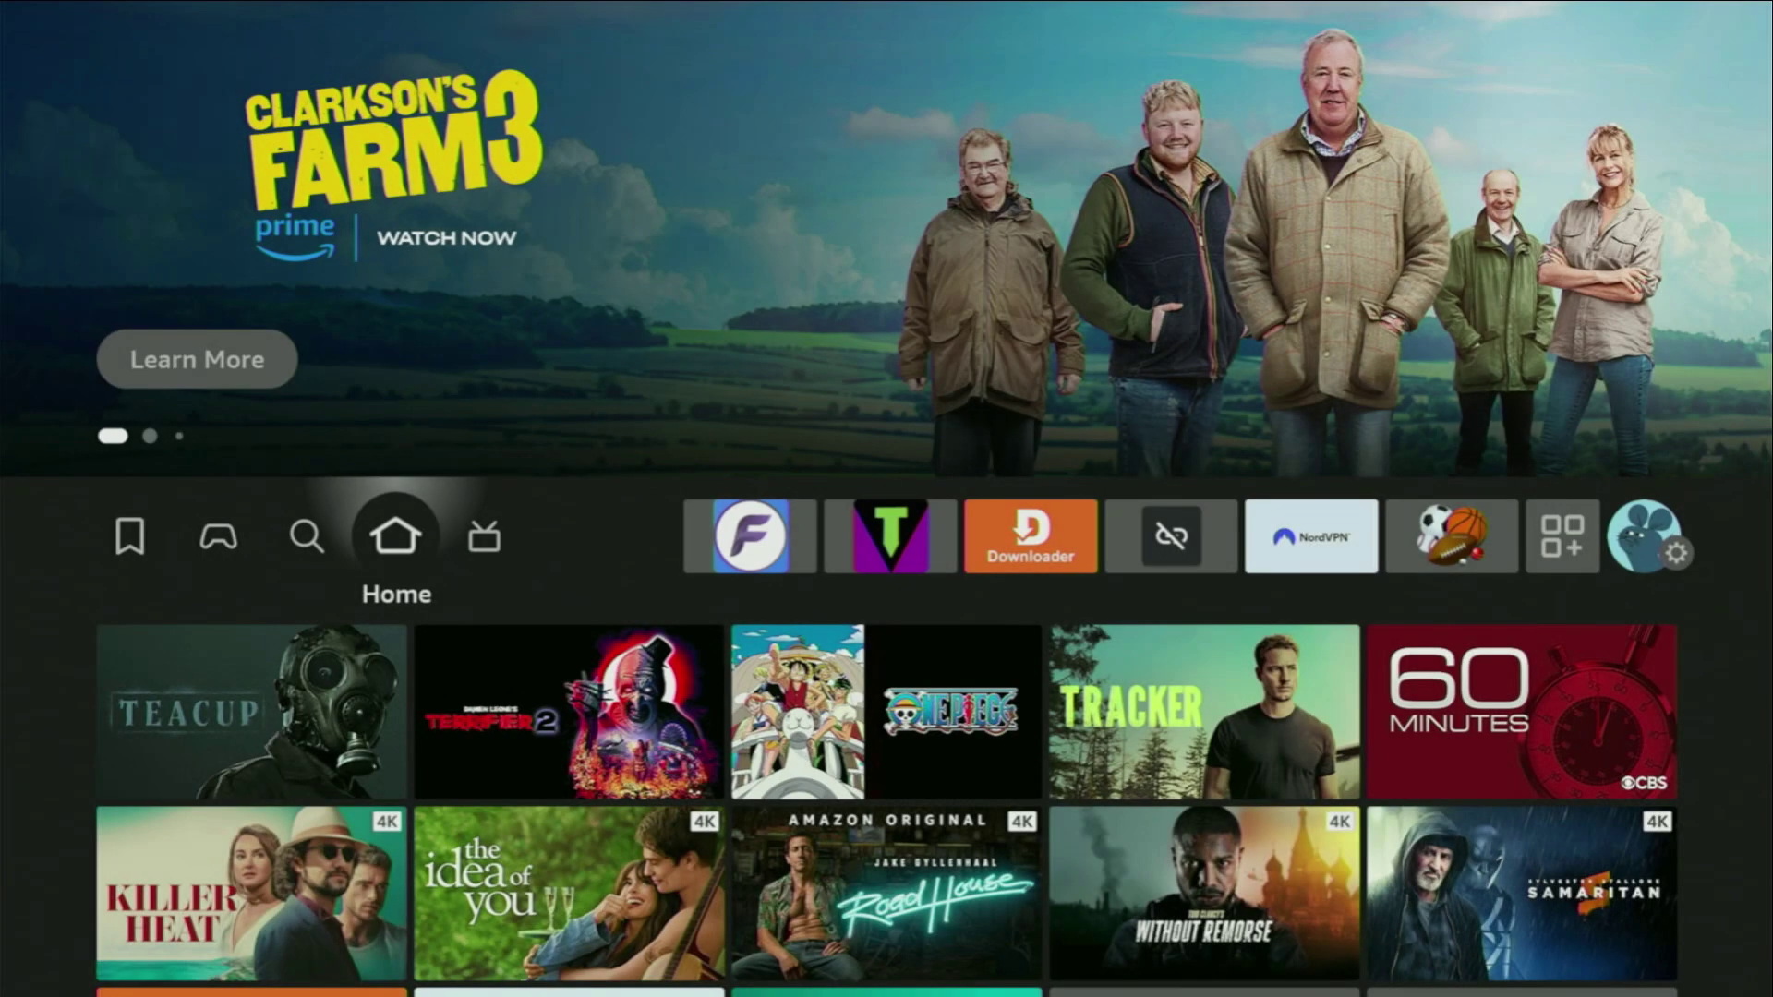
Open the Find search on the Fire TV home screen and enter "Do".
key("Left")
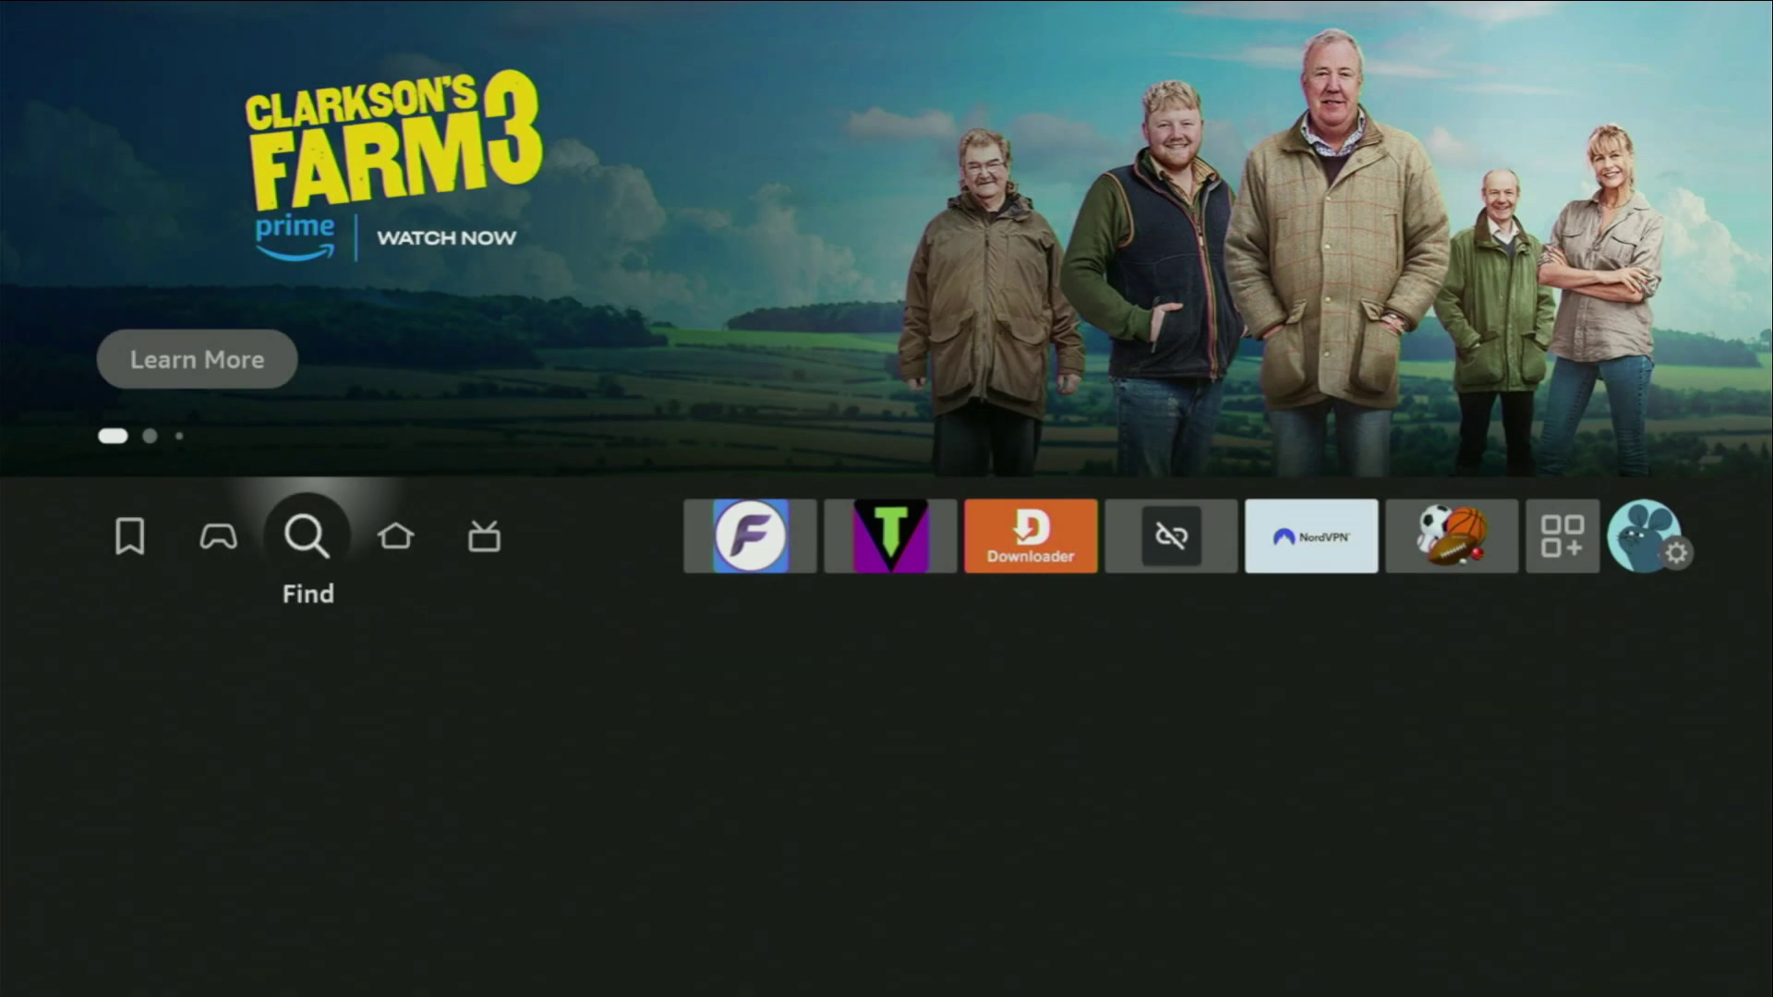
key("Down")
key("Return")
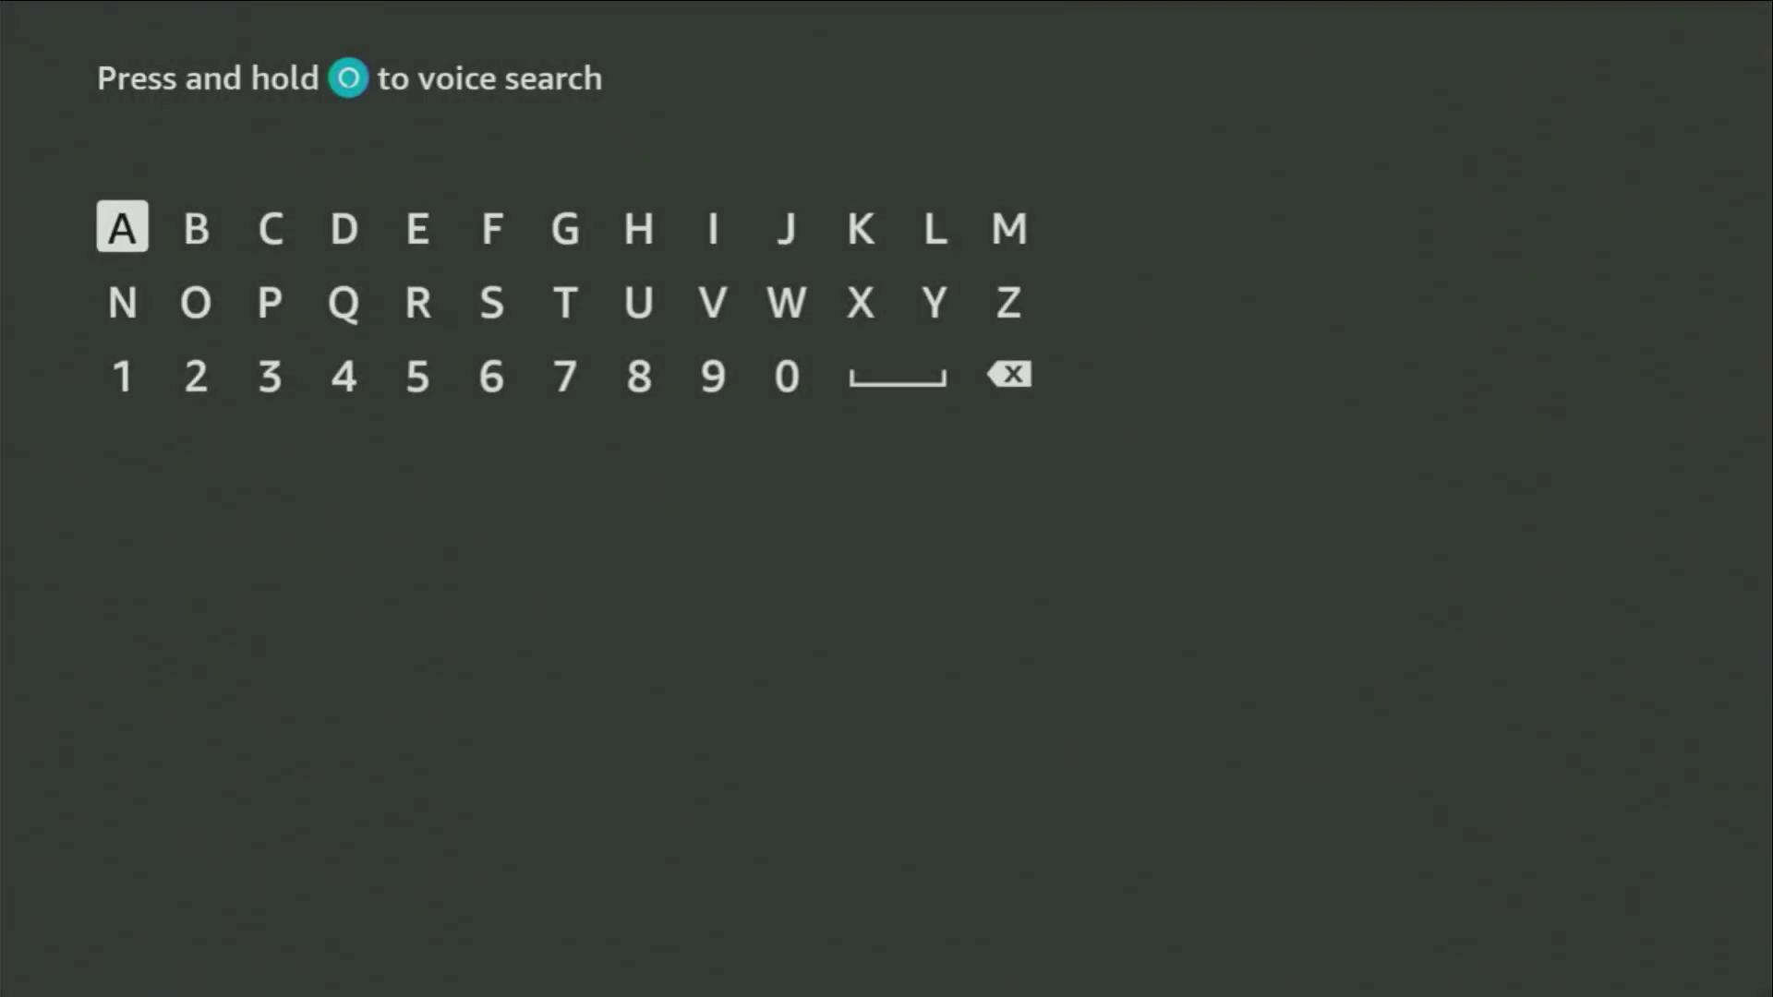
key("Right")
key("Right")
key("Right")
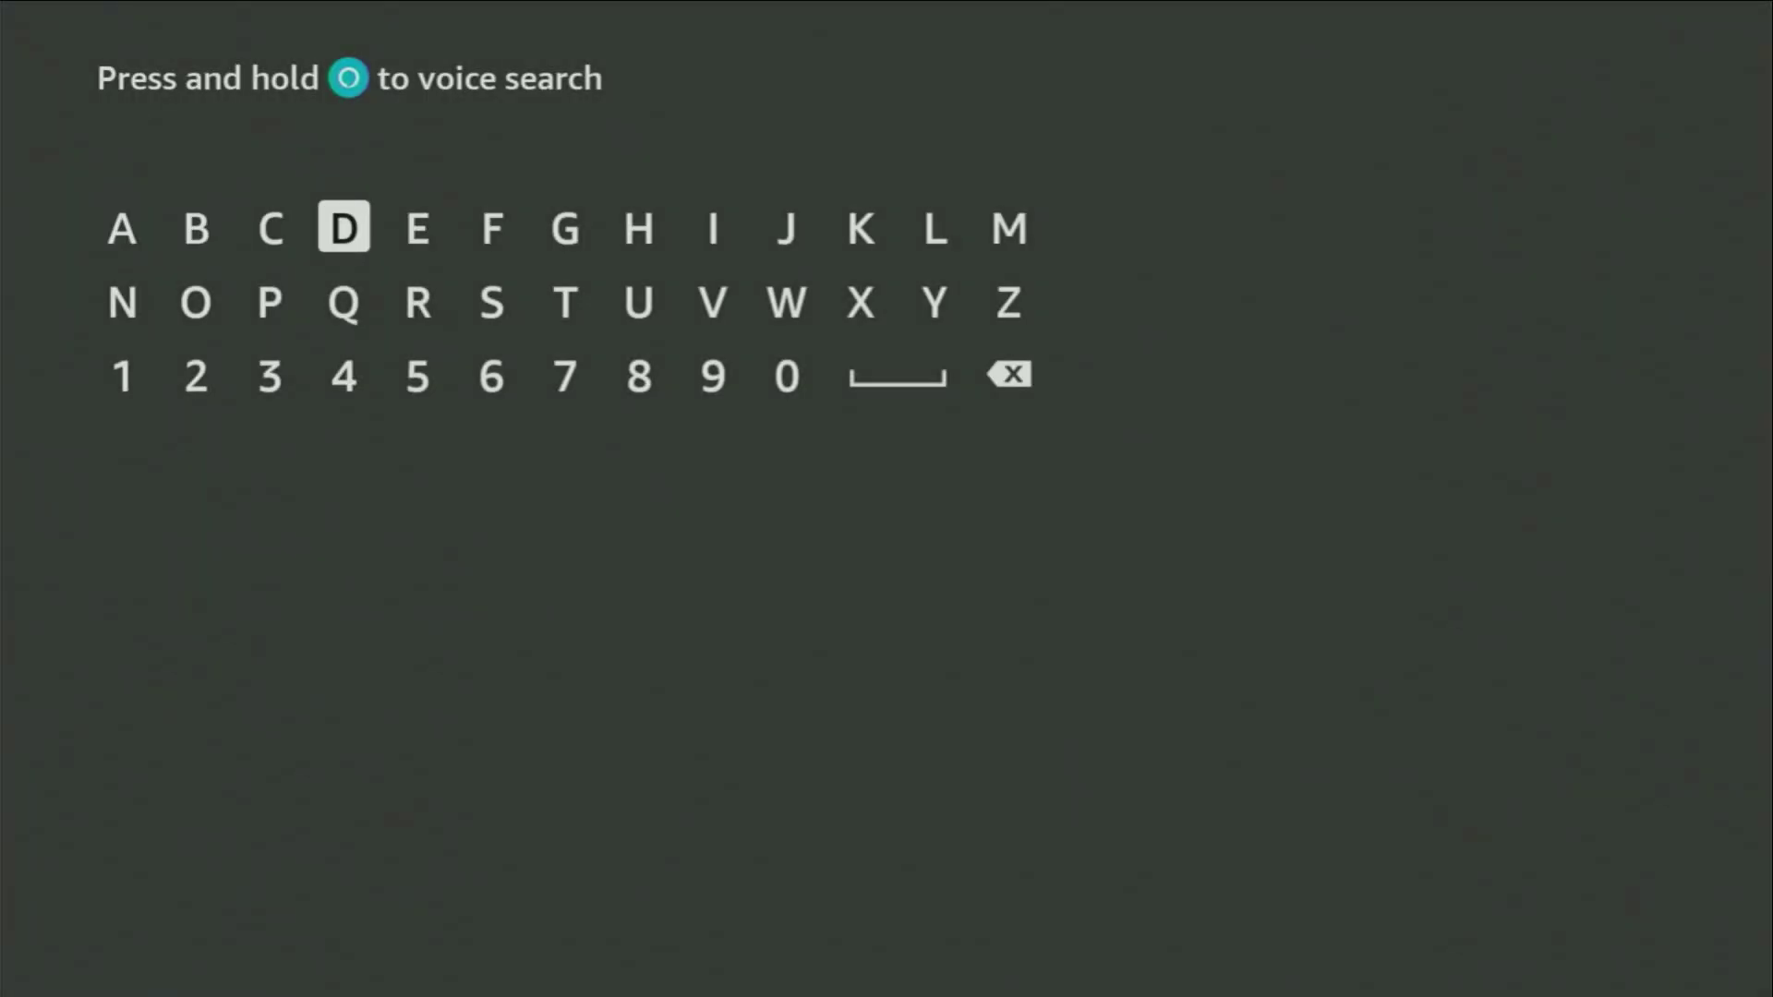
key("Return")
key("Down")
key("Left")
key("Left")
key("Return")
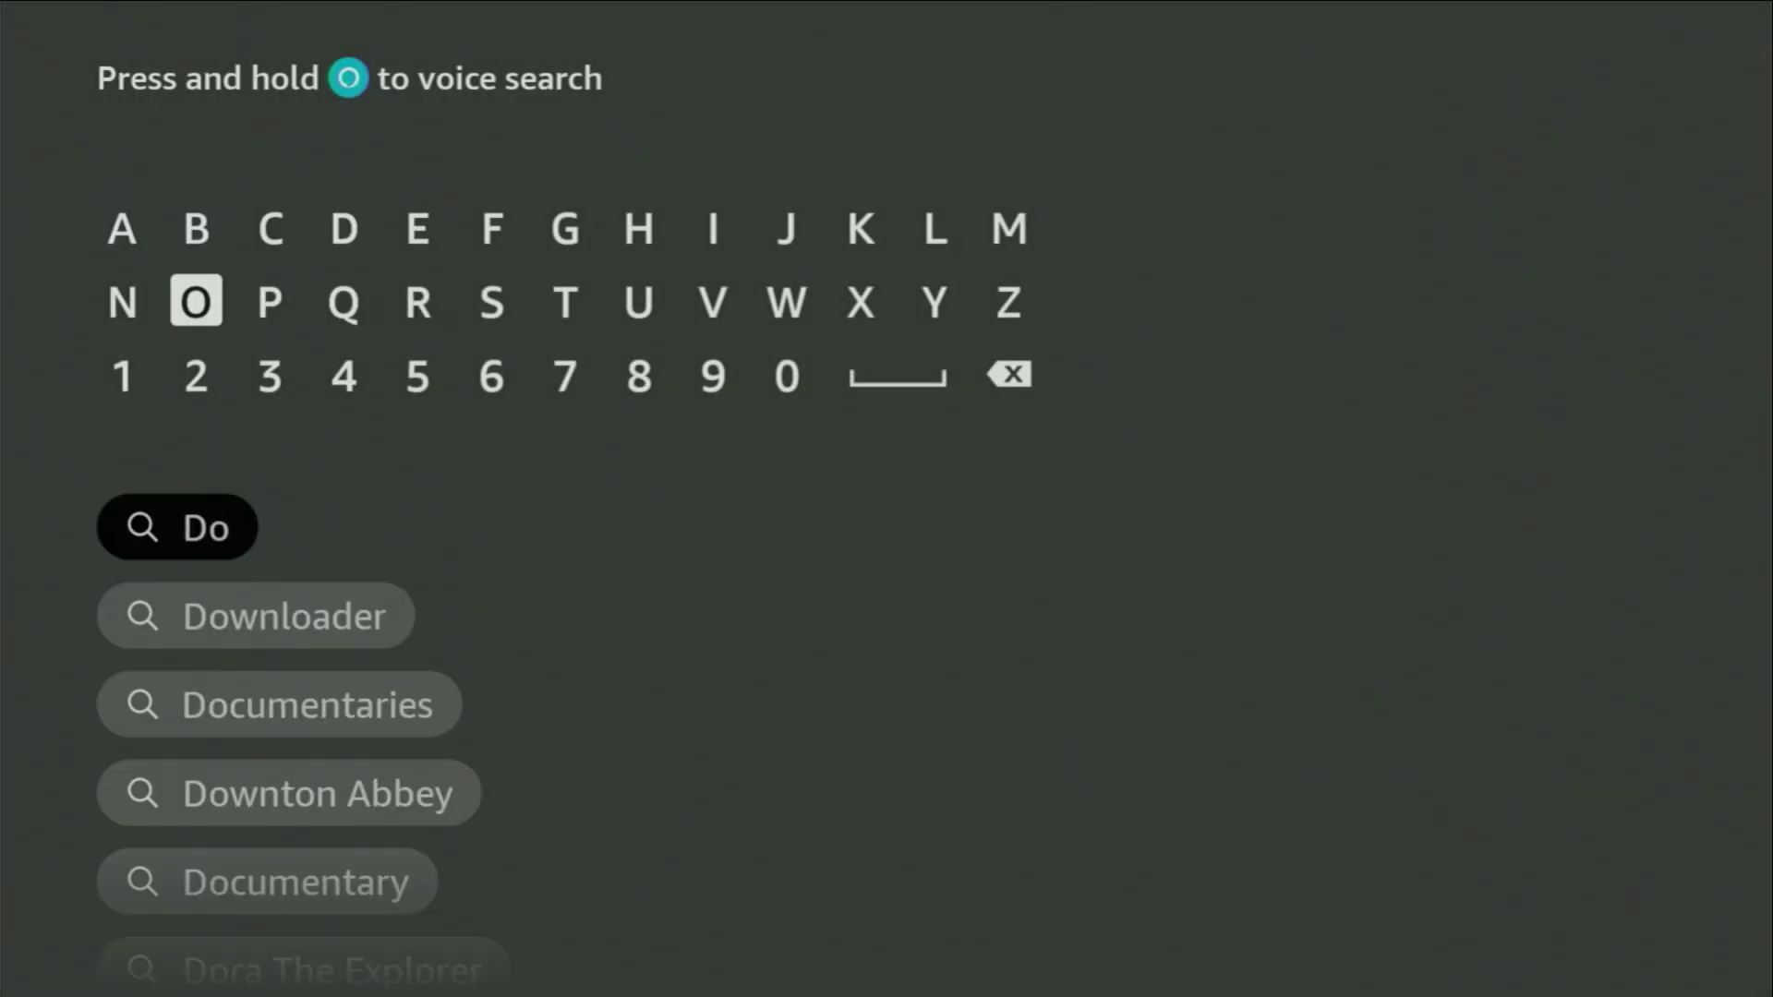
Run the suggested search for Downloader and look through the result rows.
key("Down")
key("Down")
key("Down")
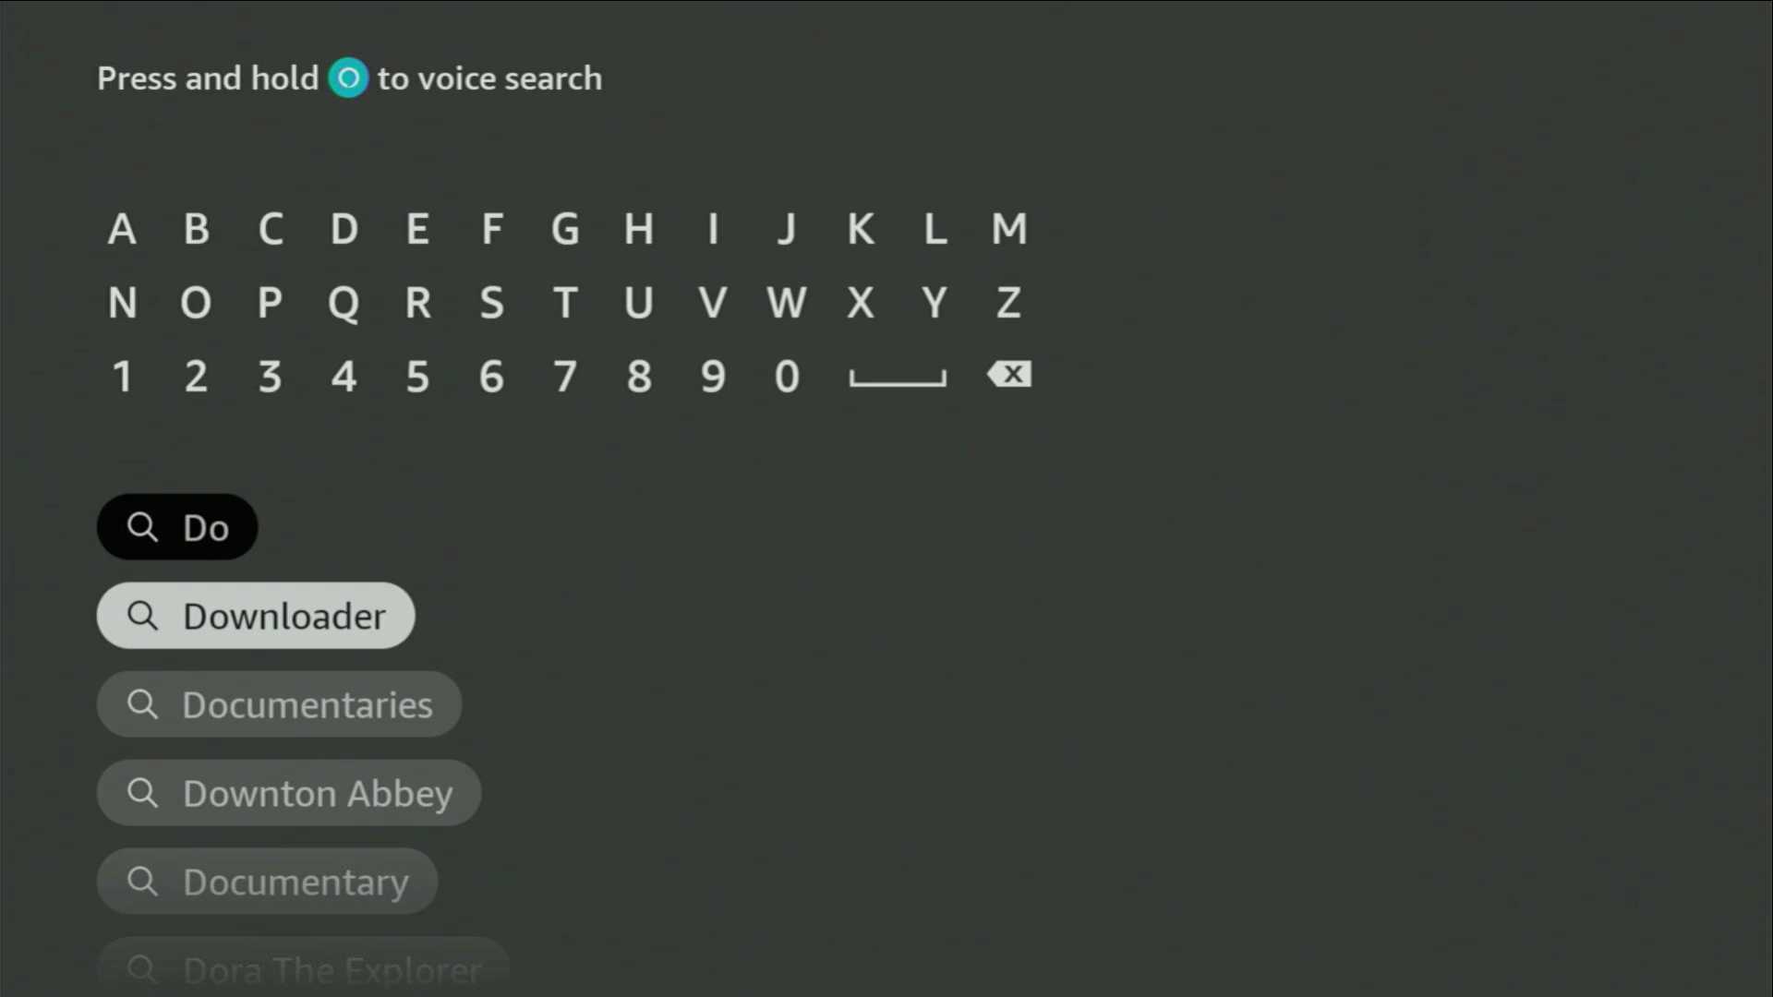
key("Return")
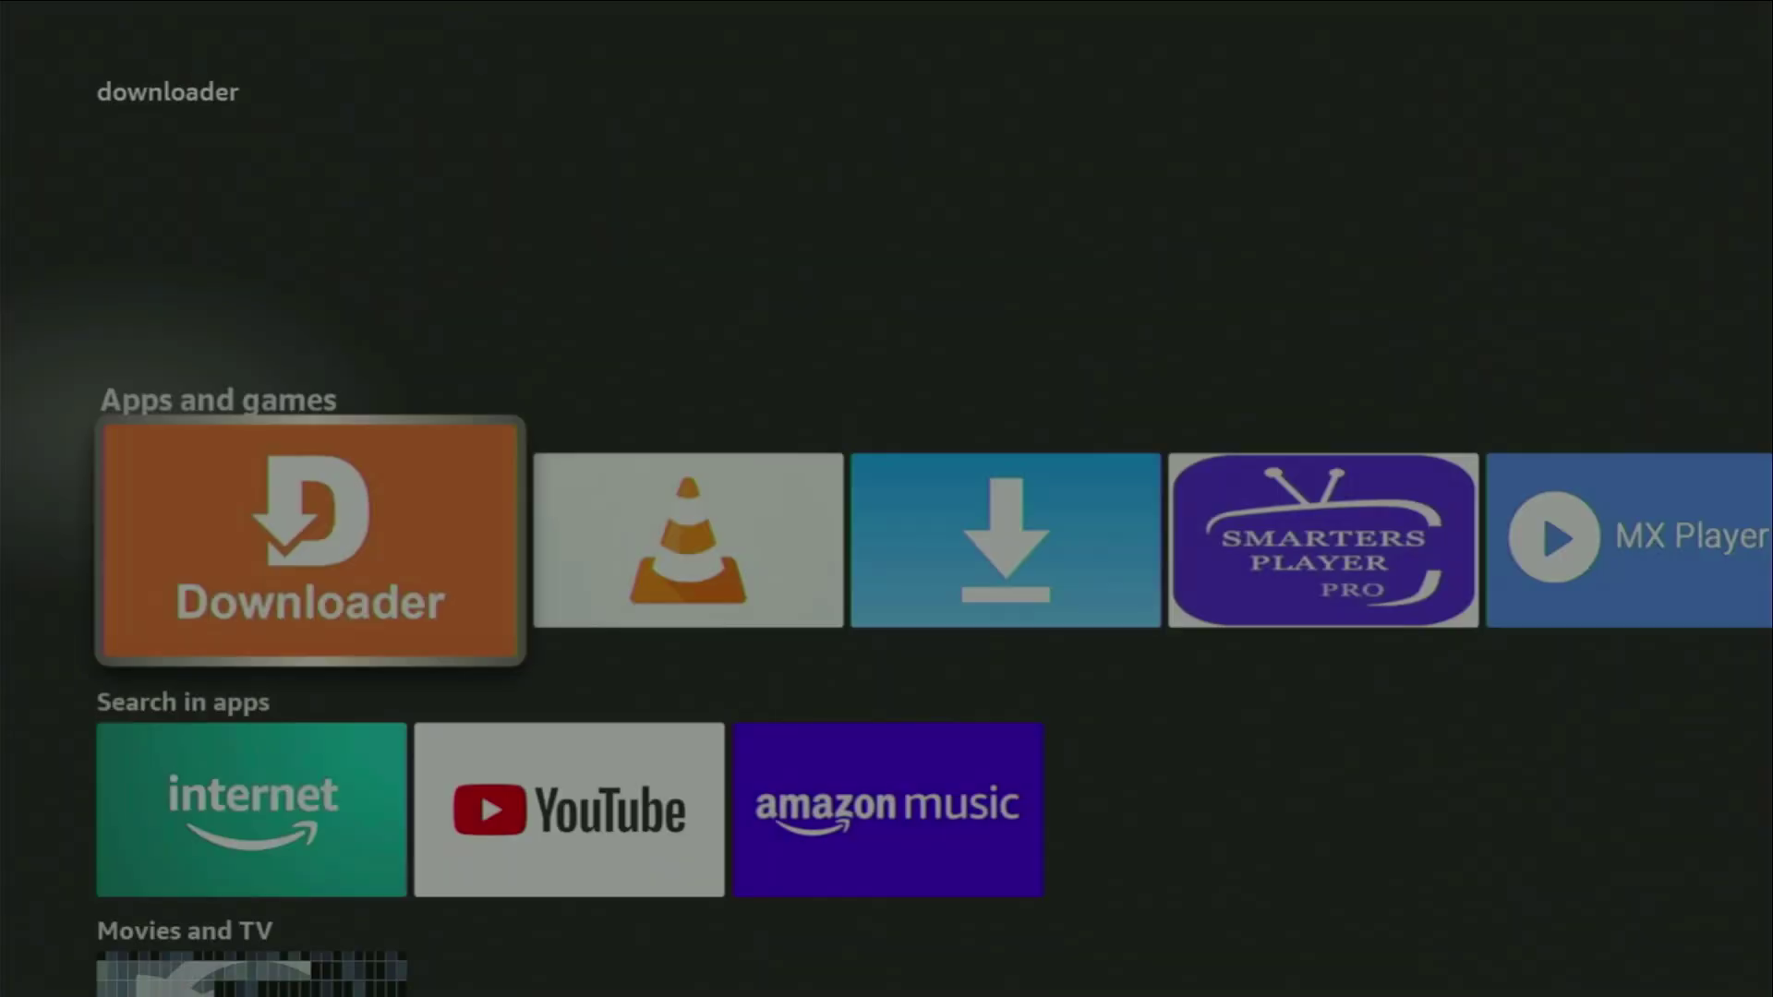
key("Down")
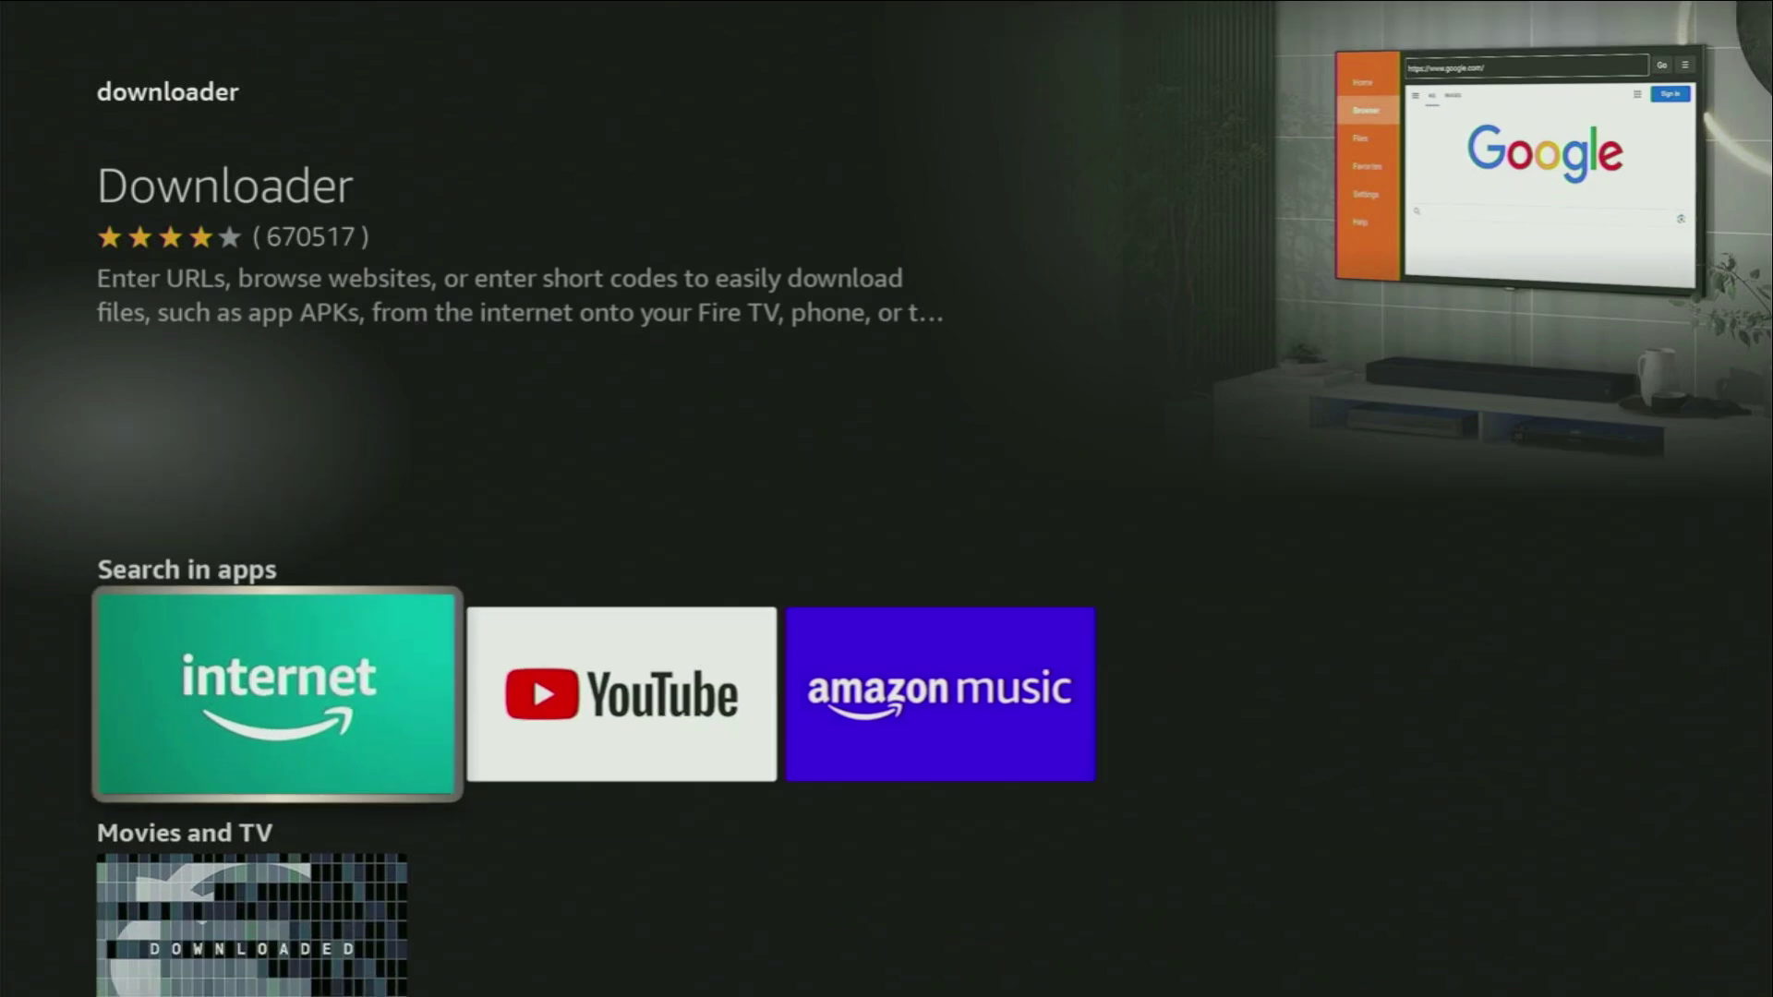
key("Right")
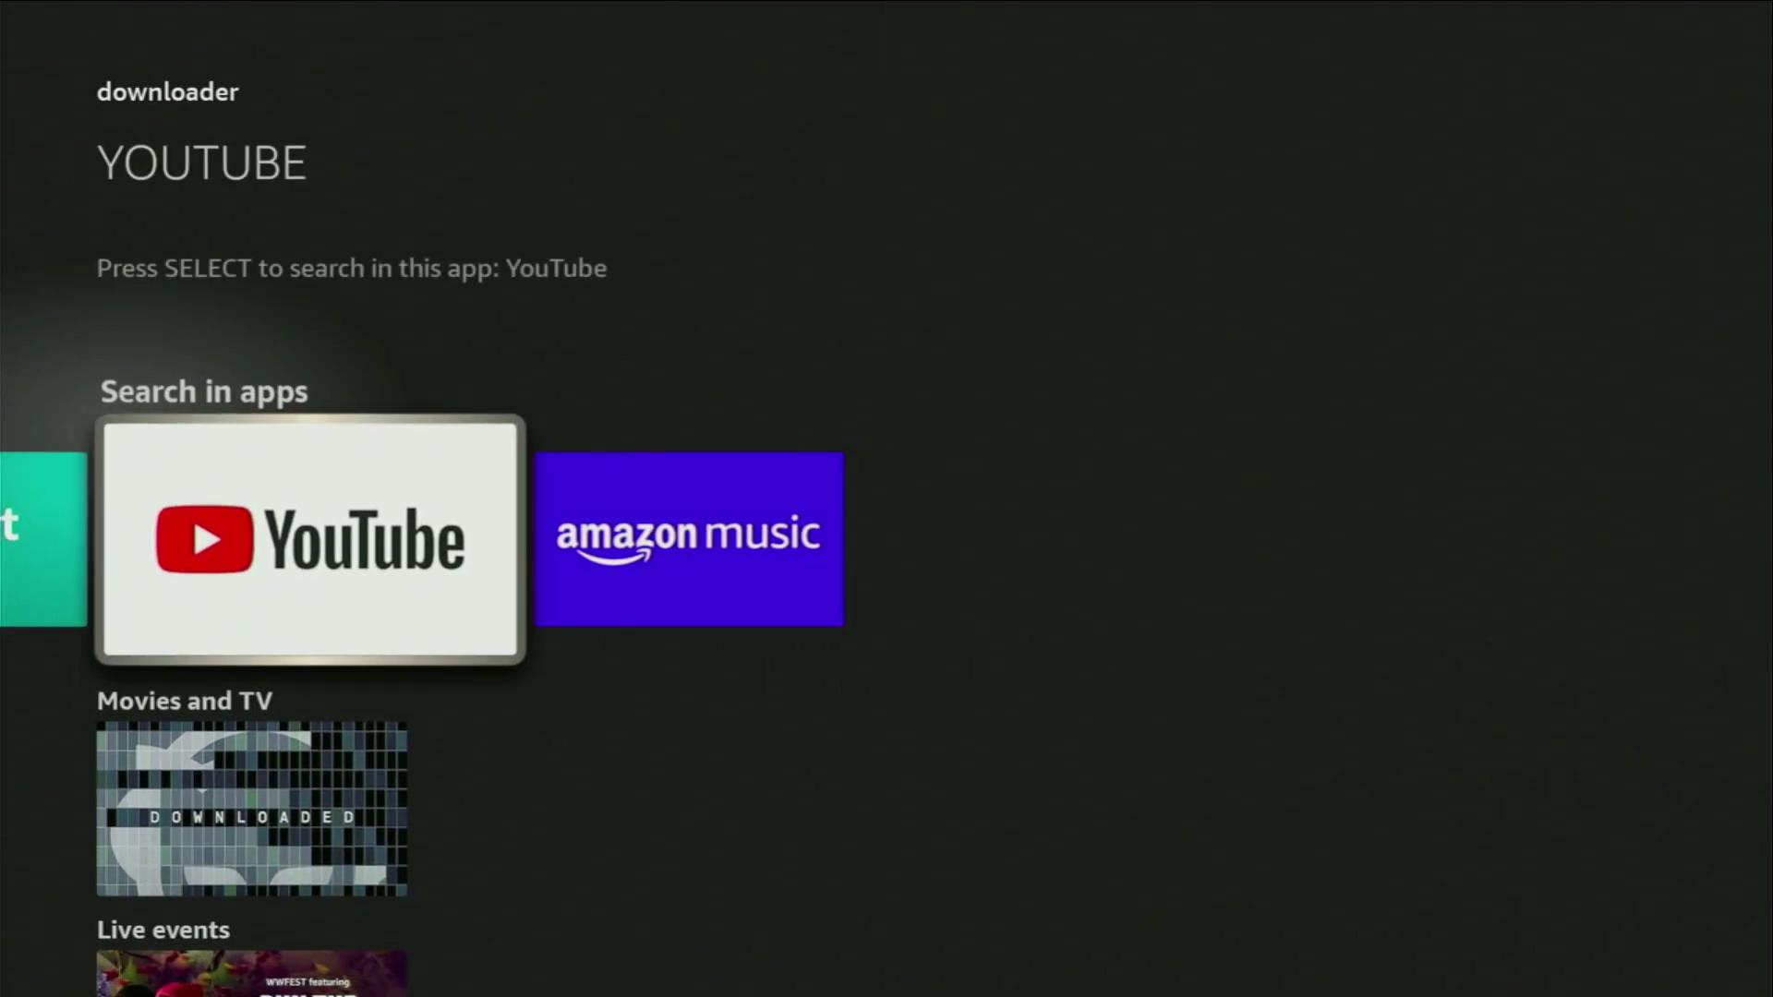
key("Down")
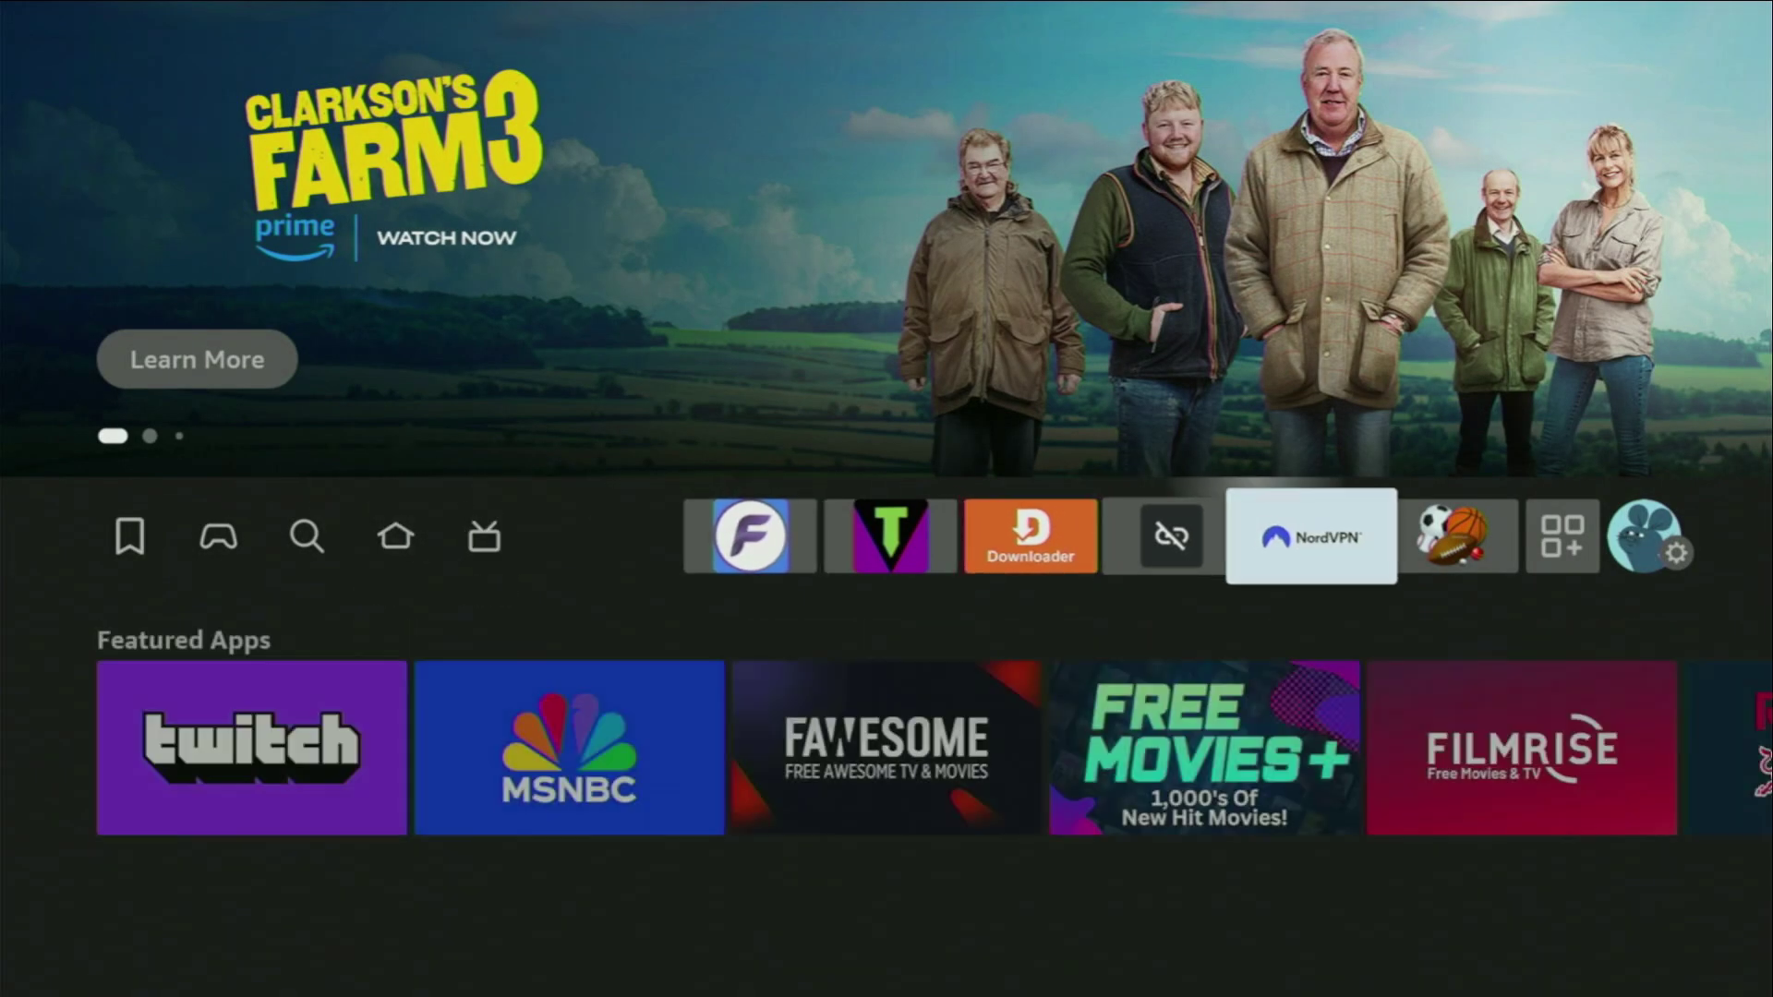
Open the My Fire TV settings from the Fire TV home screen.
key("Right")
key("Right")
key("Right")
key("Right")
key("Right")
key("Right")
key("Right")
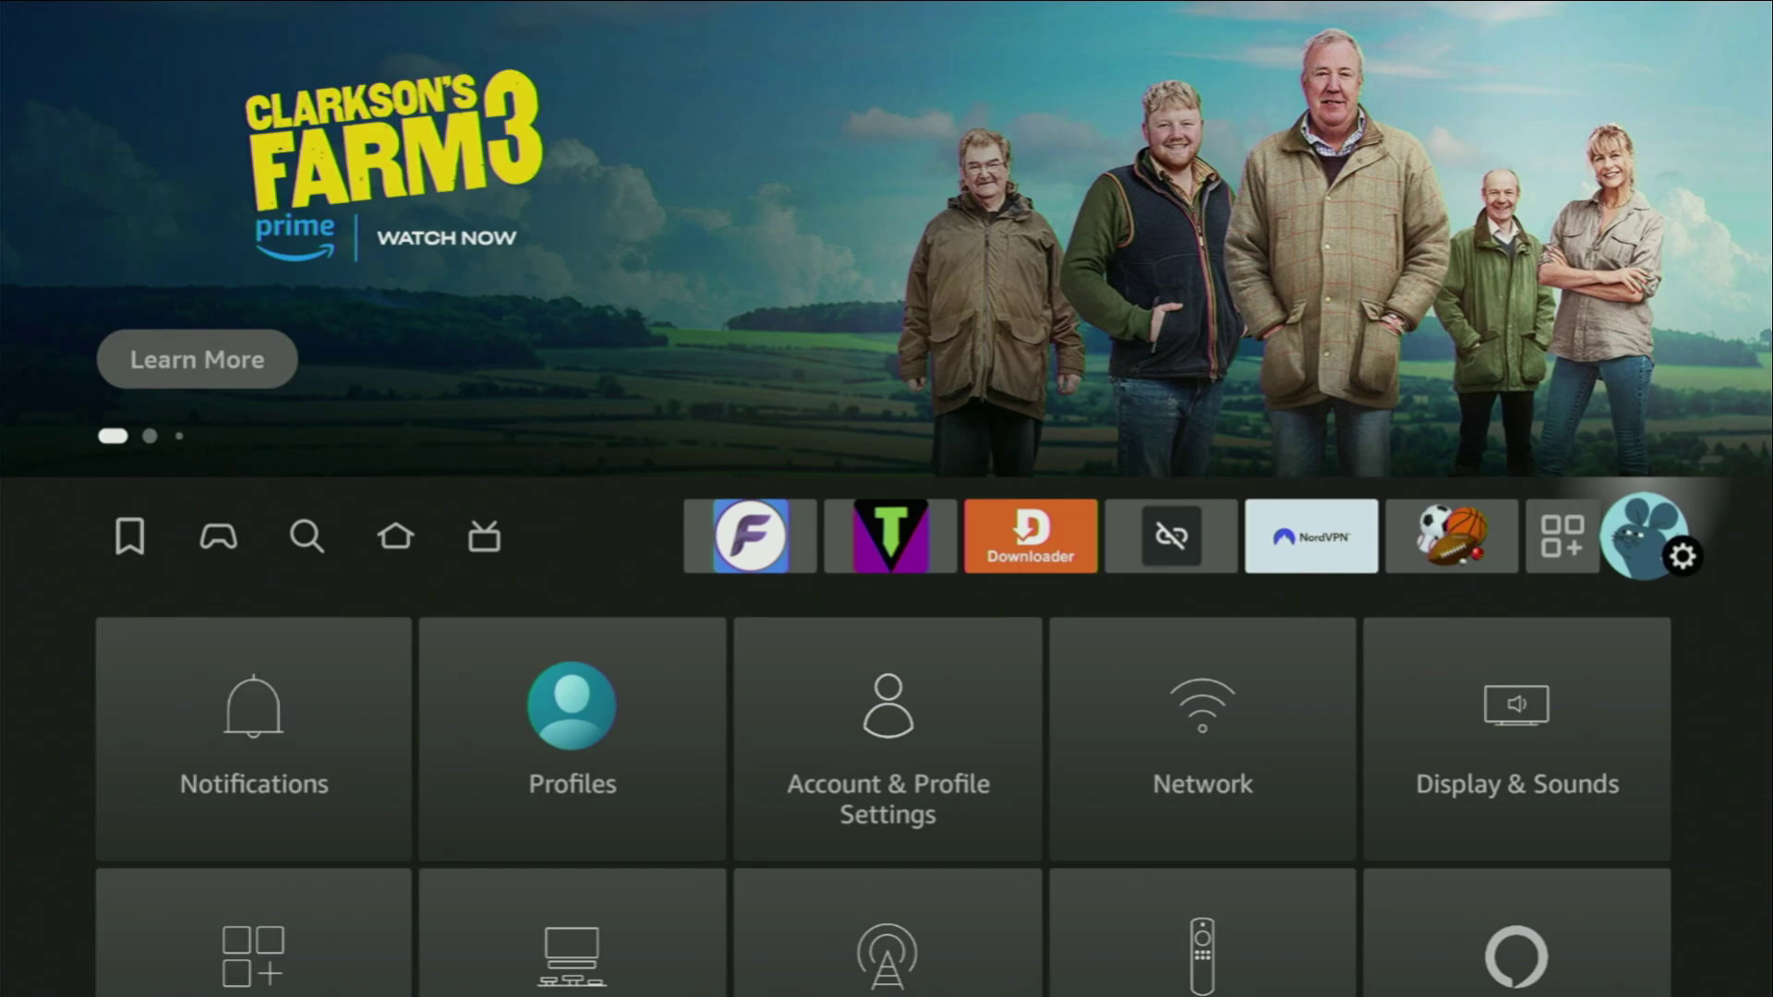
key("Down")
key("Down")
key("Down")
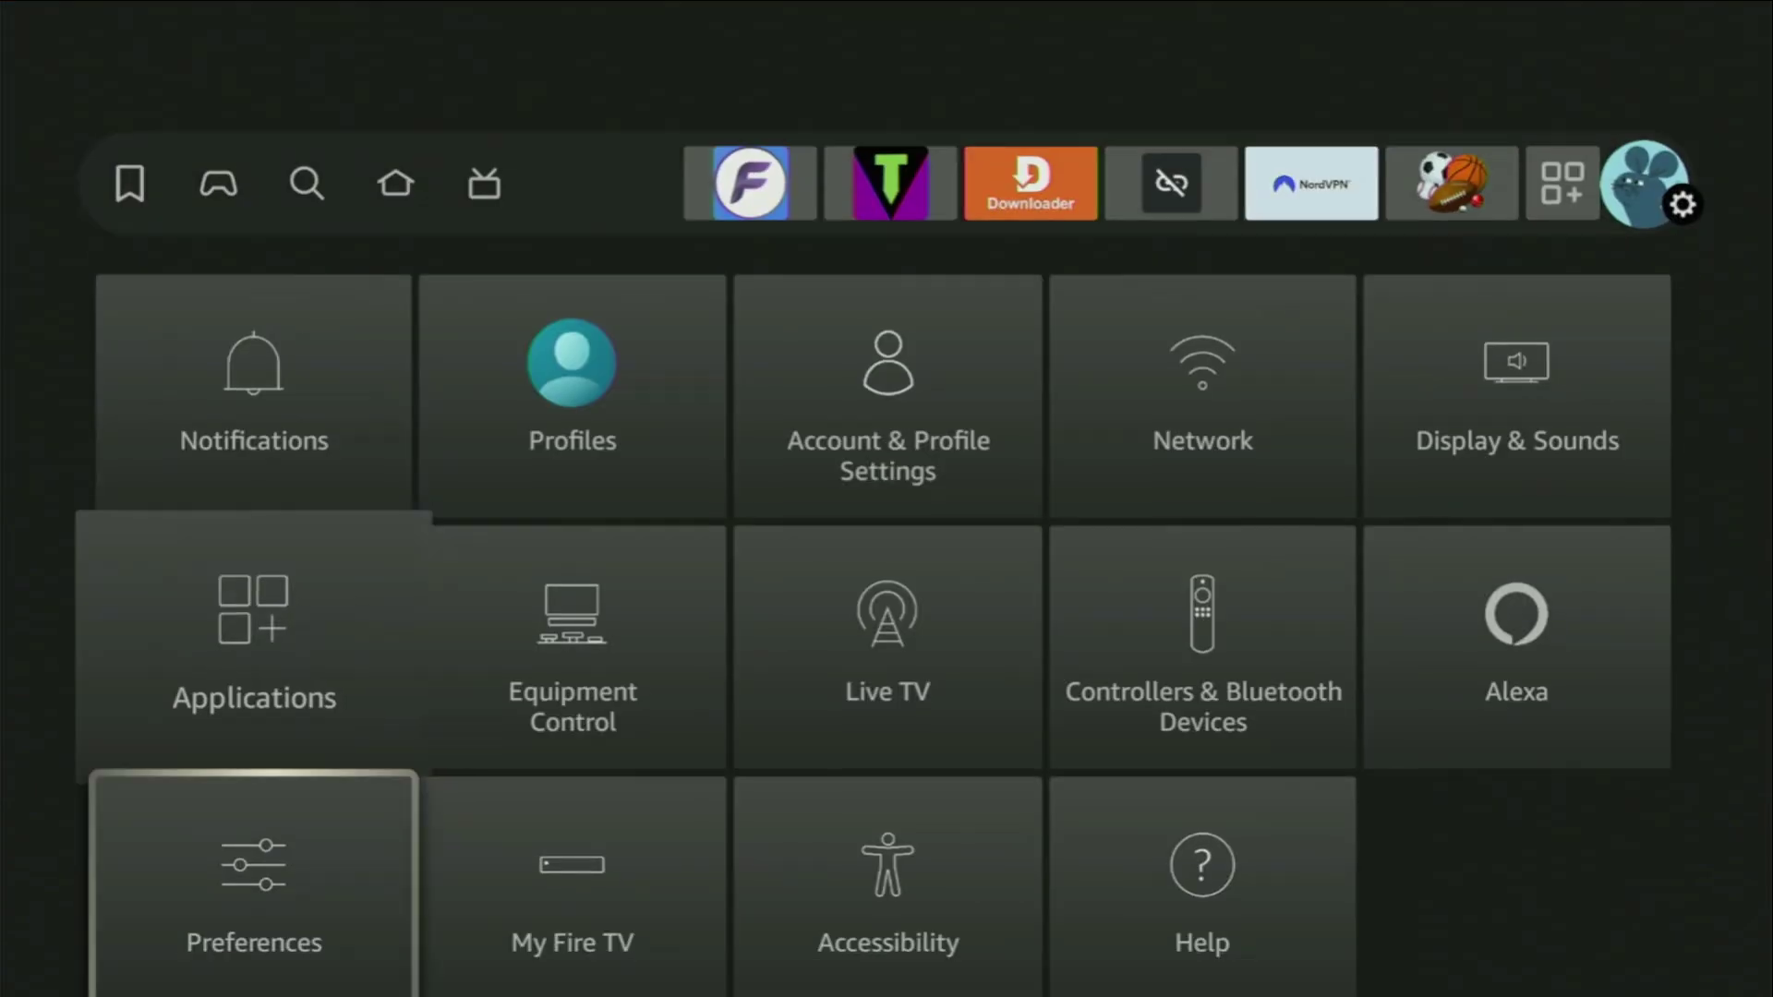
key("Right")
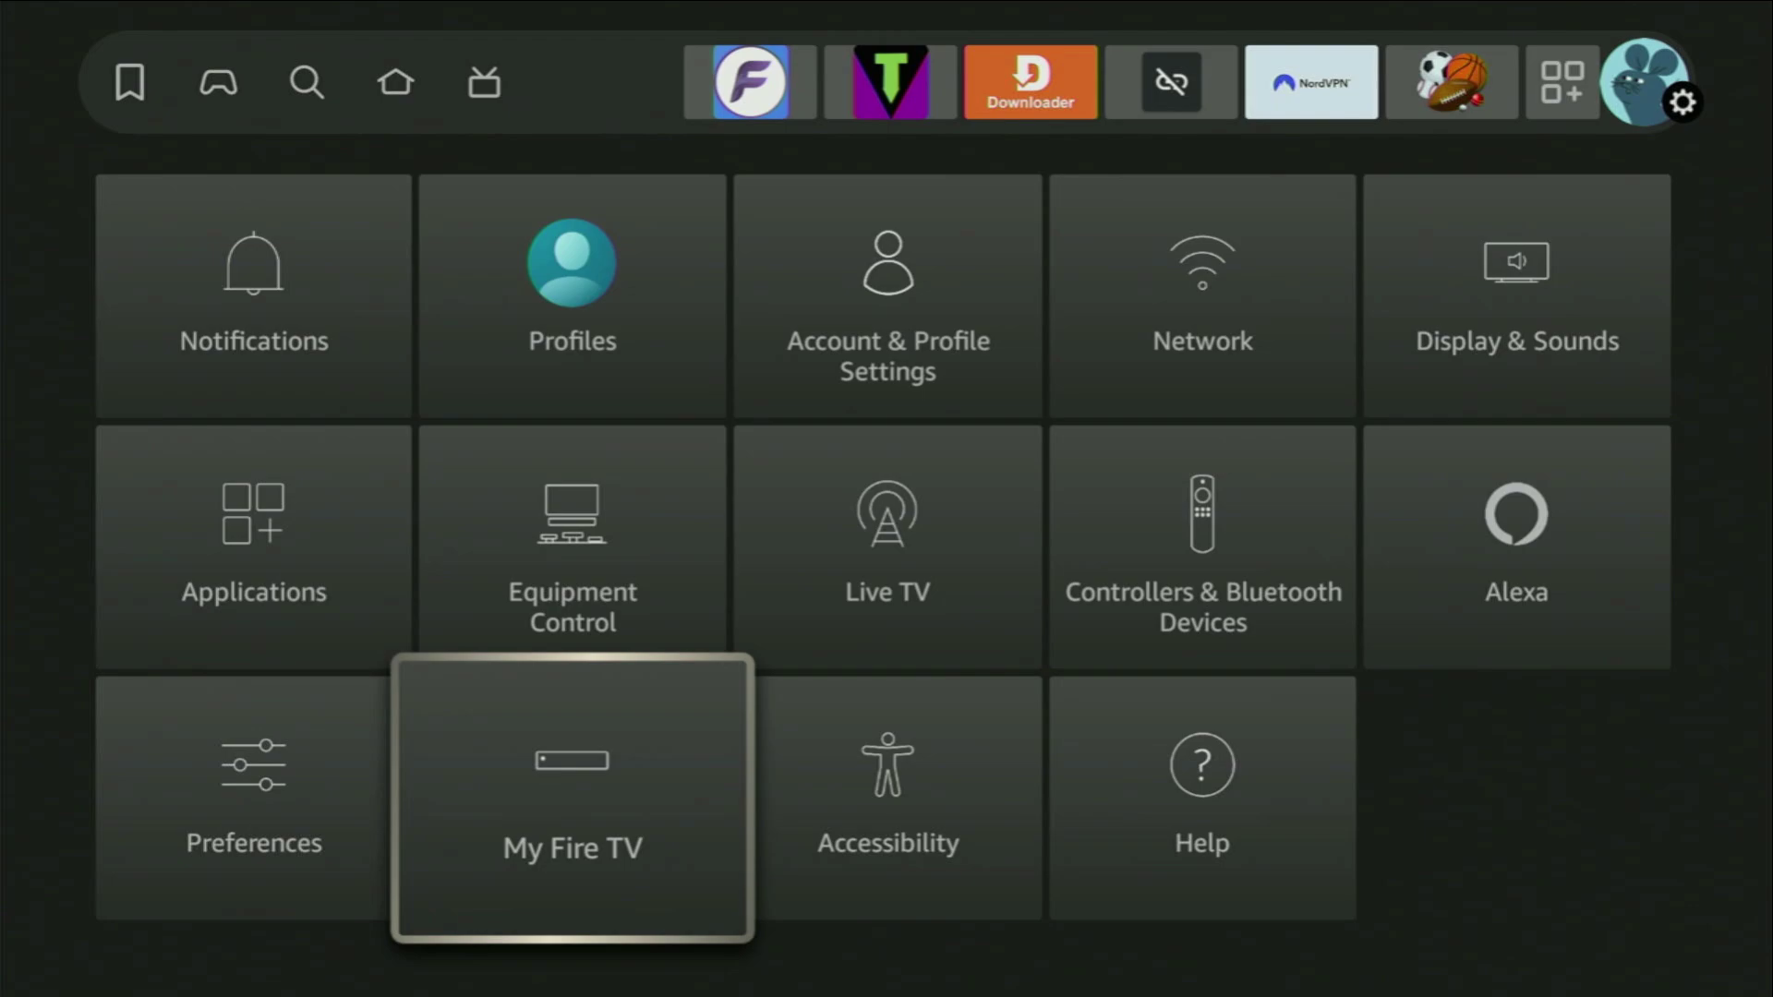
key("Return")
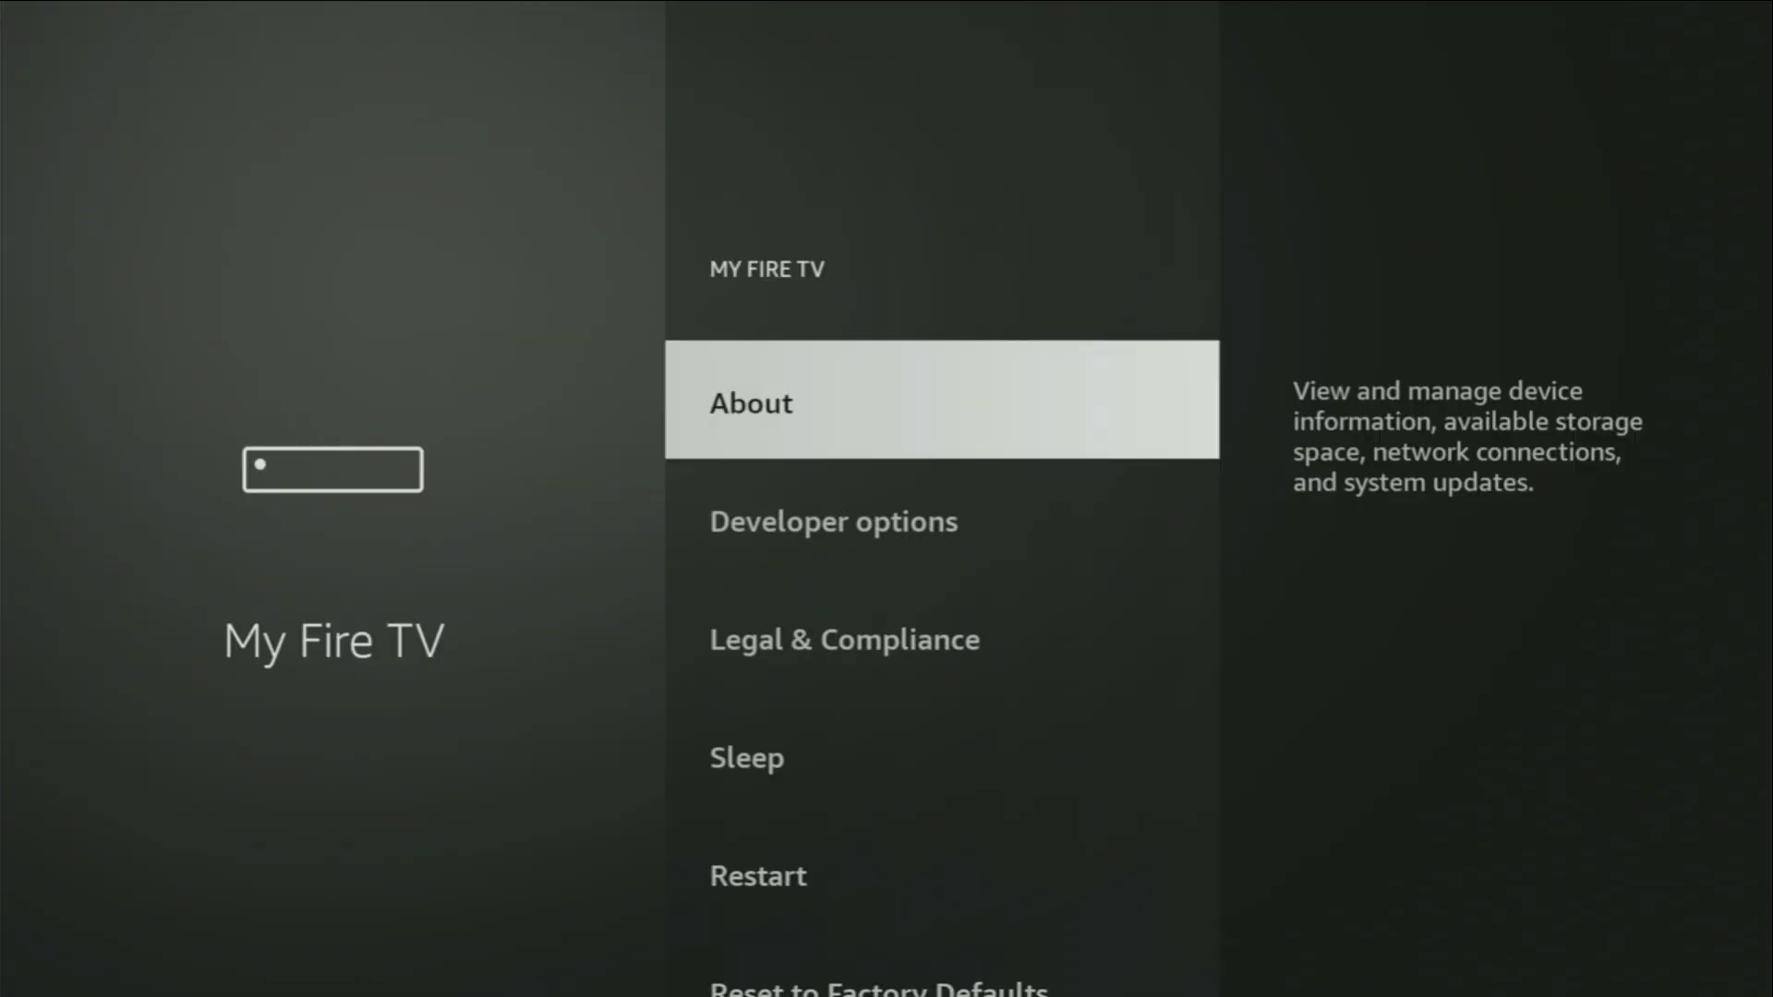
Look through the My Fire TV options, including Developer options, Legal & Compliance, Sleep and Restart.
key("Down")
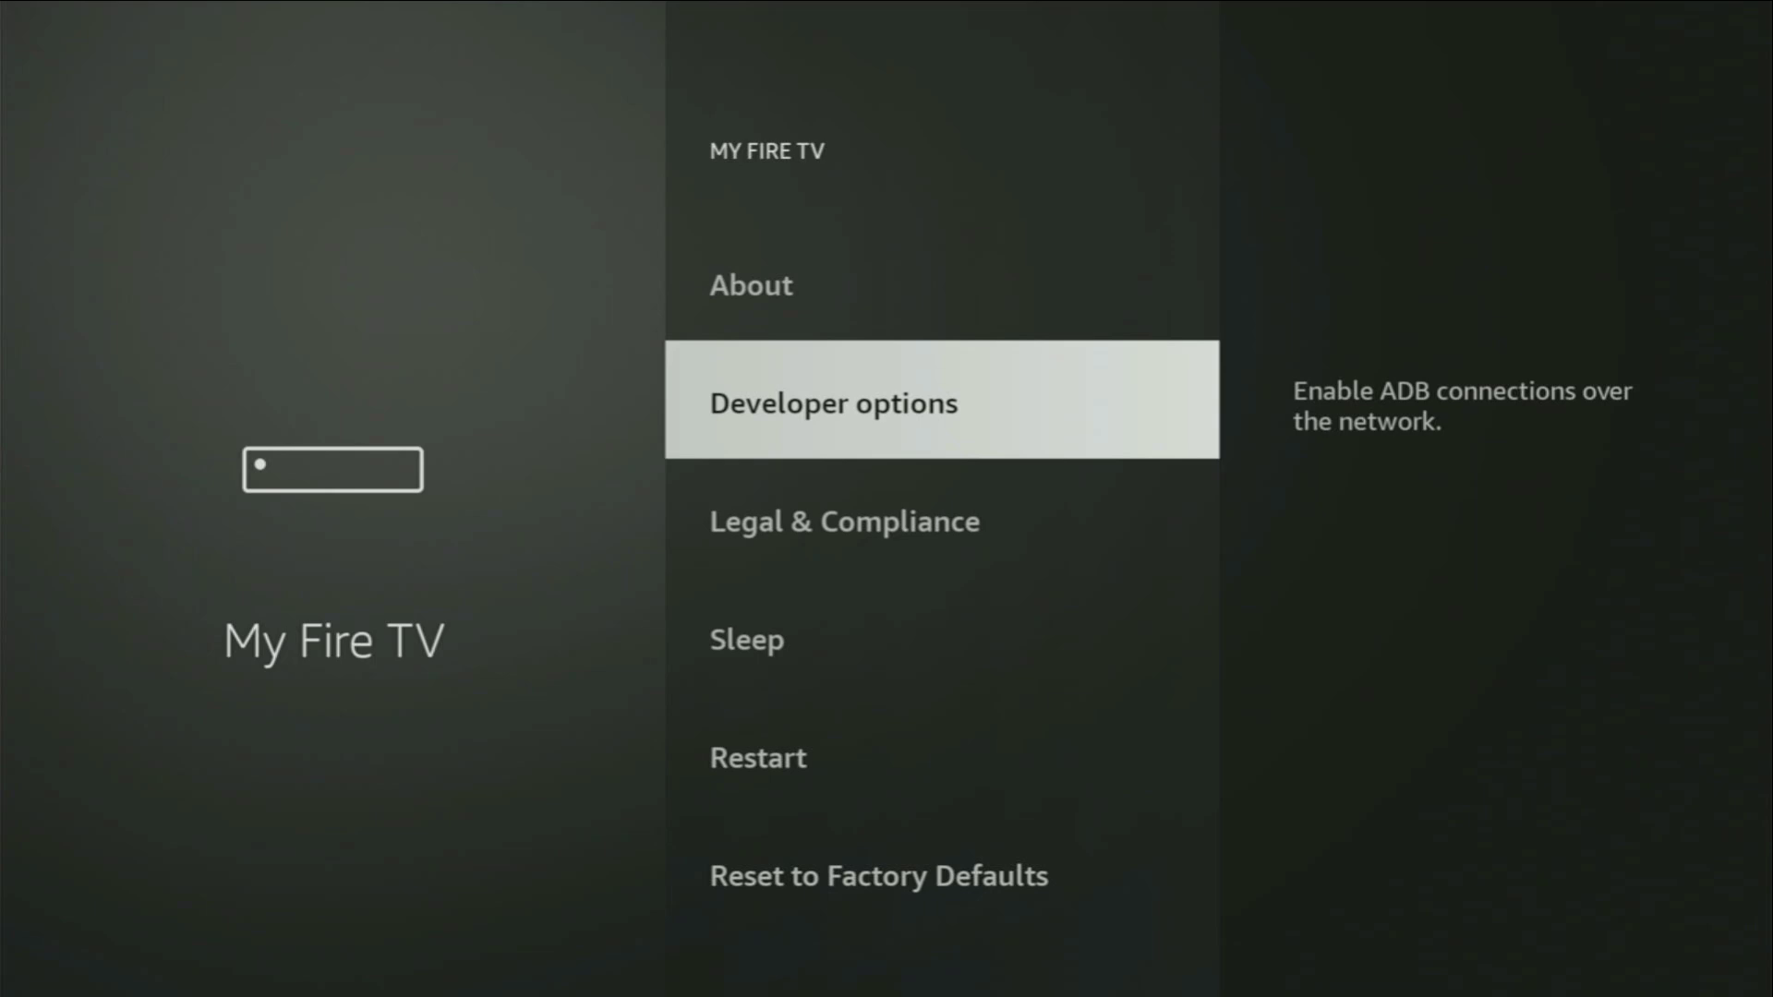
key("Down")
key("Down")
key("Down")
key("Down")
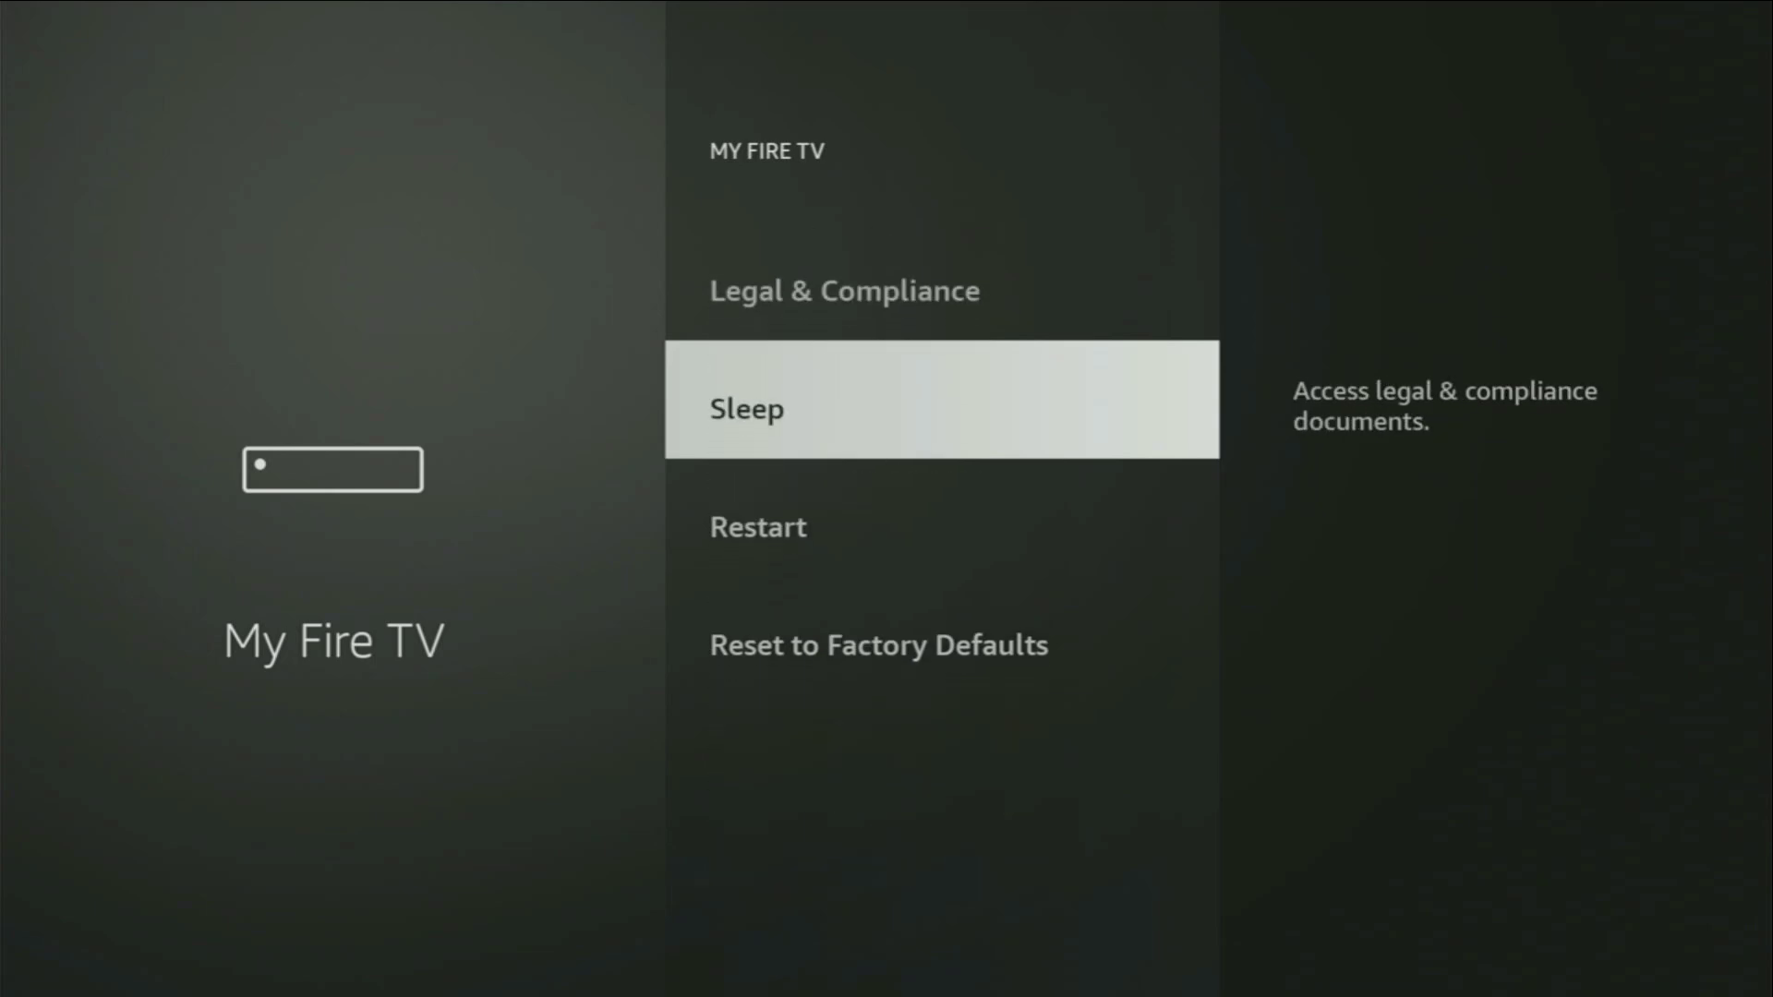
key("Up")
key("Up")
key("Up")
key("Up")
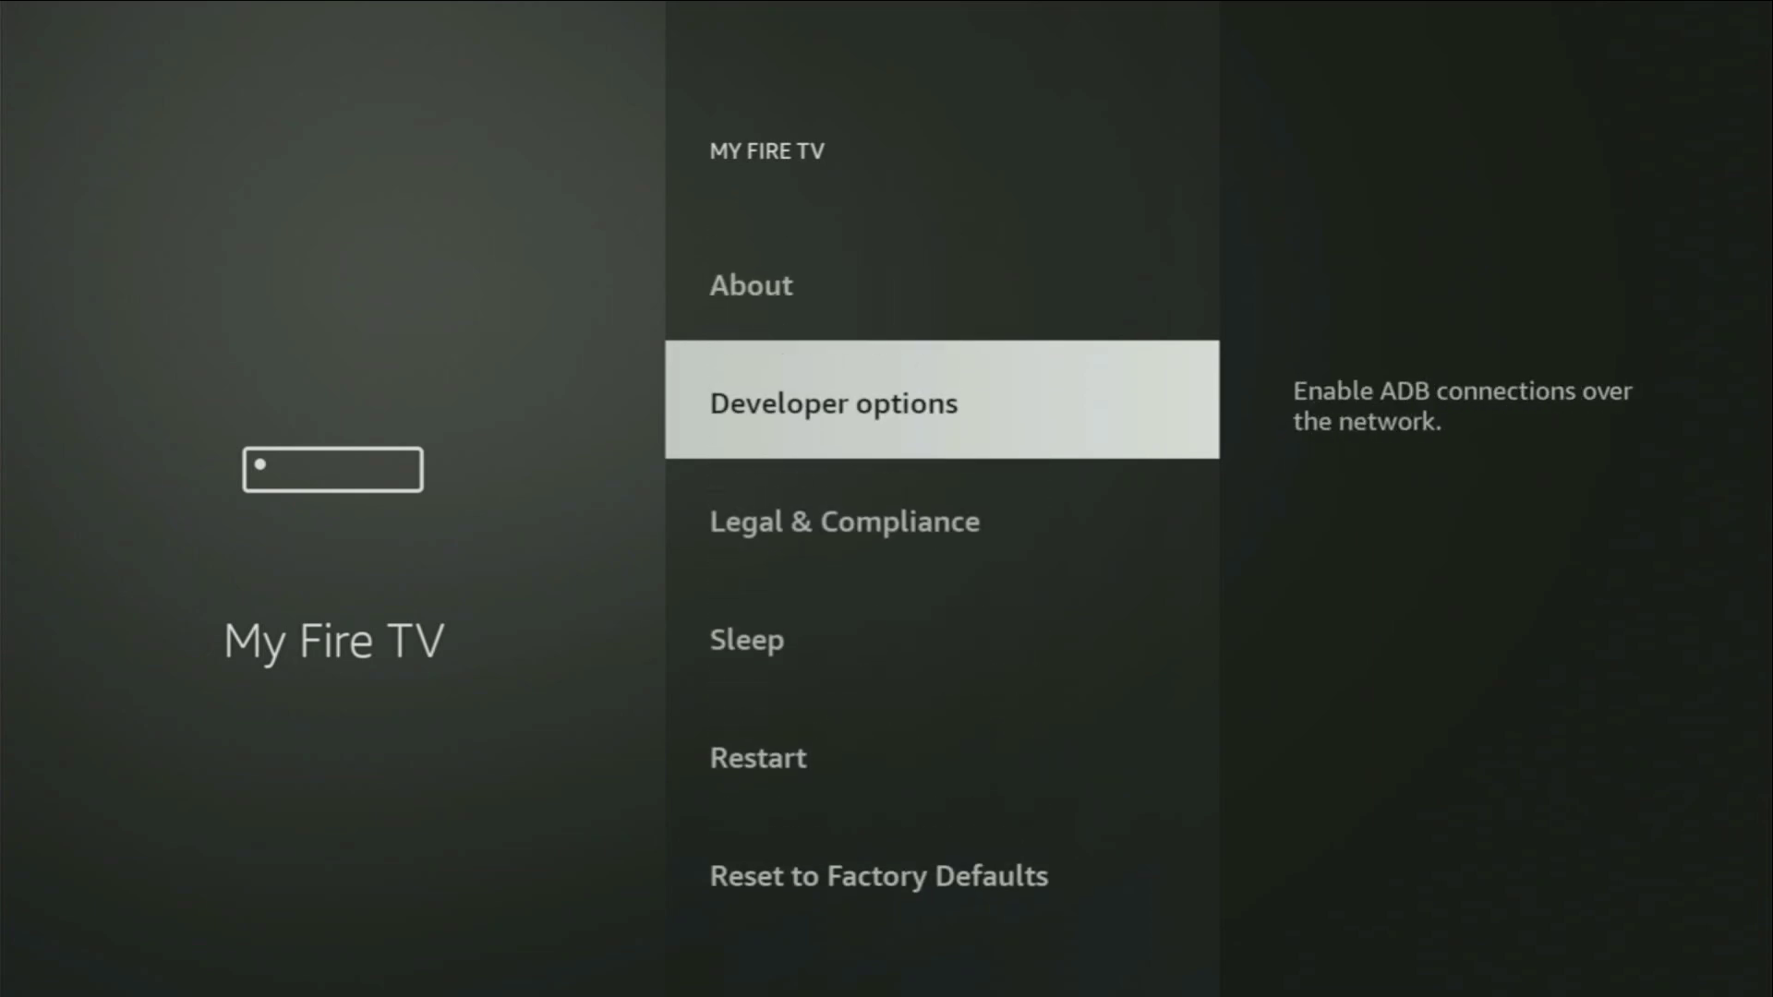
key("Up")
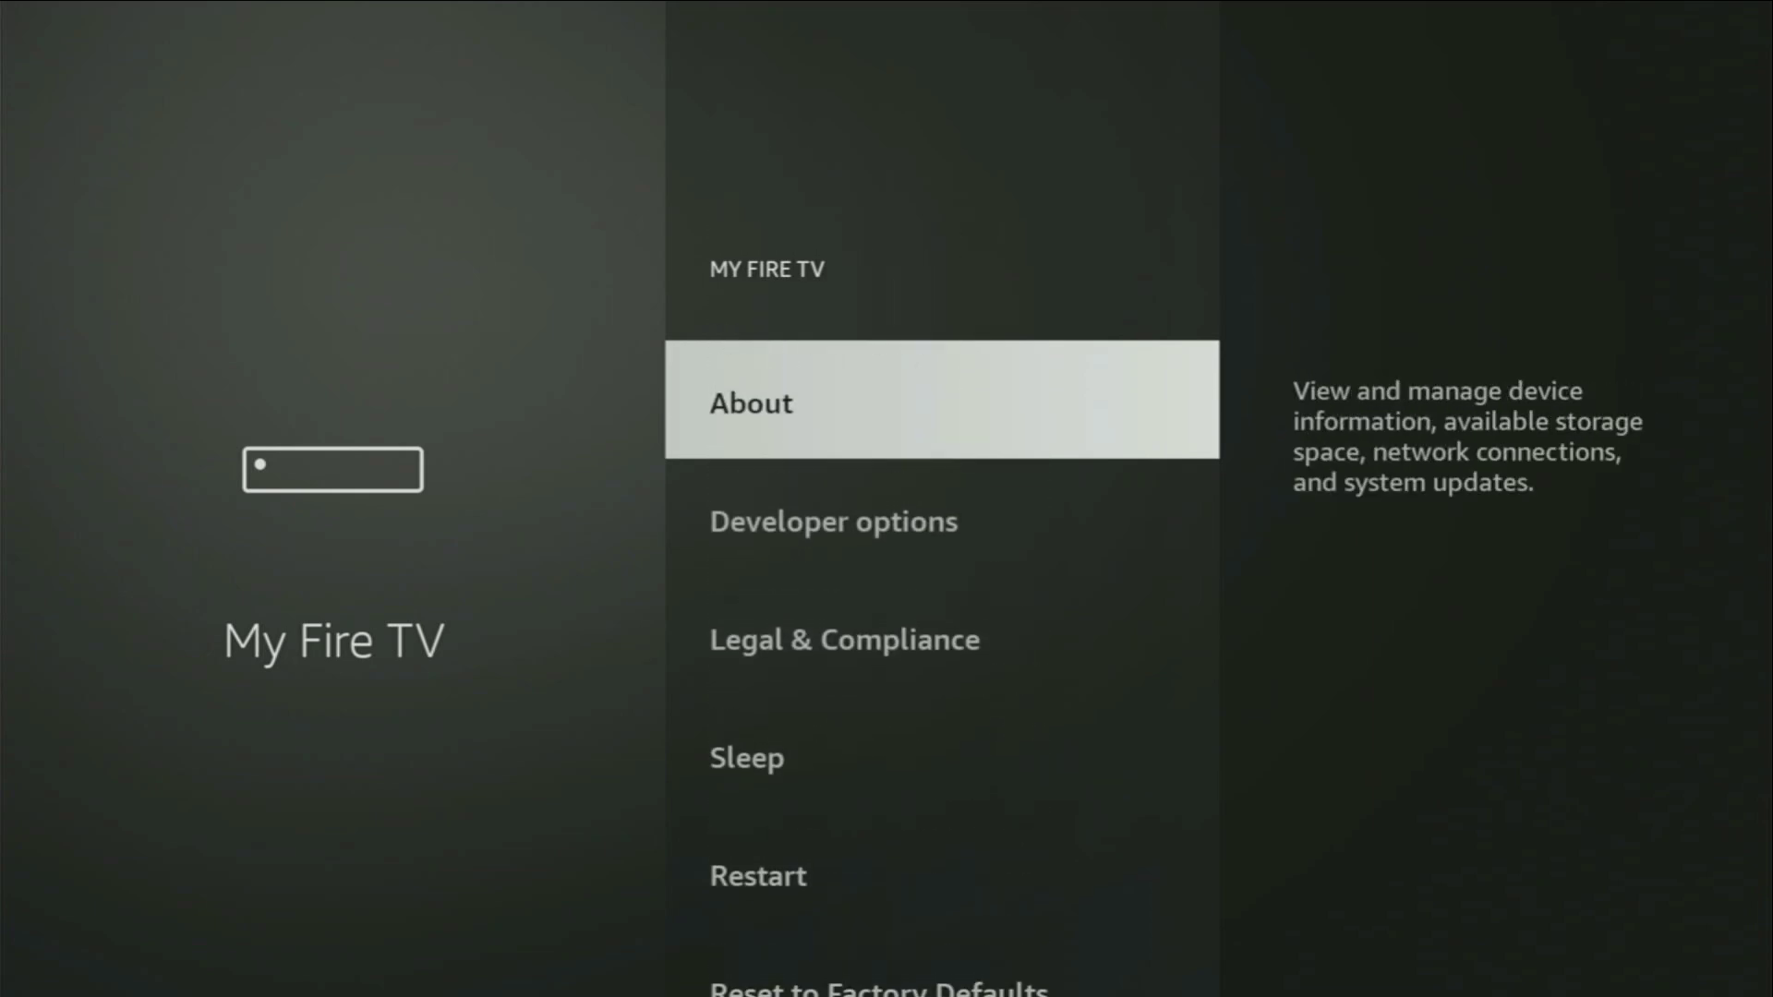
key("Down")
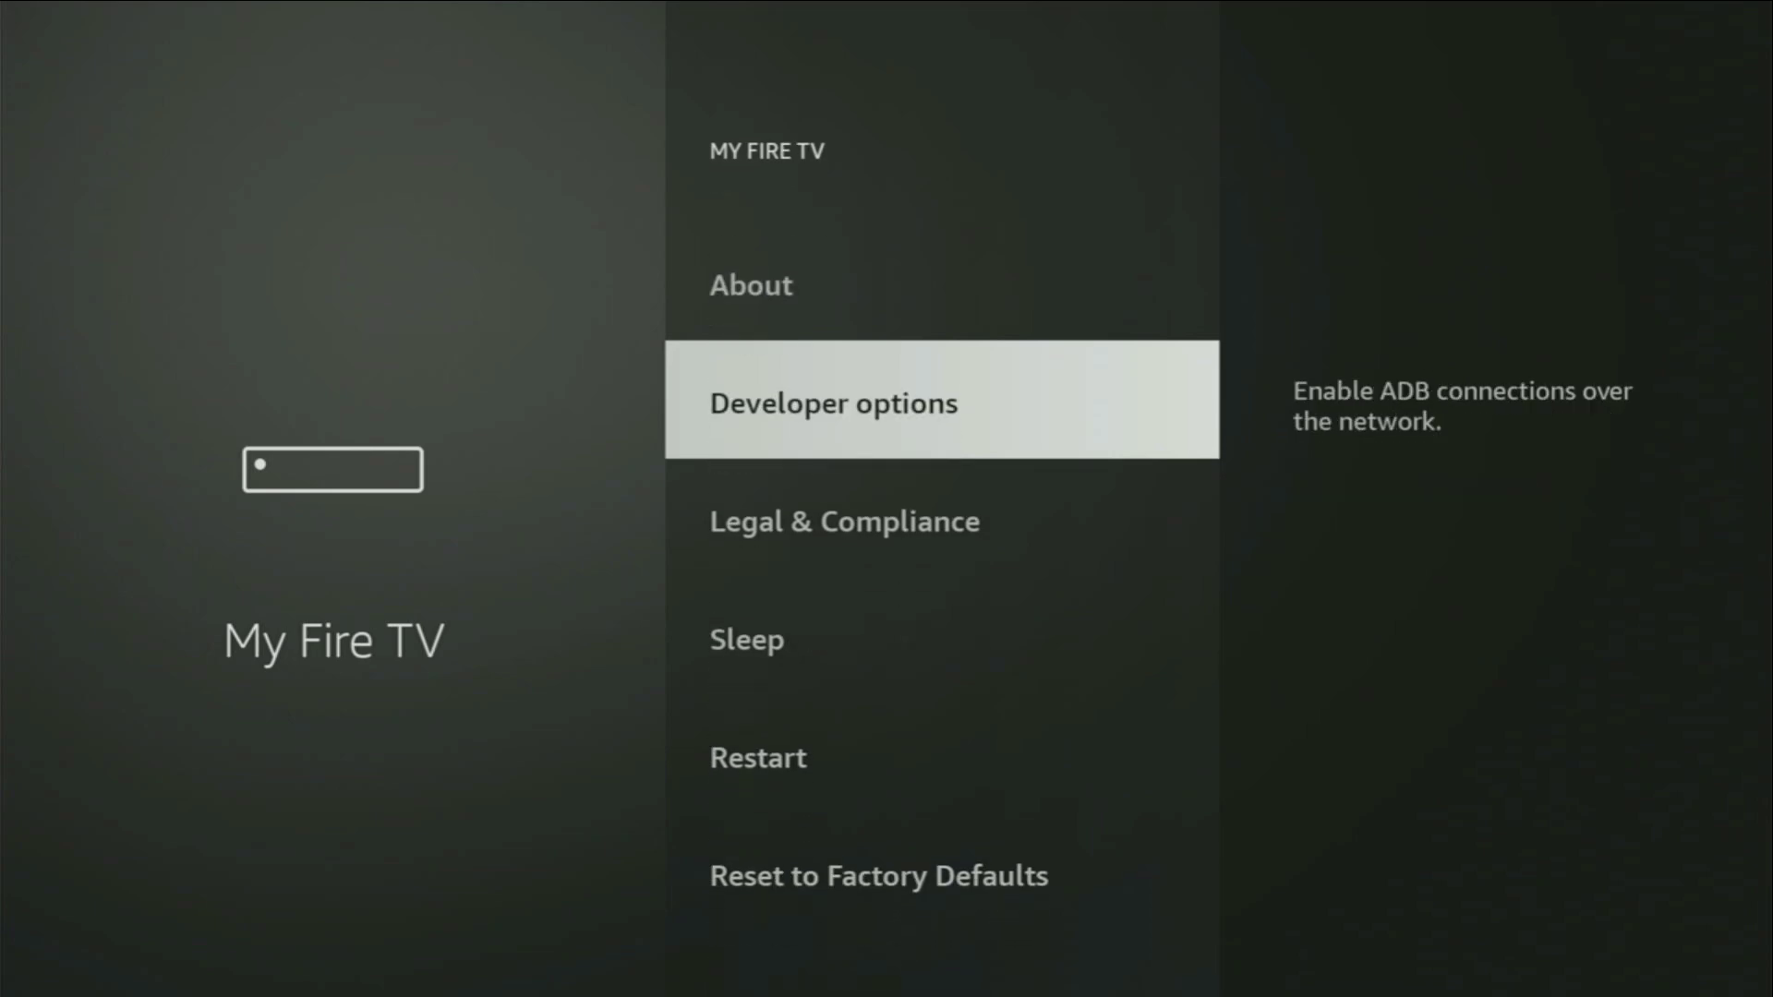
Review the device, storage, network and update entries under About, and return to My Fire TV.
key("Up")
key("Return")
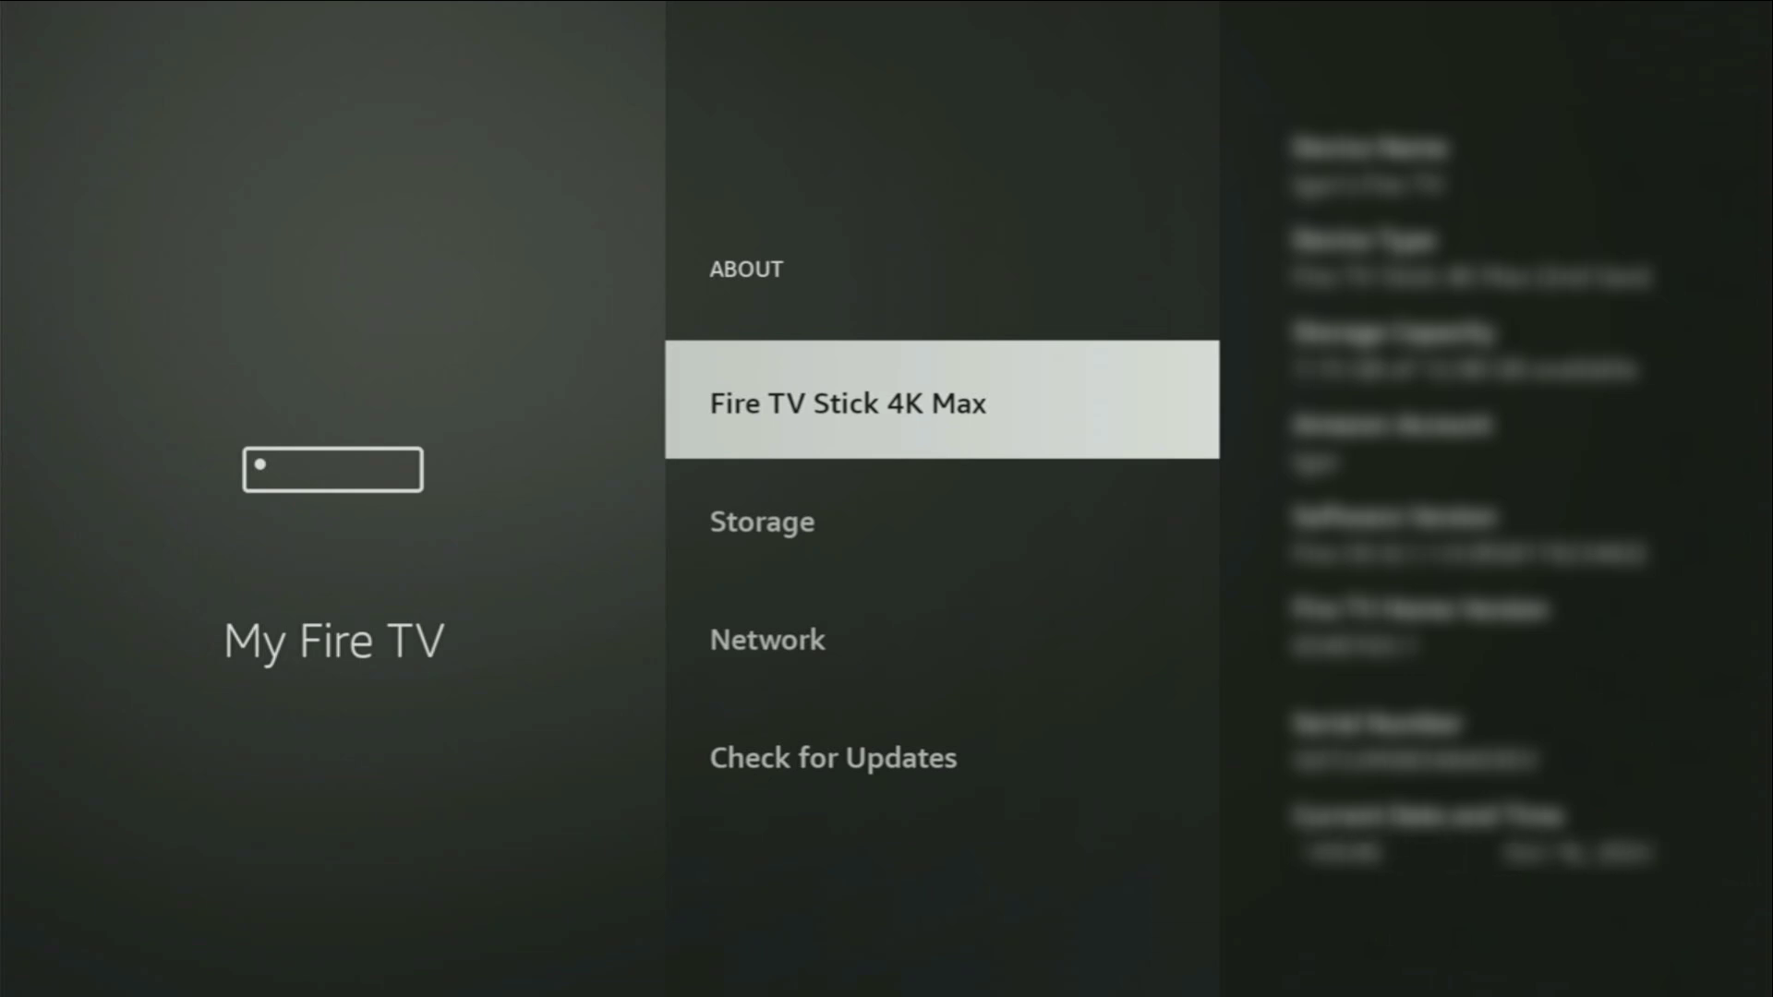
key("Return")
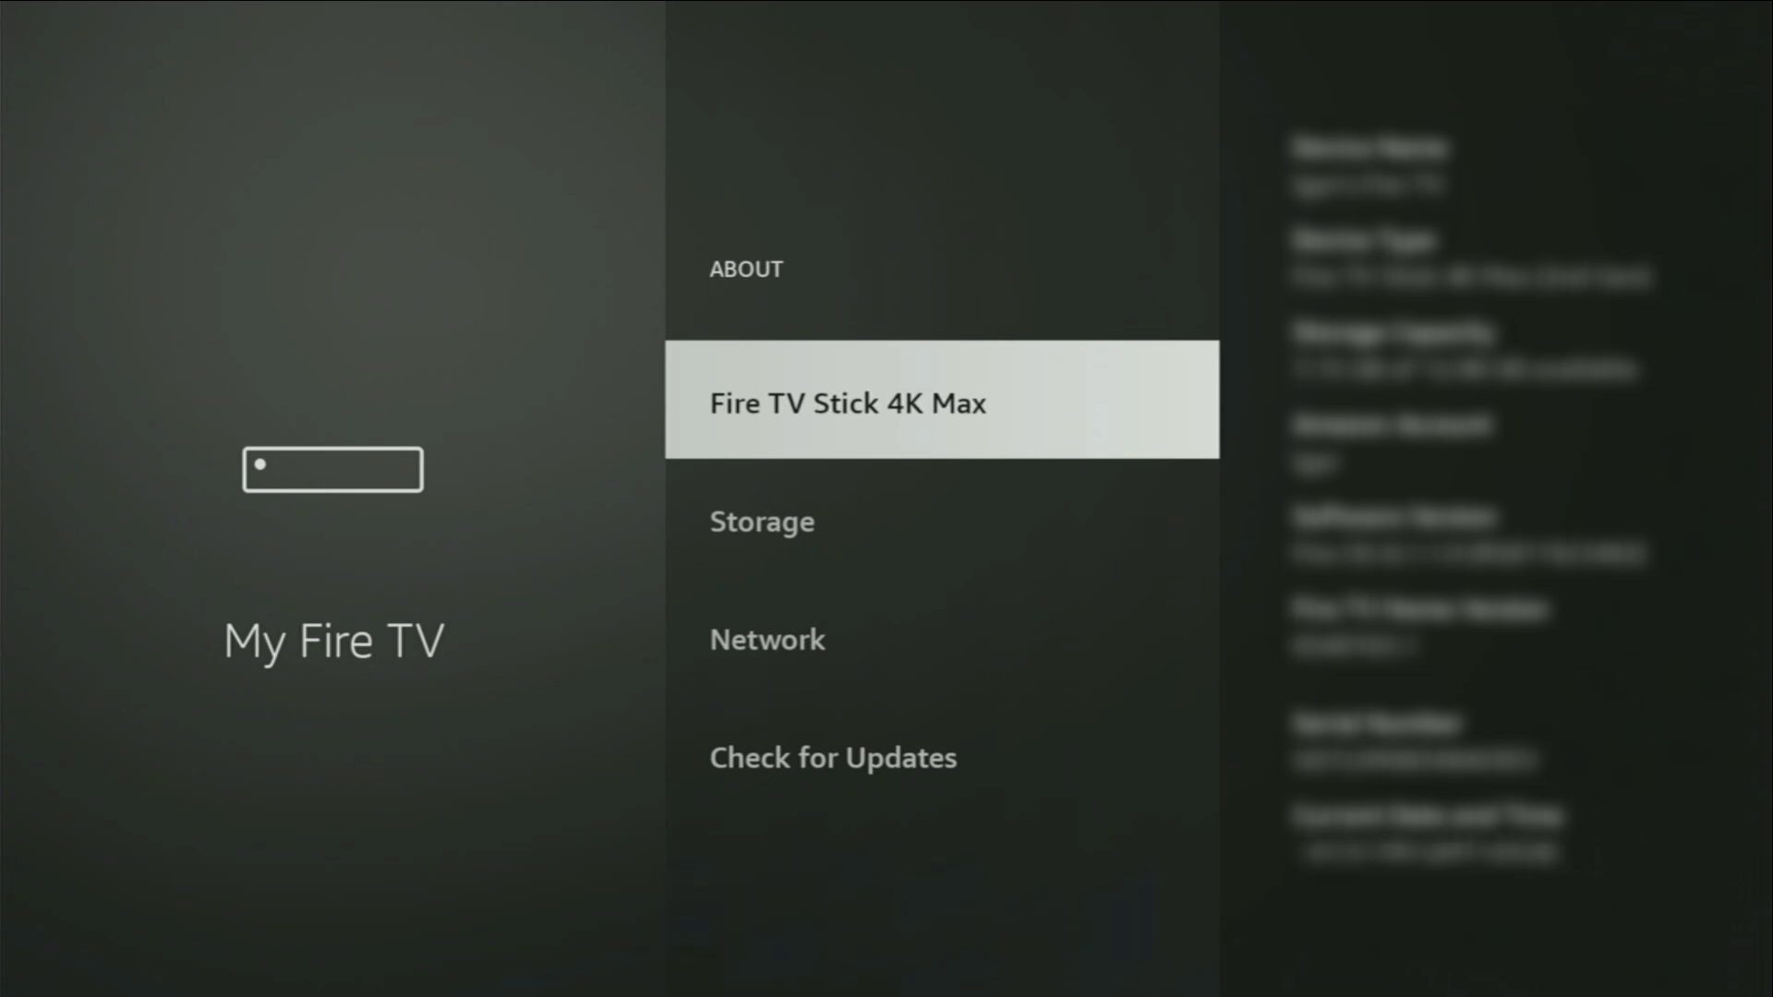
key("Down")
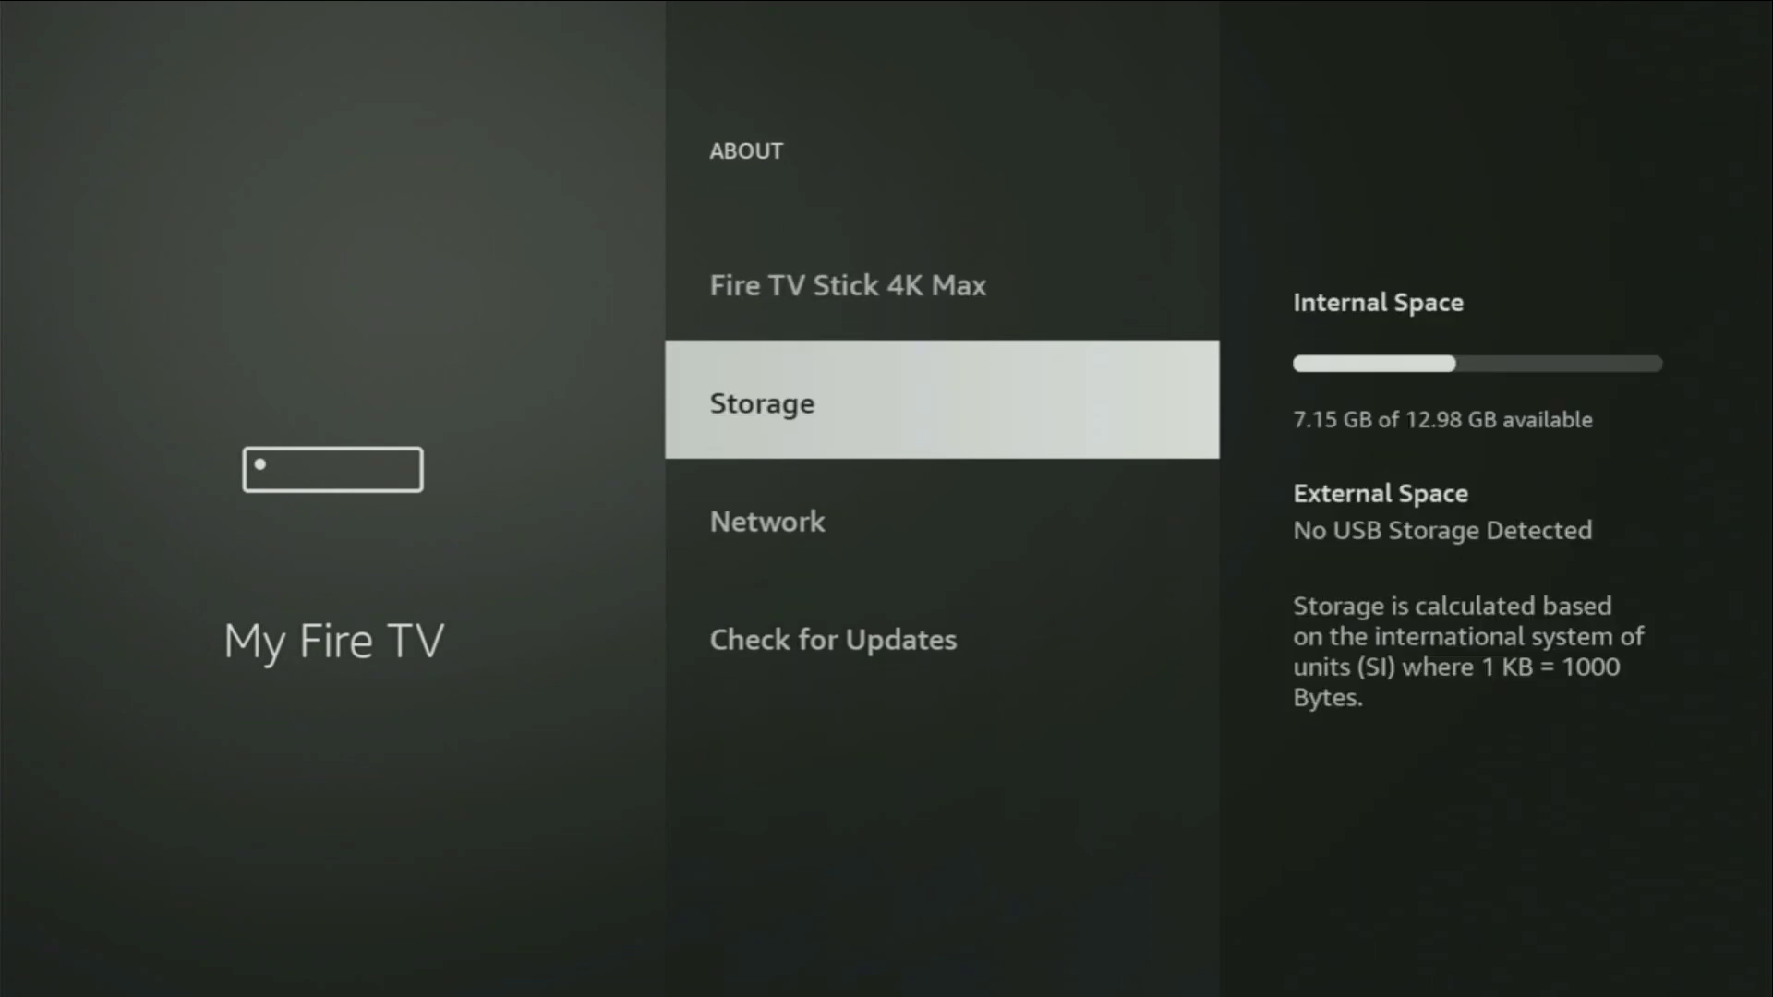
key("Down")
key("Down")
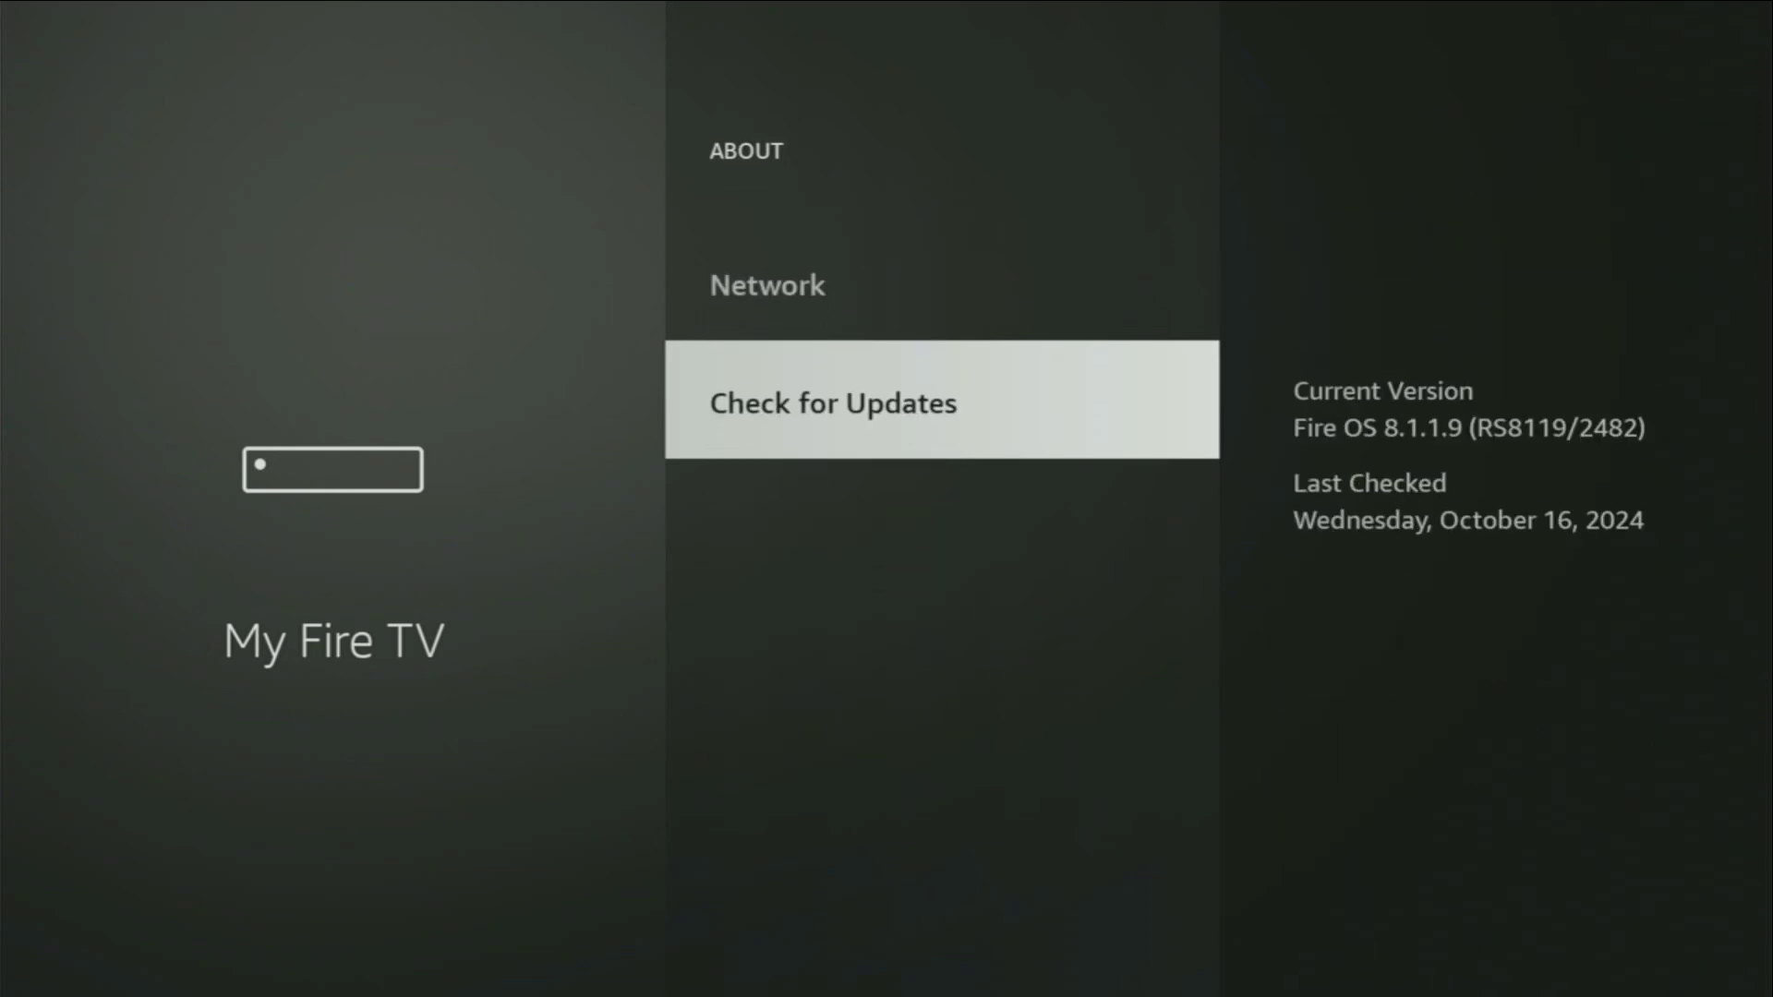
key("Escape")
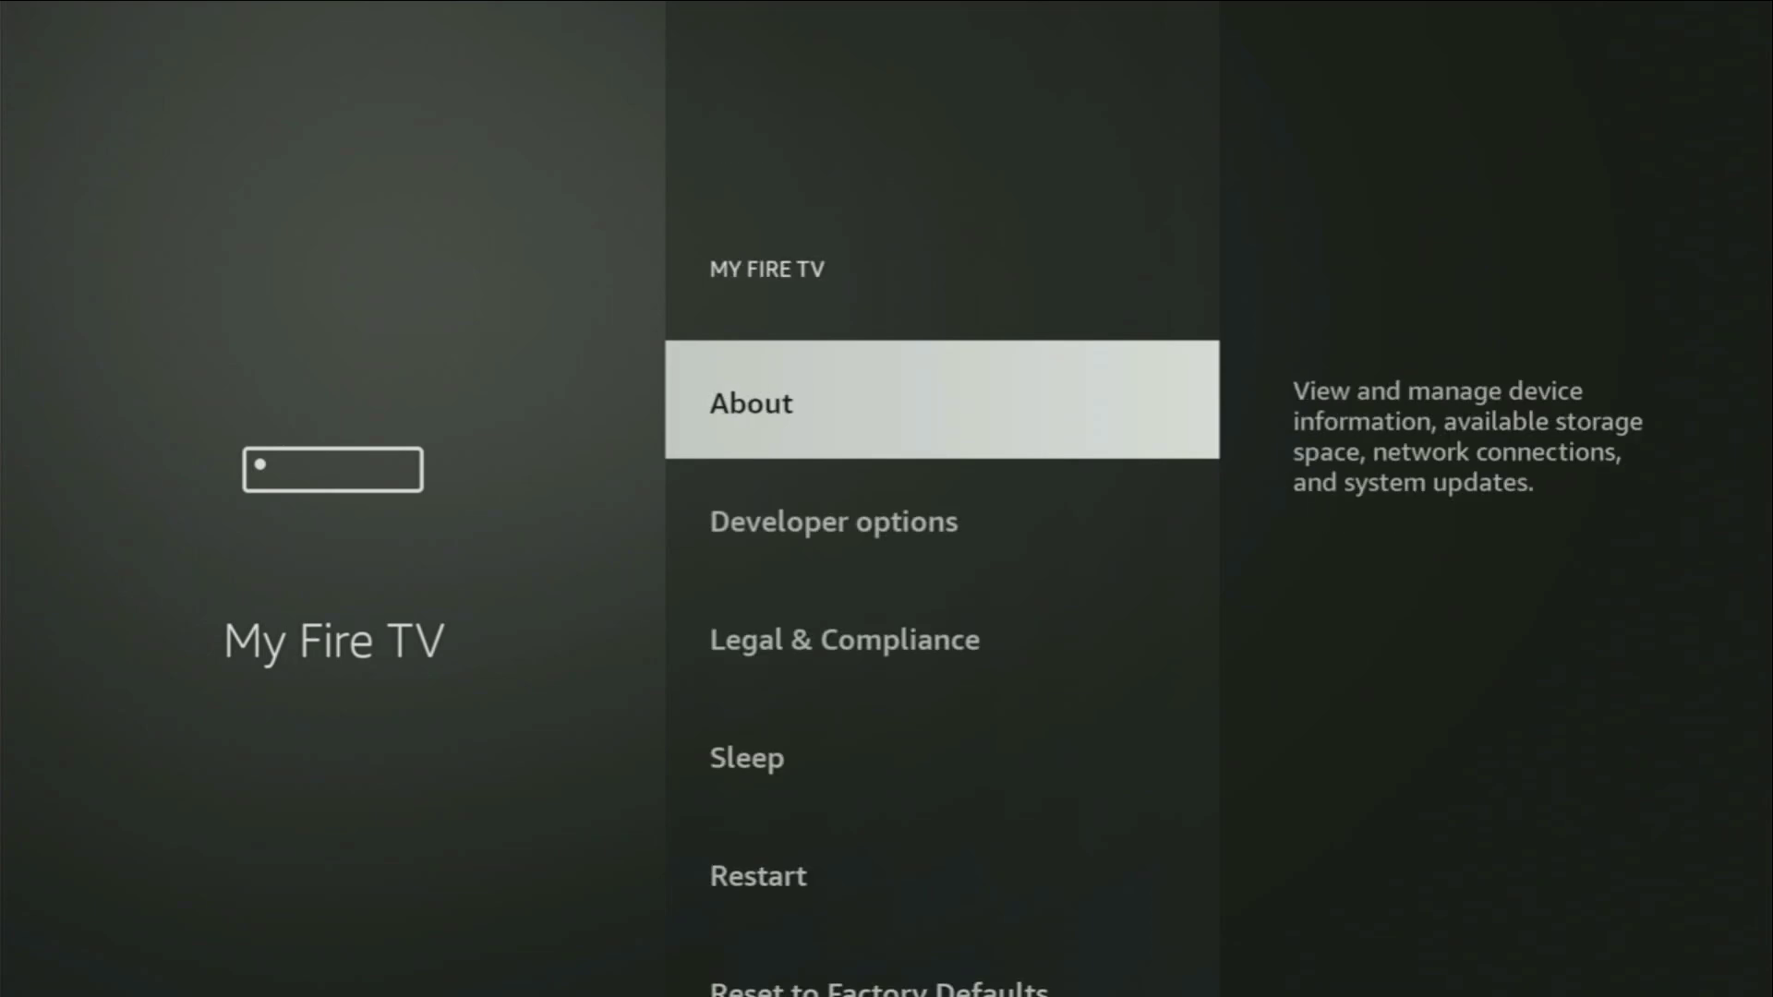
Open the Developer options and make sure ADB debugging is set to ON.
key("Down")
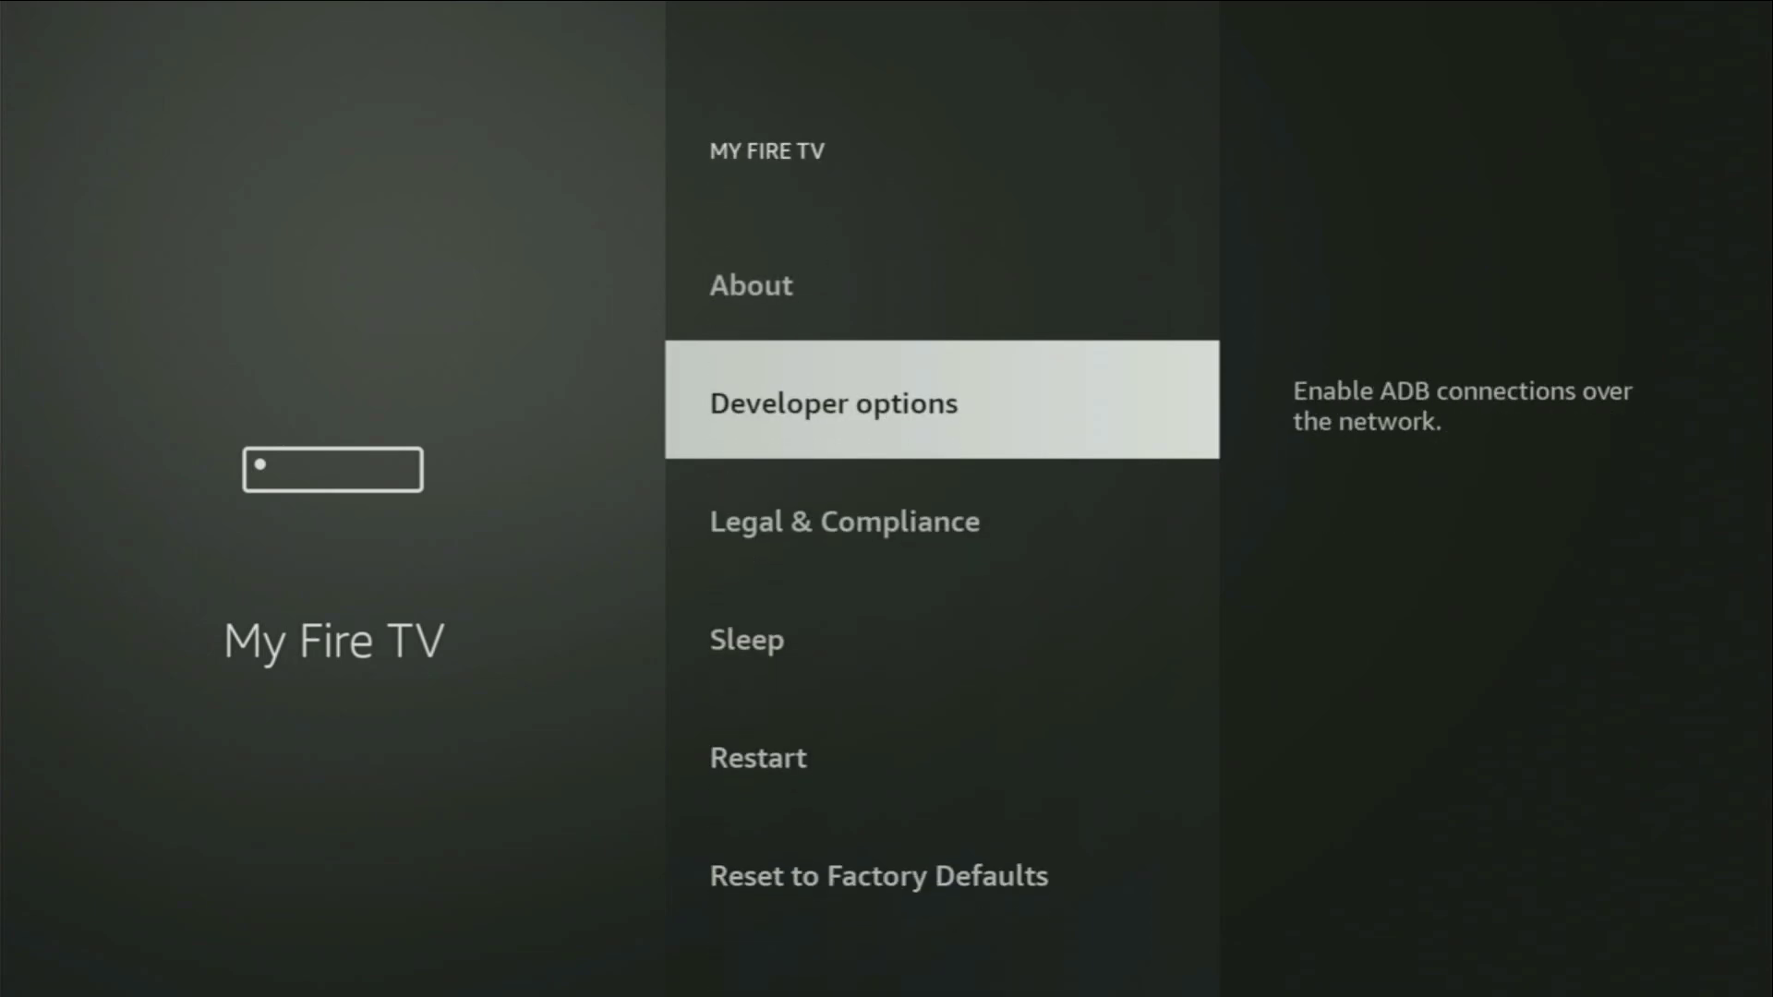
key("Return")
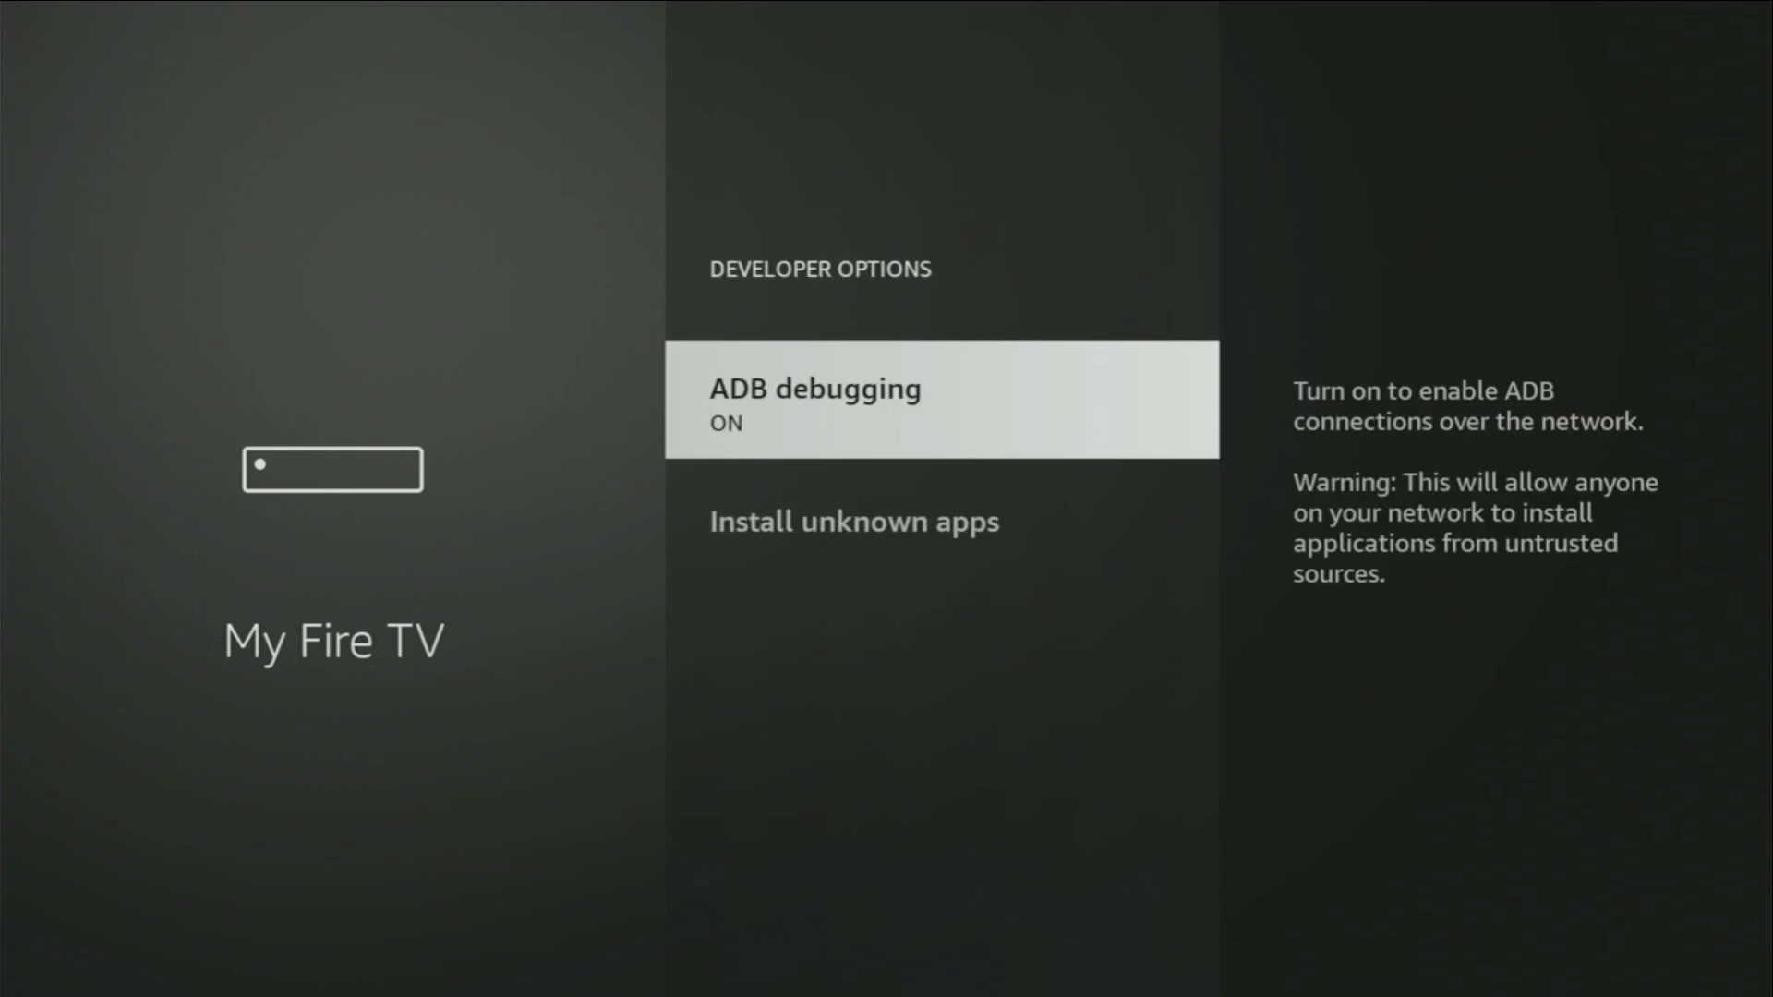
key("Return")
key("Return")
Open the Install unknown apps settings and make sure Downloader is set to ON.
key("Down")
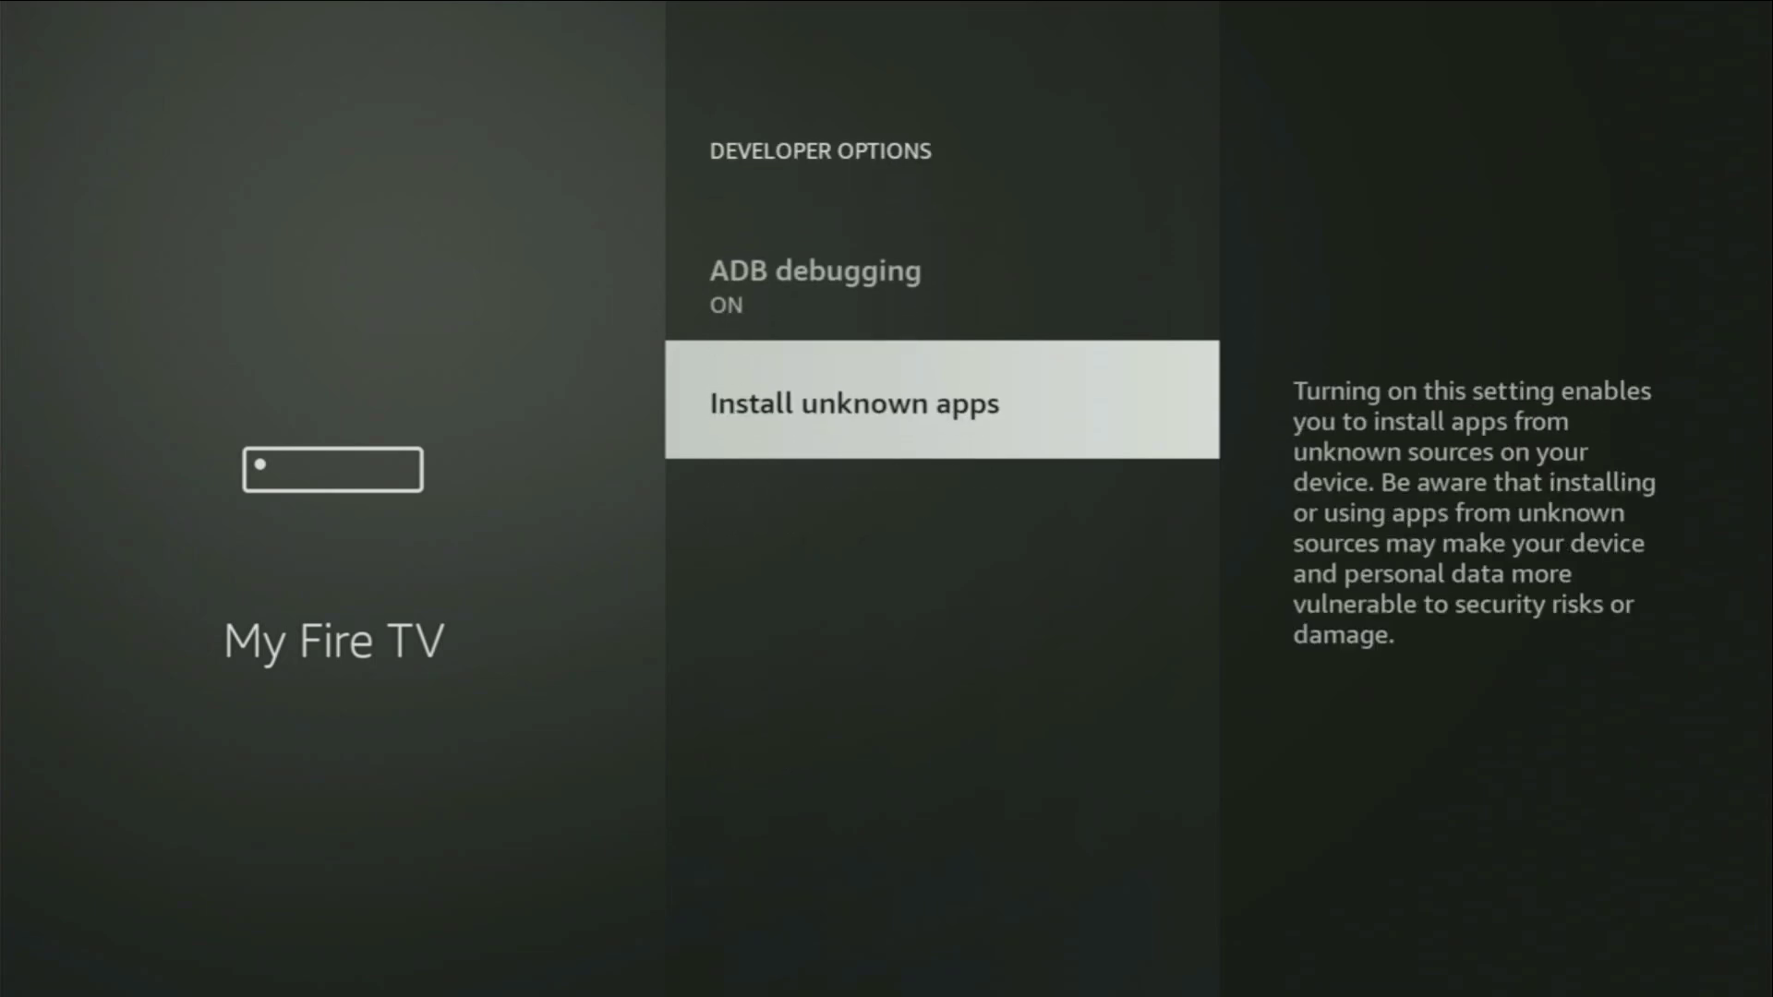
key("Return")
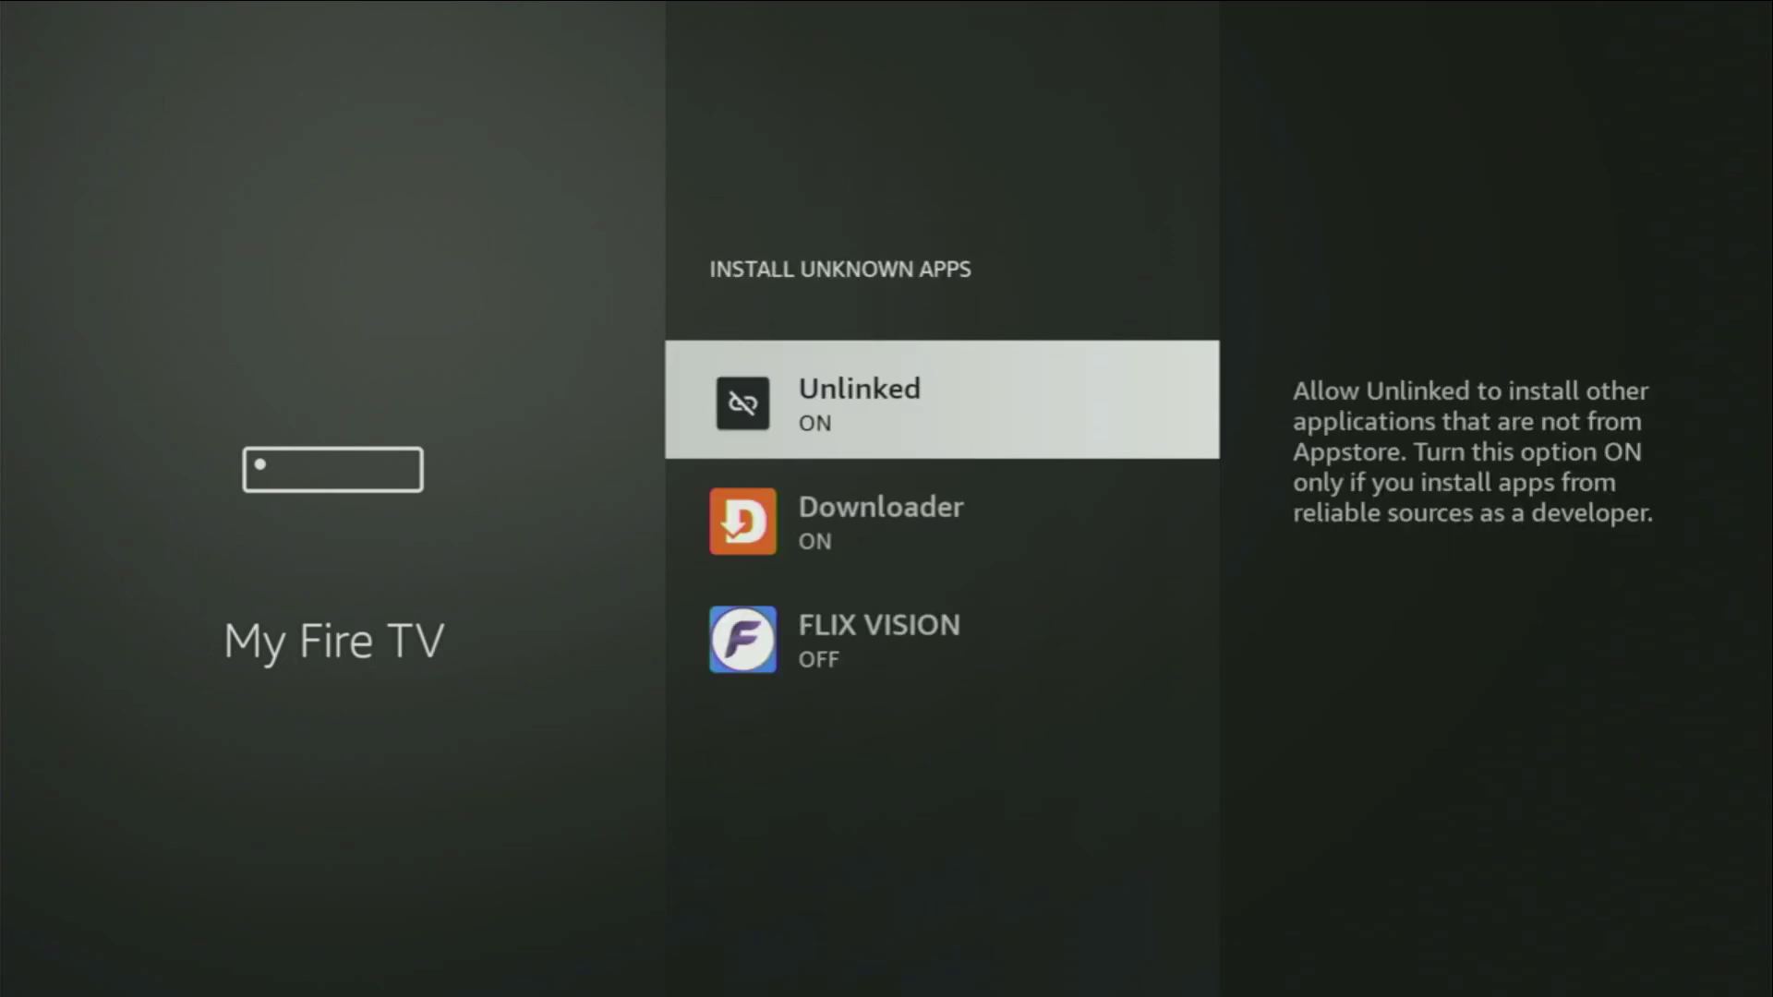
key("Down")
key("Return")
key("Return")
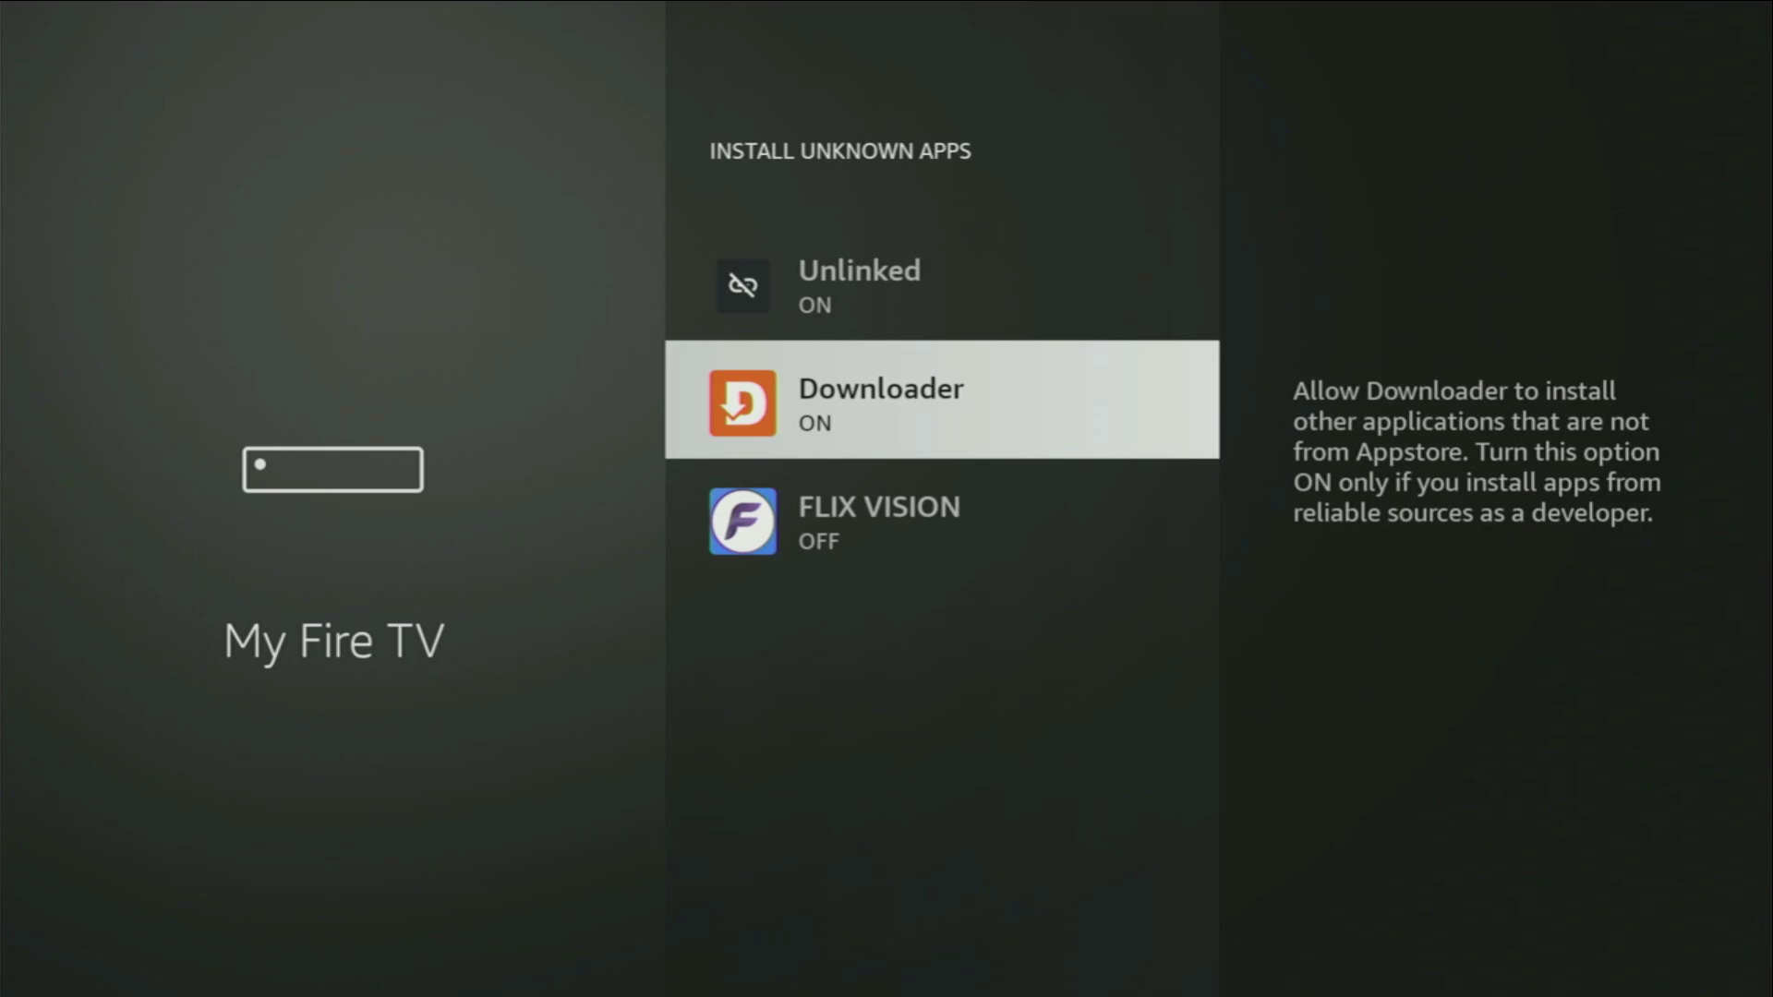
key("Down")
key("Up")
key("Up")
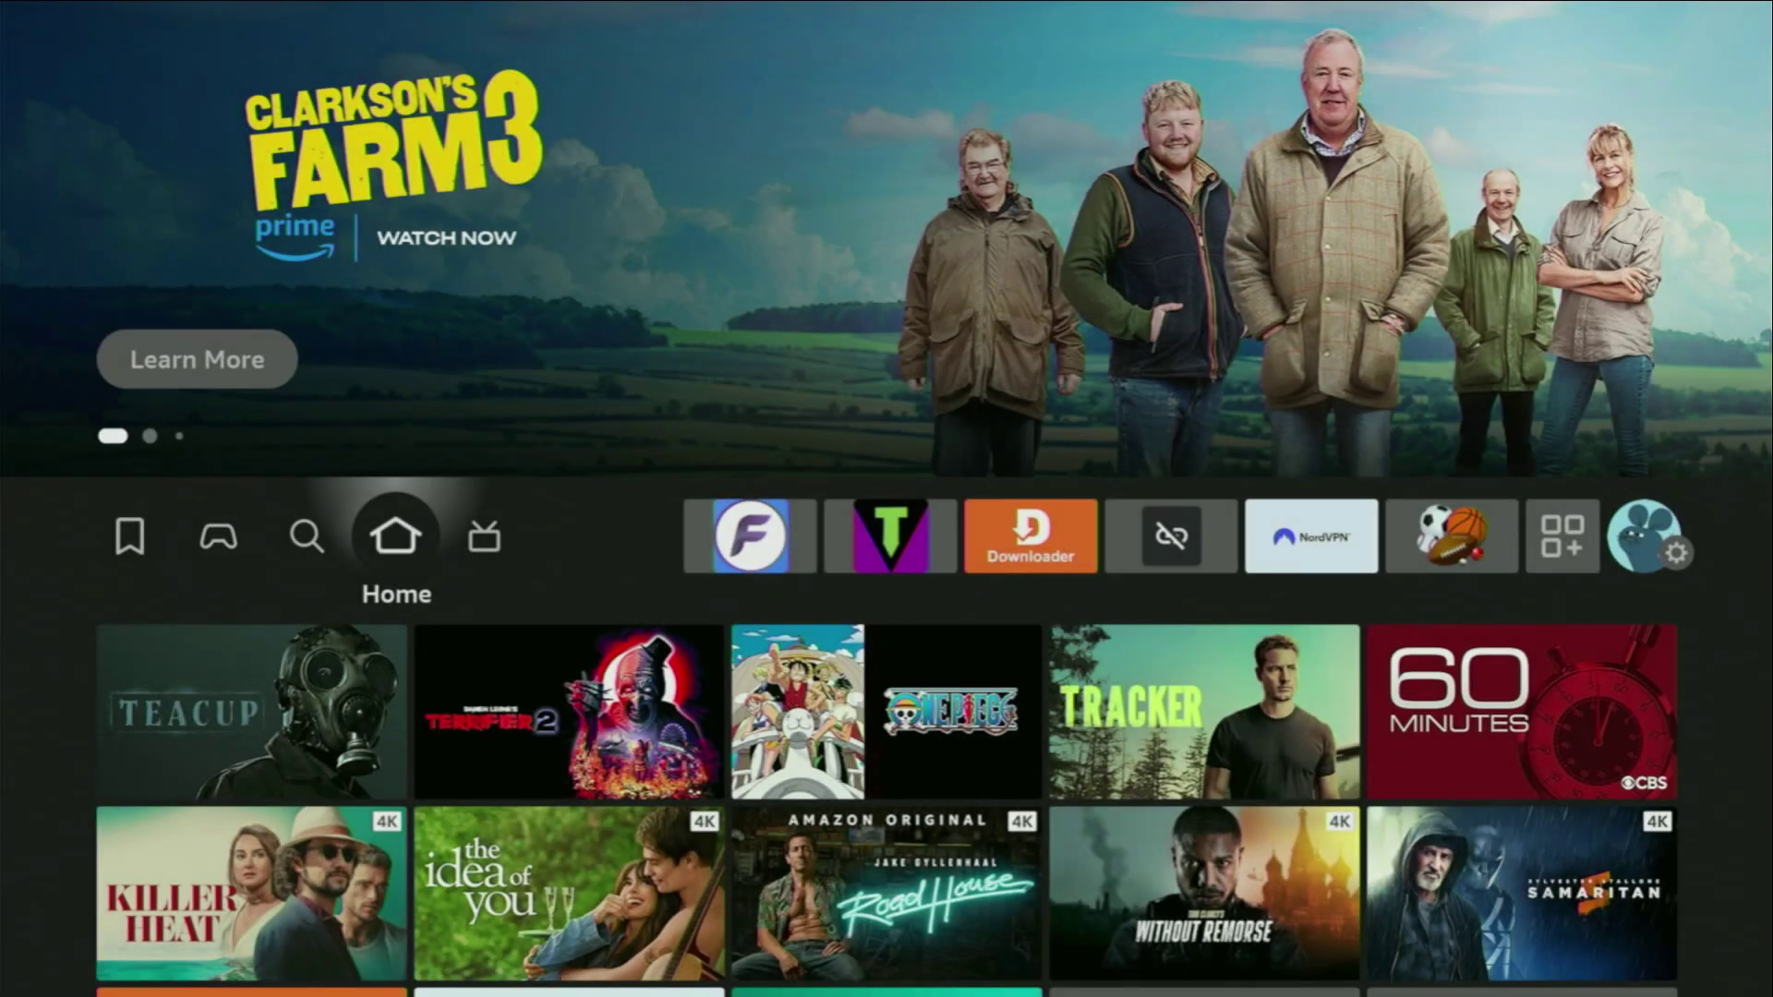
Open the full Your Apps & Channels list and launch NordVPN.
key("Right")
key("Right")
key("Right")
key("Right")
key("Right")
key("Right")
key("Right")
key("Right")
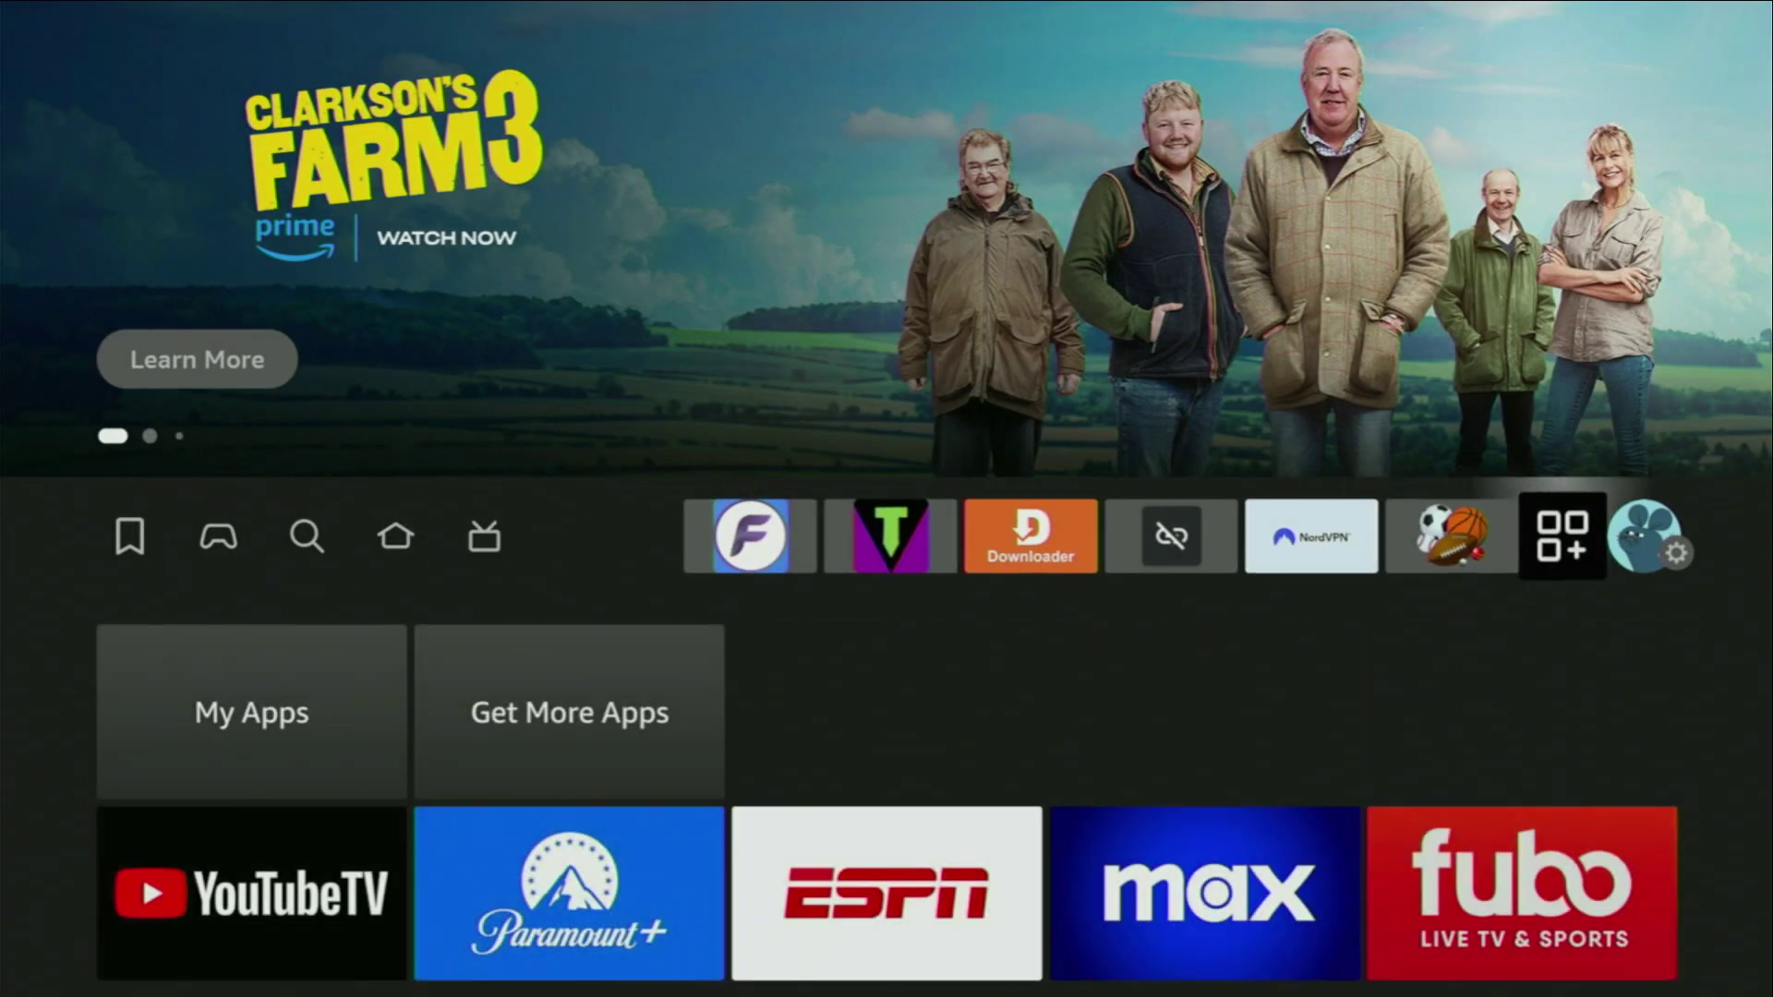
key("Return")
key("Right")
key("Right")
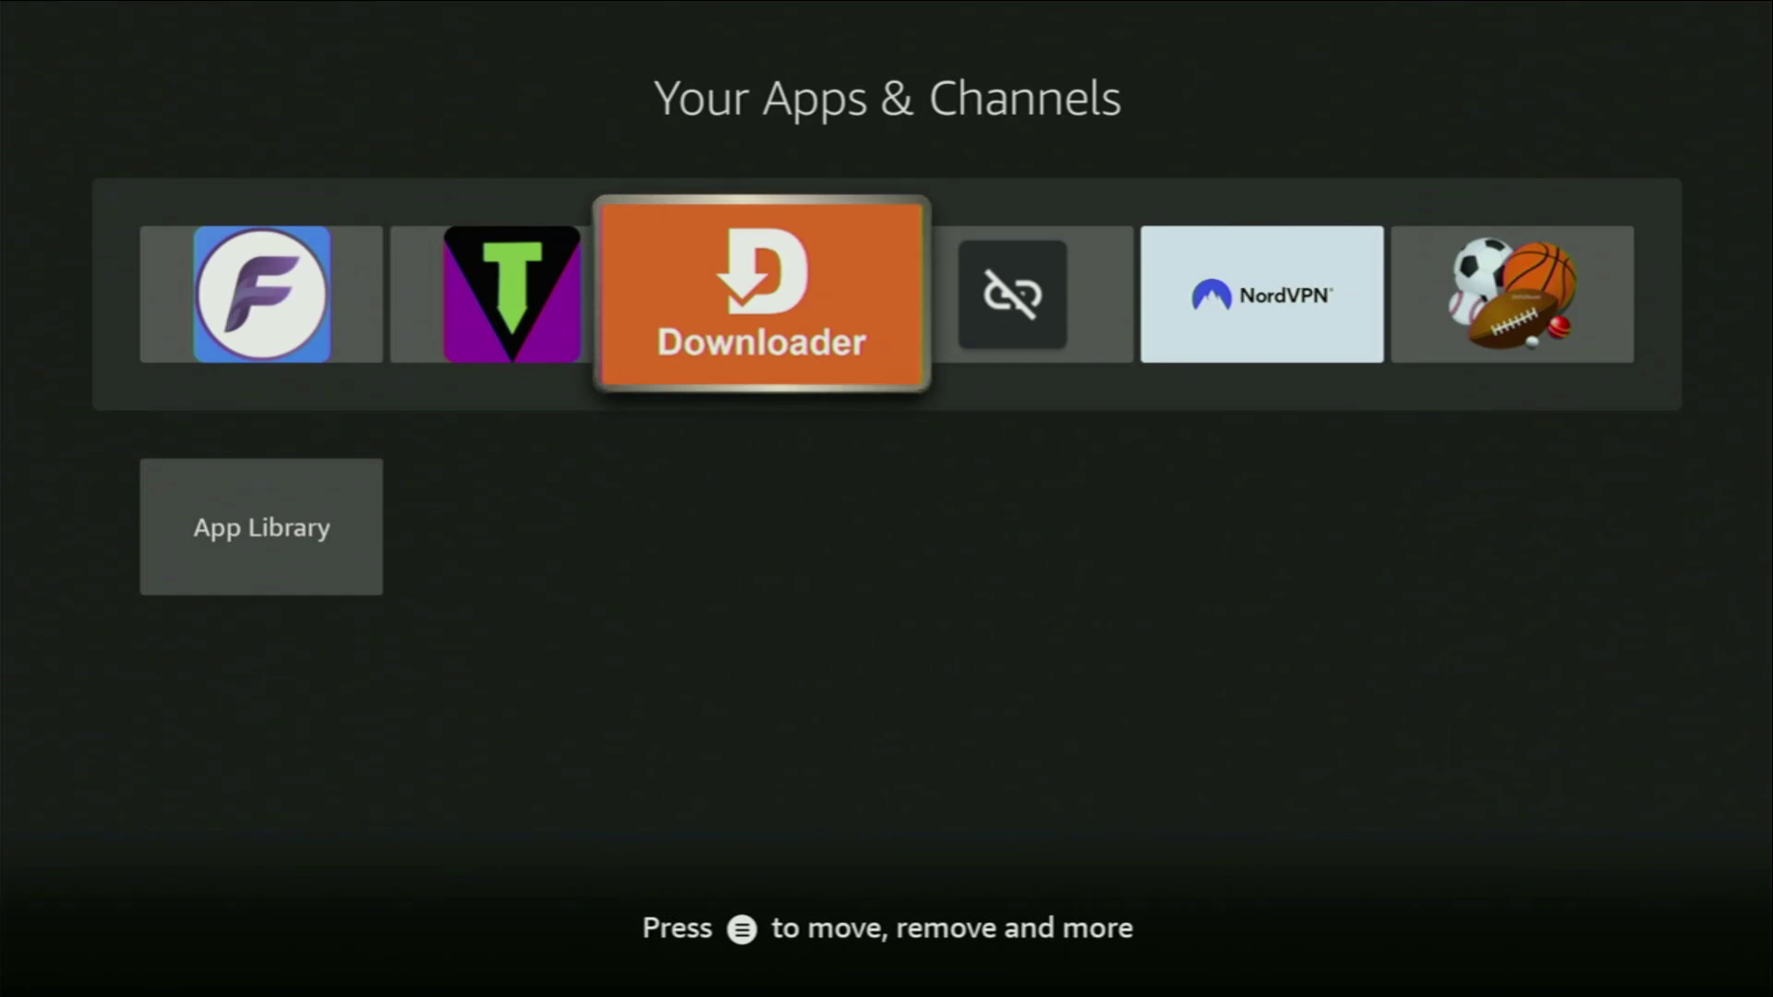
key("Right")
key("Right")
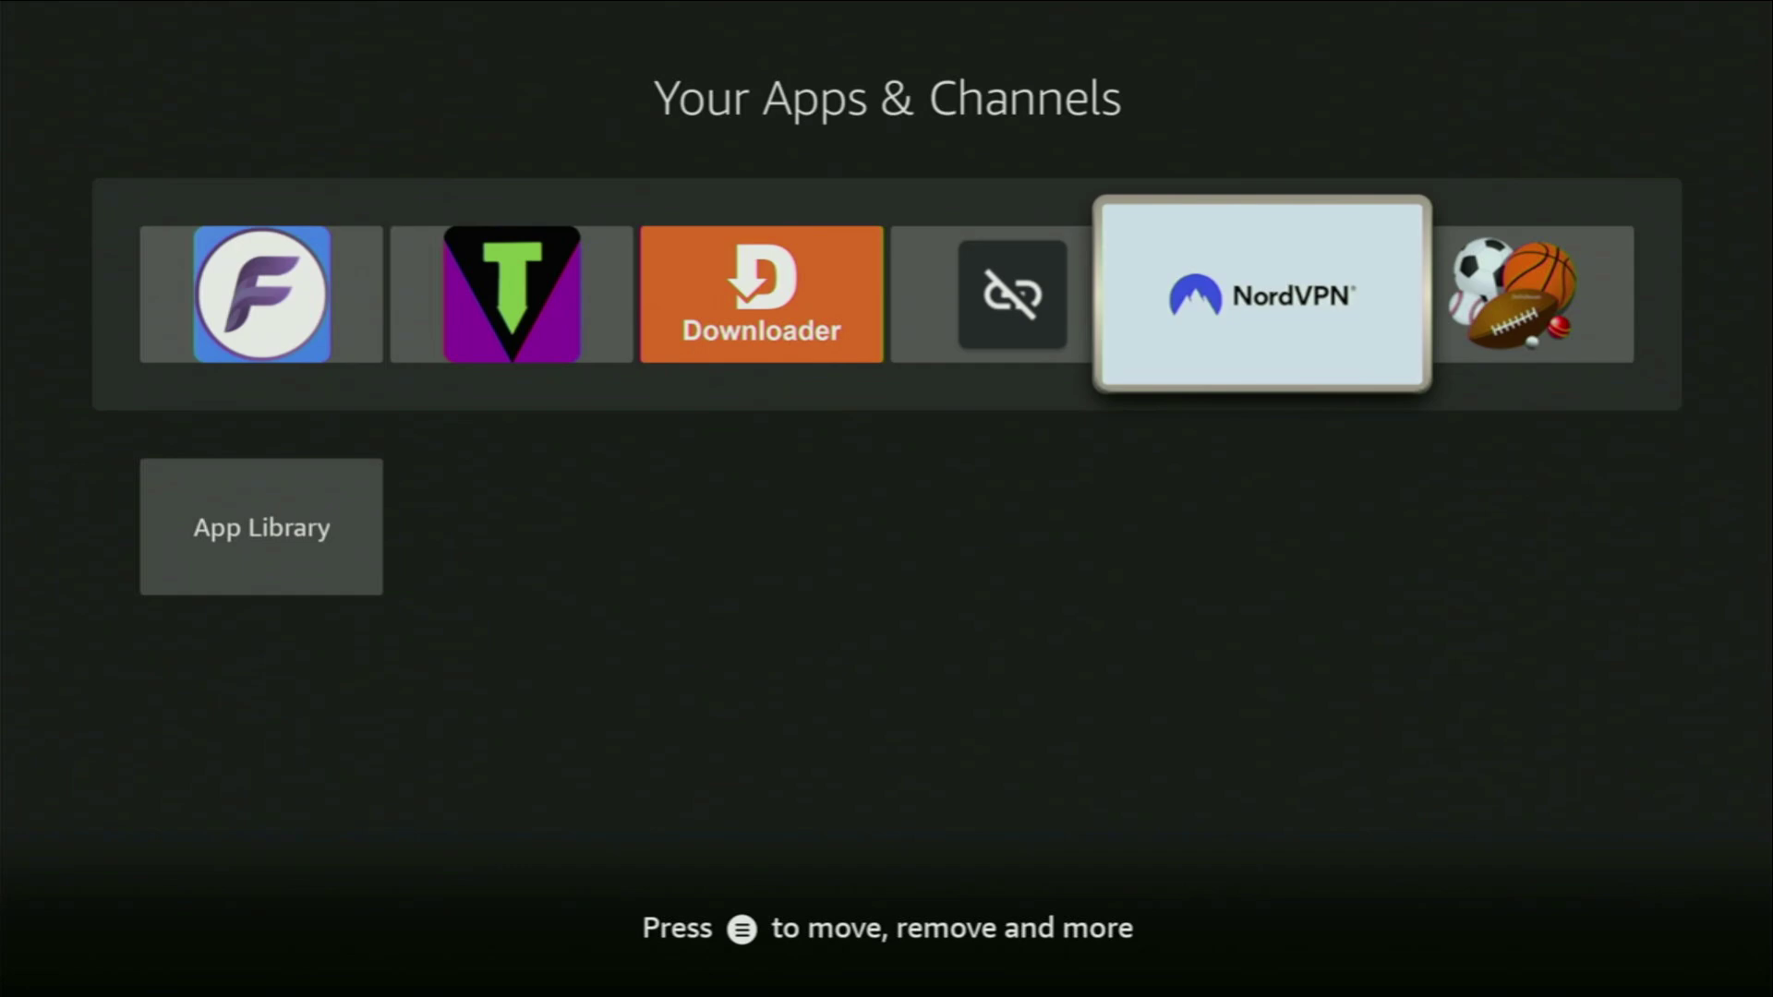
key("Return")
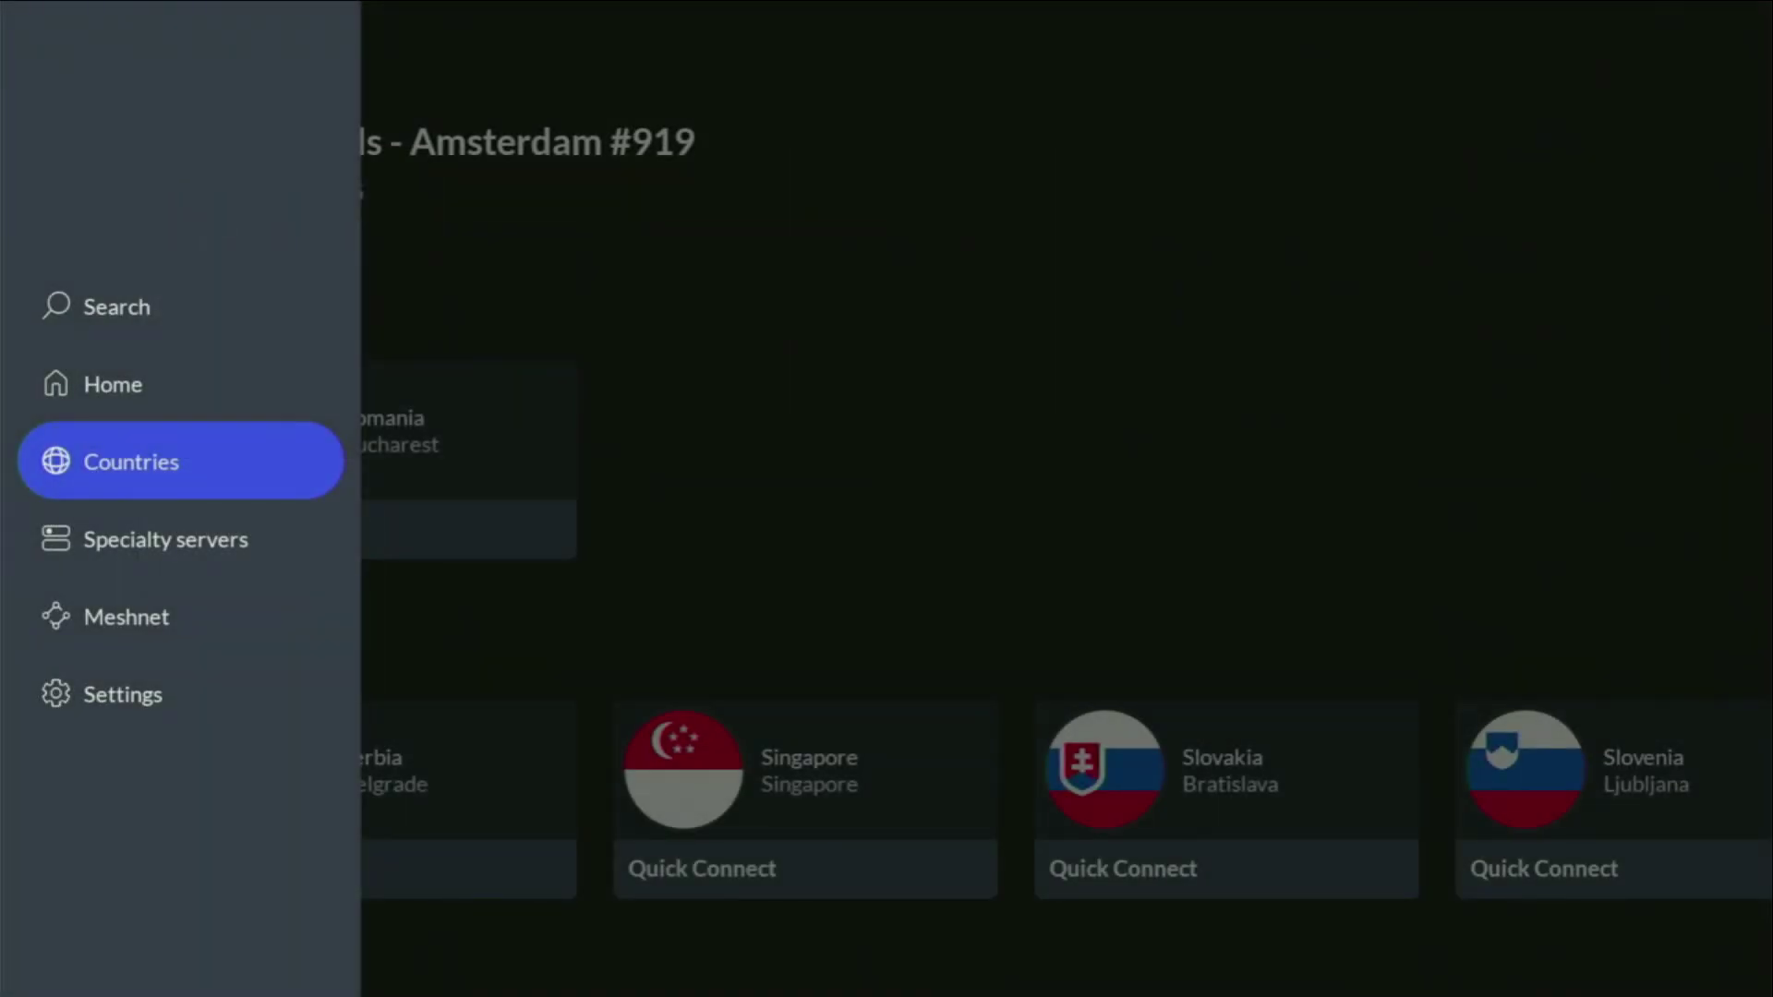
Look through the suggested servers on NordVPN's home screen.
key("Right")
key("Left")
key("Escape")
key("Down")
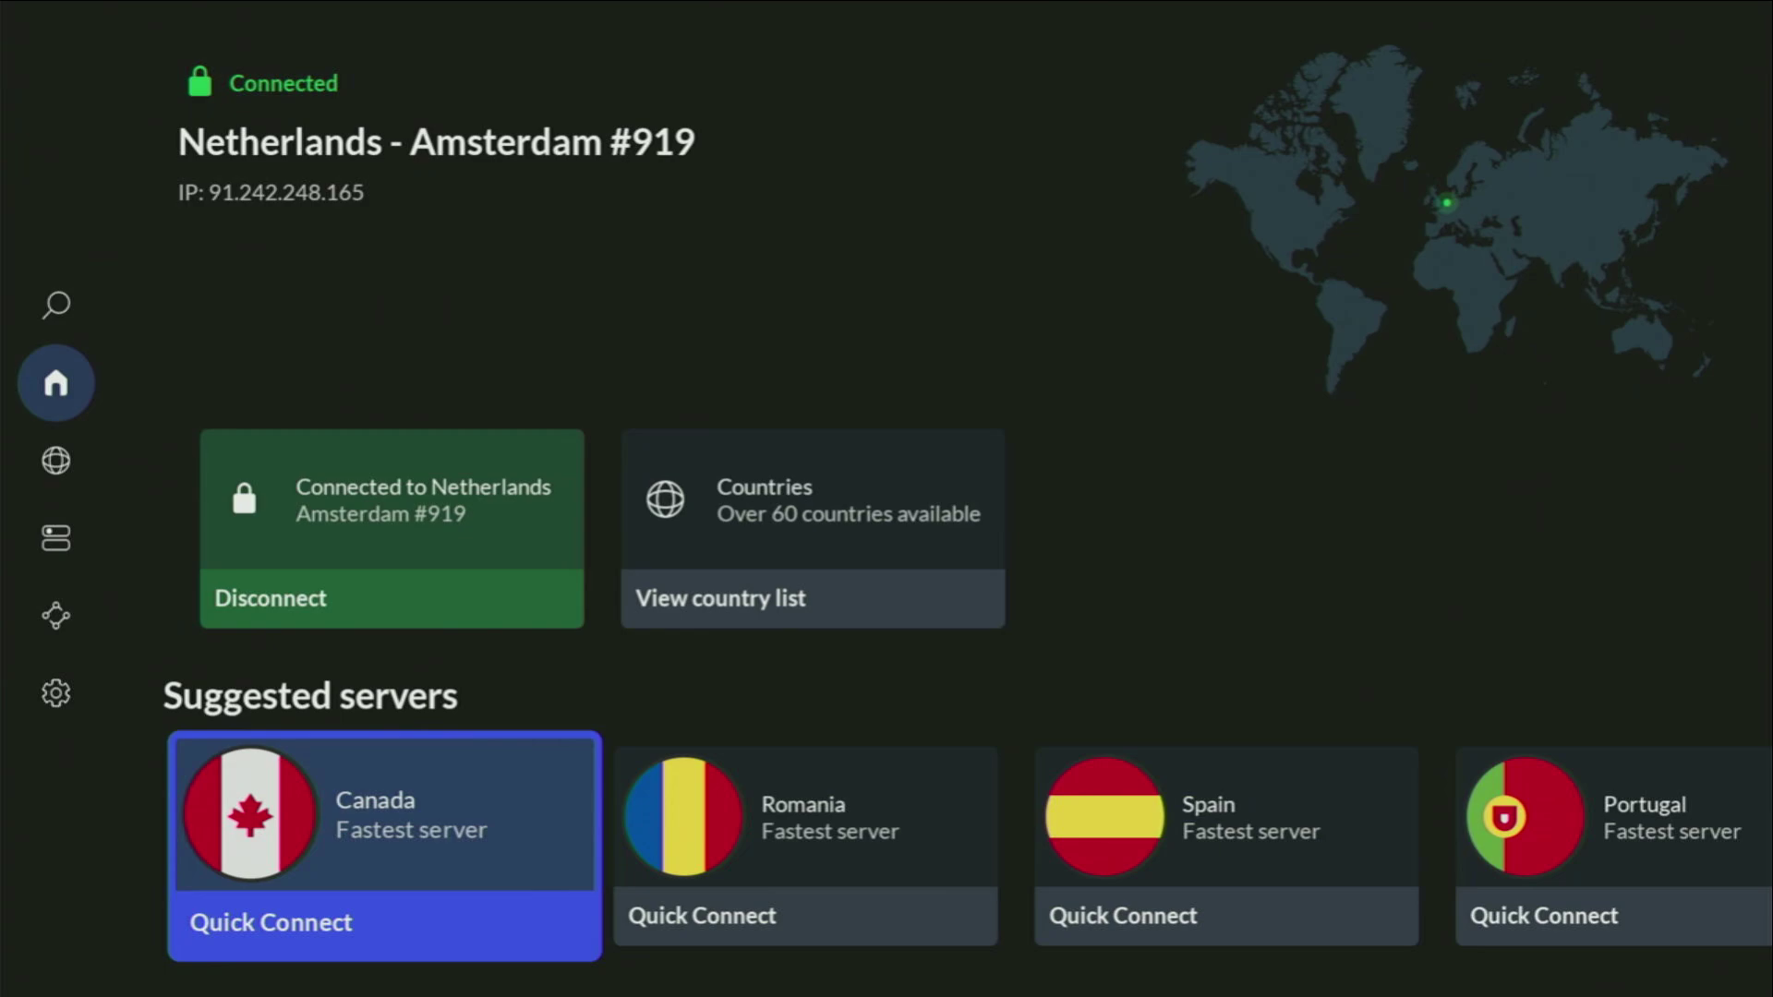
key("Right")
key("Right")
key("Right")
Open NordVPN's country list and connect to the Iceland server in Reykjavik.
key("Up")
key("Right")
key("Return")
key("Down")
key("Down")
key("Down")
key("Down")
key("Down")
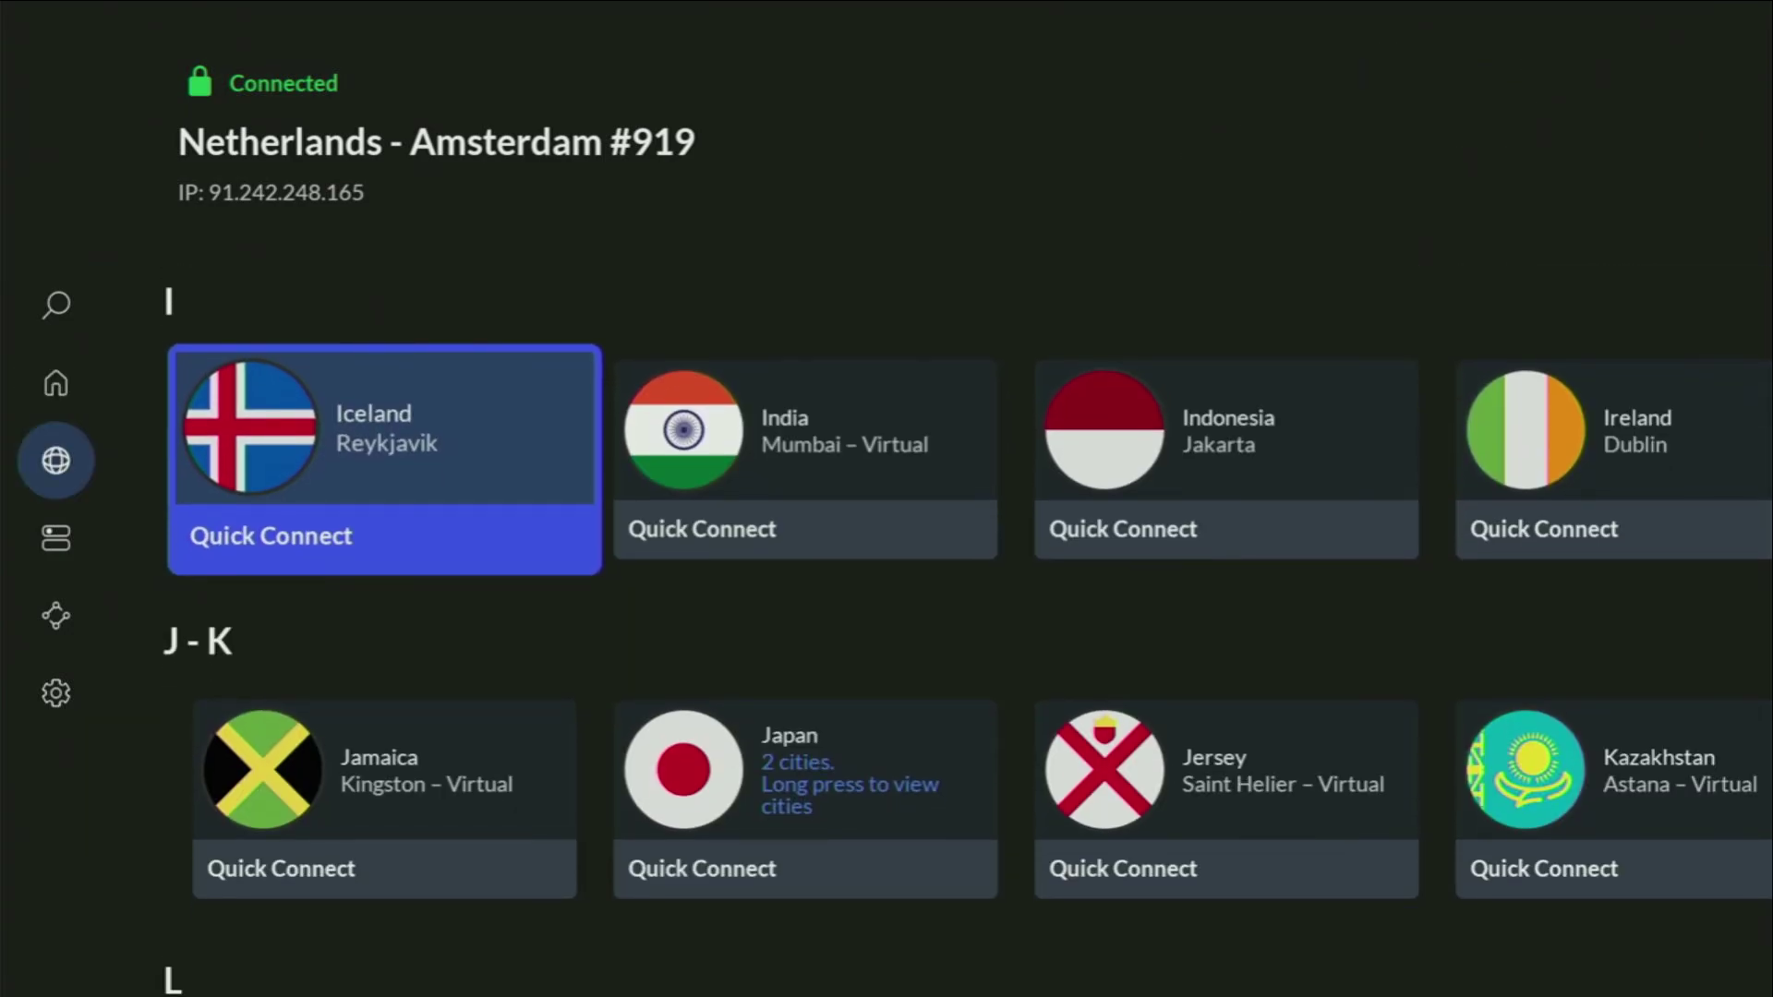
key("Right")
key("Right")
key("Left")
key("Left")
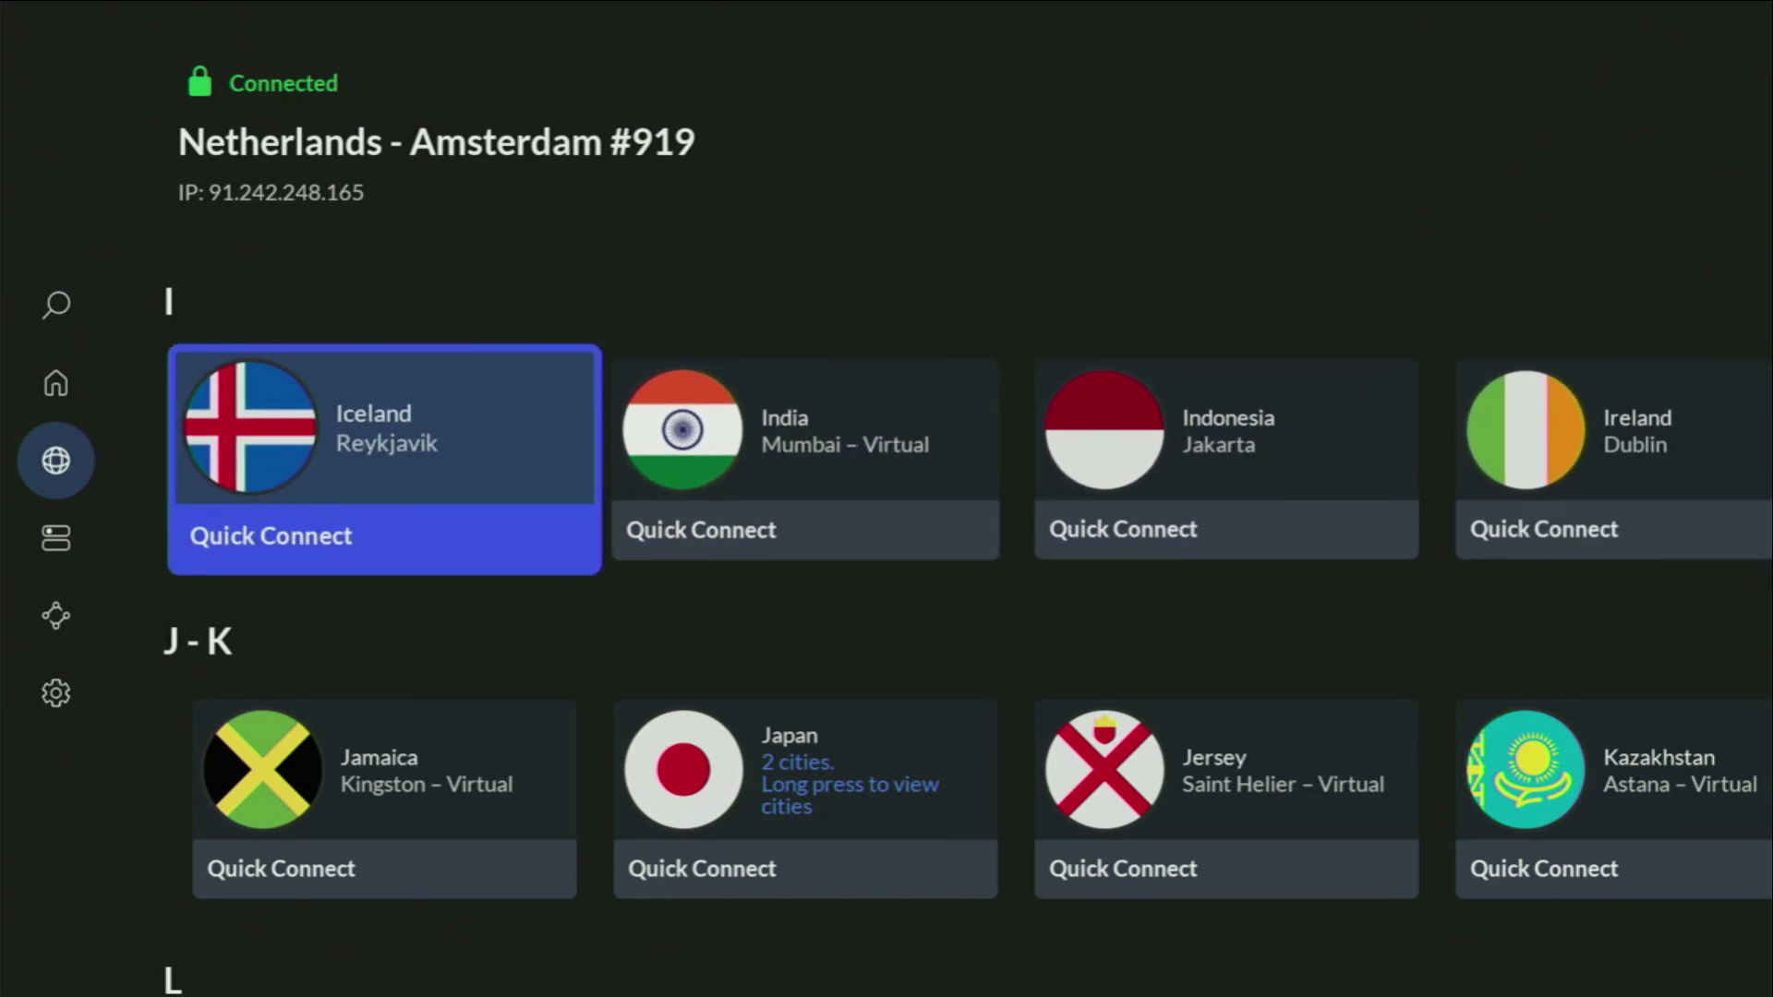
key("Return")
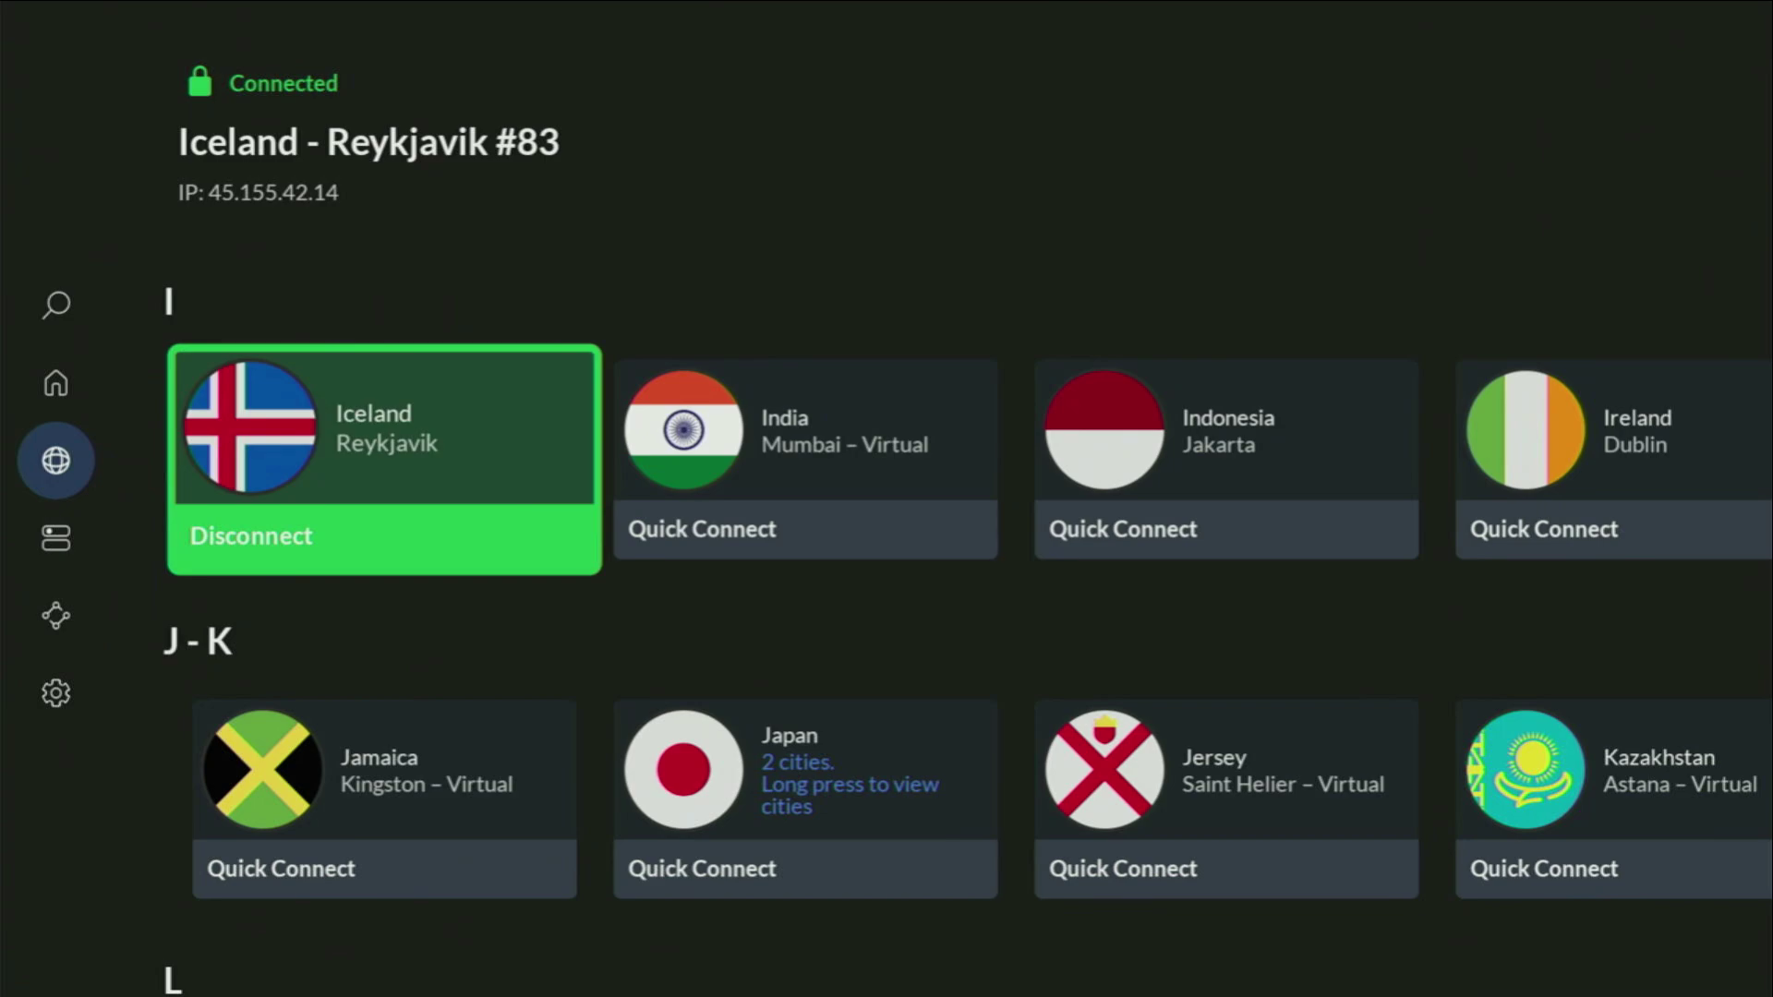
Look through the other countries listed under I, from India to Israel.
key("Right")
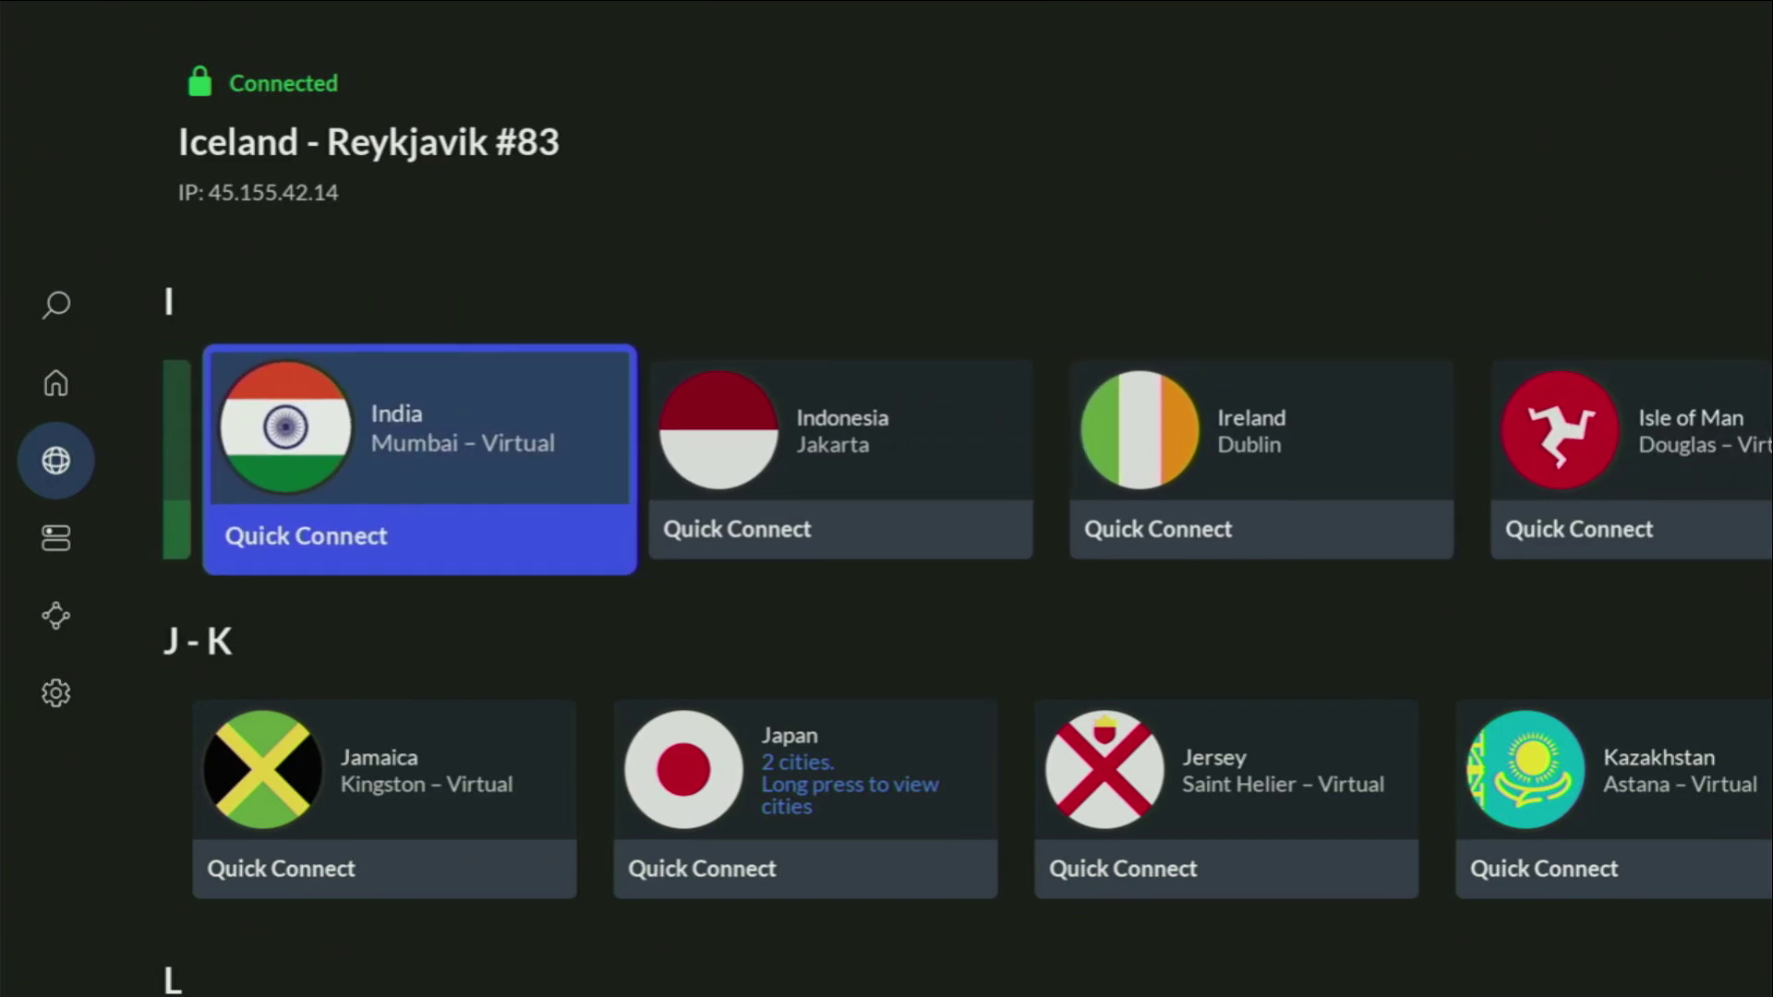
key("Right")
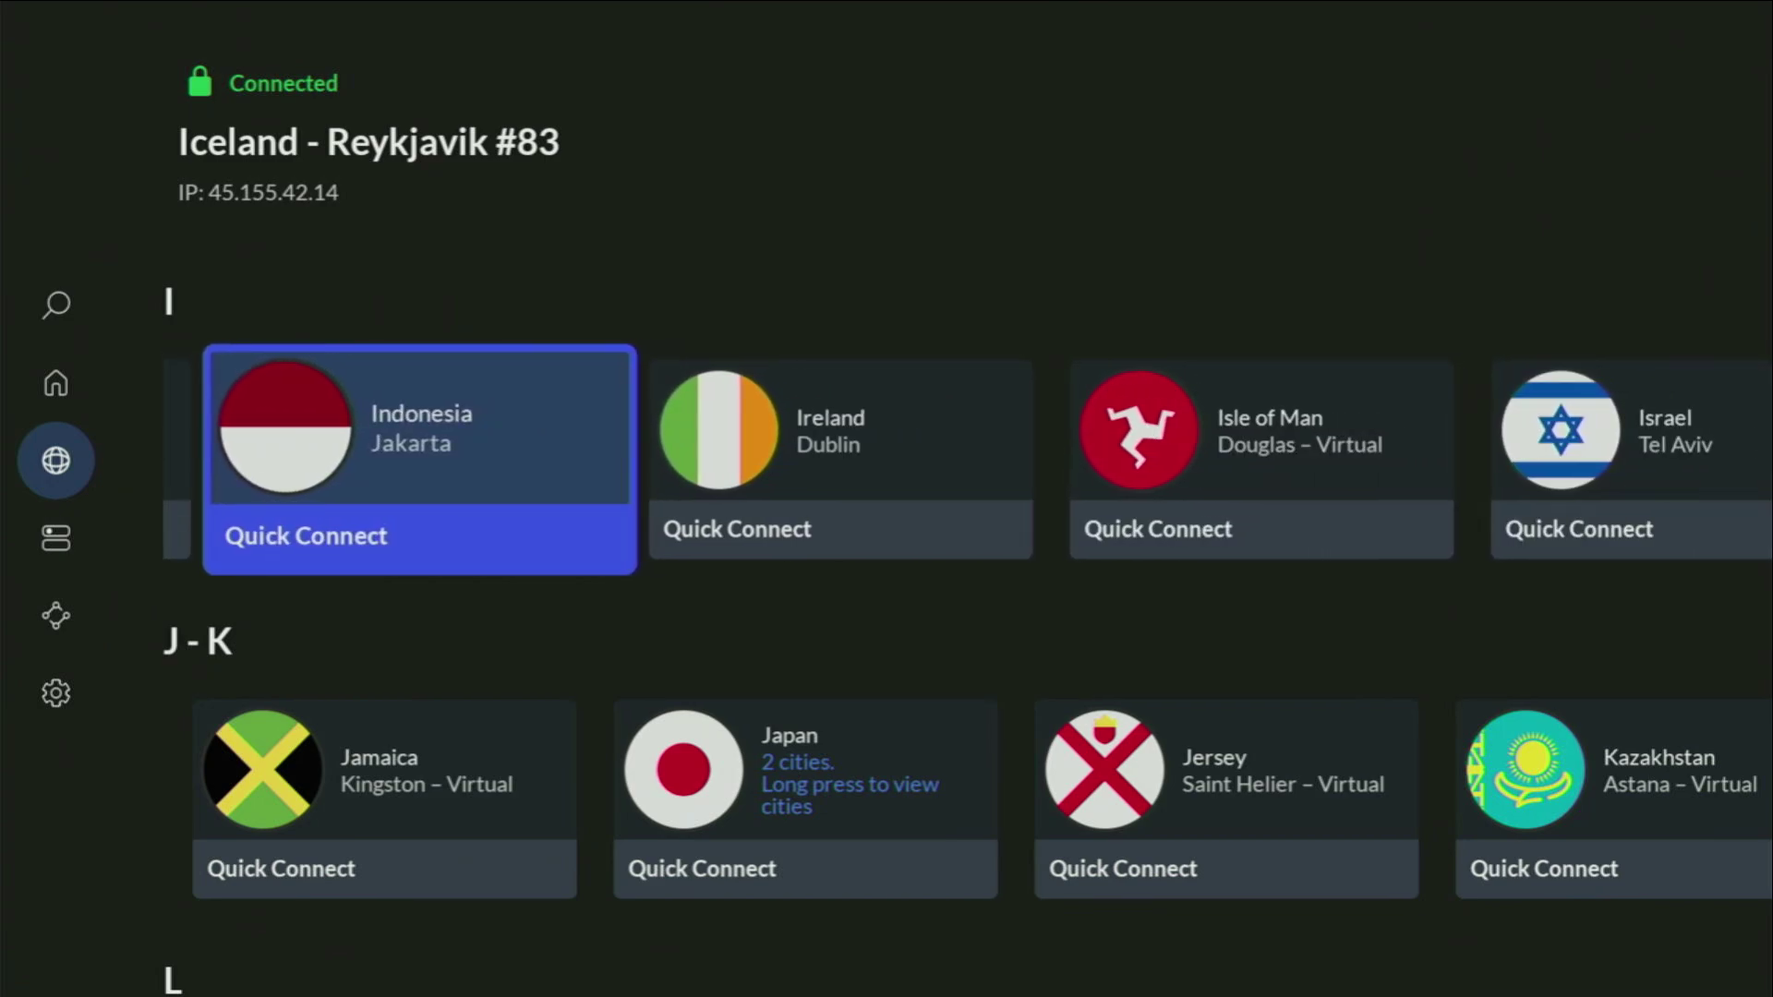
key("Right")
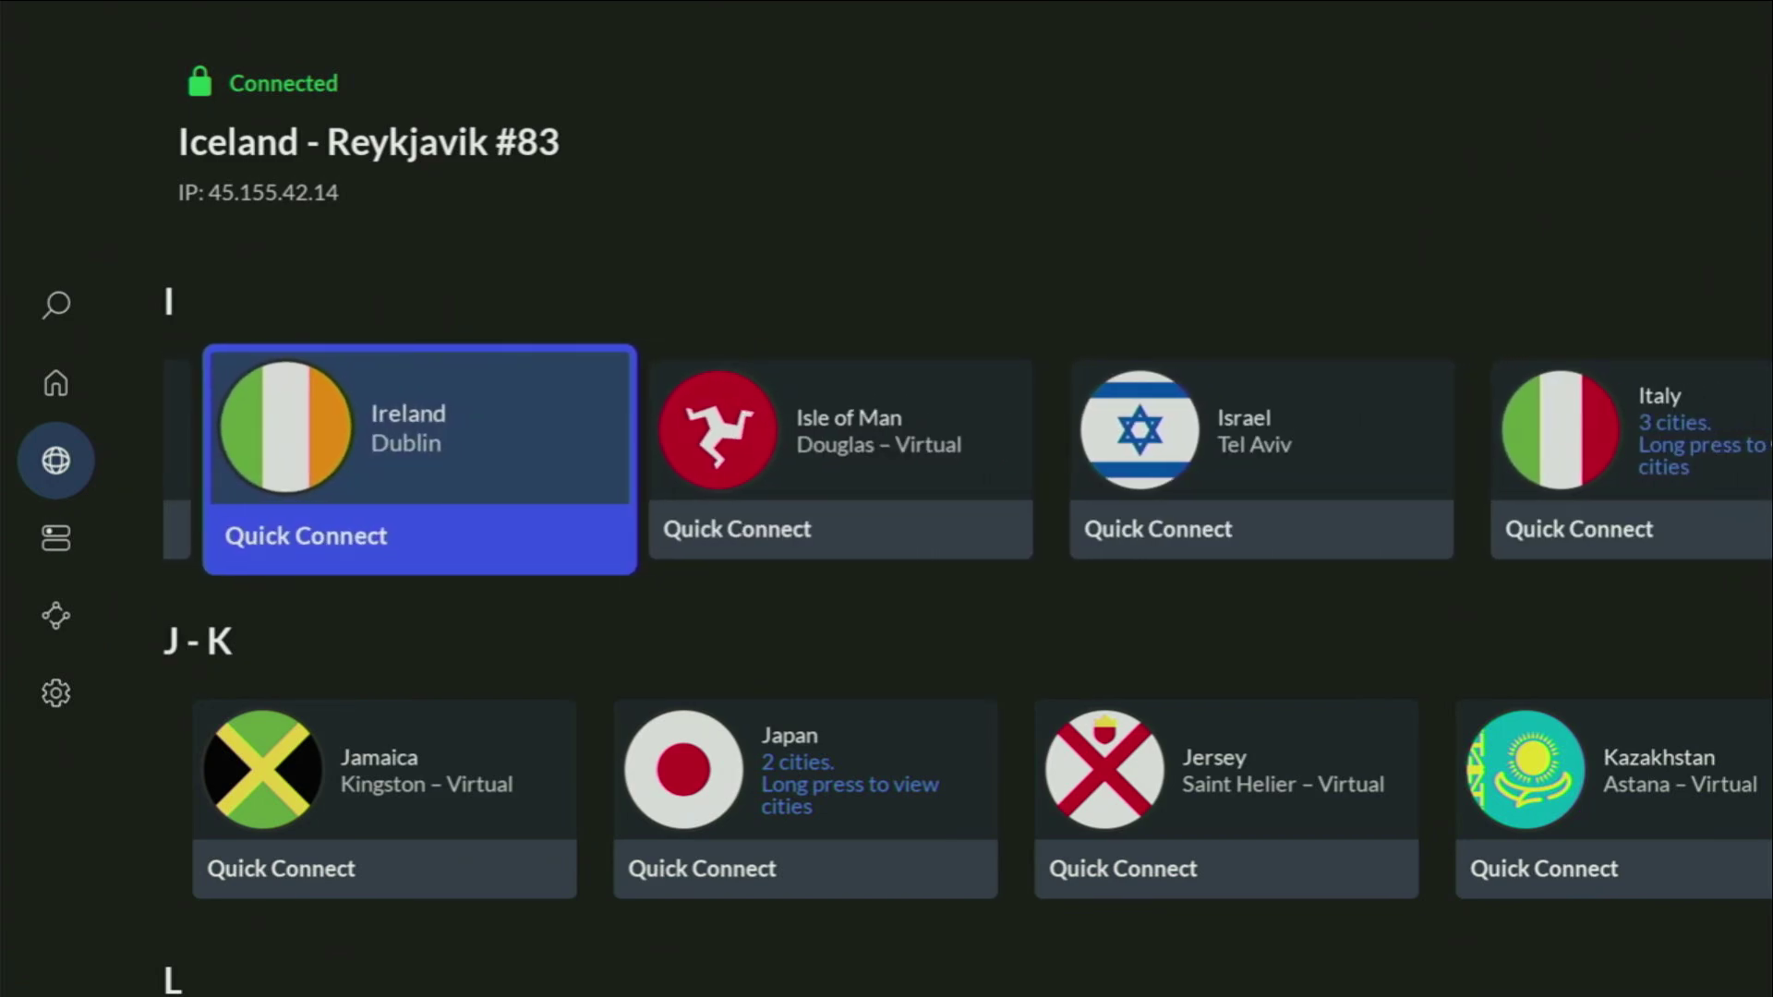
key("Right")
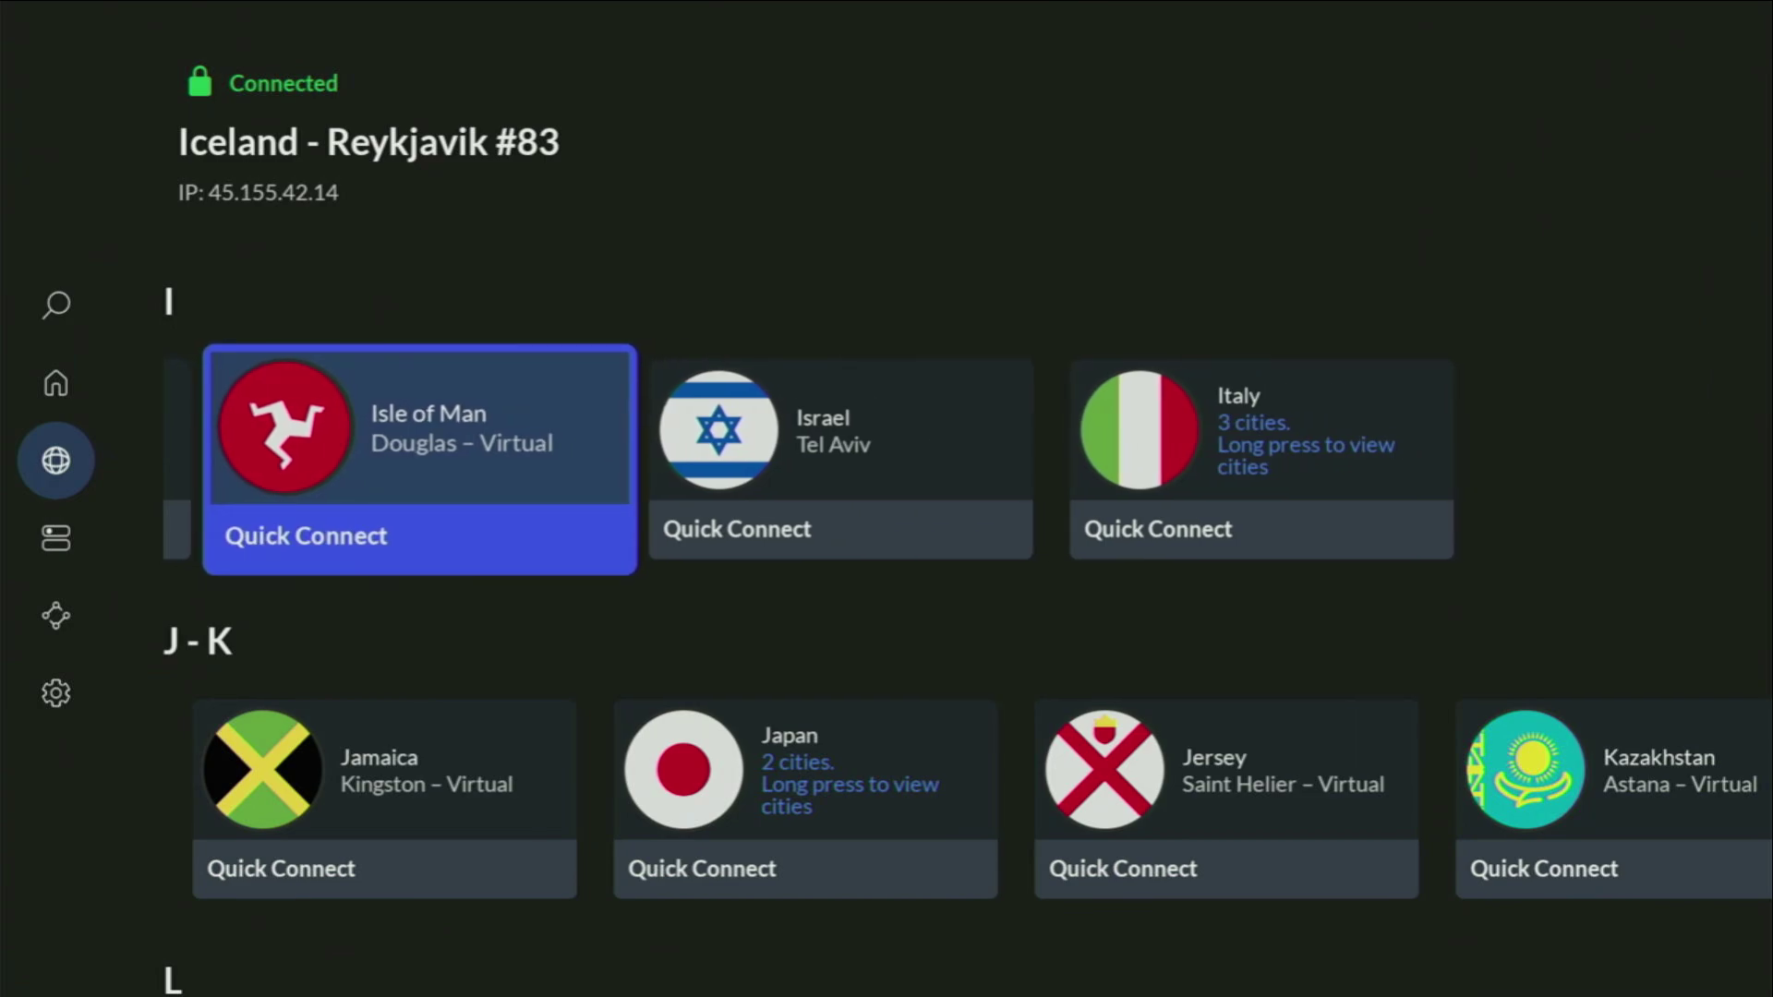
key("Right")
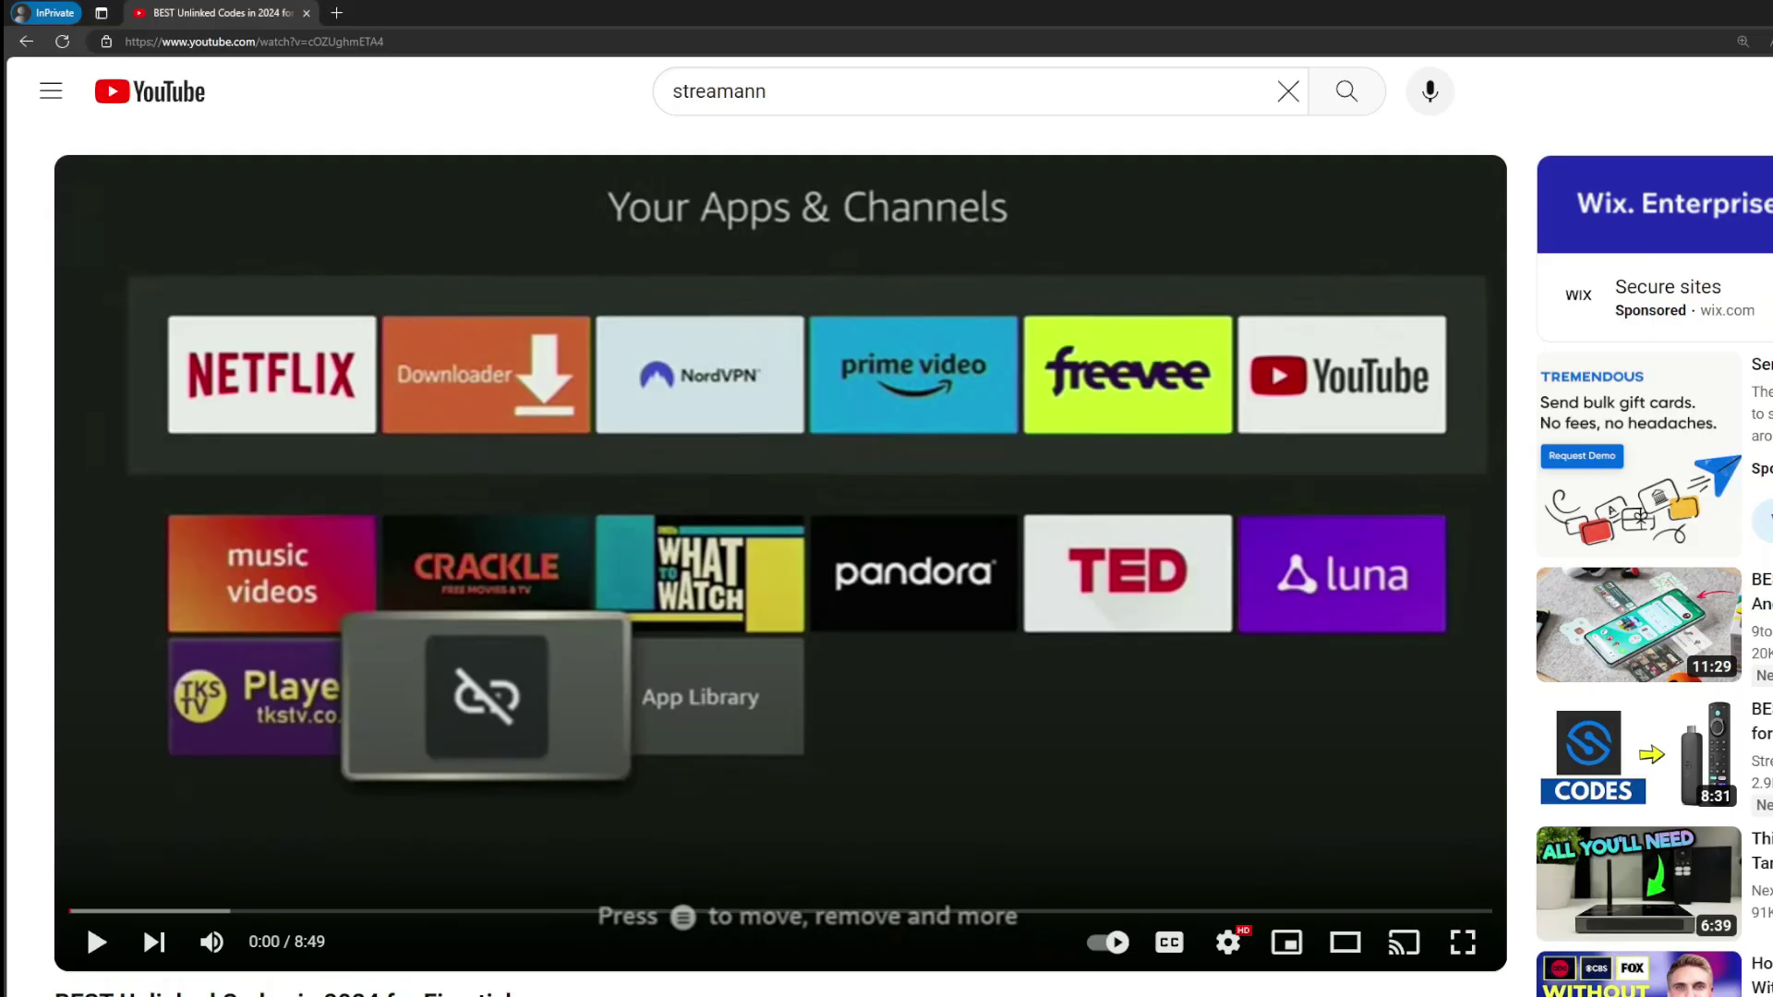
Switch to the YouTube page in the browser, open the topvpnoffer.com link from the pinned comment and highlight the extra 3 months offer.
scroll(582, 665, "down", 6)
left_click(630, 573)
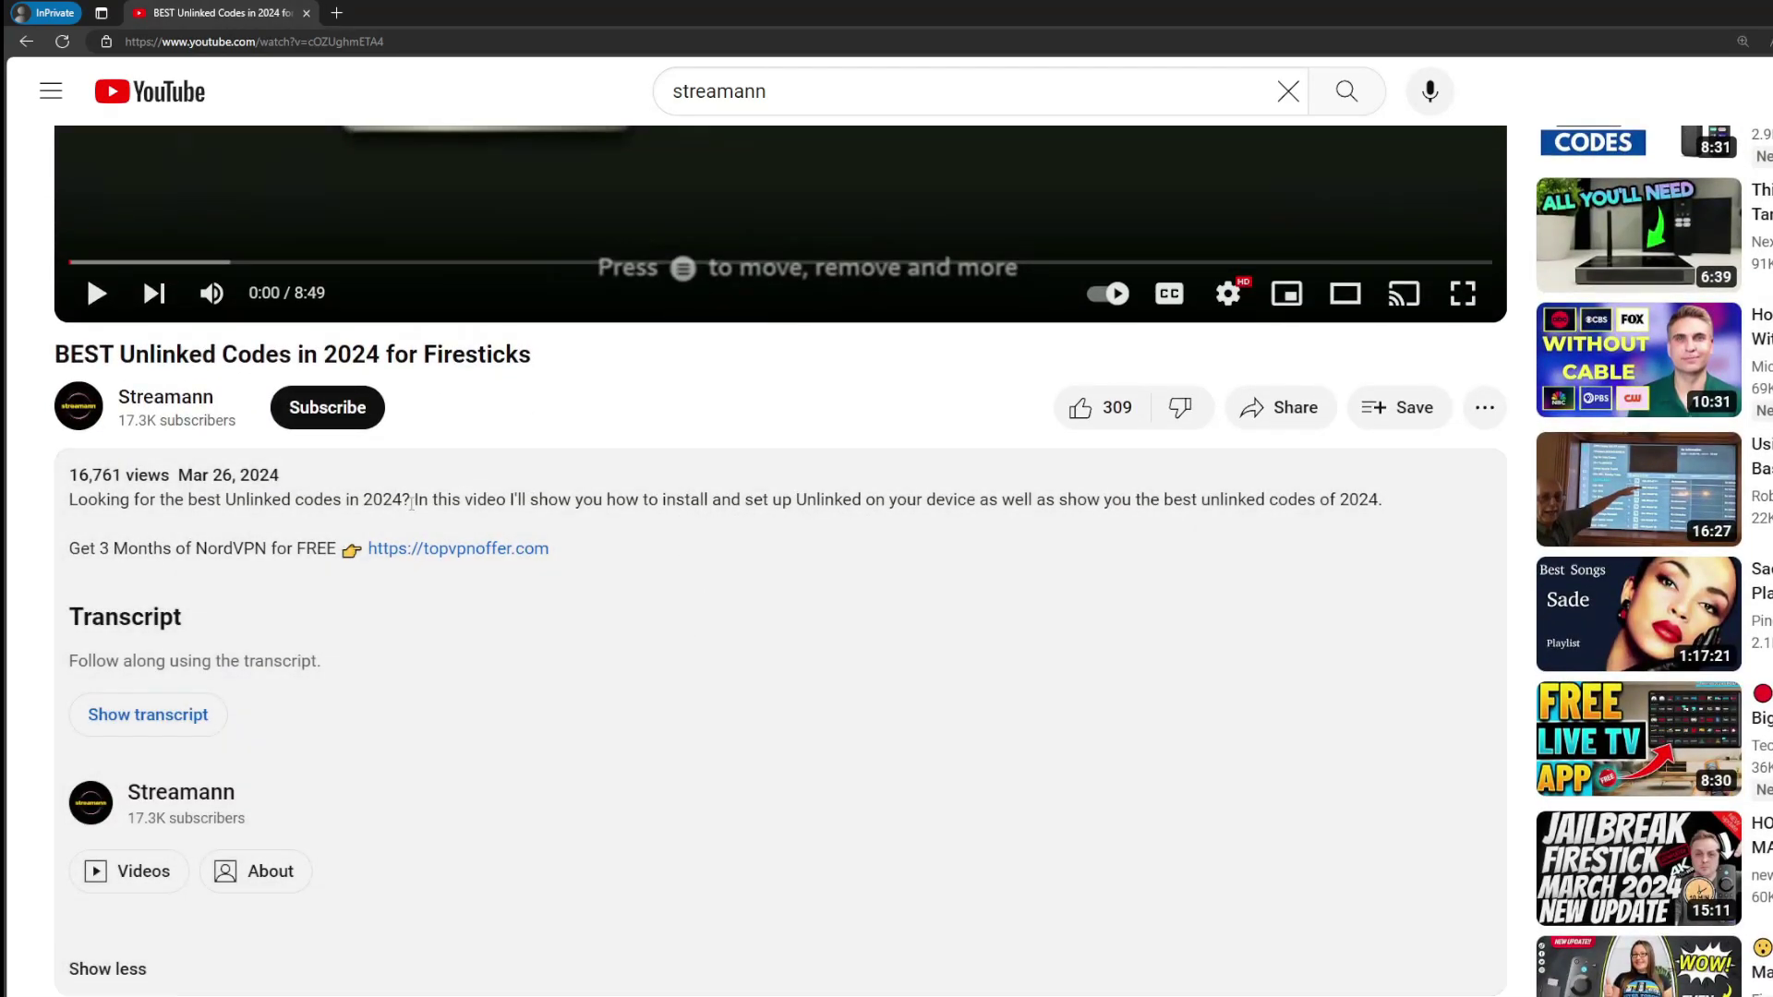
scroll(438, 588, "down", 5)
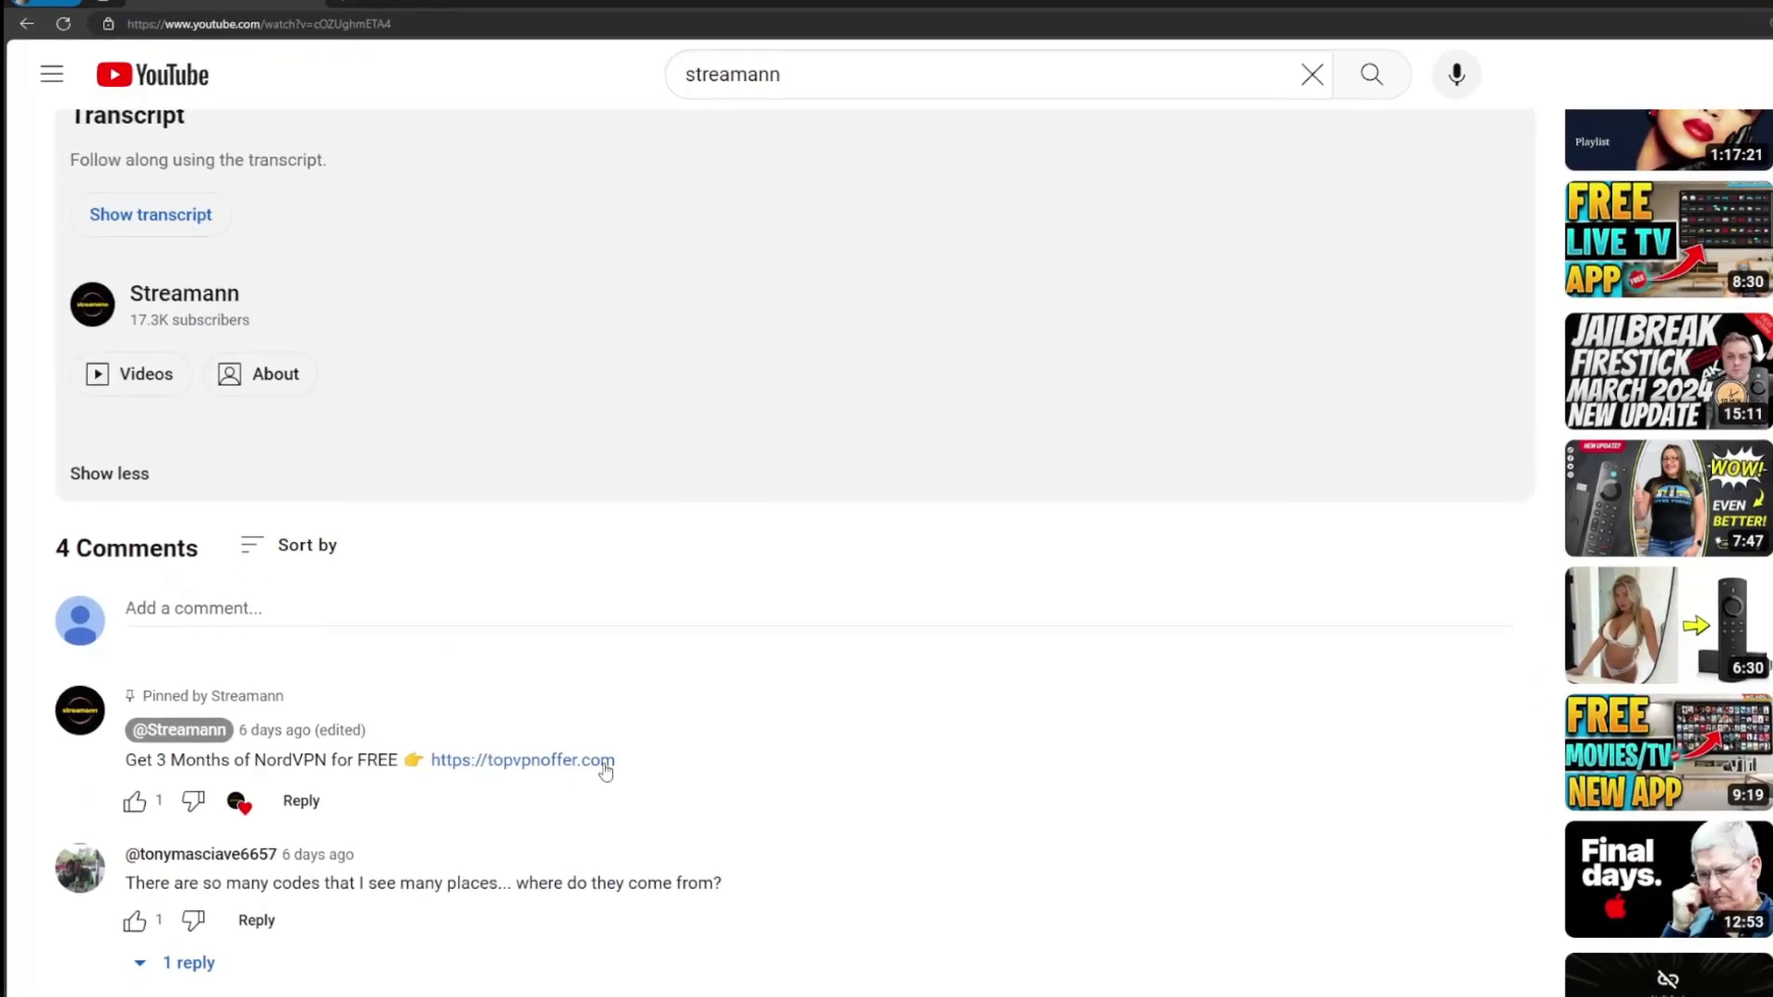
left_click_drag(611, 769, 430, 763)
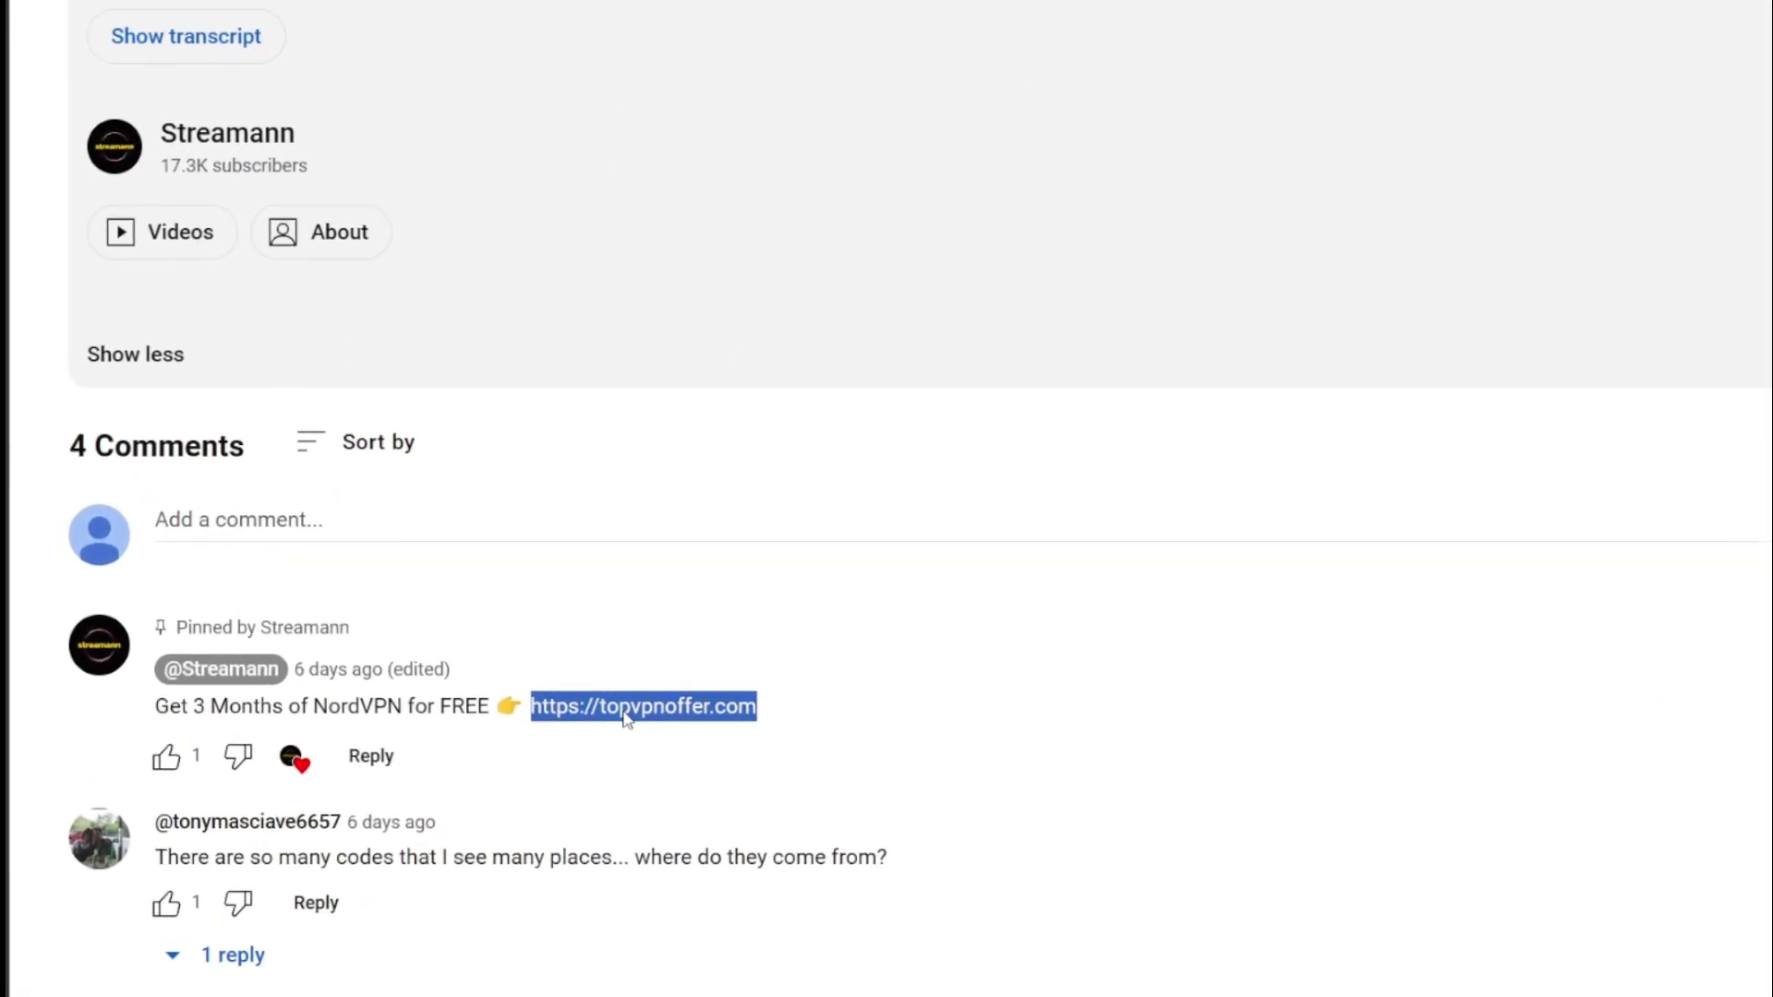
left_click(647, 711)
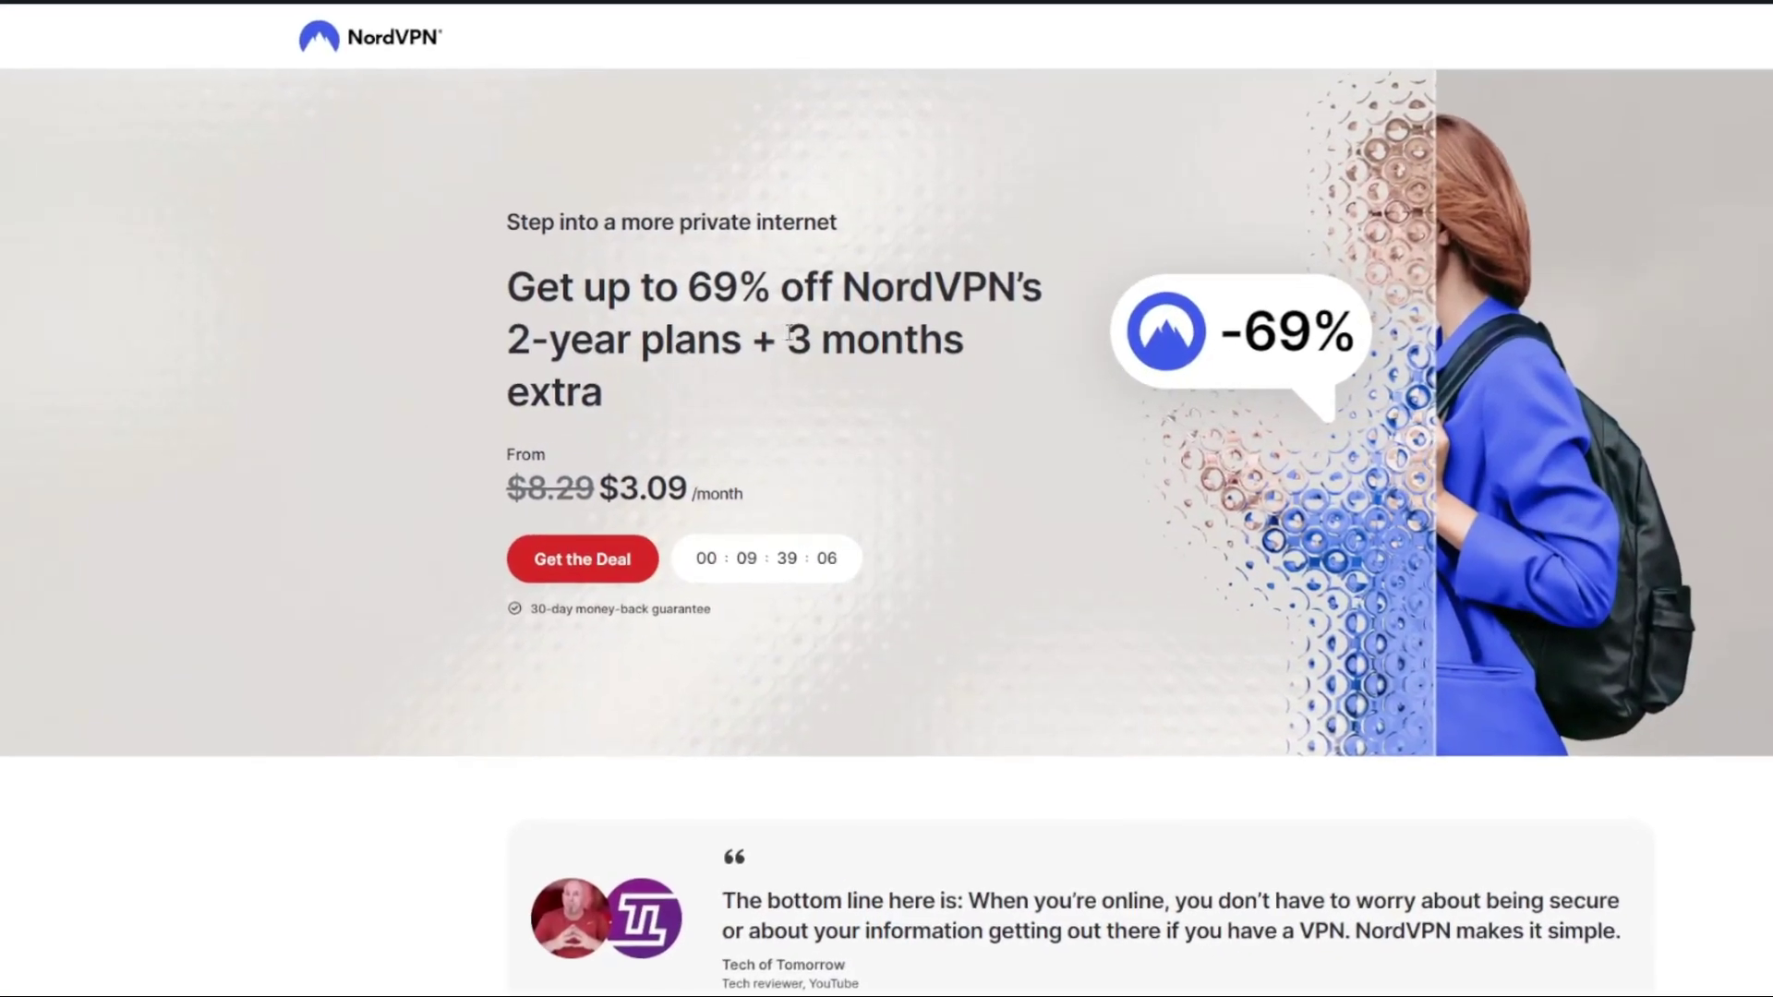
left_click_drag(791, 337, 956, 401)
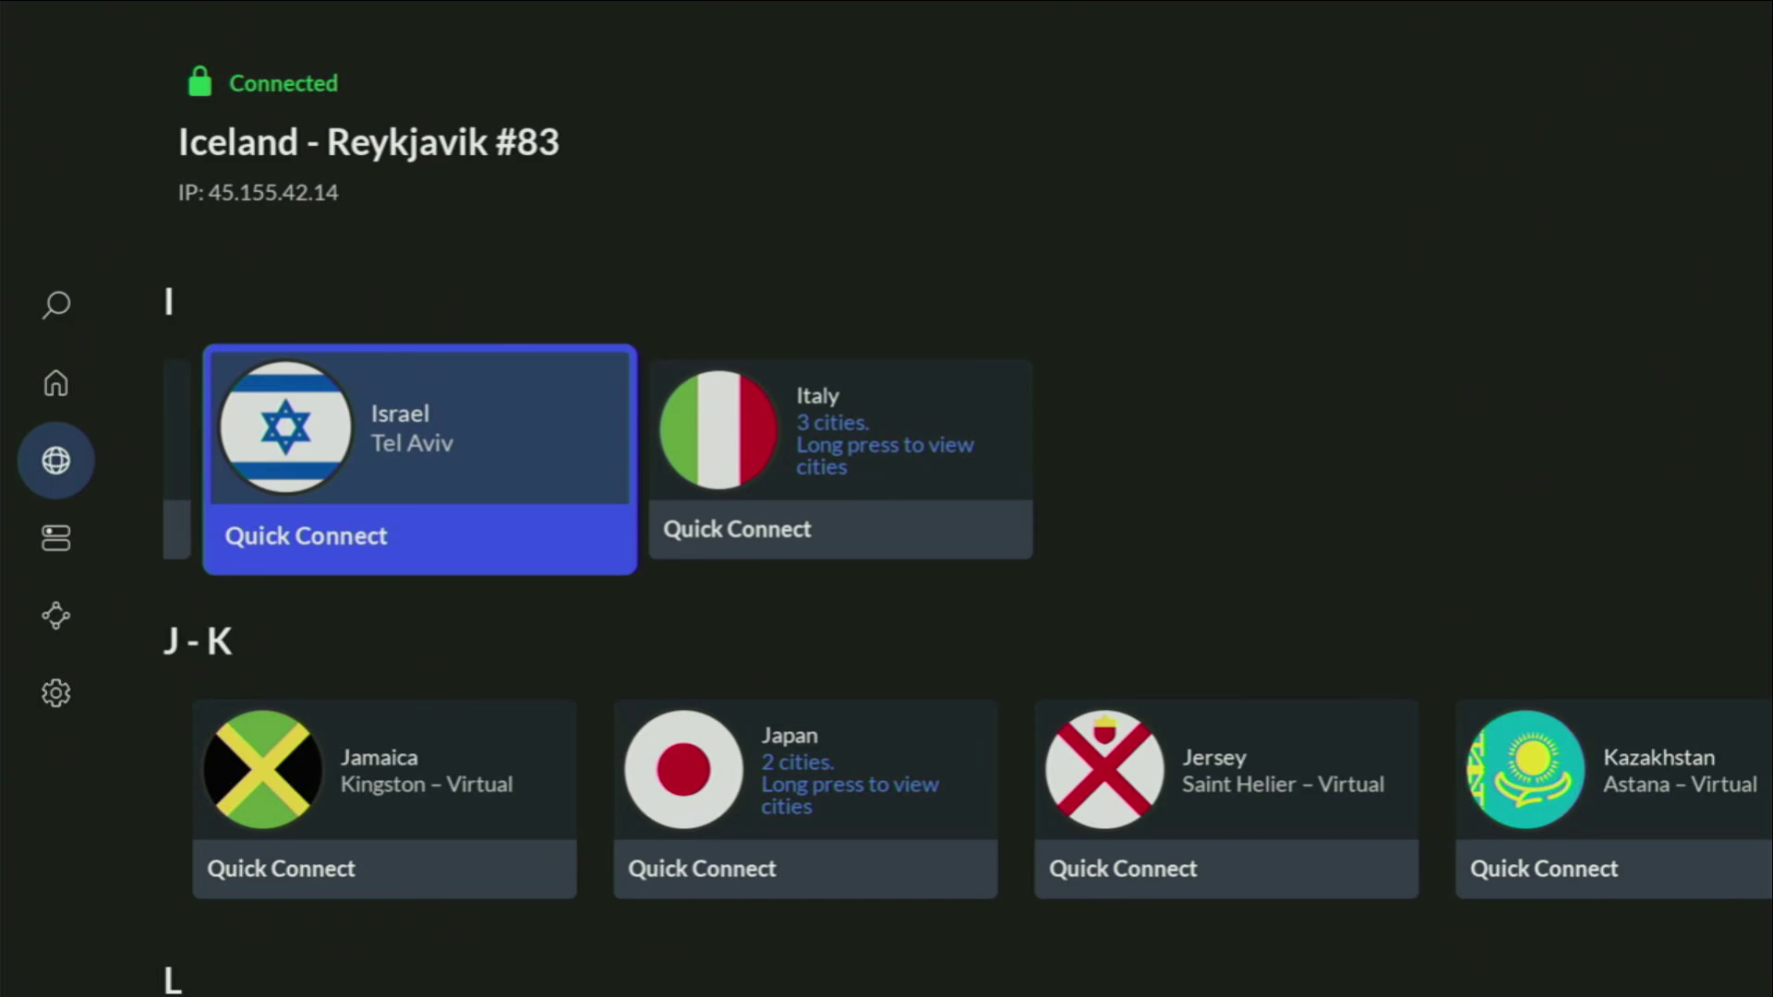
Leave NordVPN for the Fire TV home screen and launch Downloader.
key("Home")
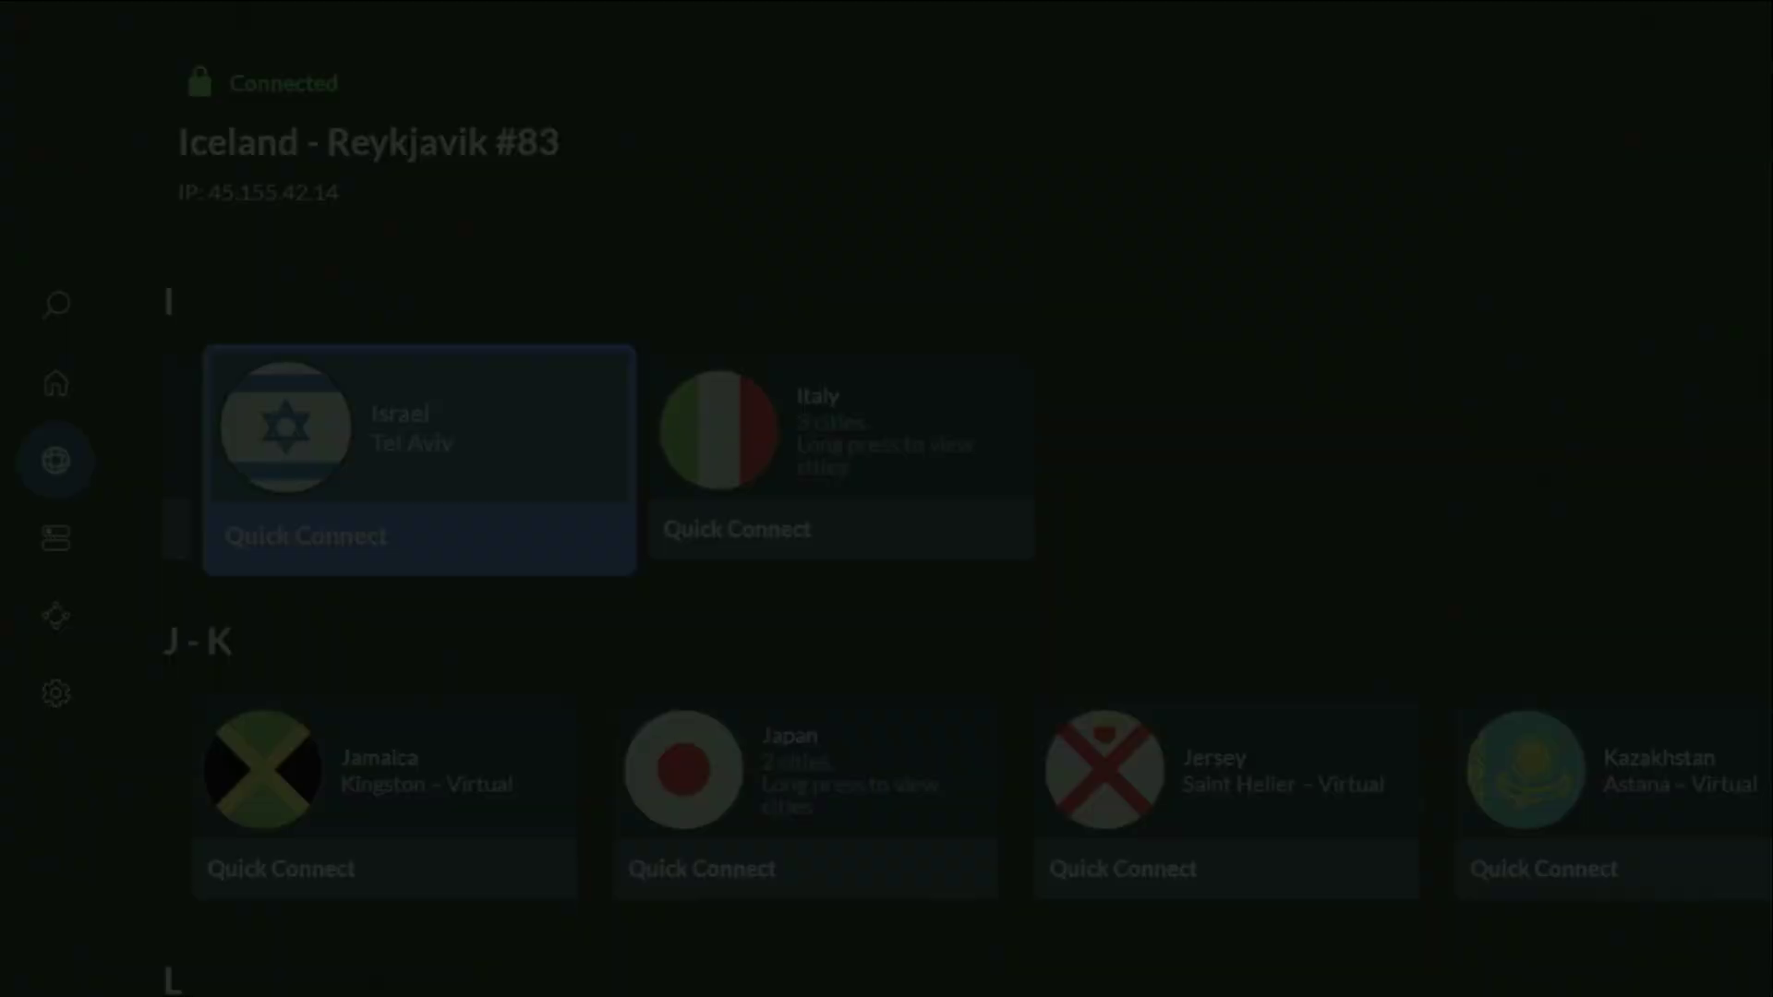
key("Right")
key("Right")
key("Right")
key("Right")
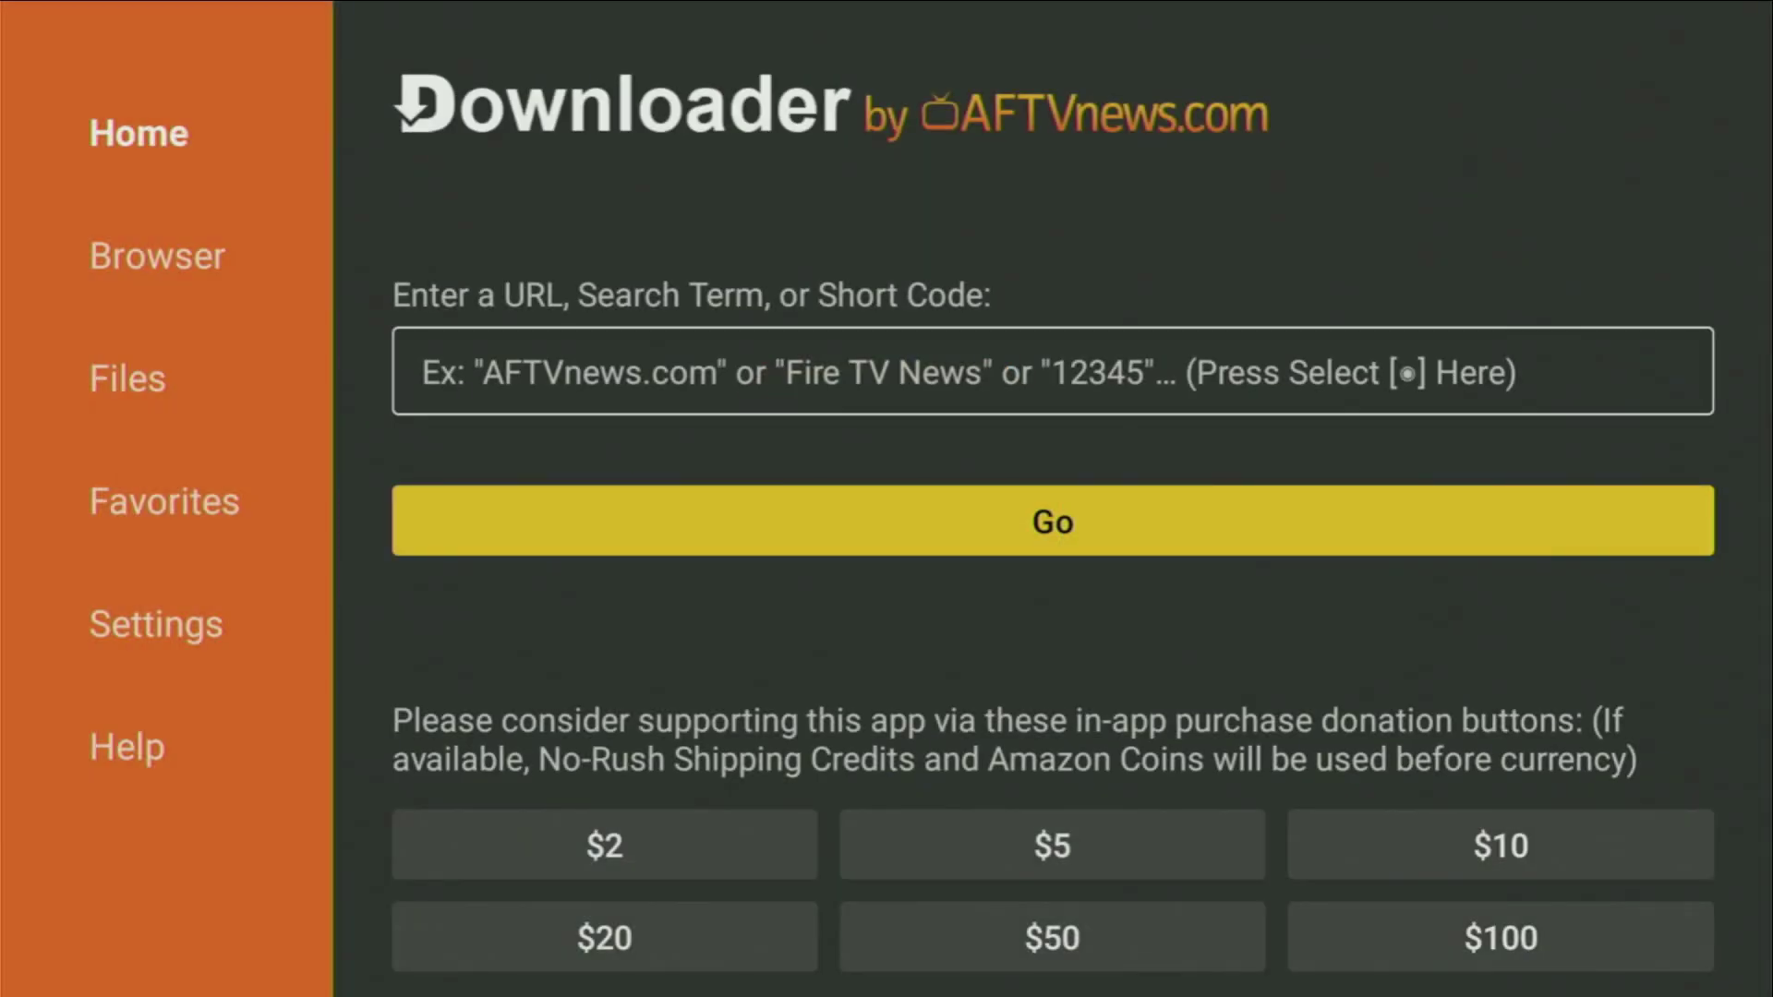
Make sure the Home section of Downloader is selected.
key("Left")
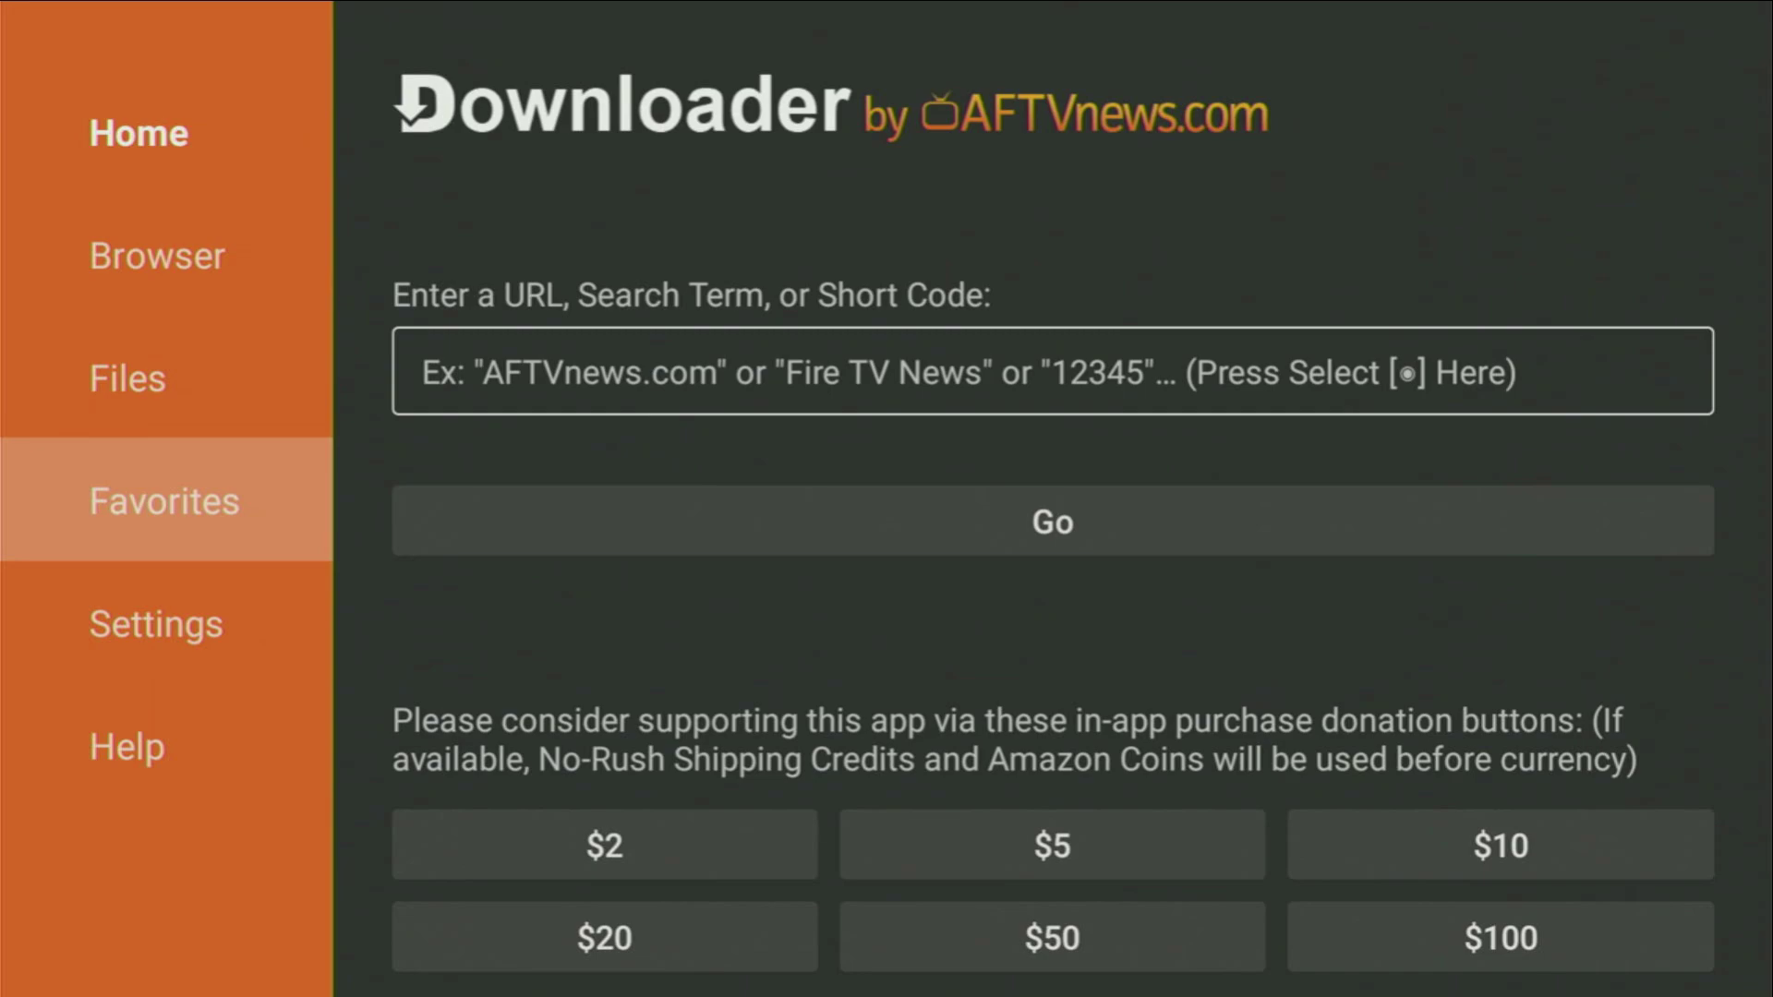
key("Up")
key("Up")
key("Up")
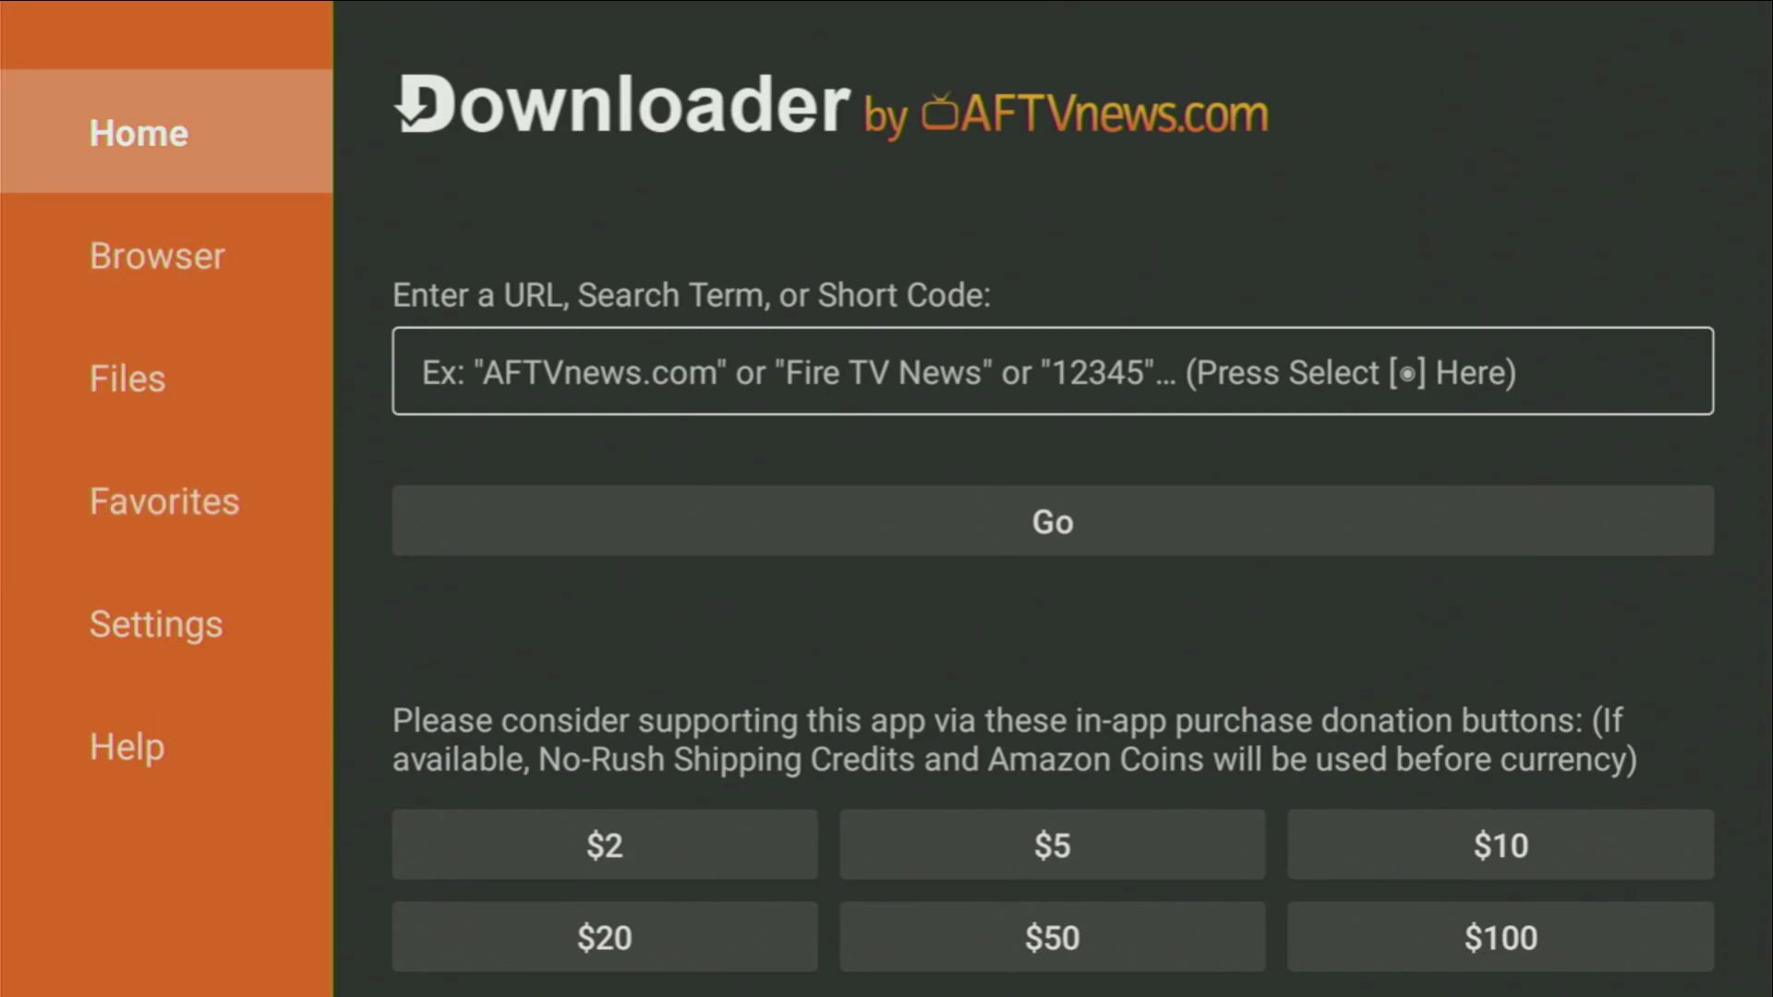
key("Down")
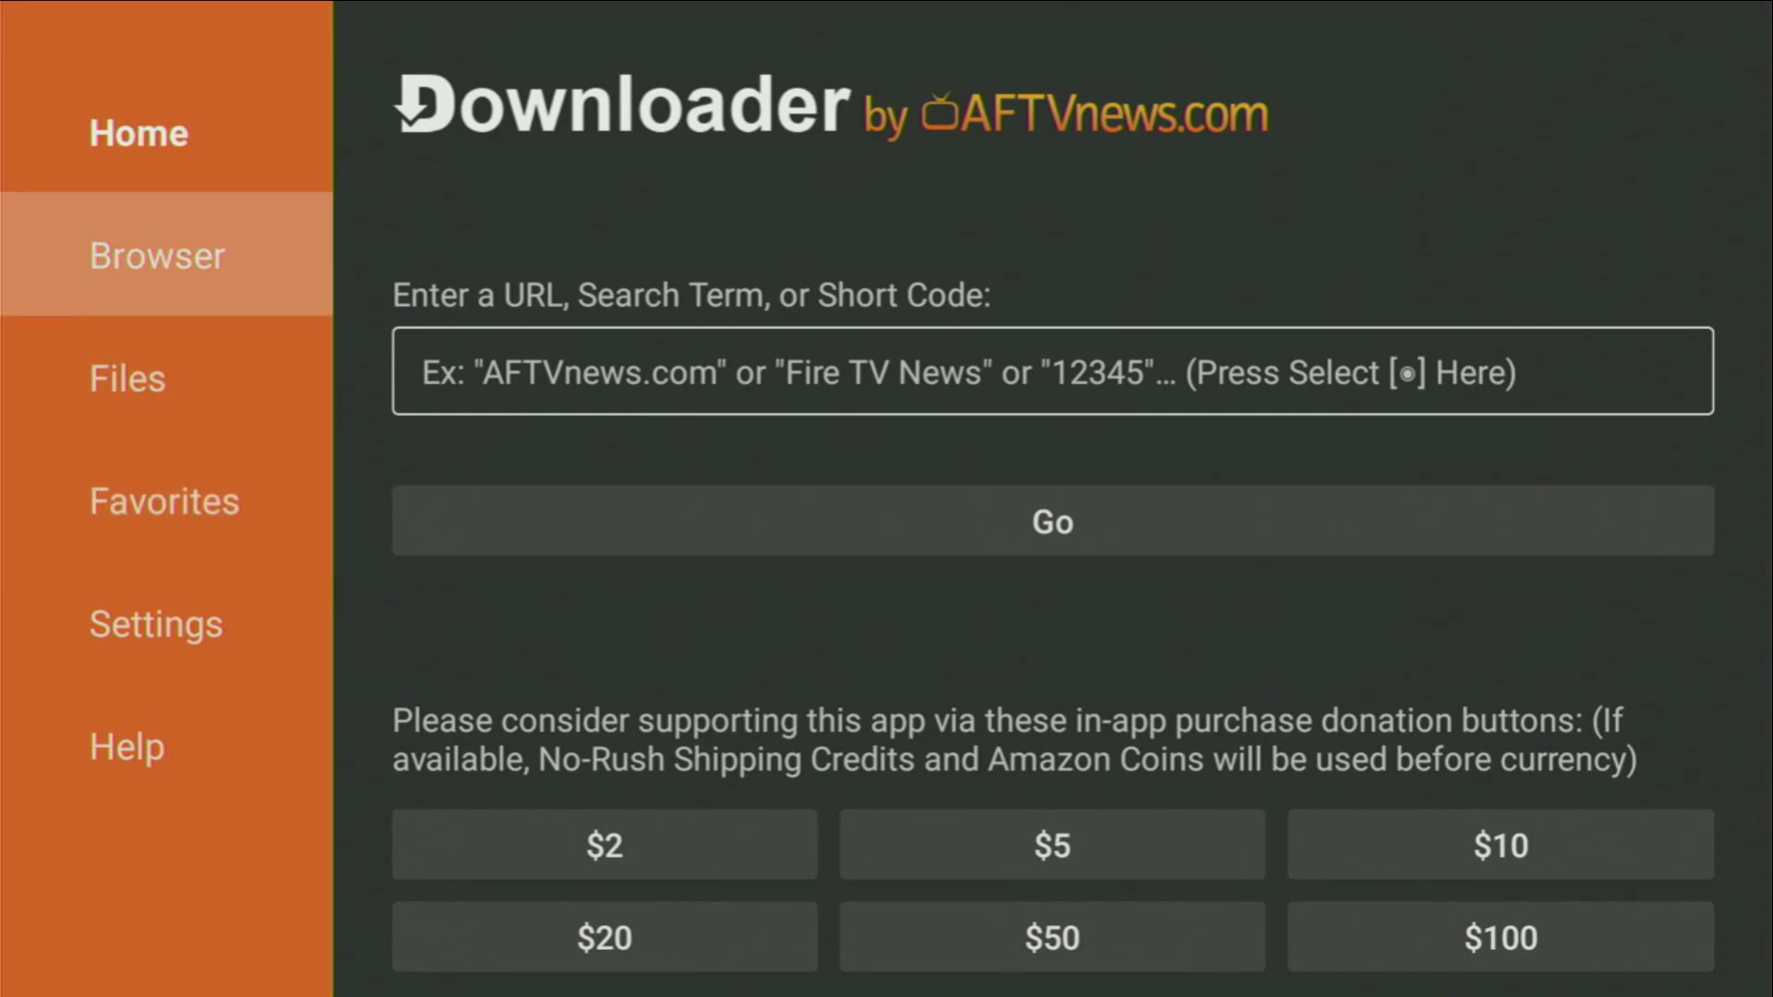
key("Up")
Enter sstream.cloud as the address in Downloader's URL, search term or short code field.
key("Right")
key("Return")
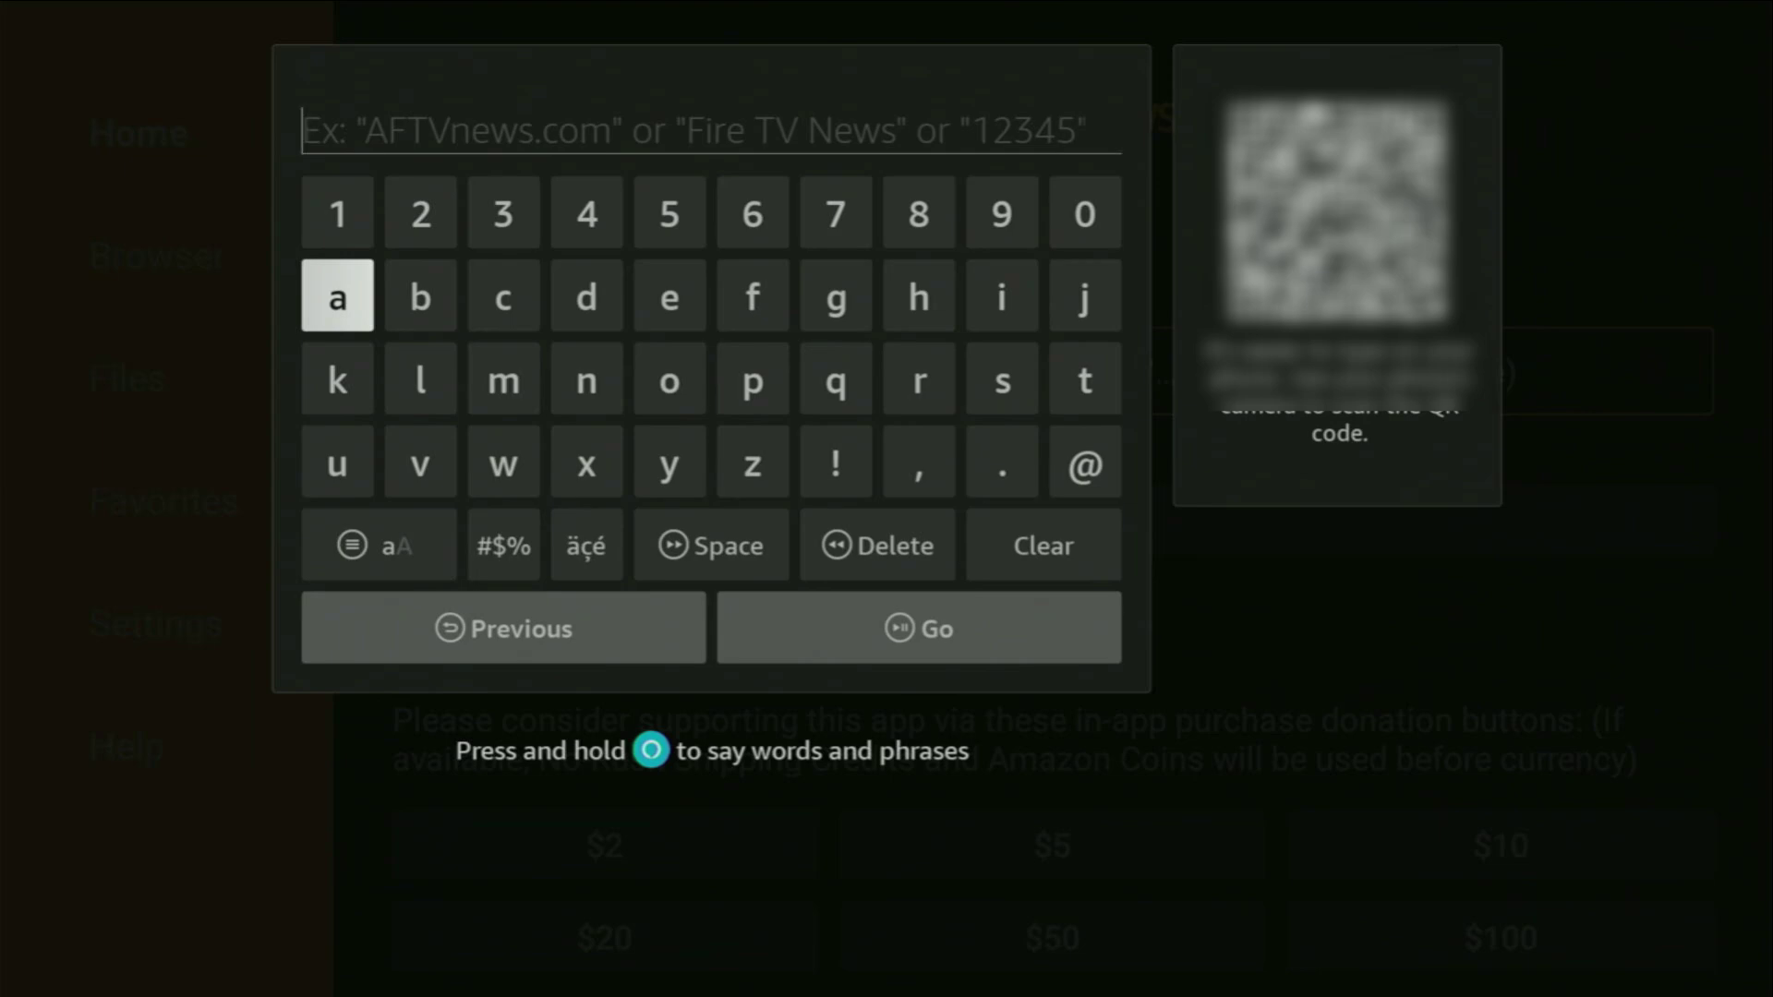
key("Down")
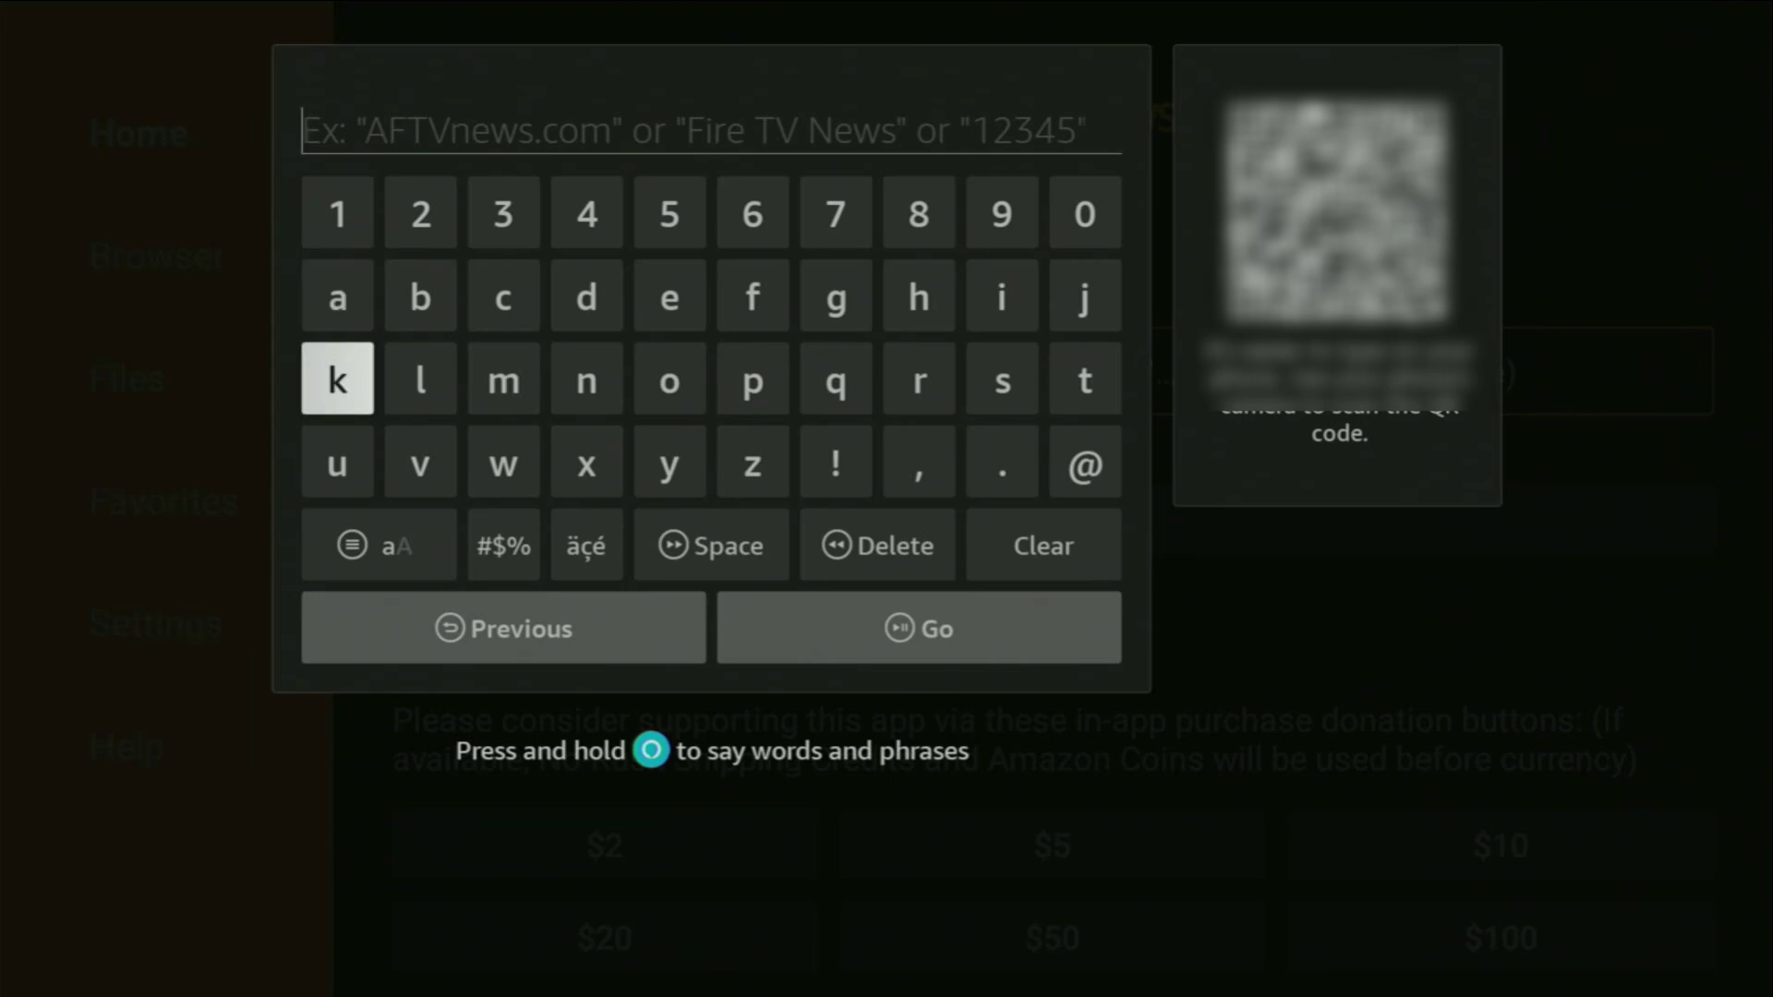
key("Right")
key("Right")
key("Right")
key("Right")
key("Right")
key("Right")
key("Right")
key("Right")
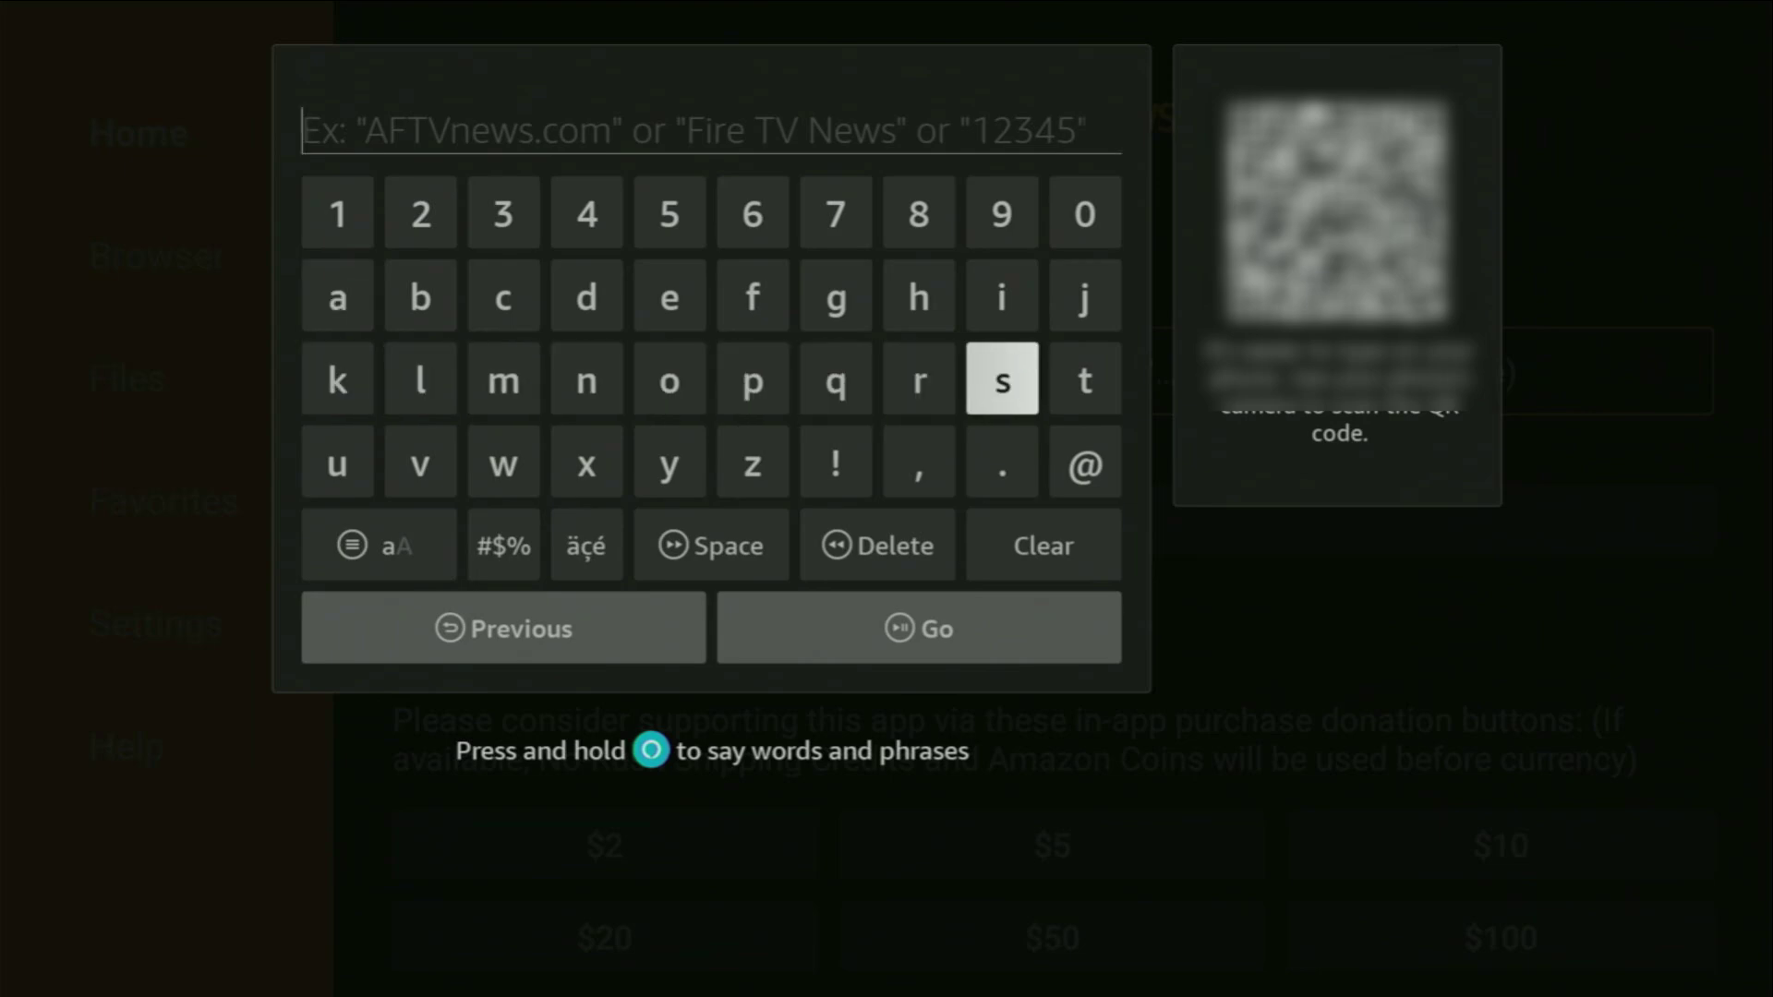
type("ss")
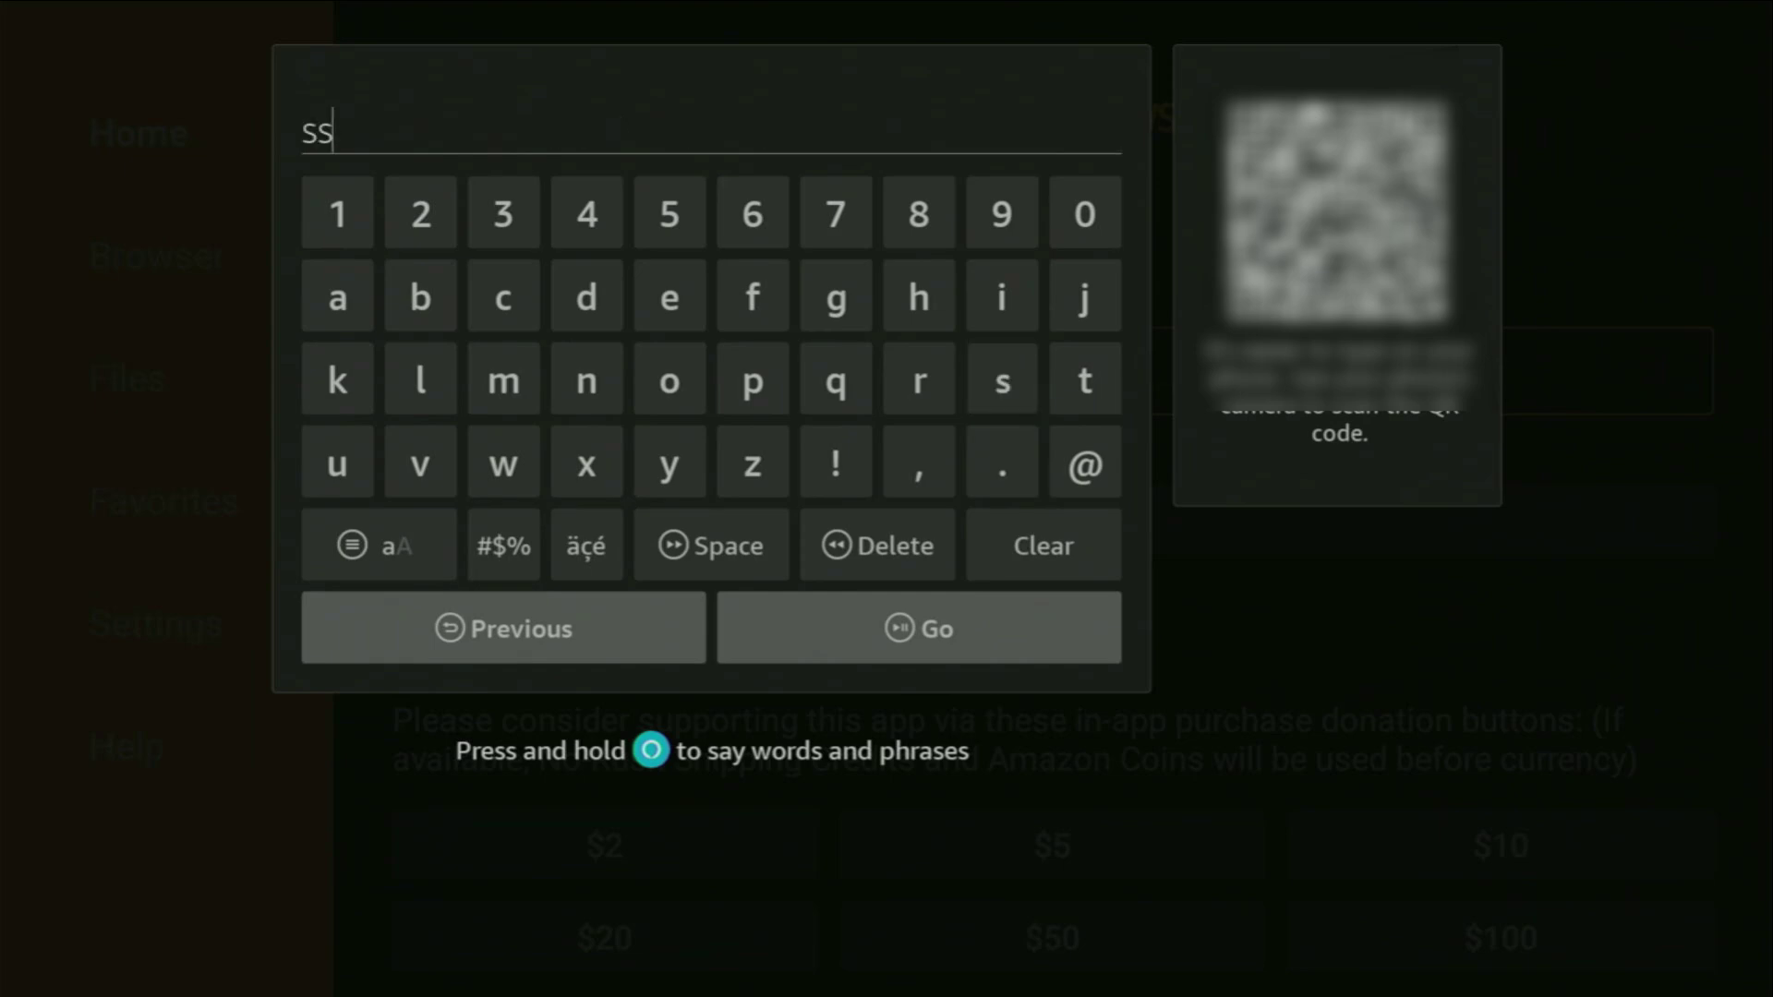
key("Right")
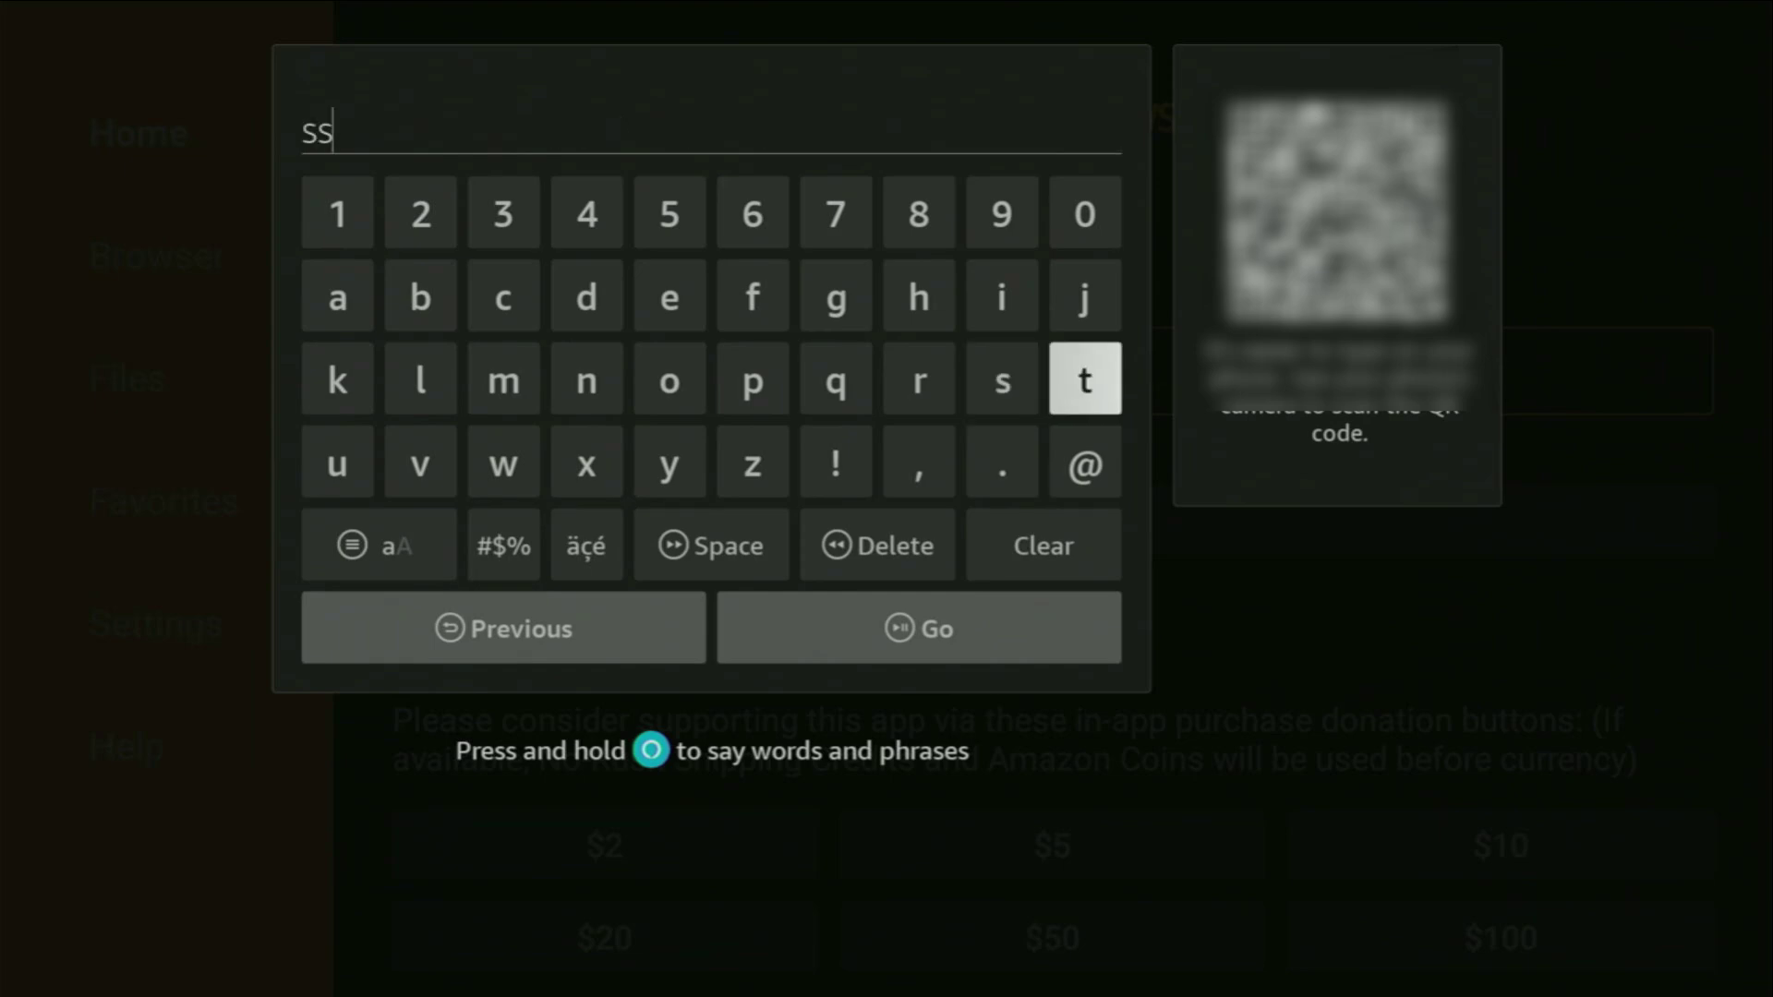
type("t")
key("Left")
key("Left")
type("r")
key("Up")
key("Left")
key("Left")
type("e")
key("Left")
key("Left")
key("Left")
key("Left")
type("a")
key("Down")
key("Right")
key("Right")
type("m")
key("Down")
key("Right")
key("Right")
key("Right")
key("Right")
key("Right")
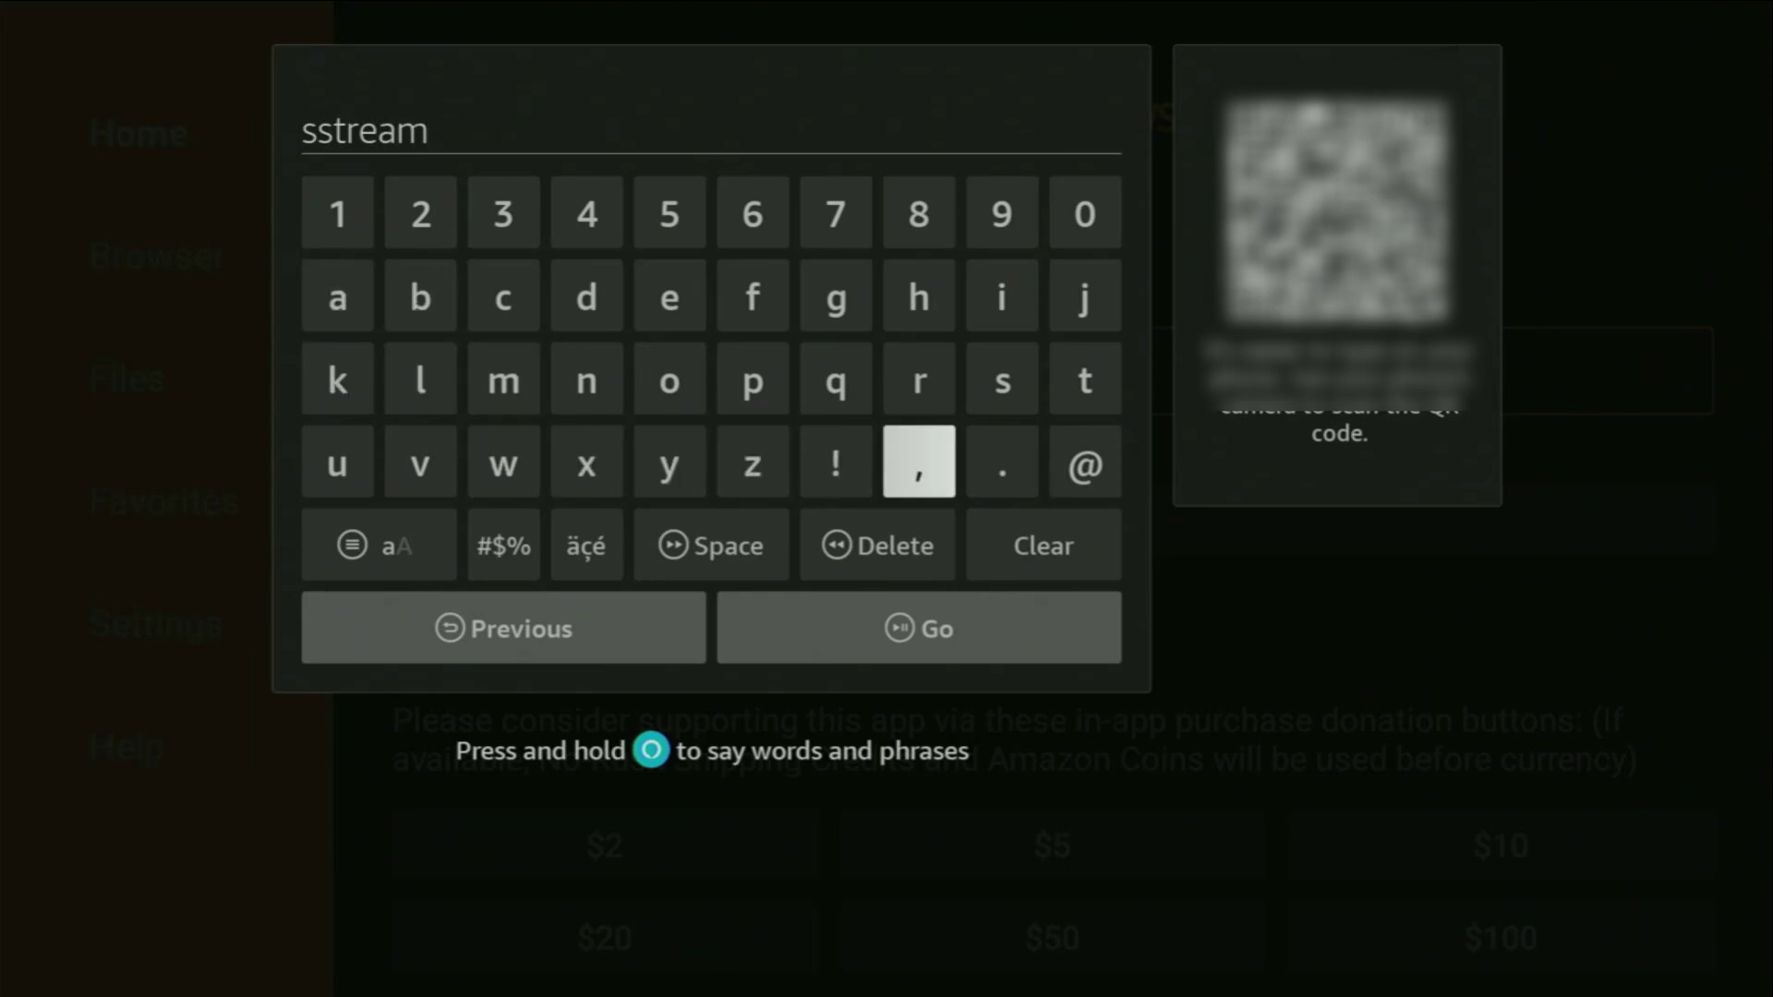
type(".")
key("Up")
key("Up")
key("Left")
key("Left")
key("Left")
key("Left")
key("Left")
key("Left")
key("Left")
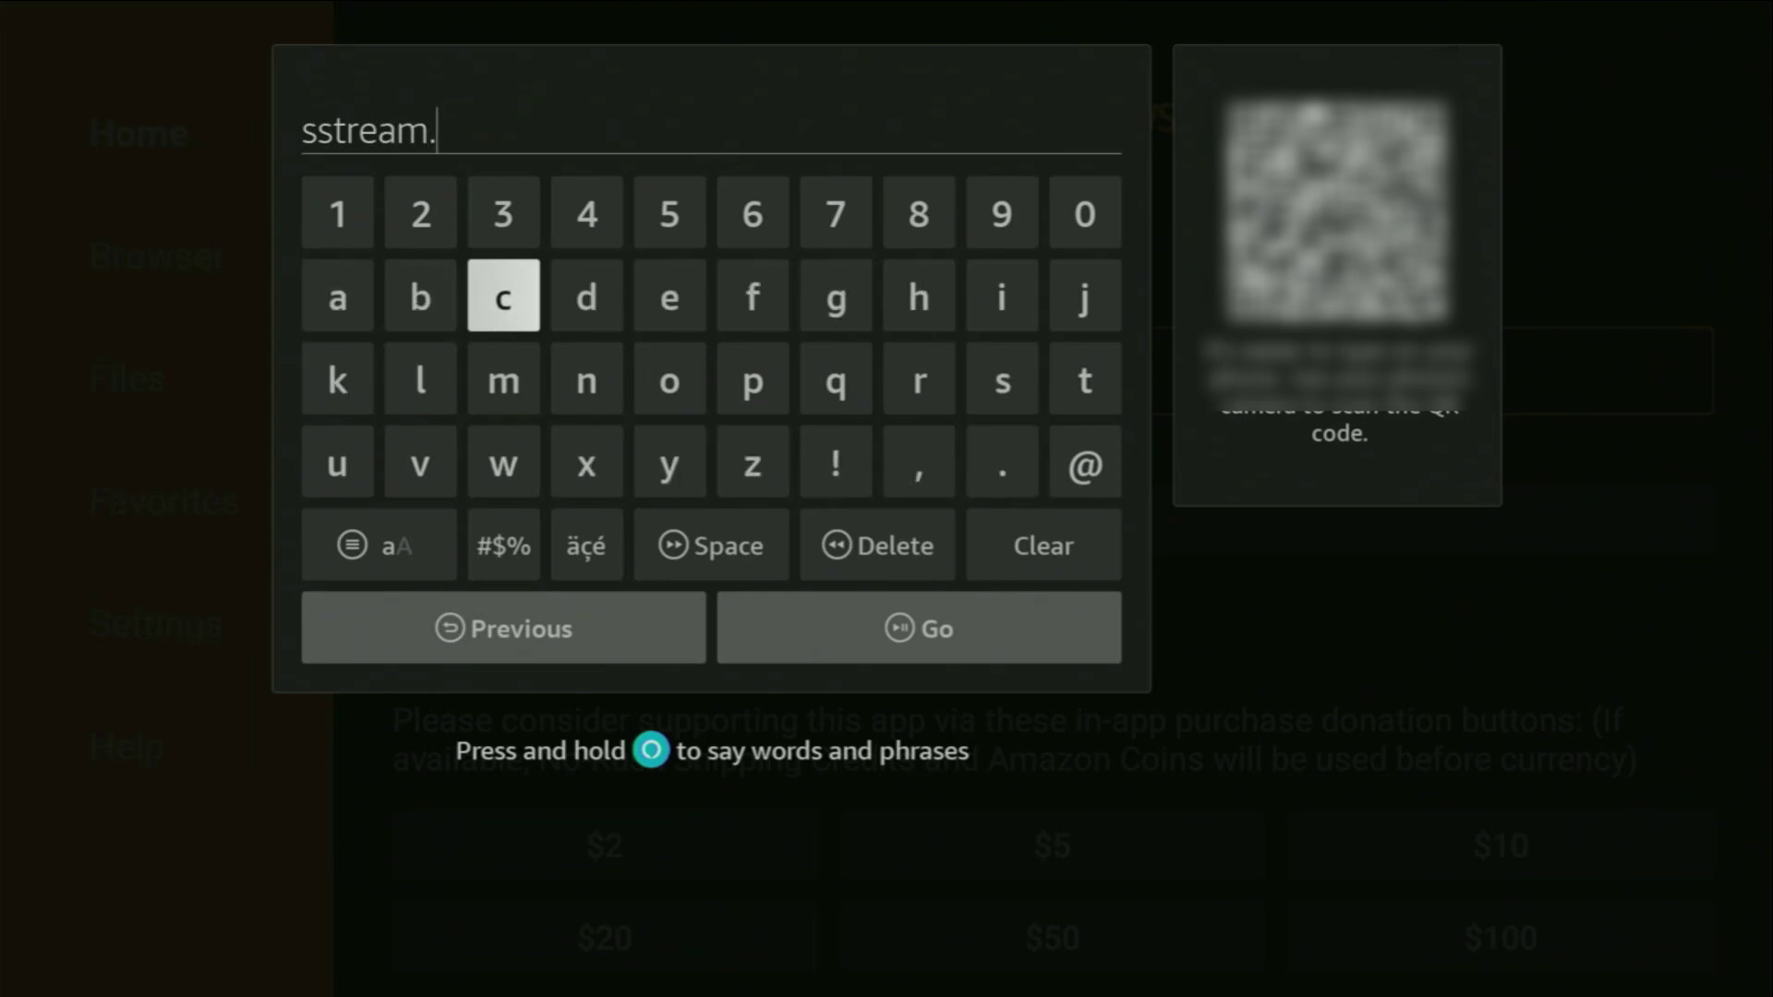
key("Right")
type("c")
key("Down")
key("Left")
type("l")
key("Right")
key("Right")
key("Right")
type("o")
key("Down")
key("Left")
key("Left")
key("Left")
key("Left")
type("u")
key("Right")
key("Right")
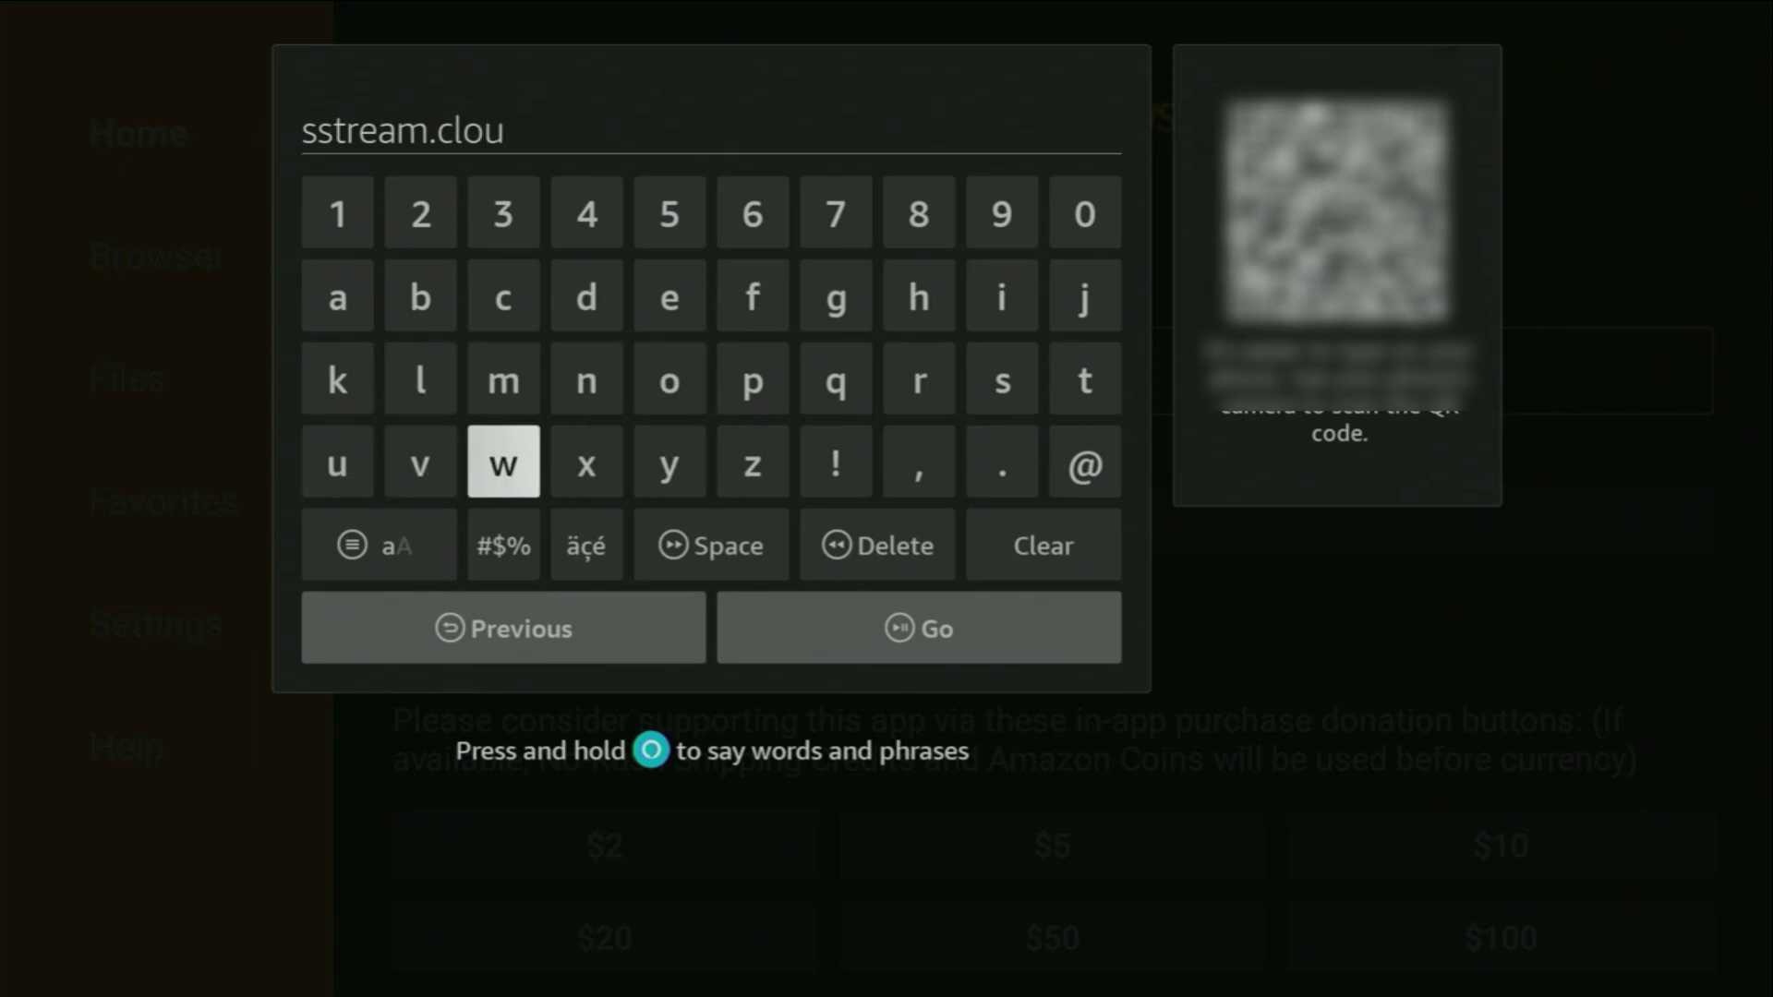
key("Right")
key("Right")
key("Up")
key("Up")
key("Left")
type("d")
Complete the address as sstream.cloud and load the page in Downloader.
key("Down")
key("Down")
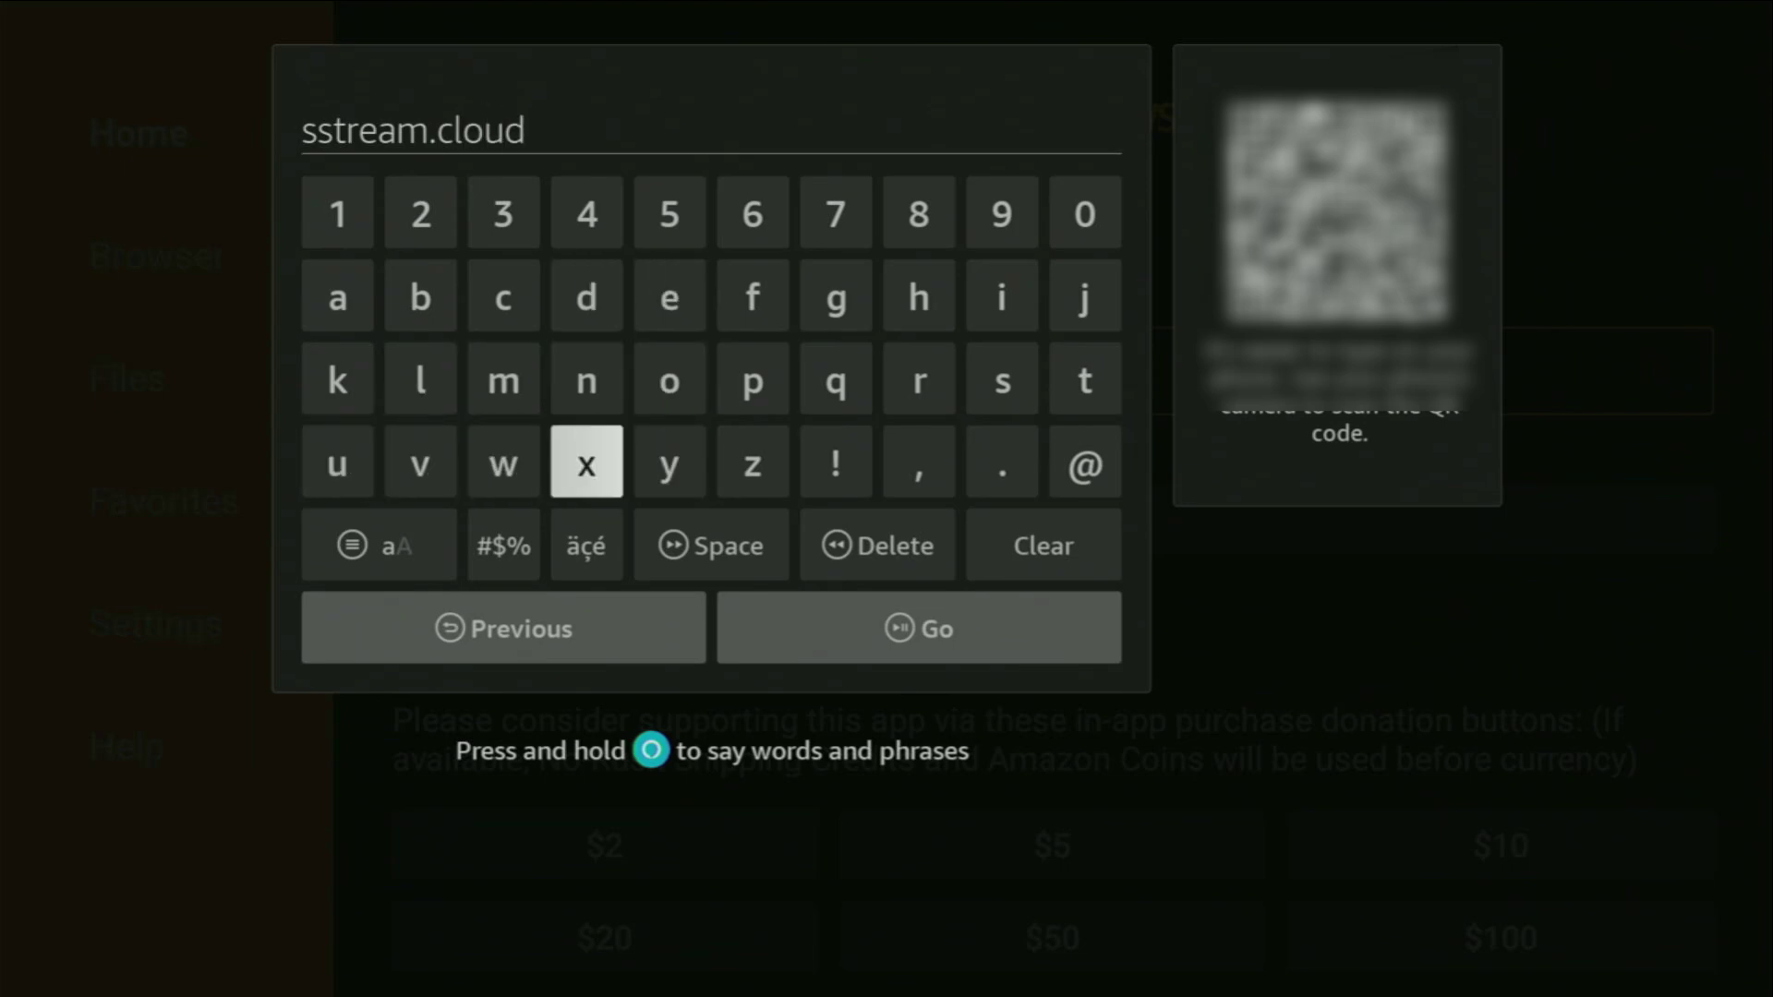
key("Down")
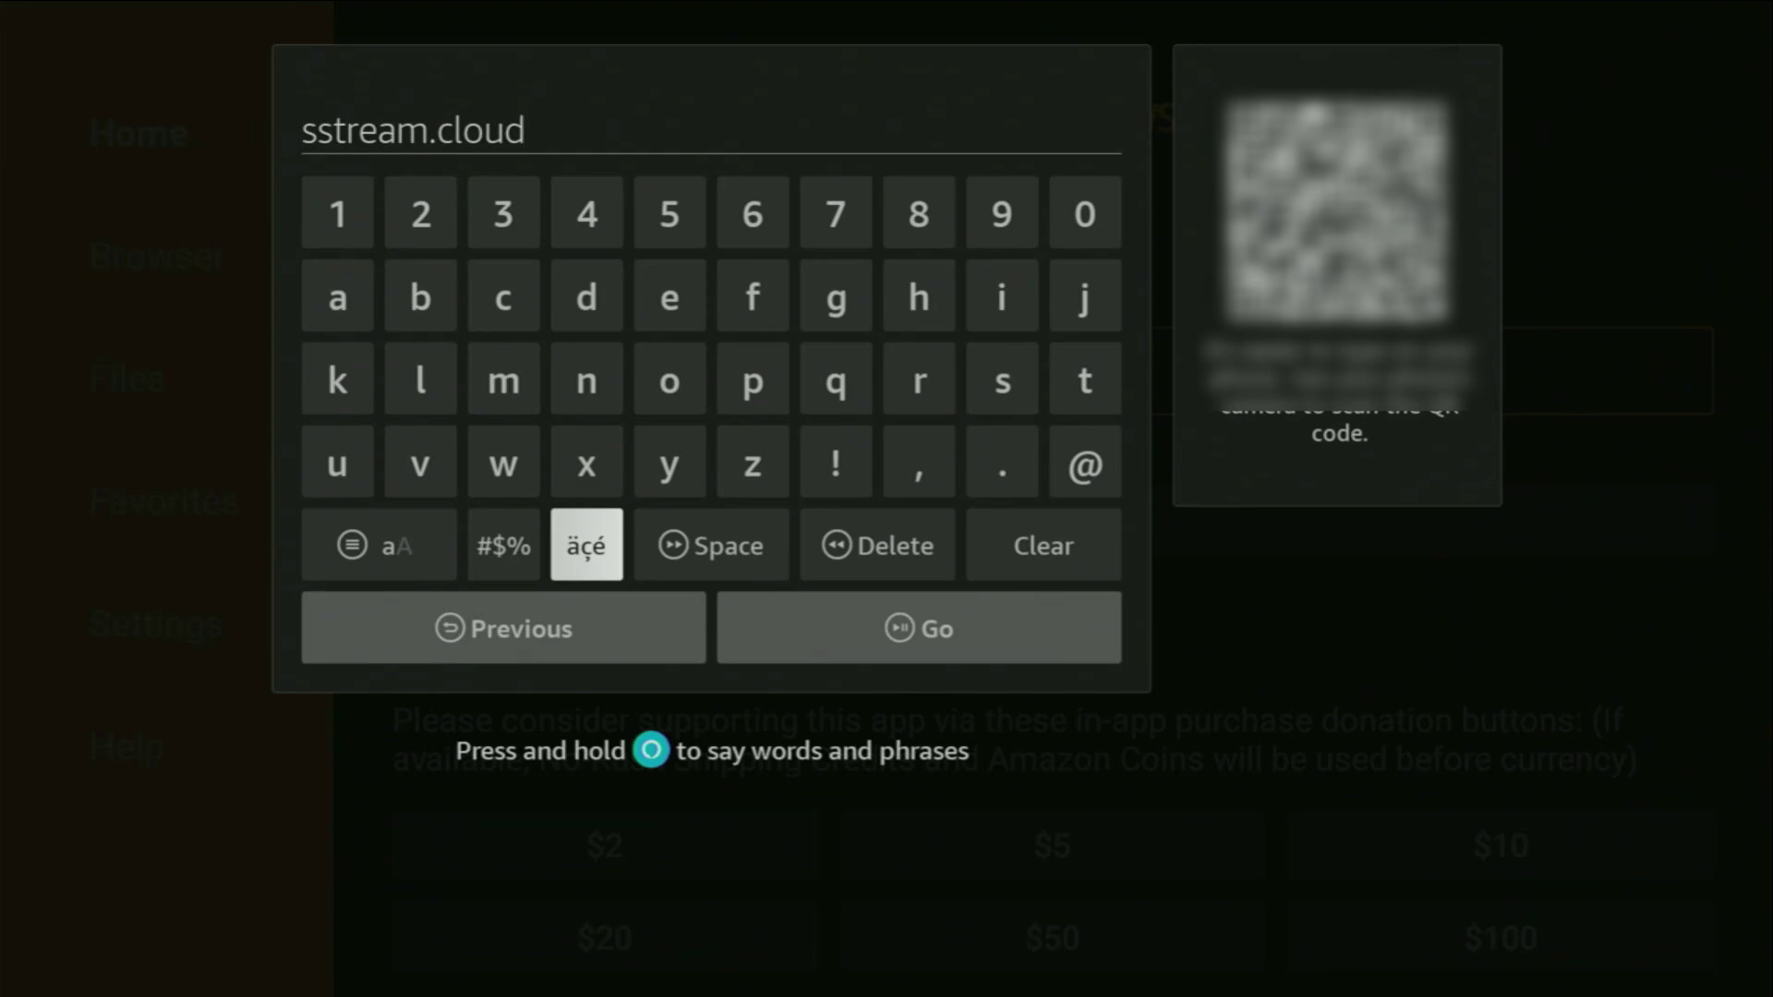
key("Right")
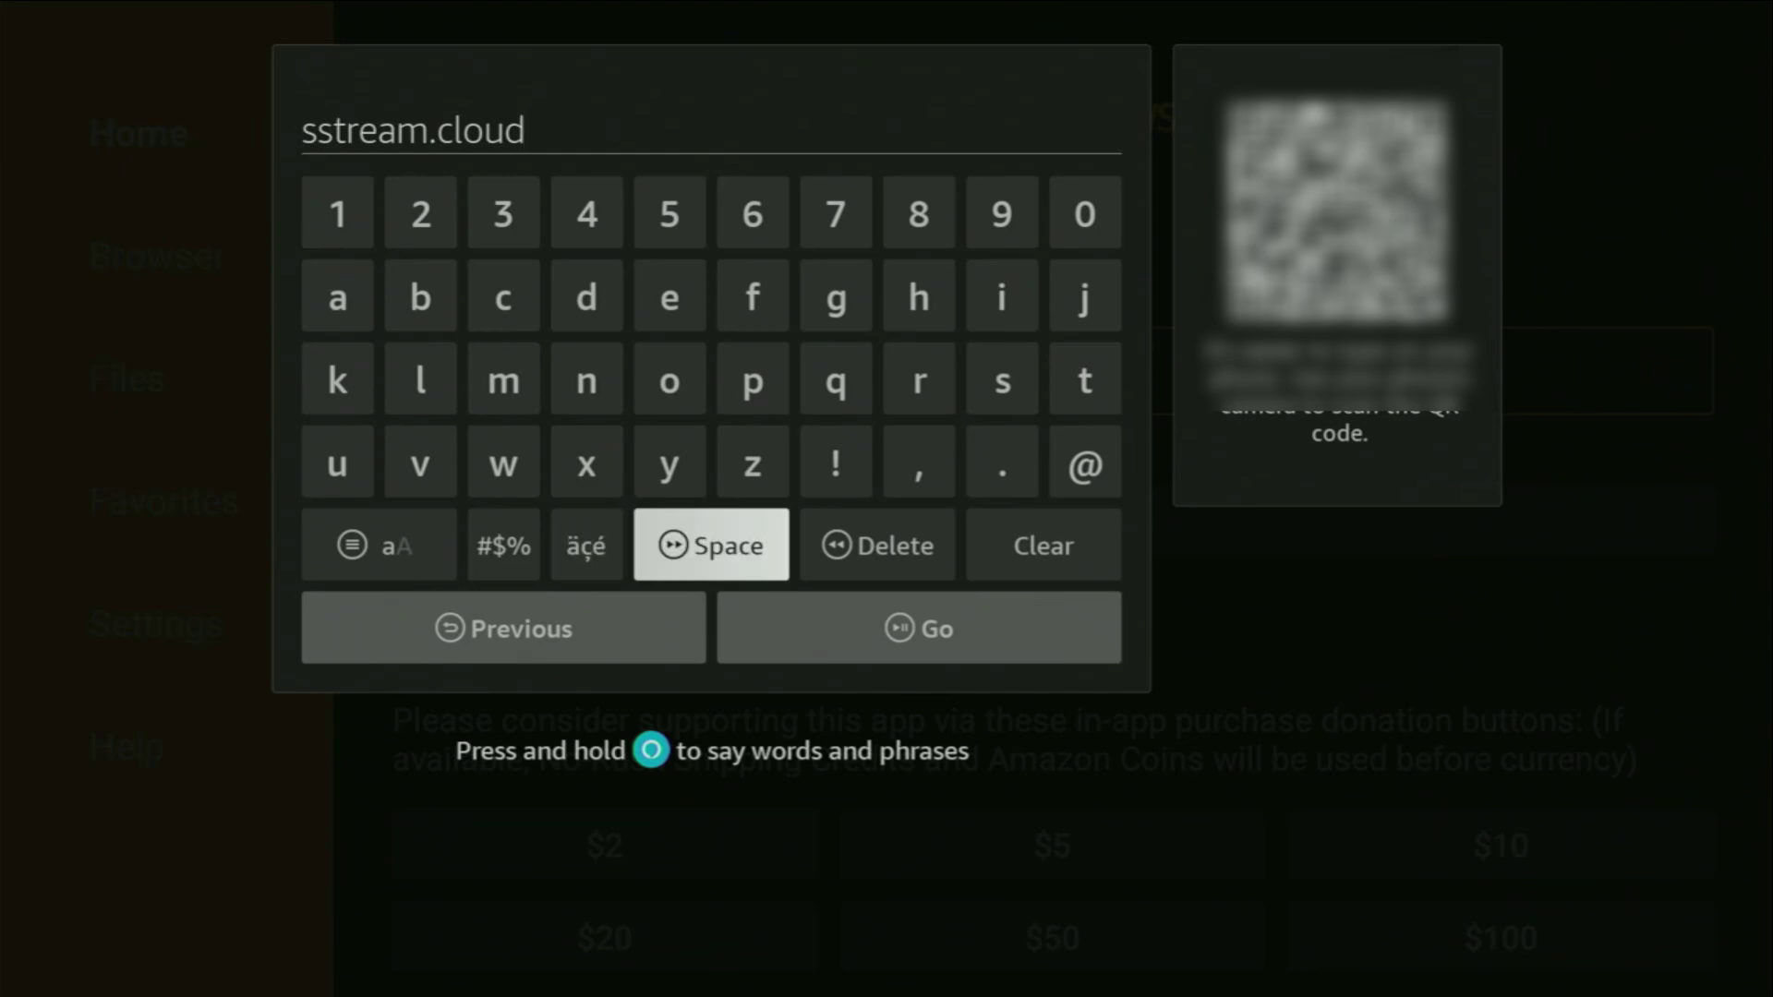
key("Down")
key("Right")
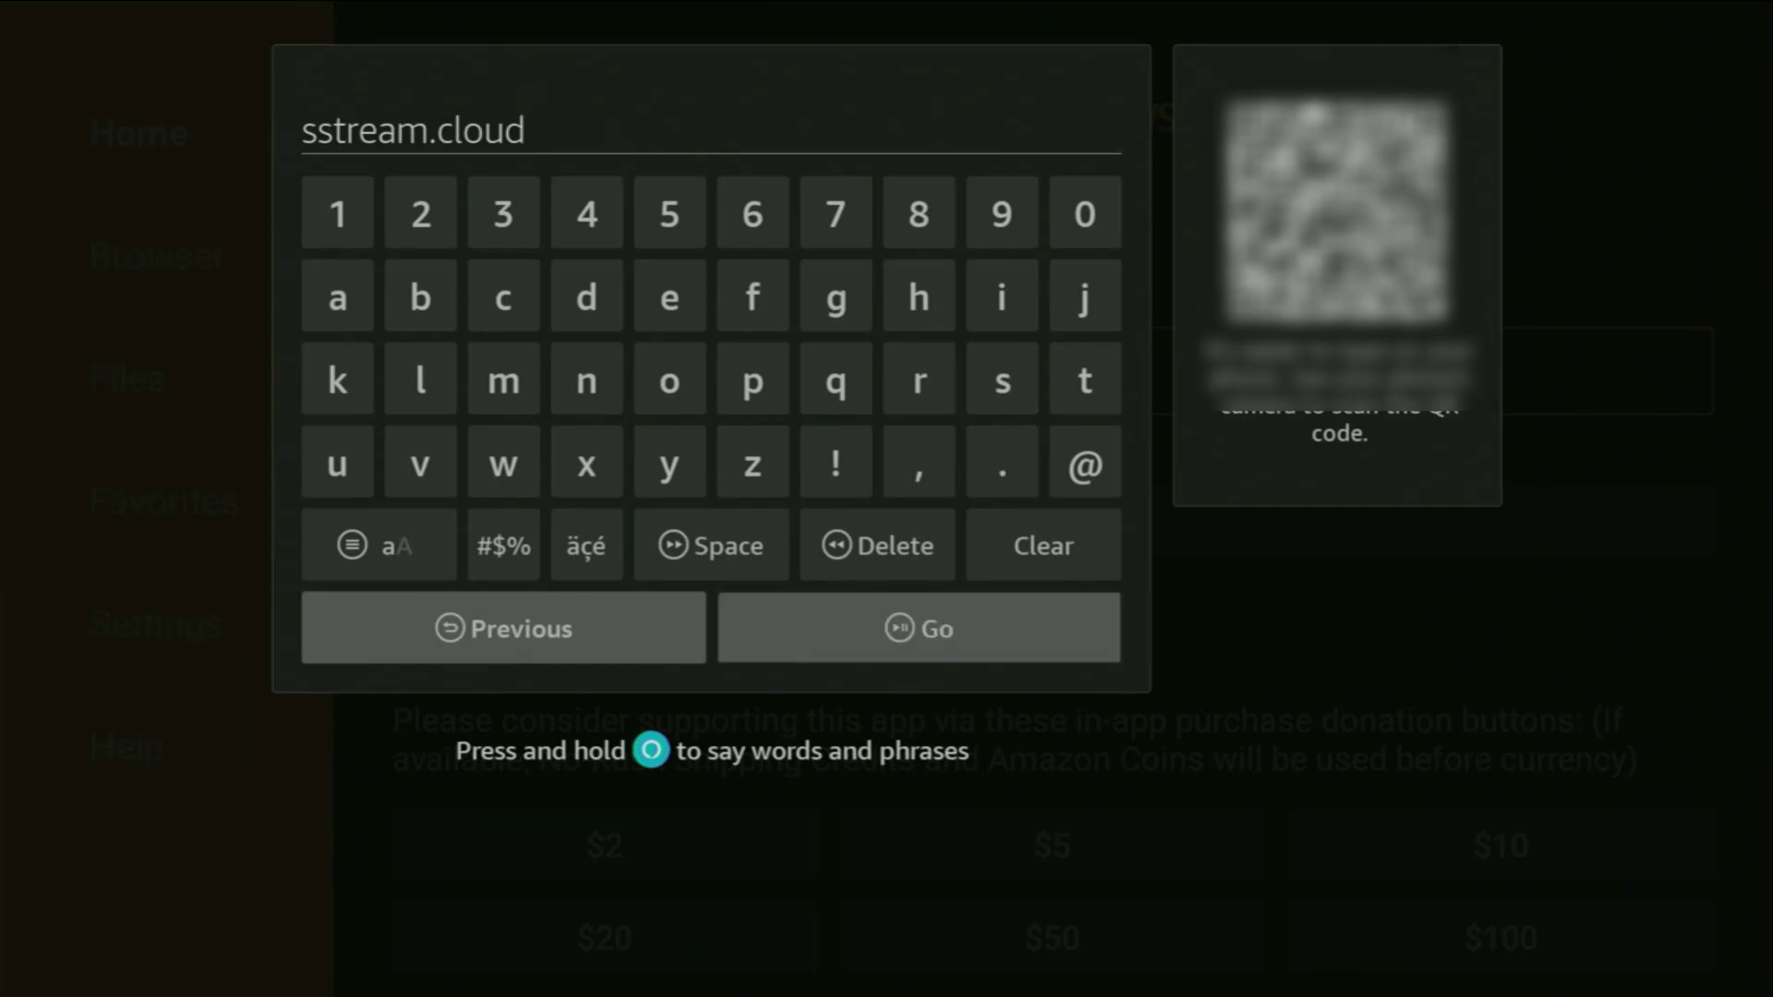
key("Return")
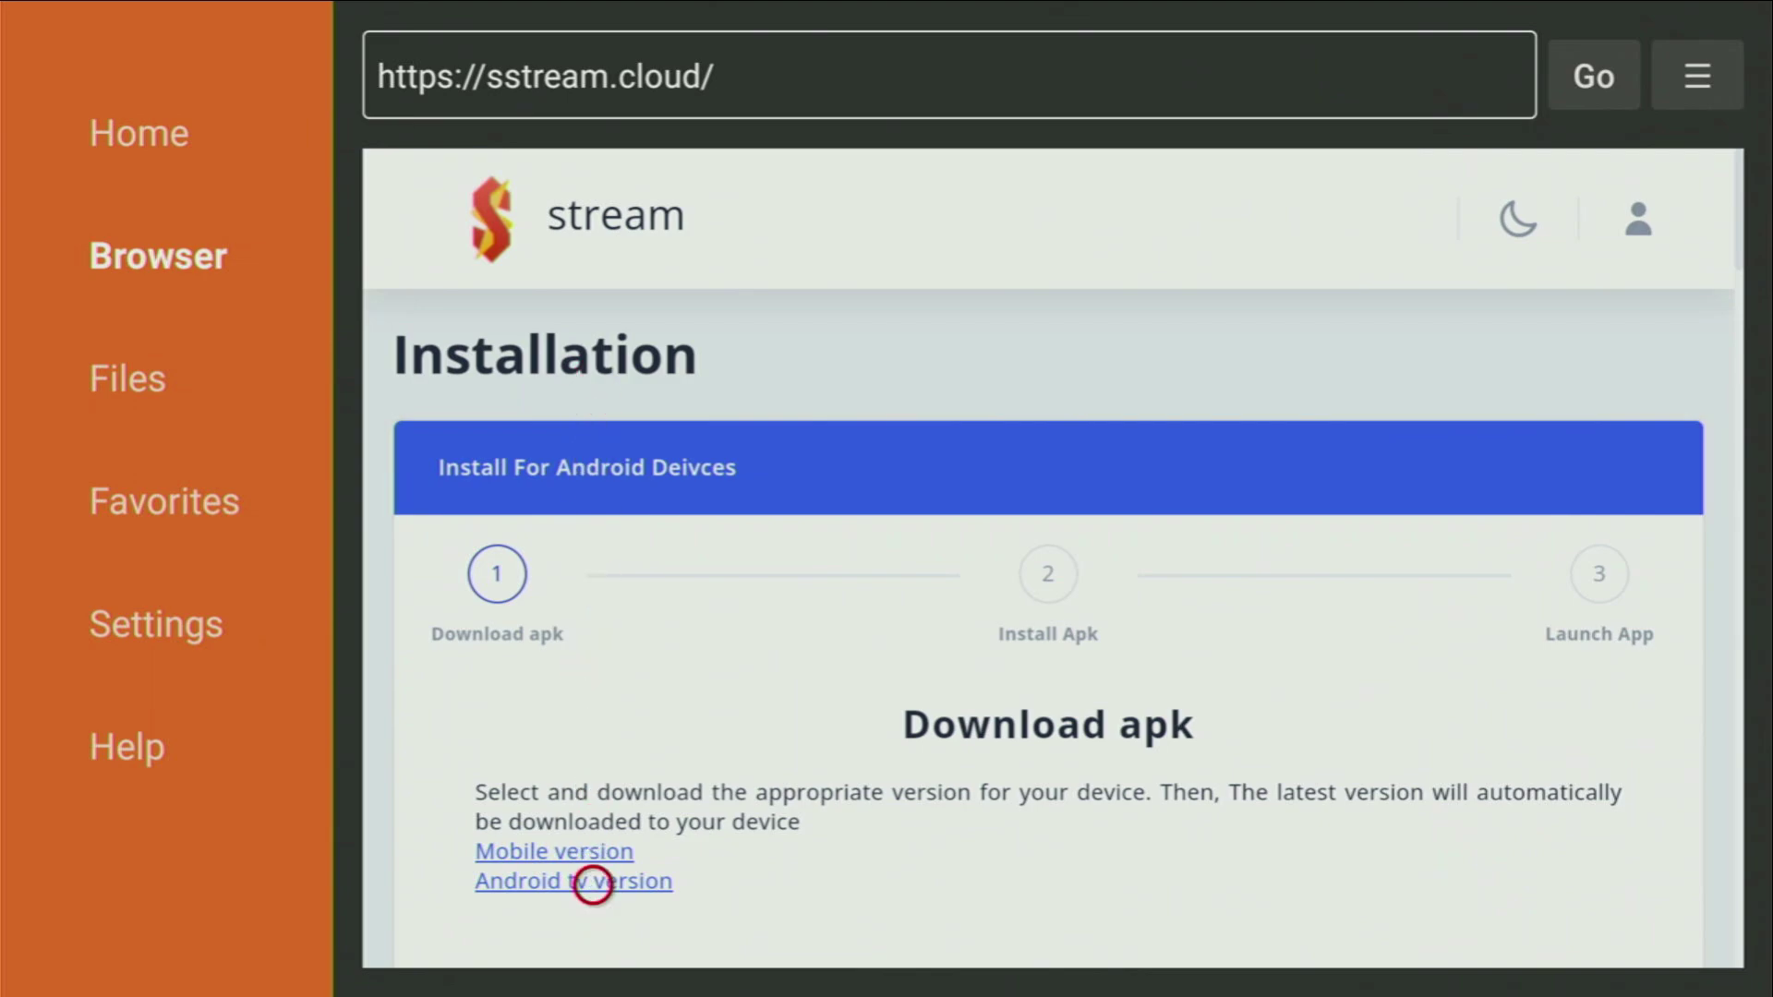
Zoom in twice on the sstream.cloud installation page to enlarge its download links.
key("Menu")
key("Down")
key("Down")
key("Down")
key("Return")
scroll(399, 931, "left", 2)
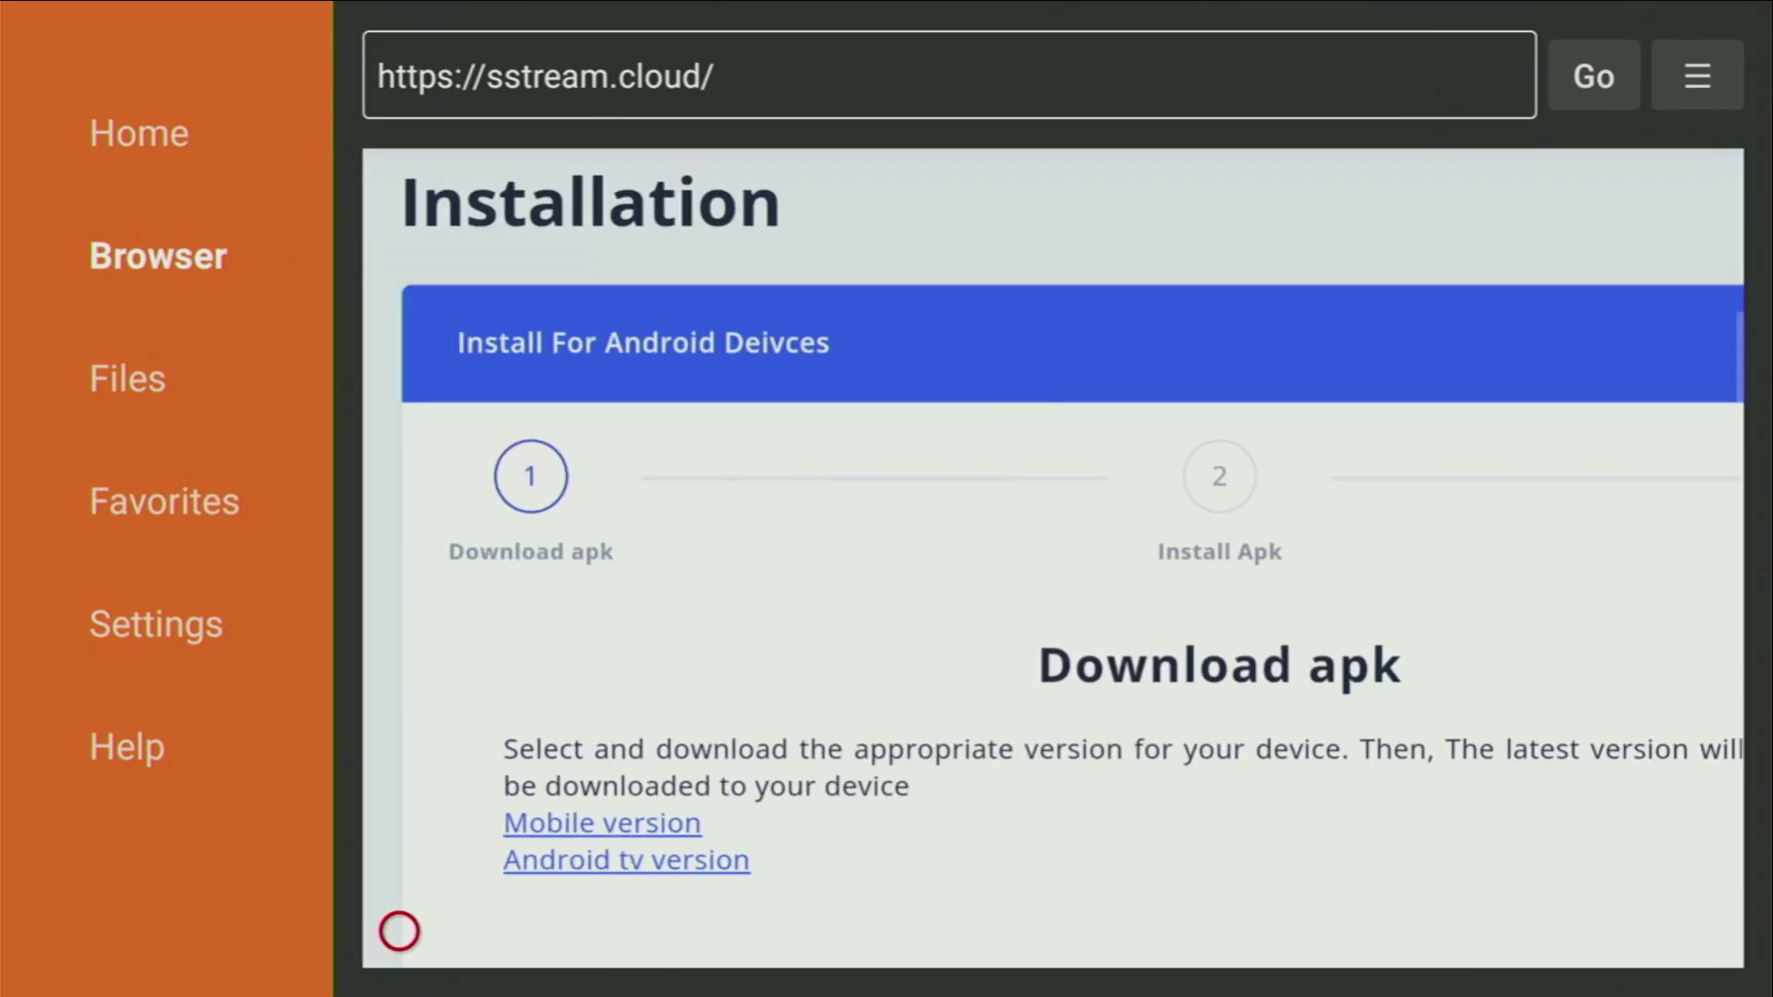
key("Menu")
key("Down")
key("Down")
key("Down")
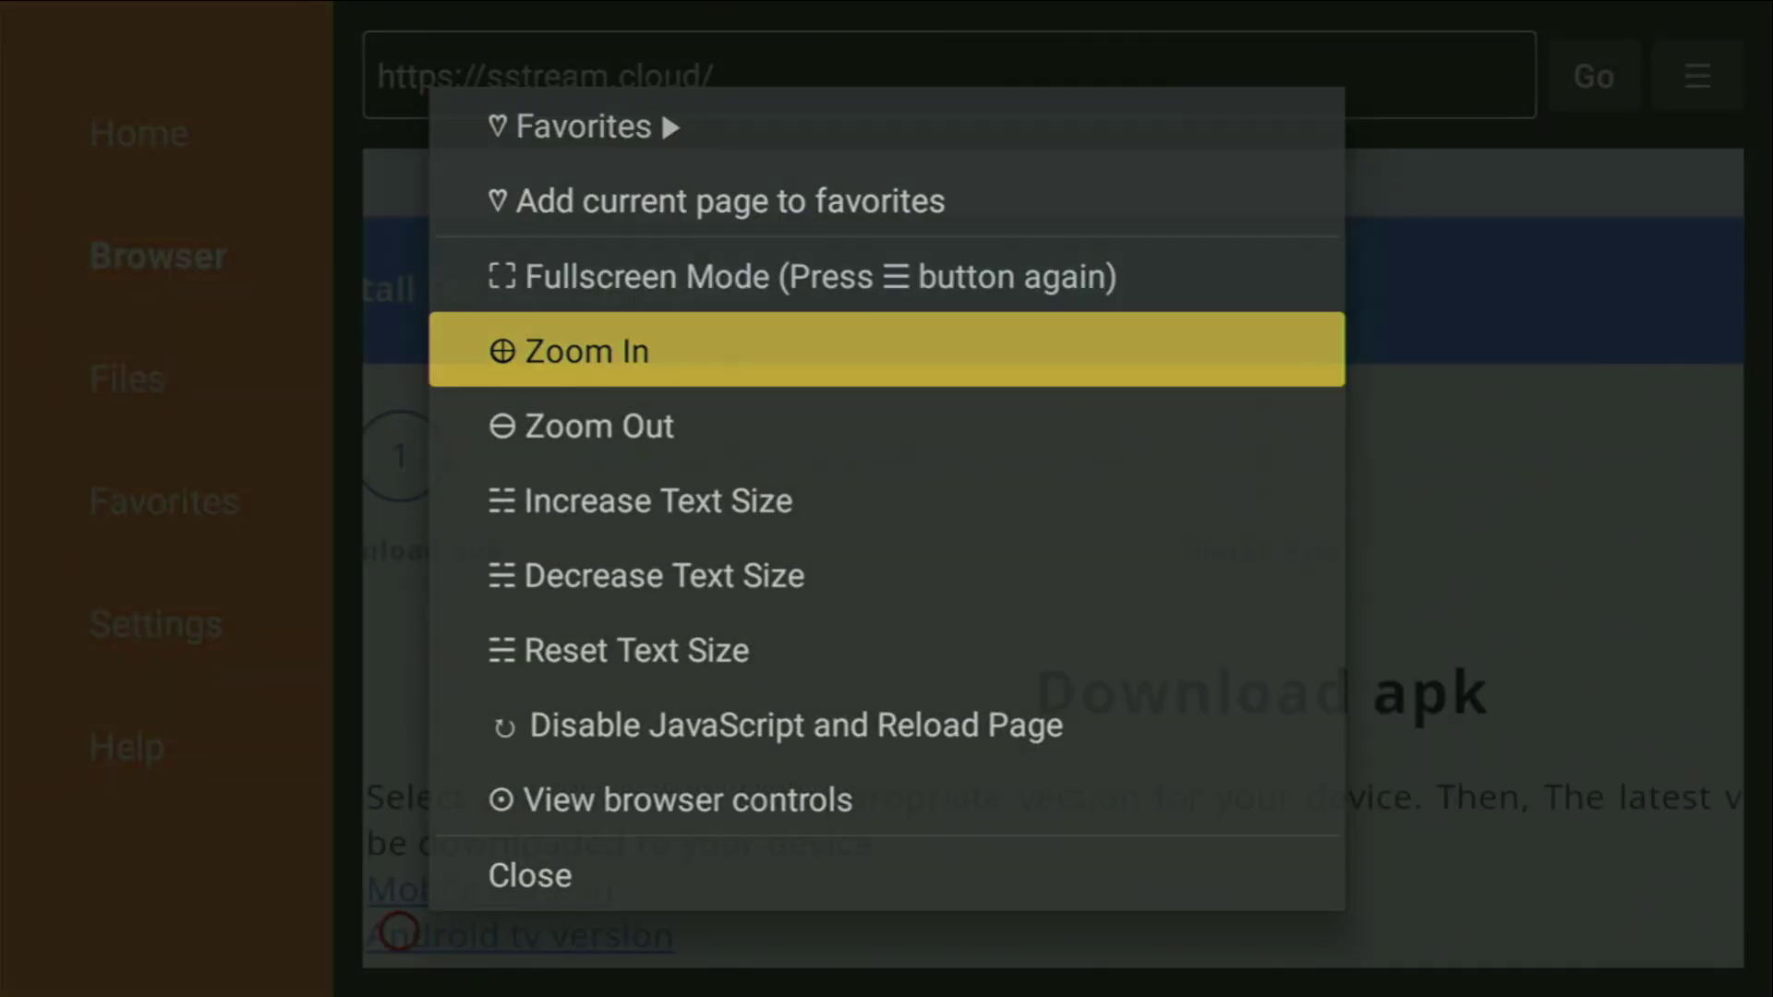
key("Return")
Download the Android tv version of the apk from the sstream.cloud installation page.
key("Left")
key("Right")
key("Right")
key("Down")
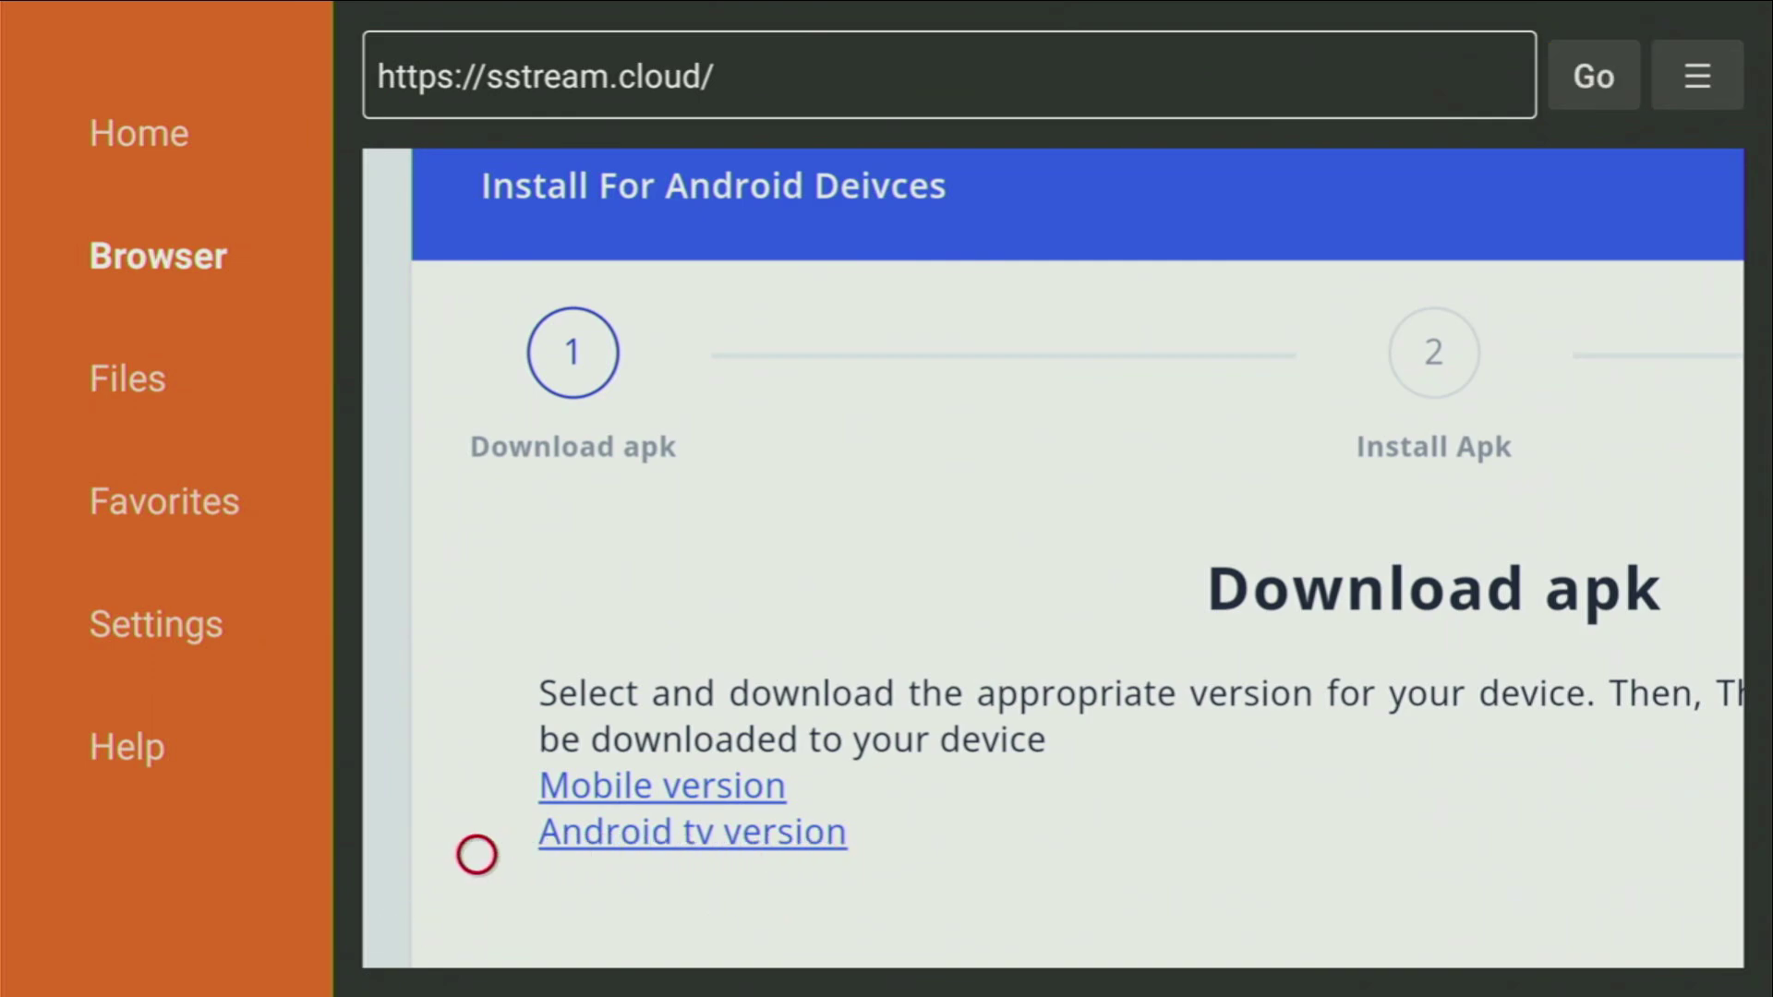
left_click(692, 855)
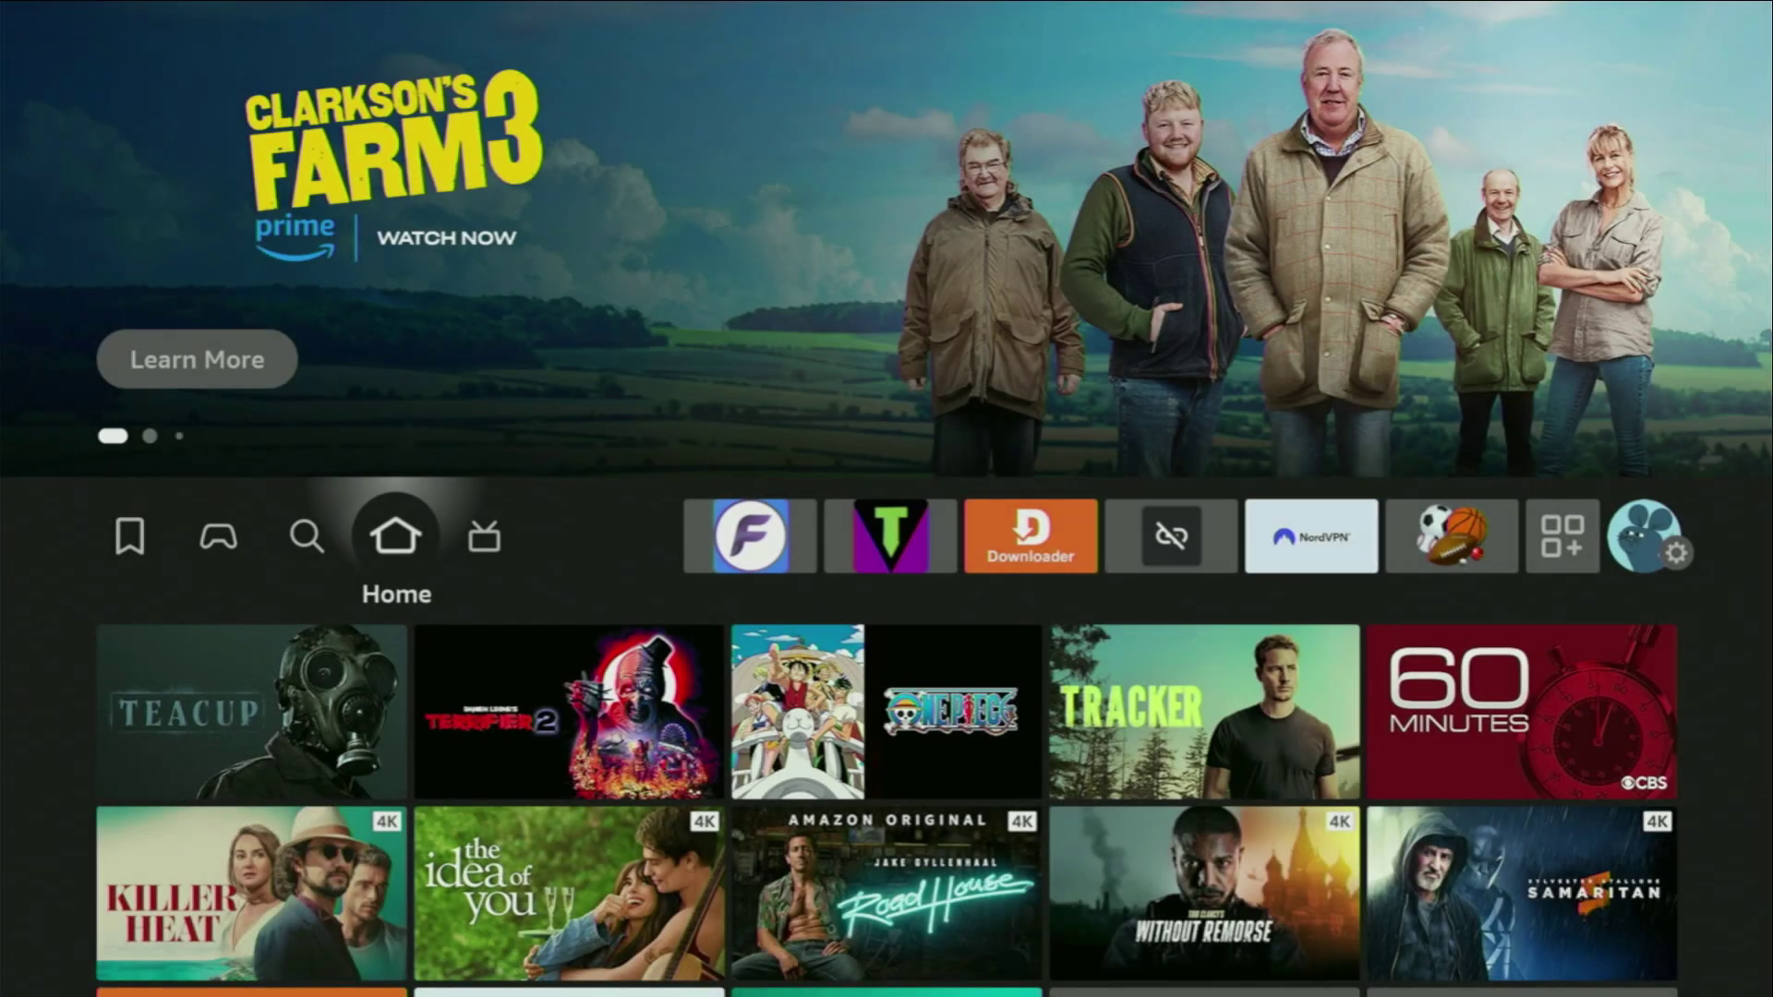
Open the full Your Apps & Channels list from the Fire TV home screen.
key("Right")
key("Right")
key("Right")
key("Right")
key("Right")
key("Right")
key("Right")
key("Right")
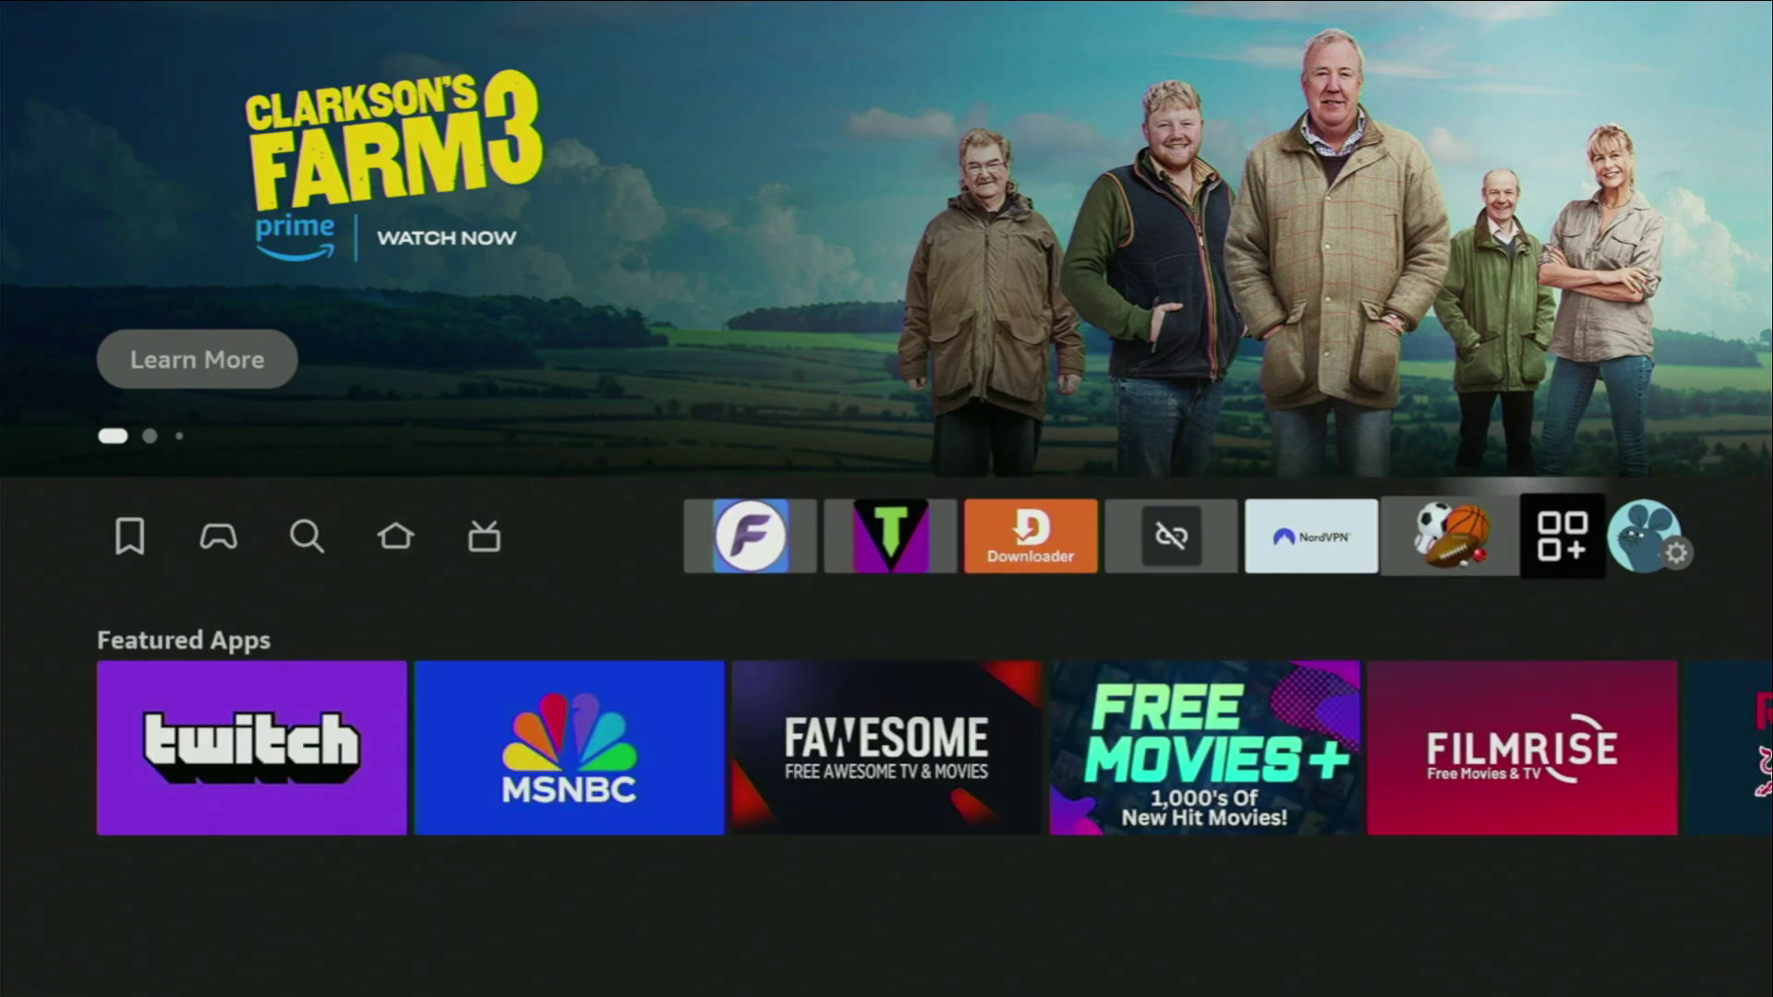
key("Return")
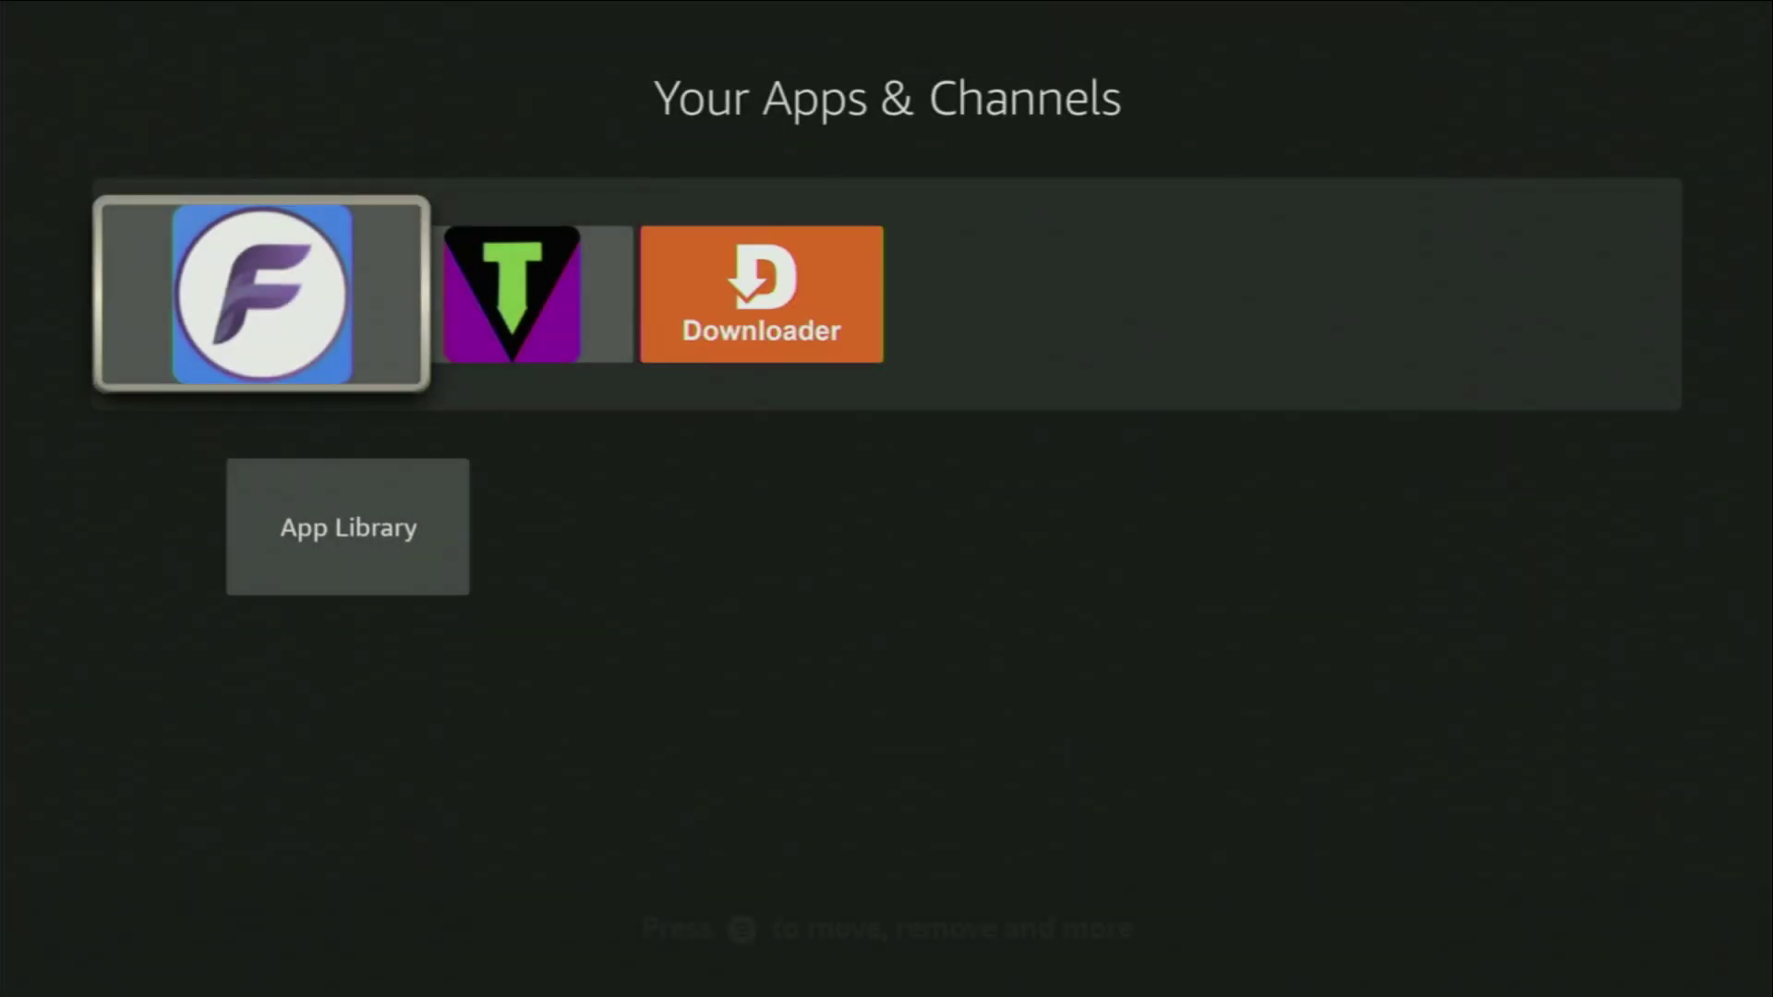
Move the newly installed stream app with the red S icon to the front of the app list.
key("Down")
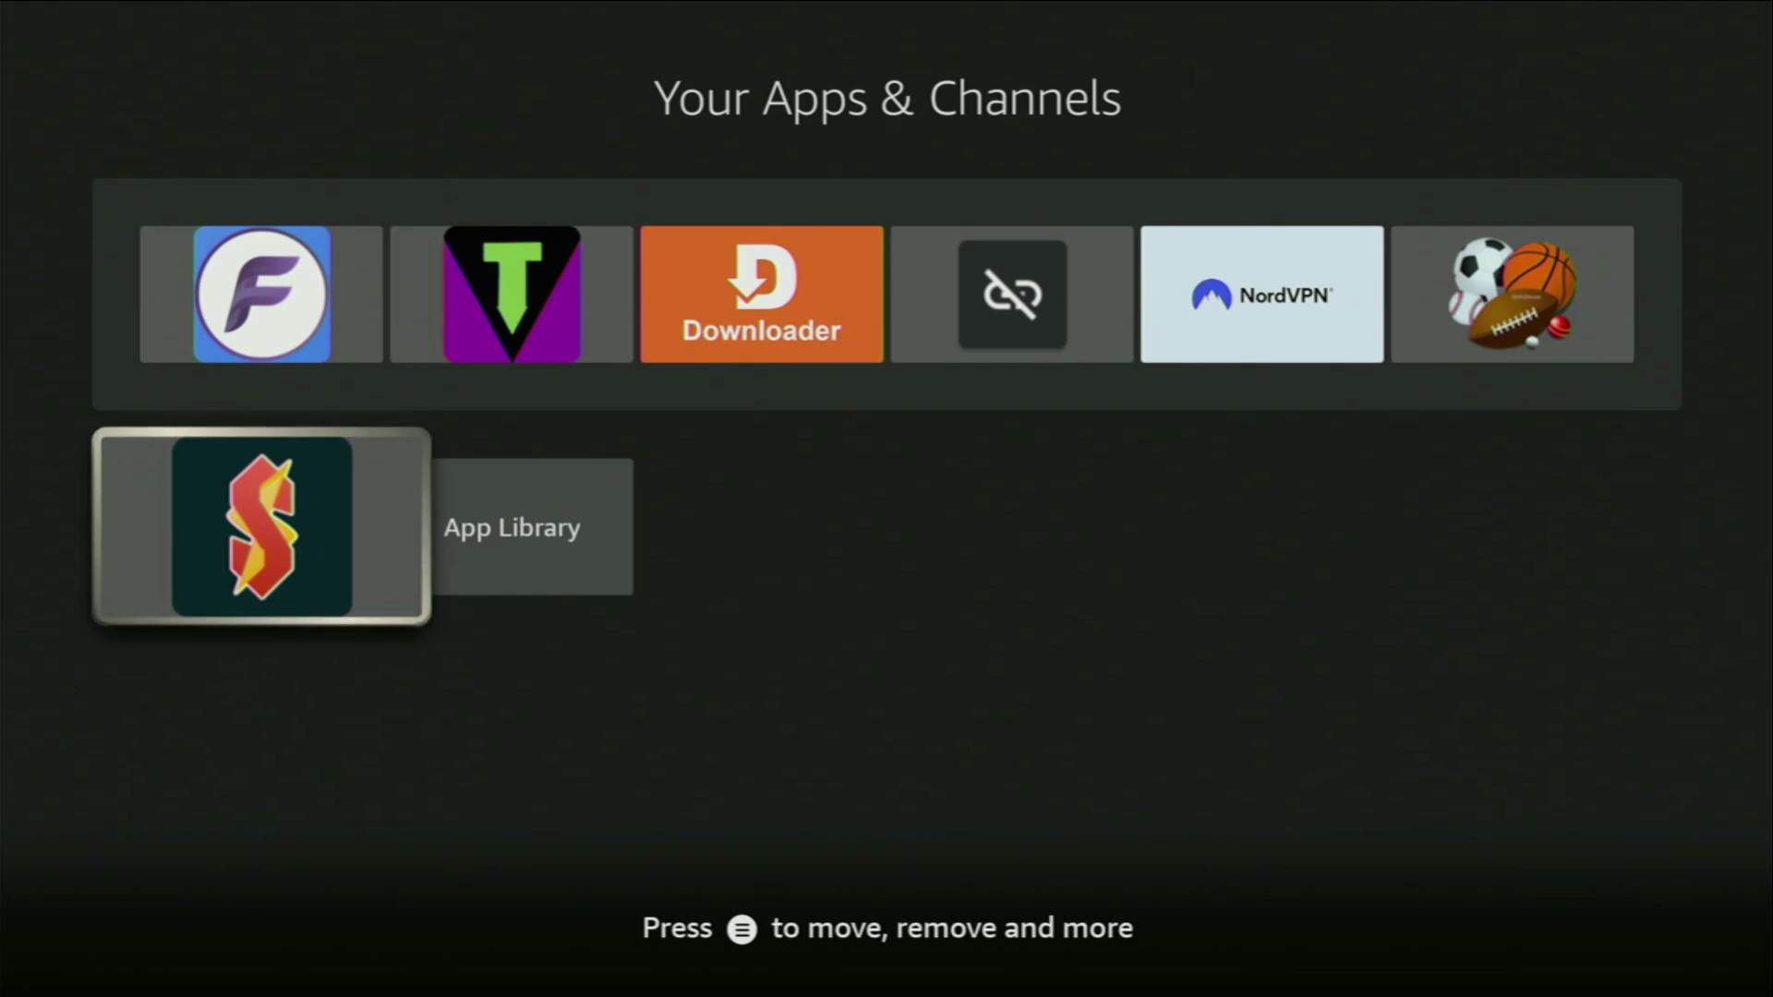
key("Menu")
key("Down")
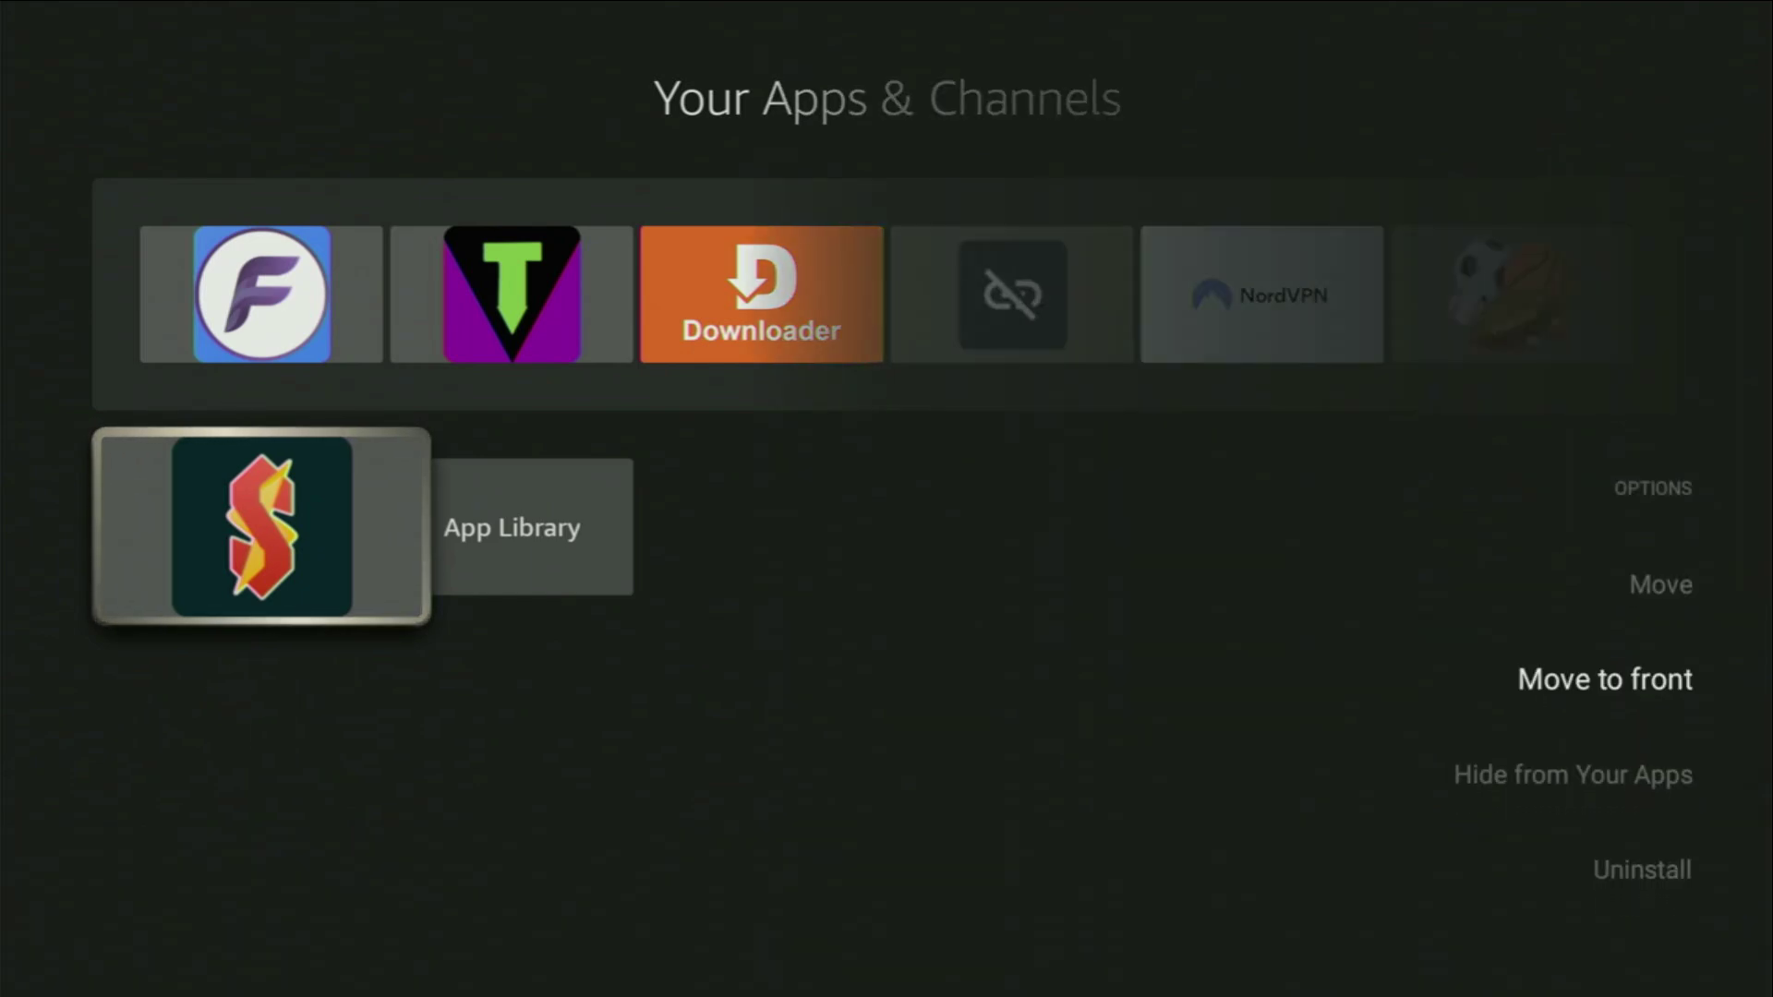
key("Return")
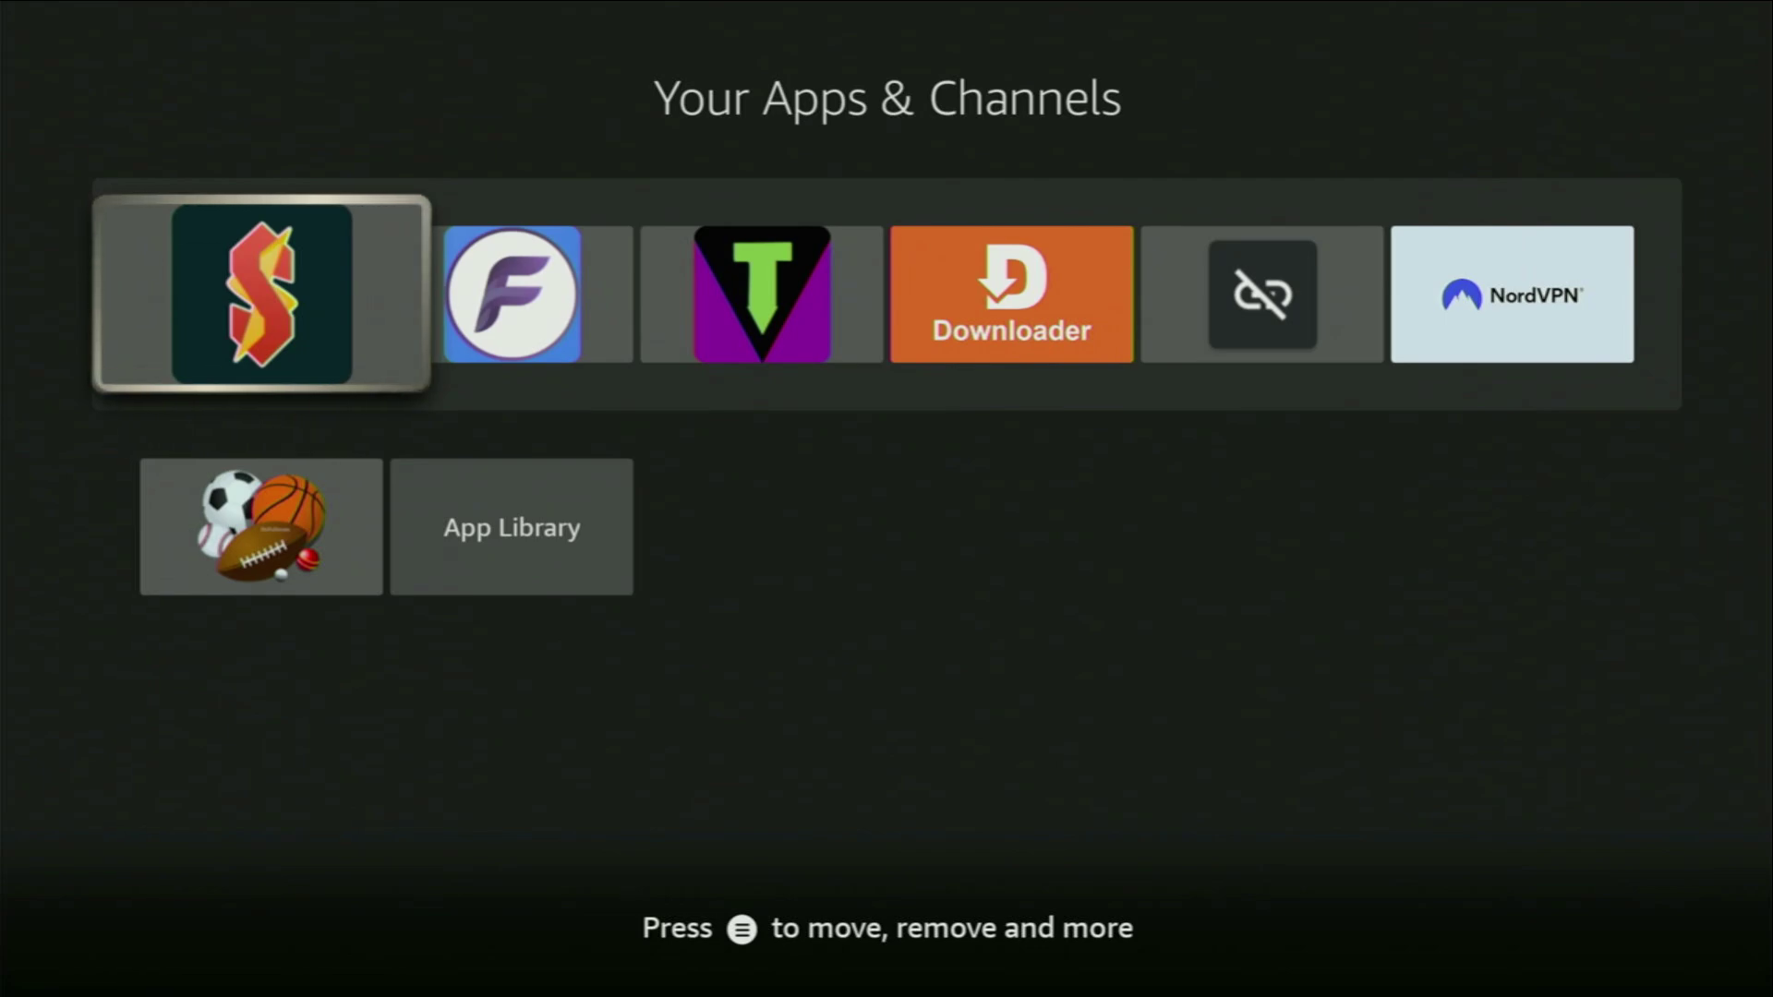
Highlight NordVPN among the installed apps and launch the newly installed stream app.
key("Right")
key("Right")
key("Right")
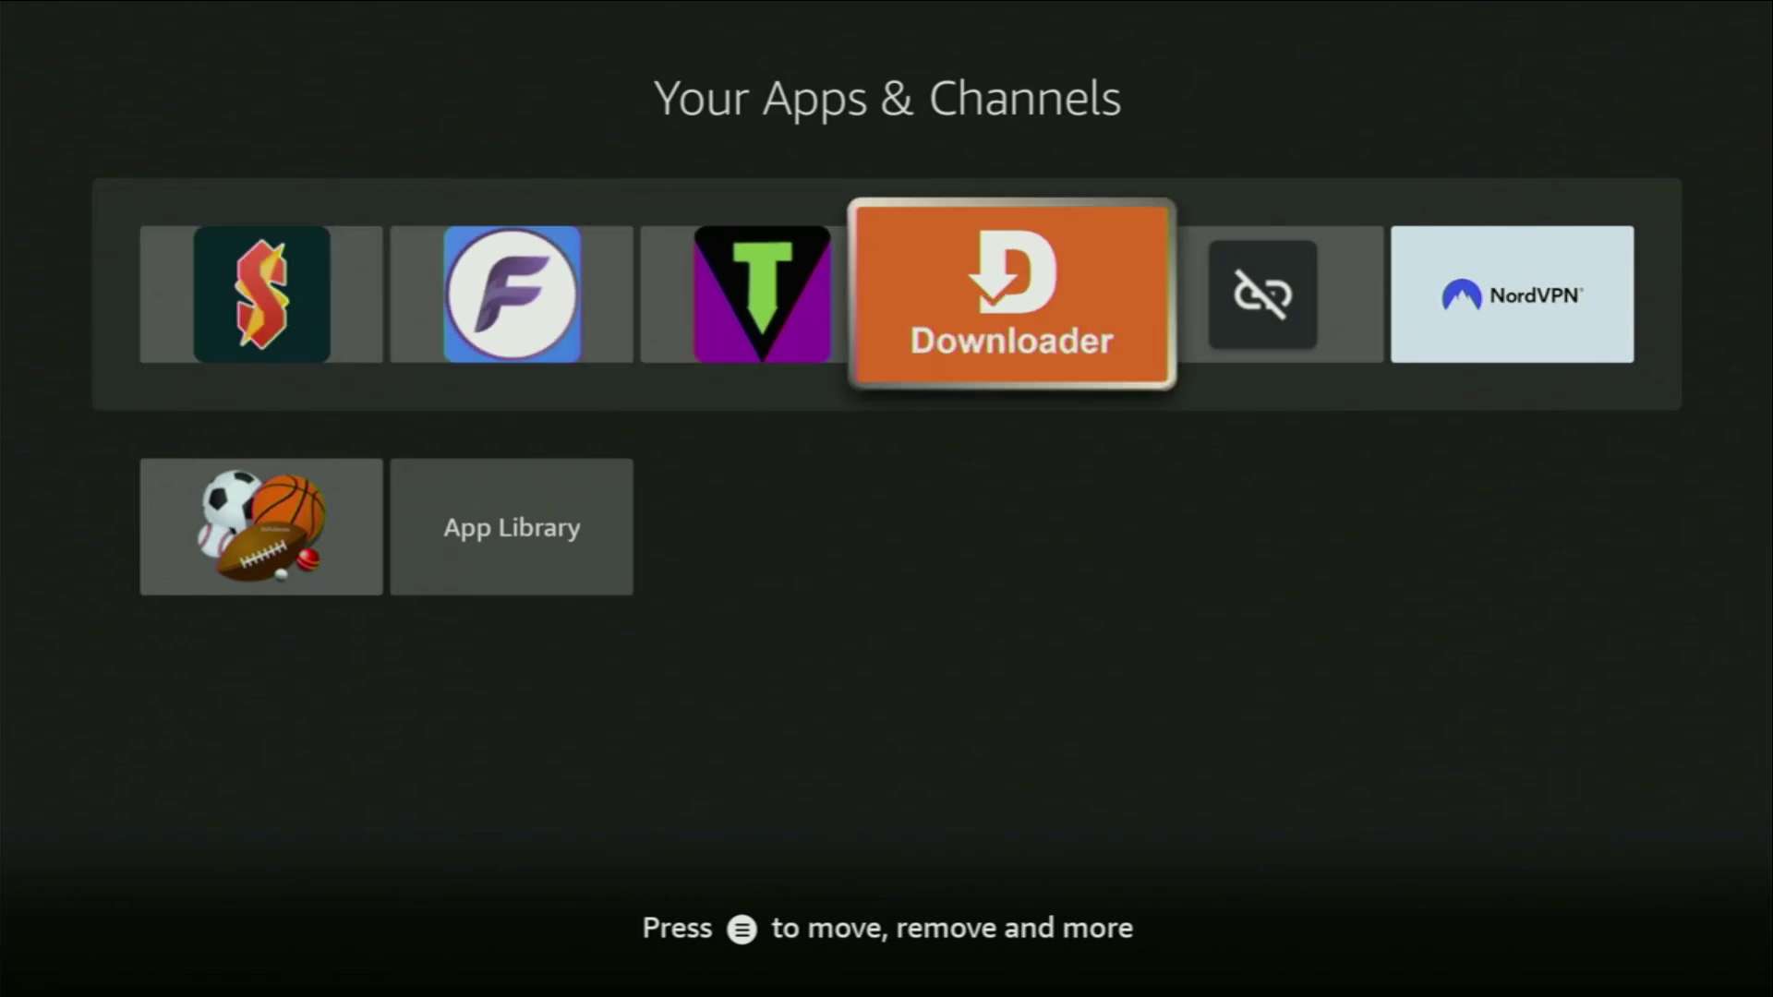
key("Right")
key("Right")
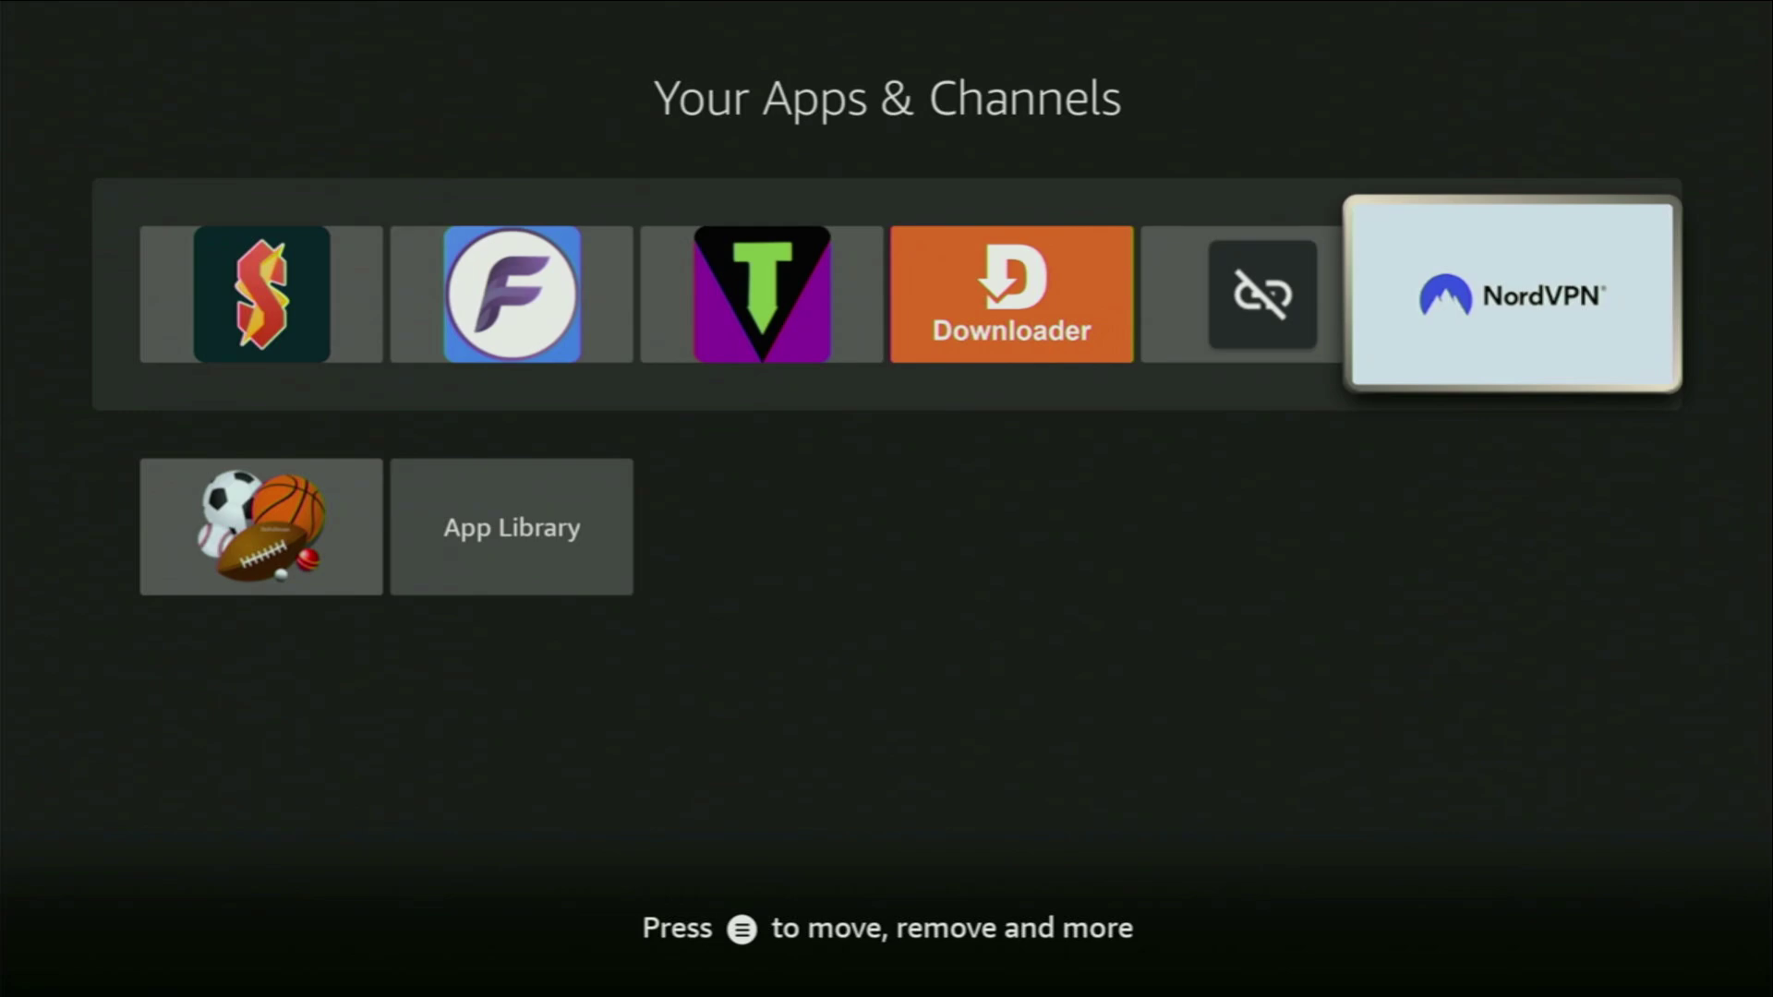
key("Left")
key("Left")
key("Left")
key("Left")
key("Left")
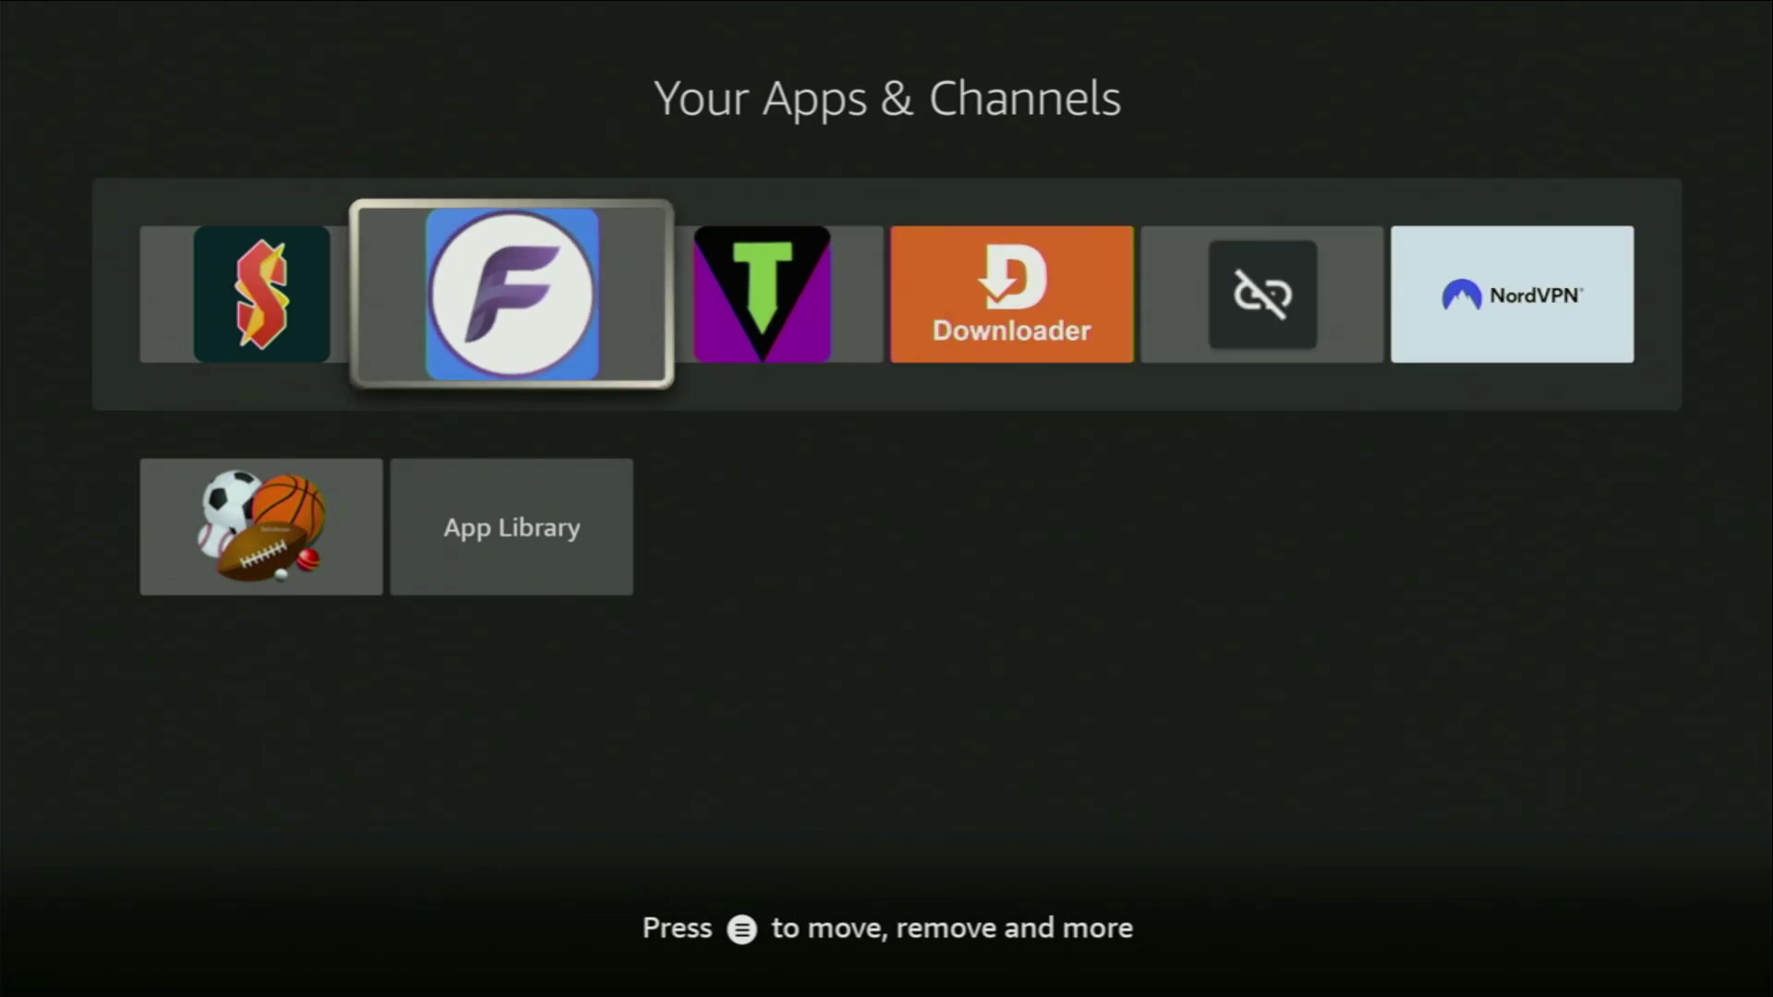
key("Return")
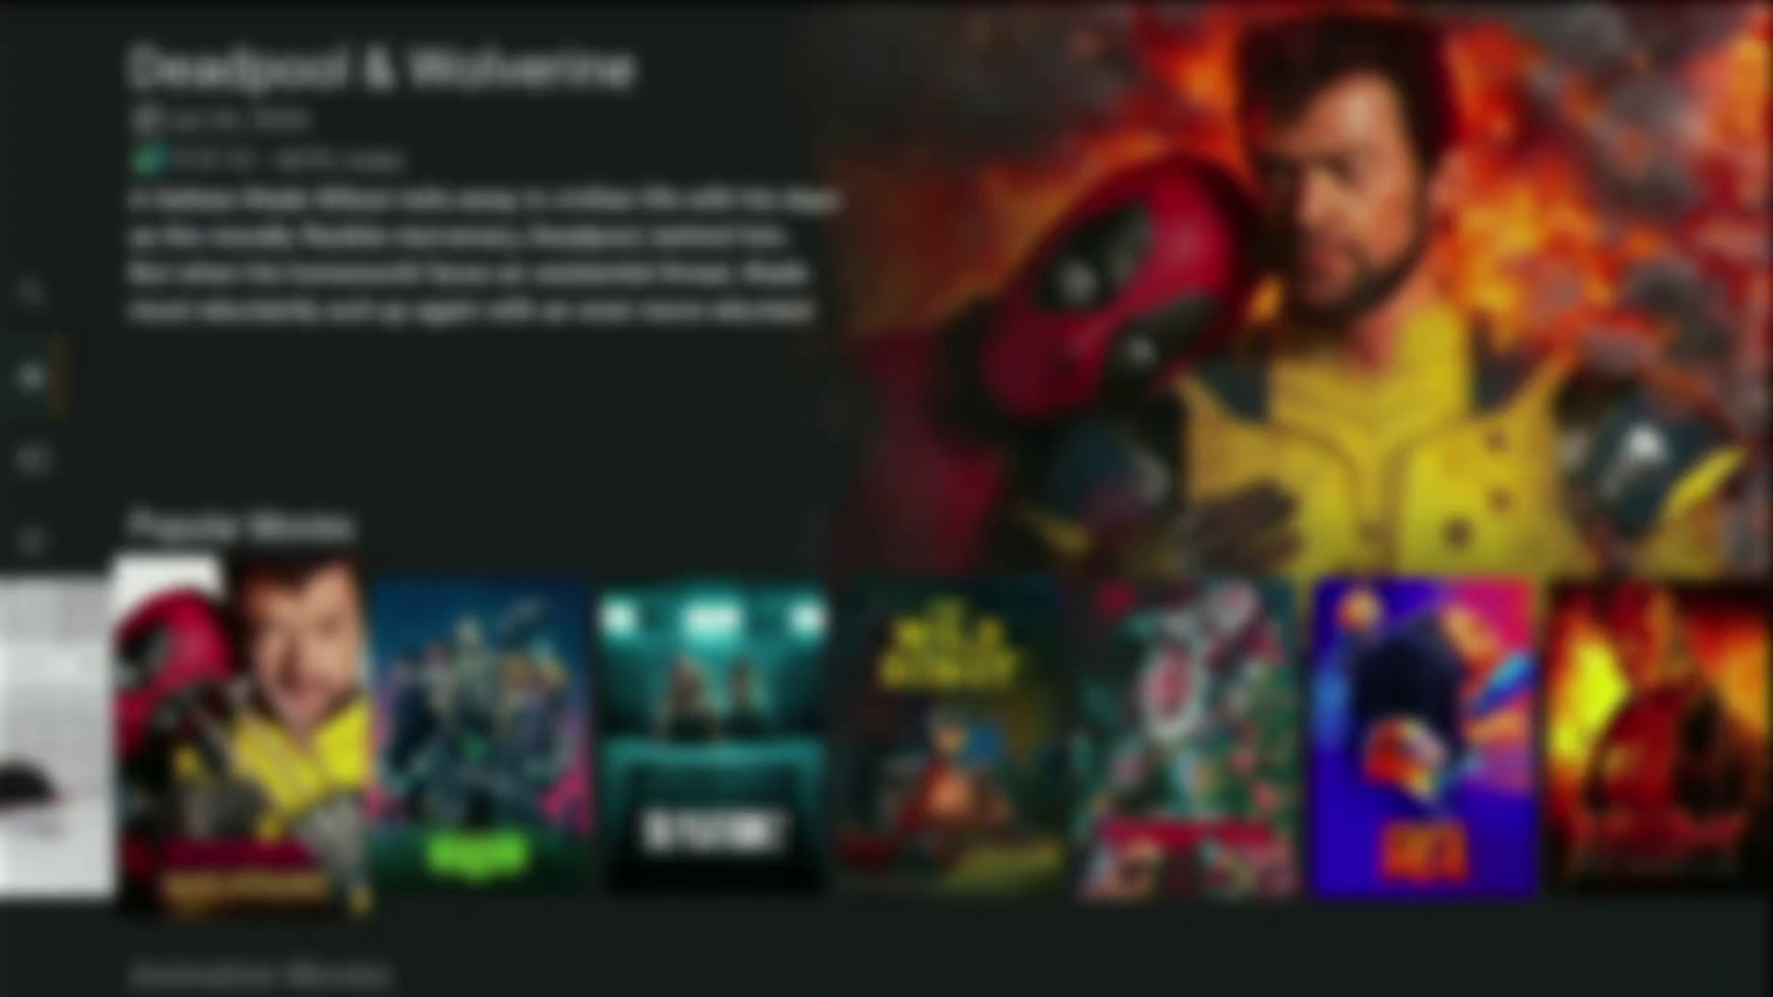
Browse the titles in the Popular Movies row and return to Deadpool & Wolverine.
key("Right")
key("Right")
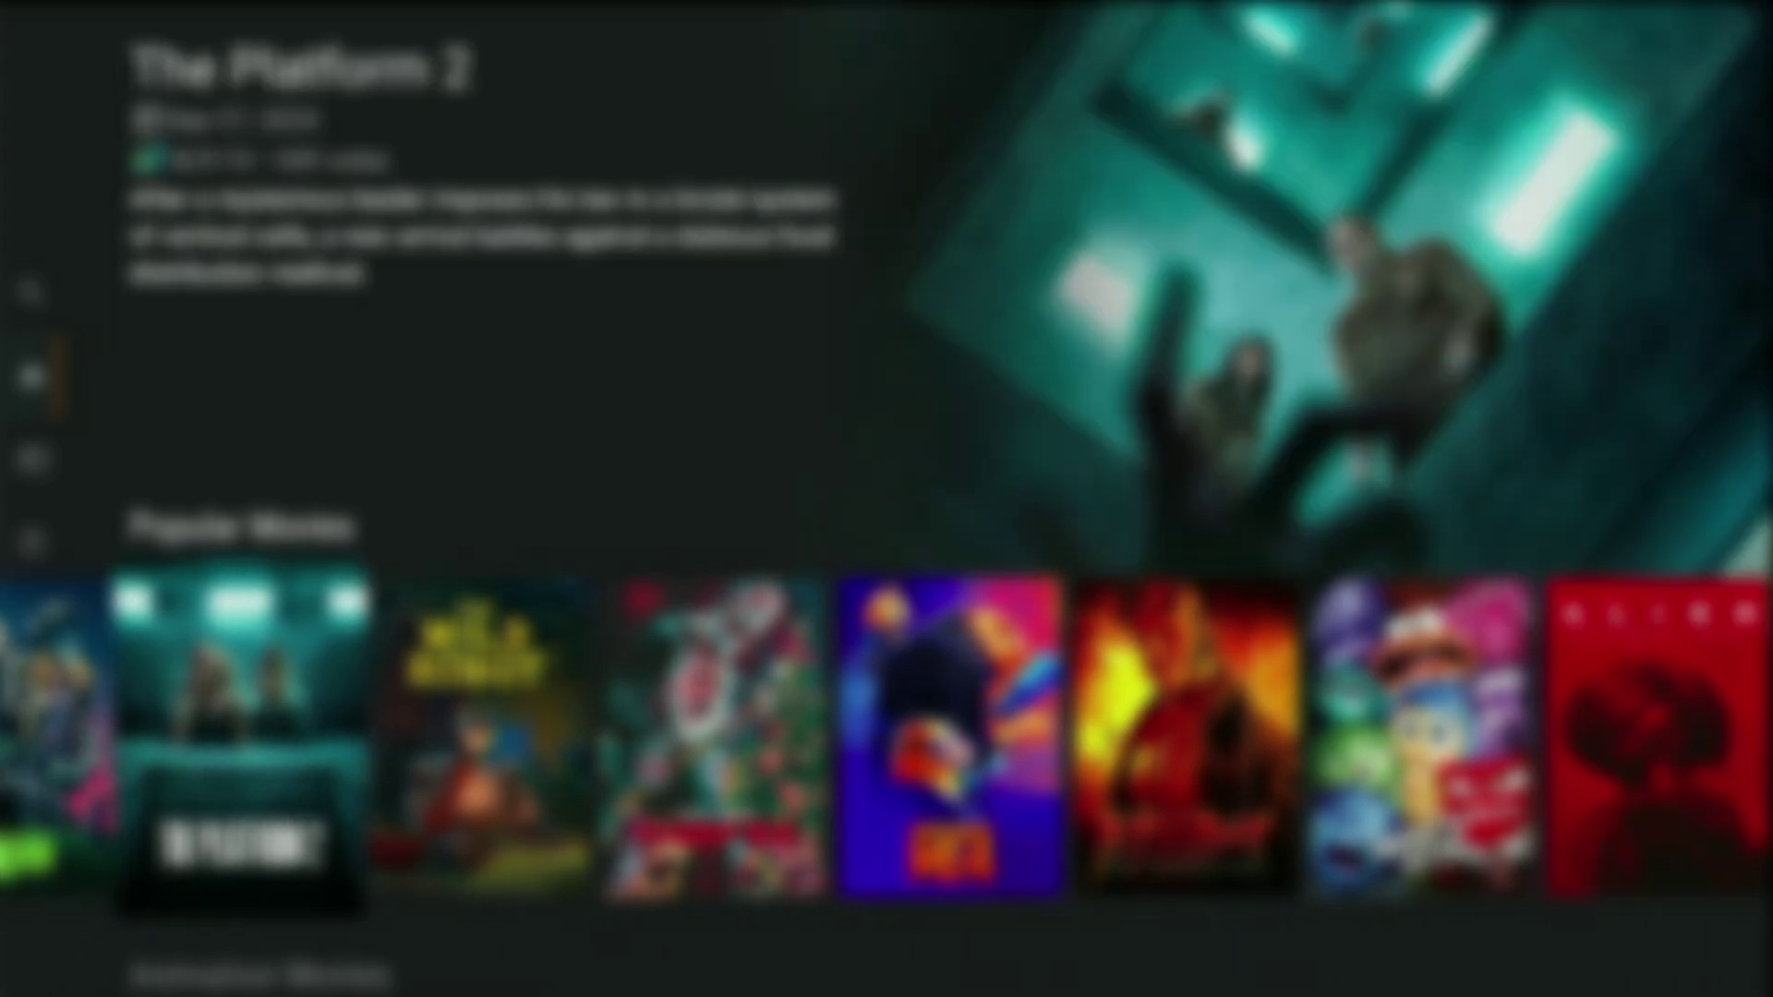
key("Right")
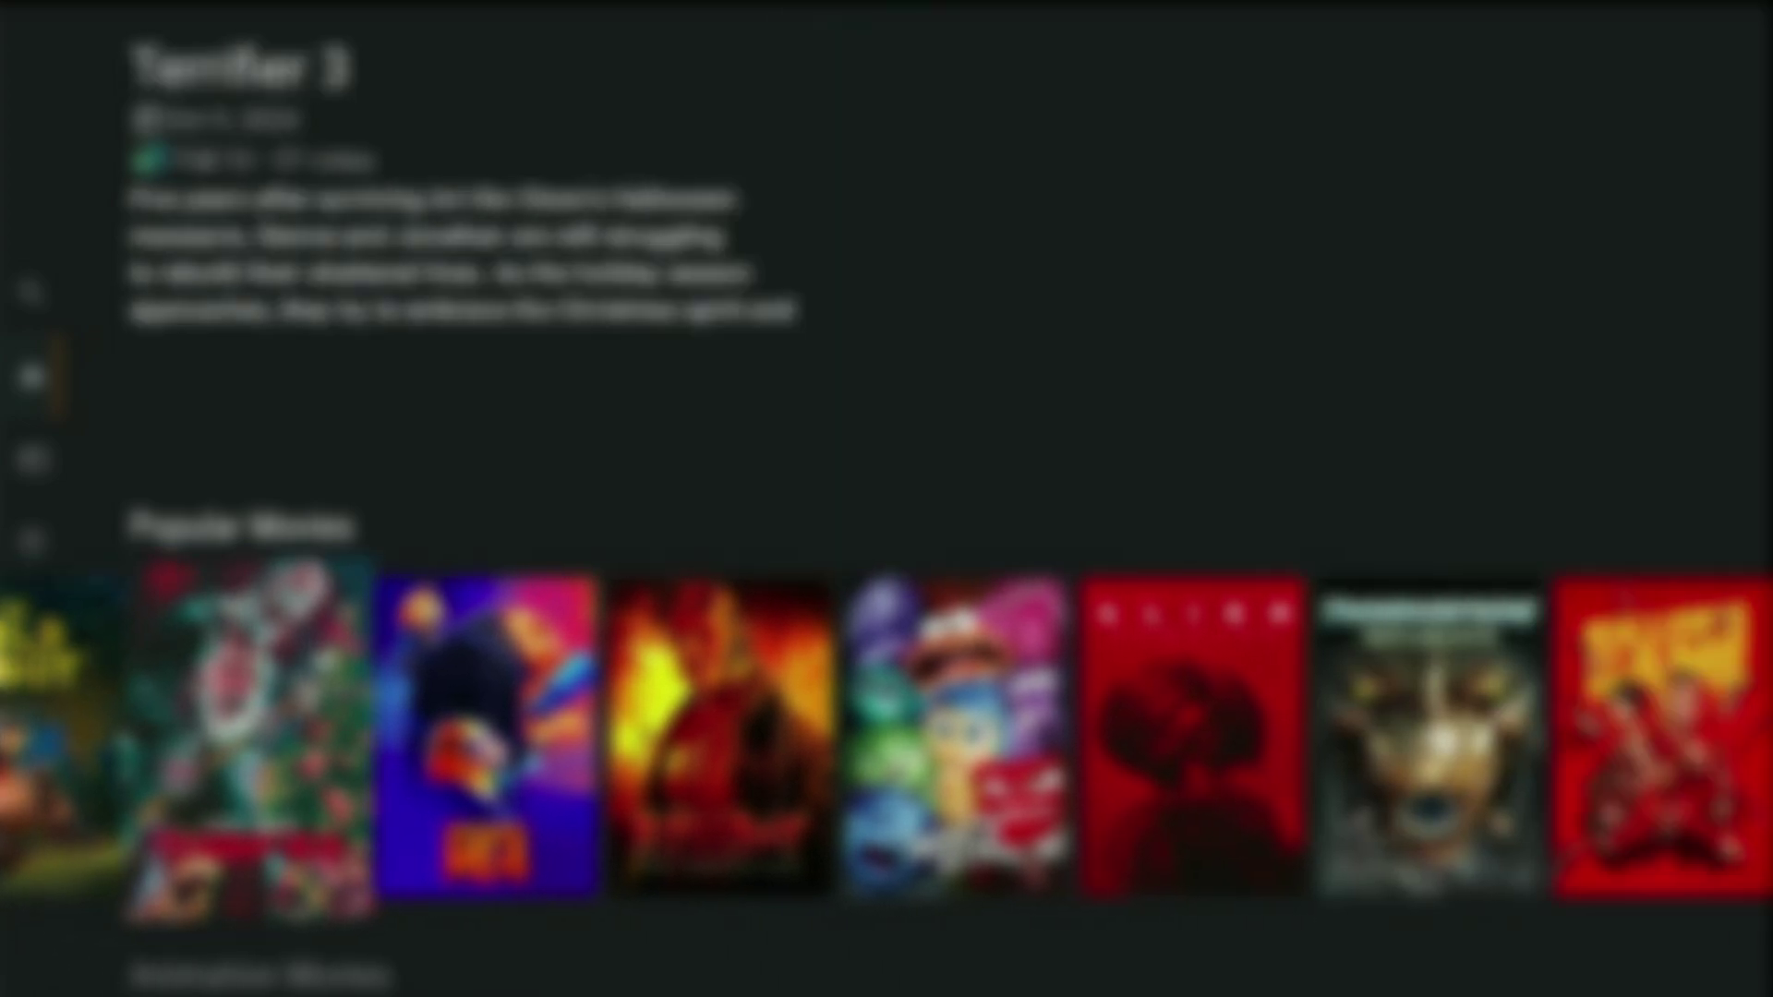
key("Right")
key("Right")
key("Left")
key("Left")
key("Left")
key("Left")
key("Left")
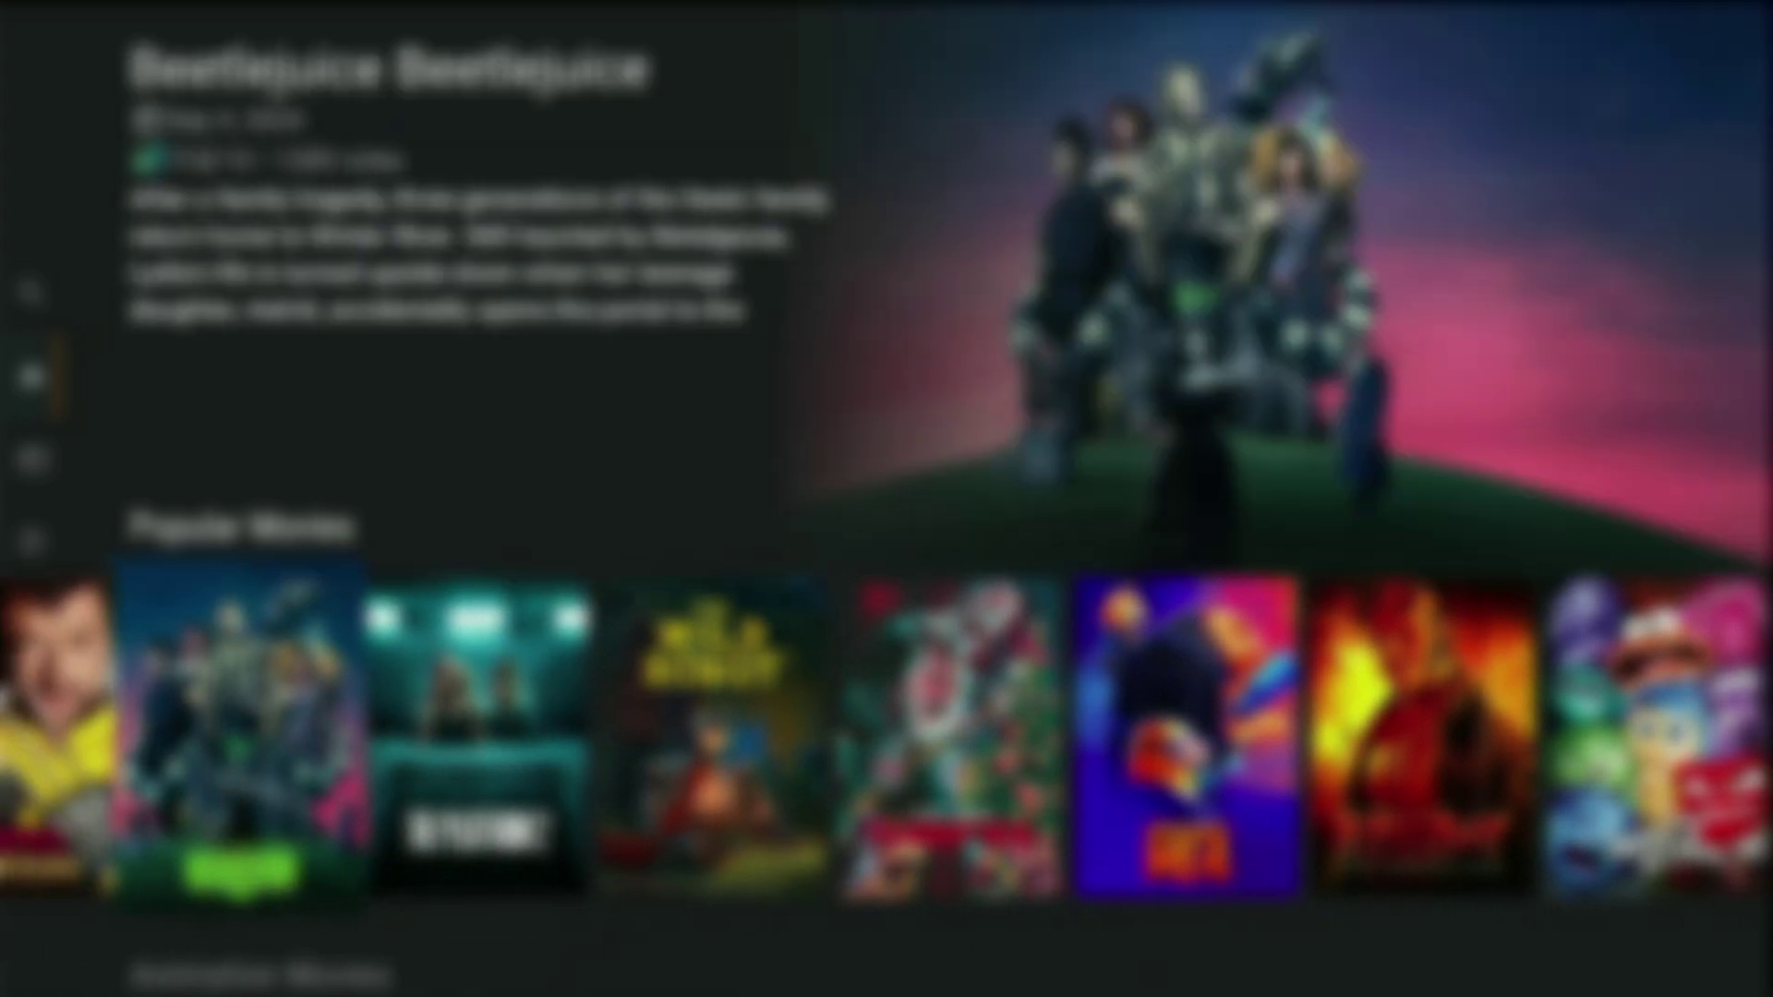
key("Left")
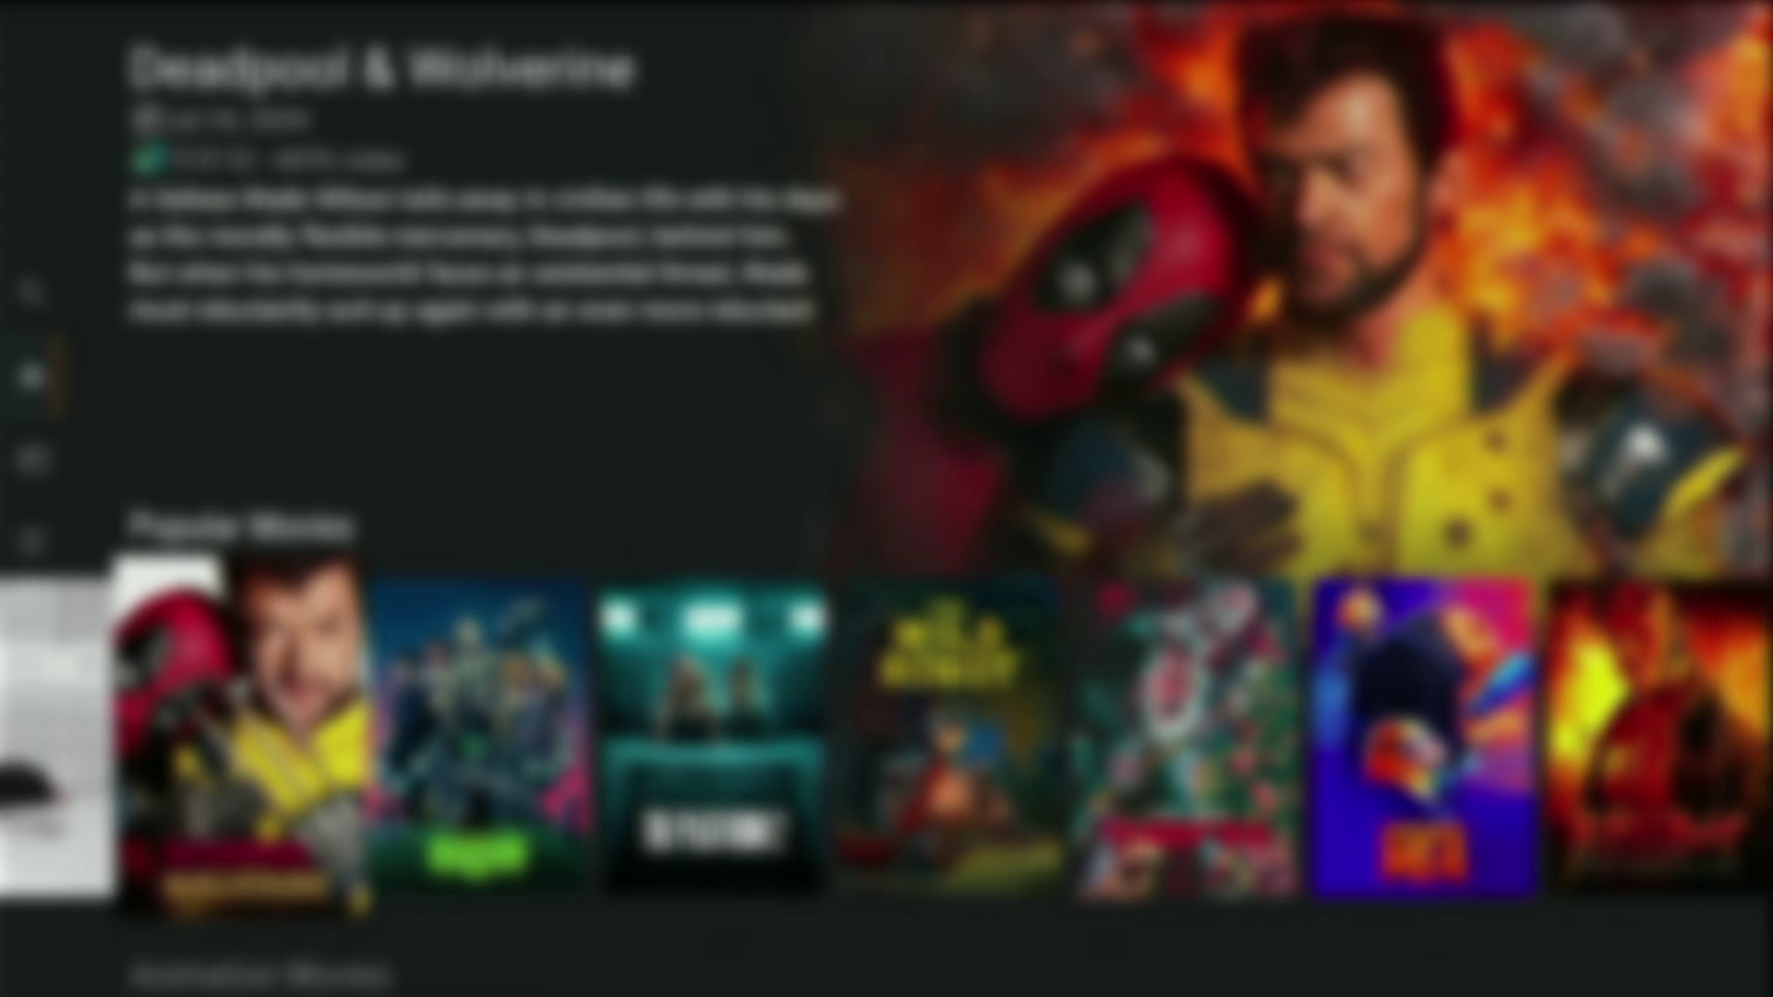
Open the details page of Terrifier 3 from the Popular Movies row.
key("Right")
key("Right")
key("Right")
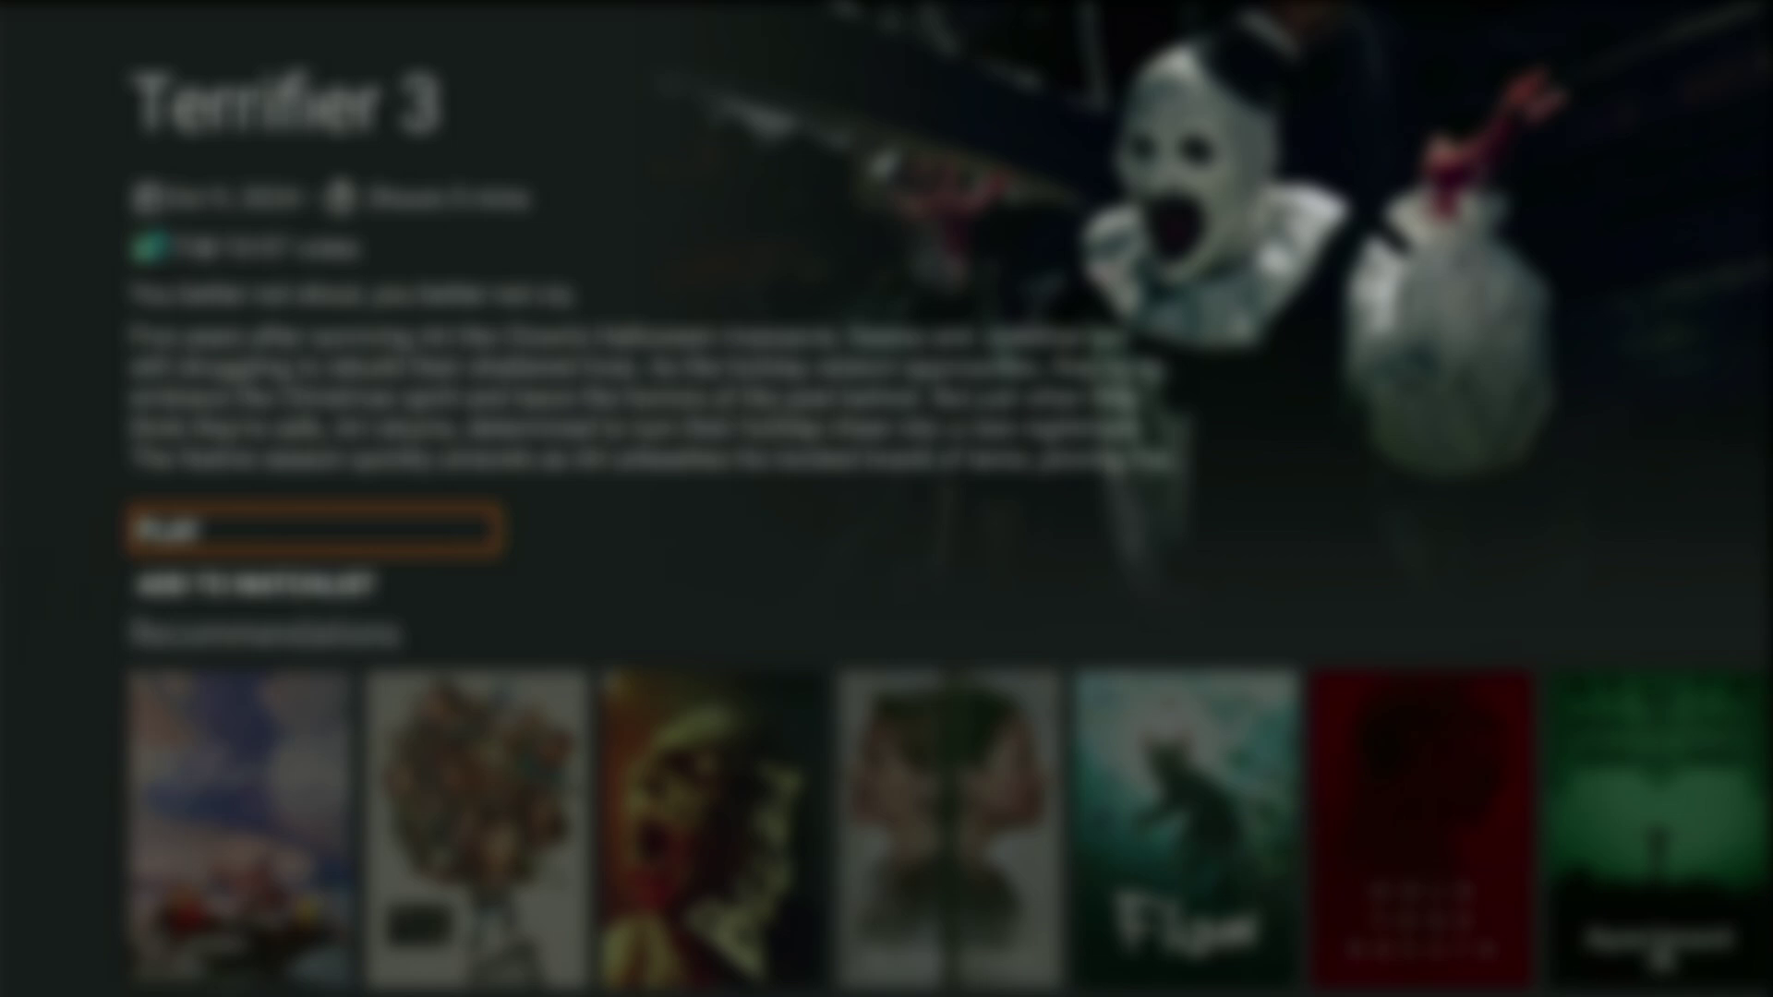
Return to the Fire TV home screen and launch Downloader.
key("Home")
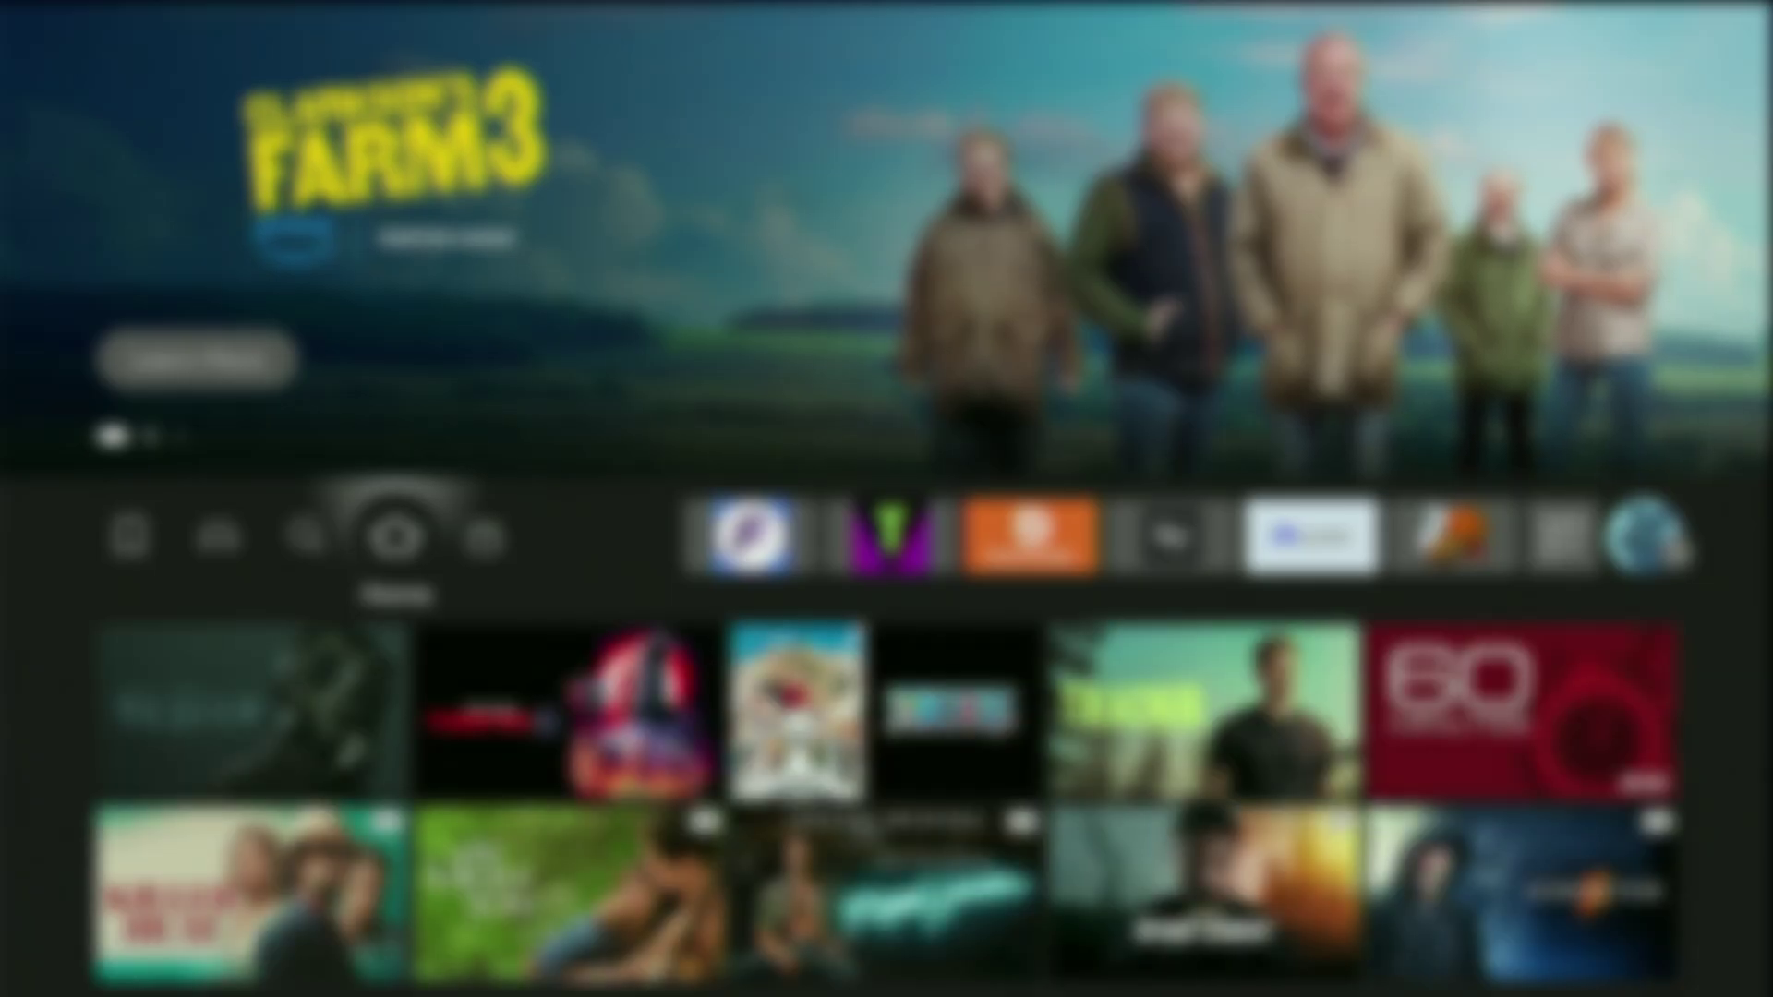
key("Right")
key("Right")
key("Right")
key("Right")
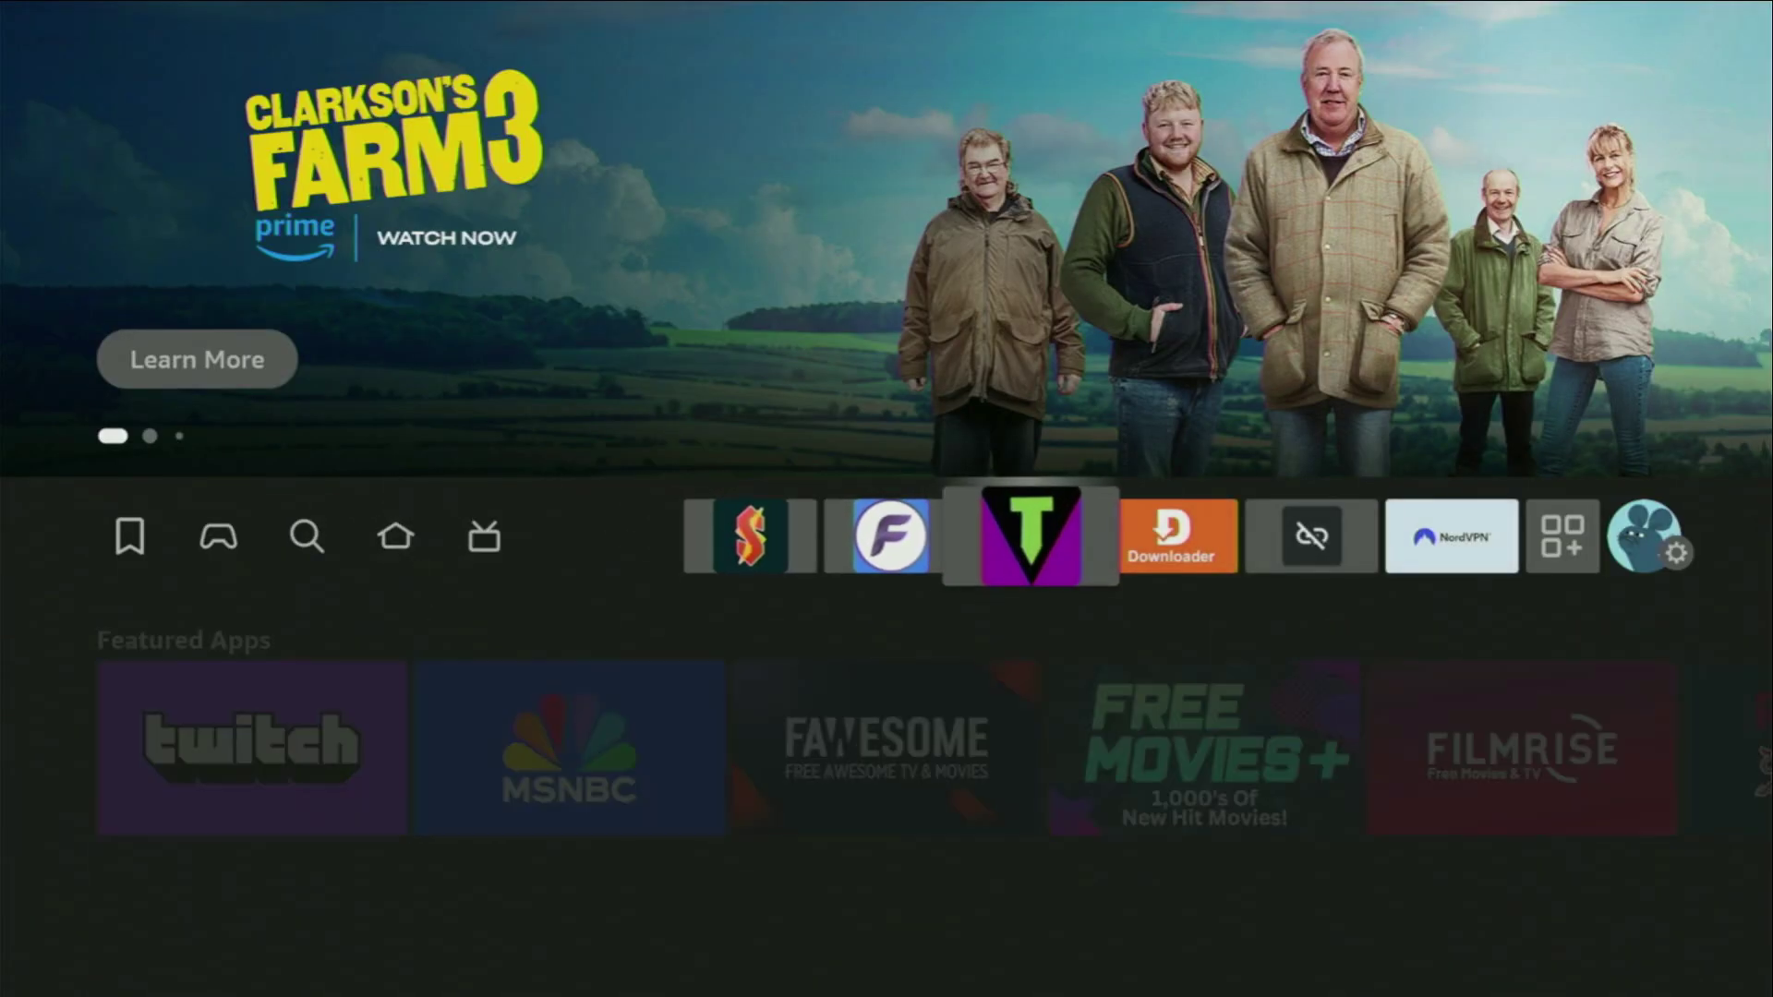
key("Right")
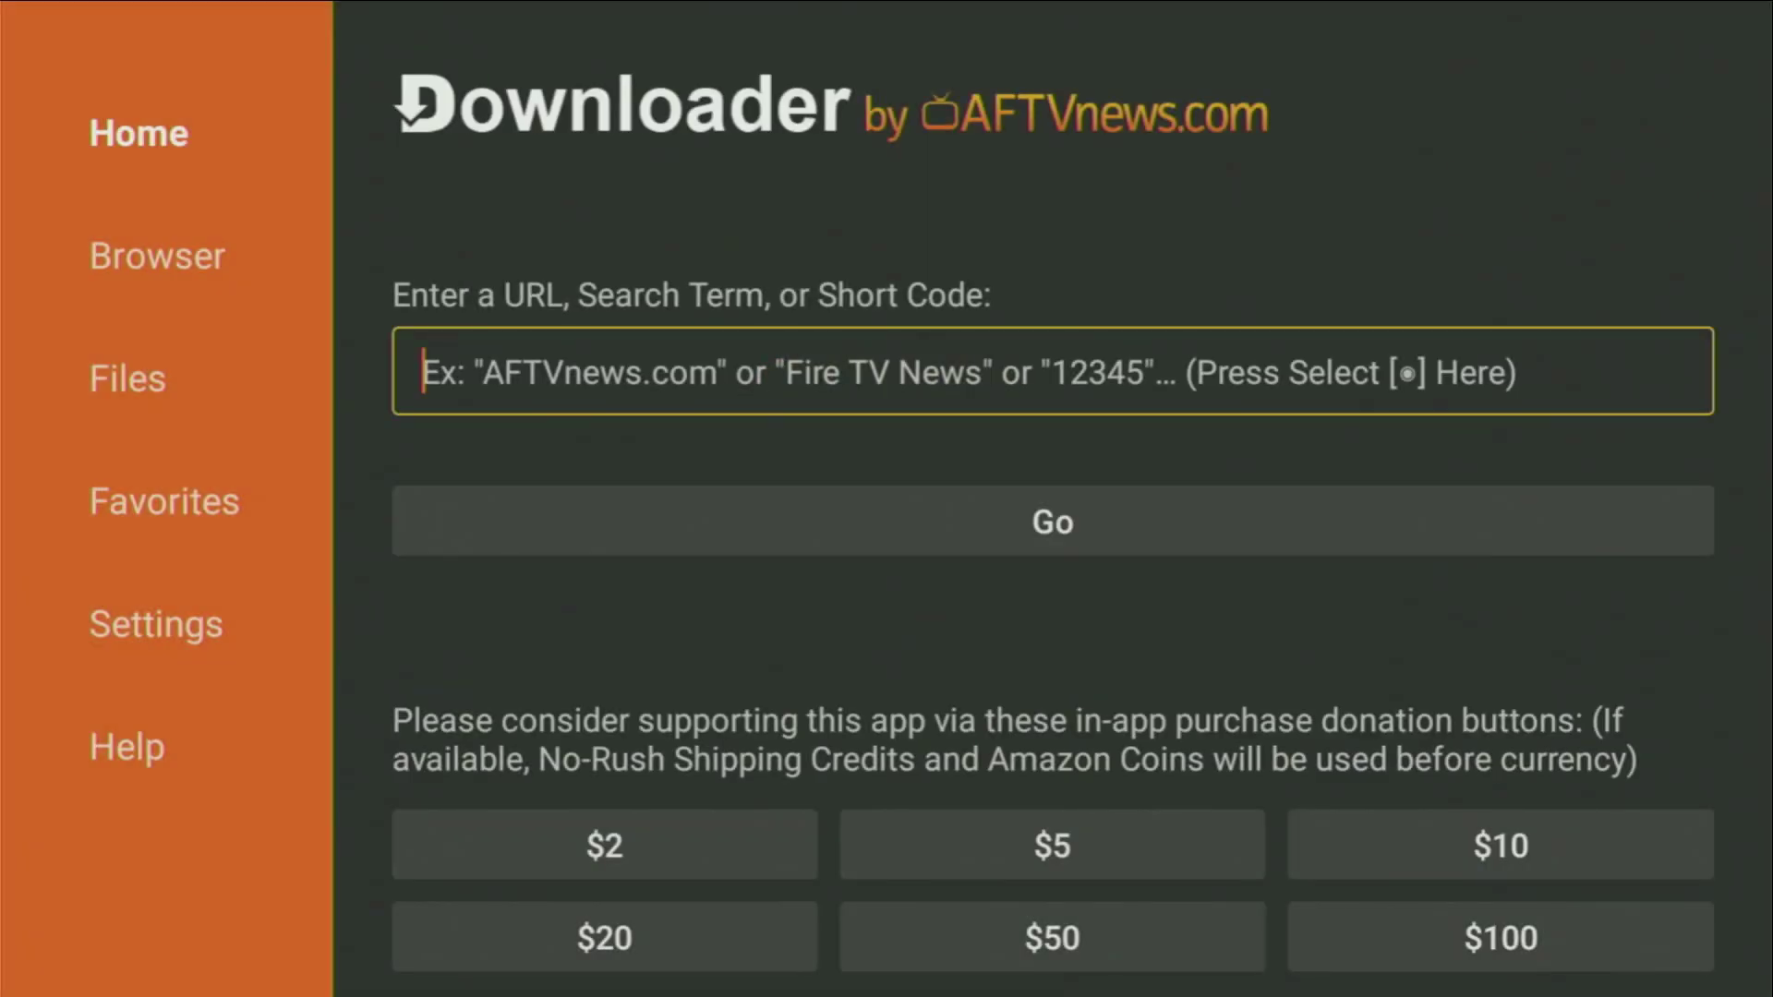
Enter the short code 984076 in Downloader's URL, search term or short code field.
key("Return")
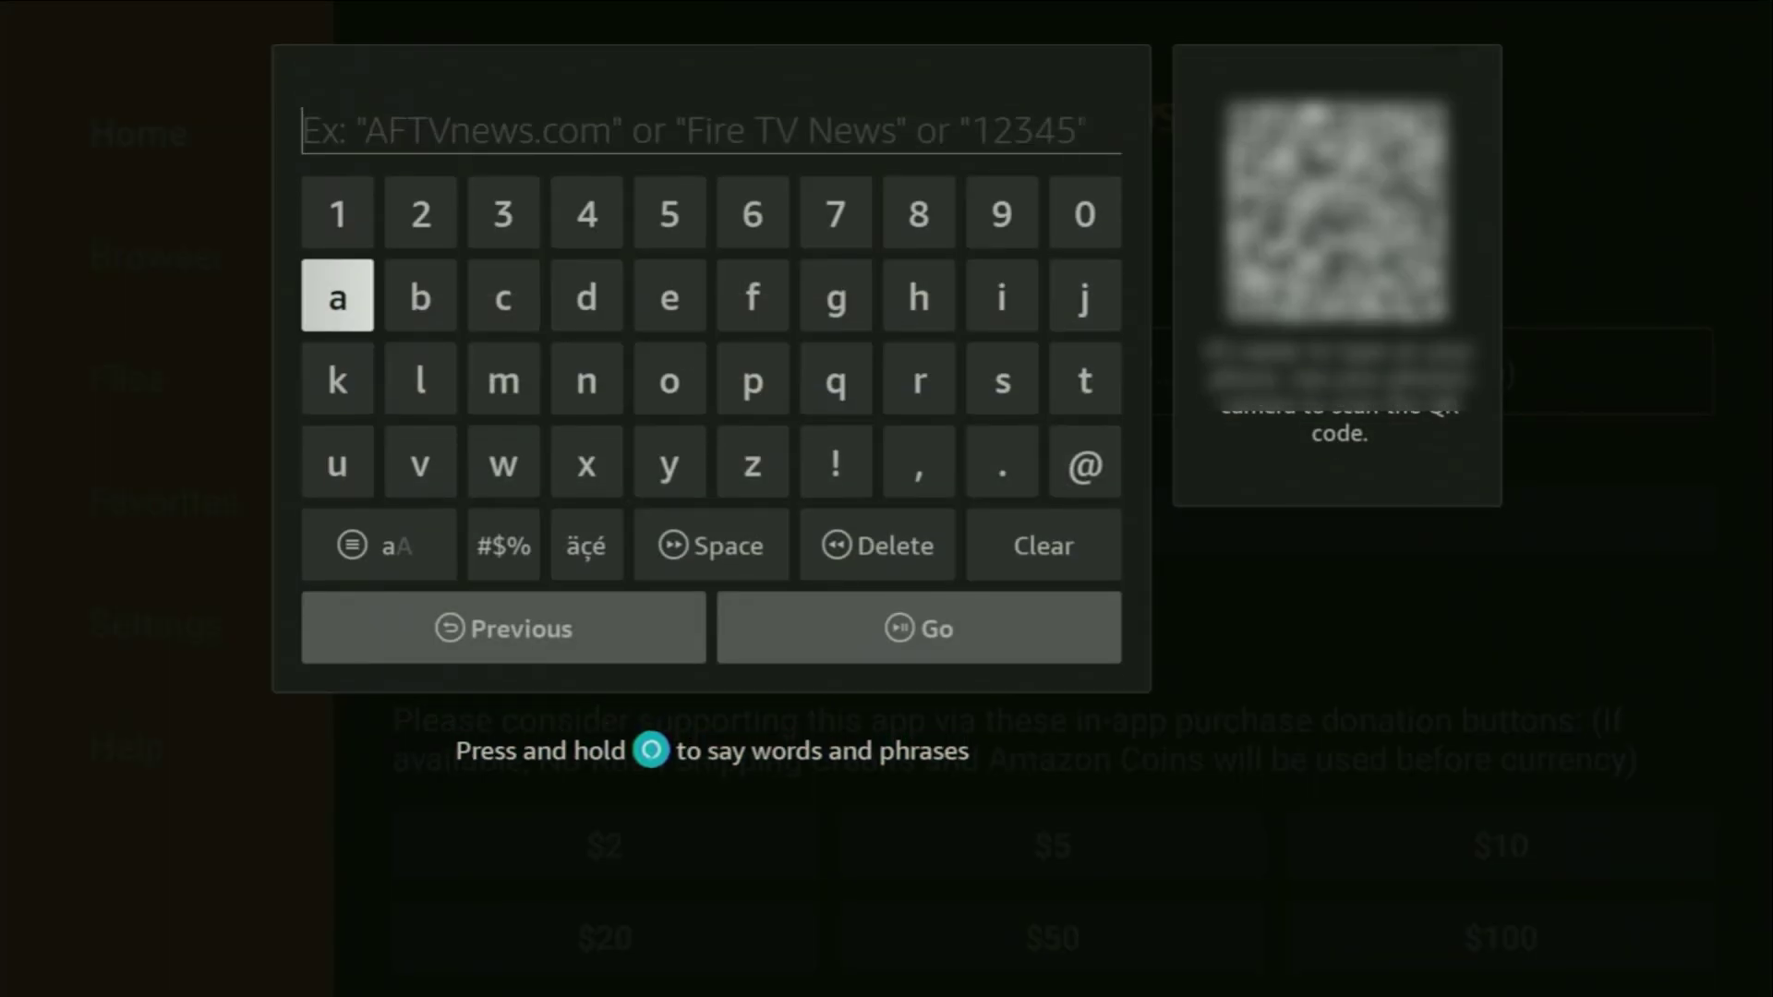
key("Up")
key("Left")
key("Left")
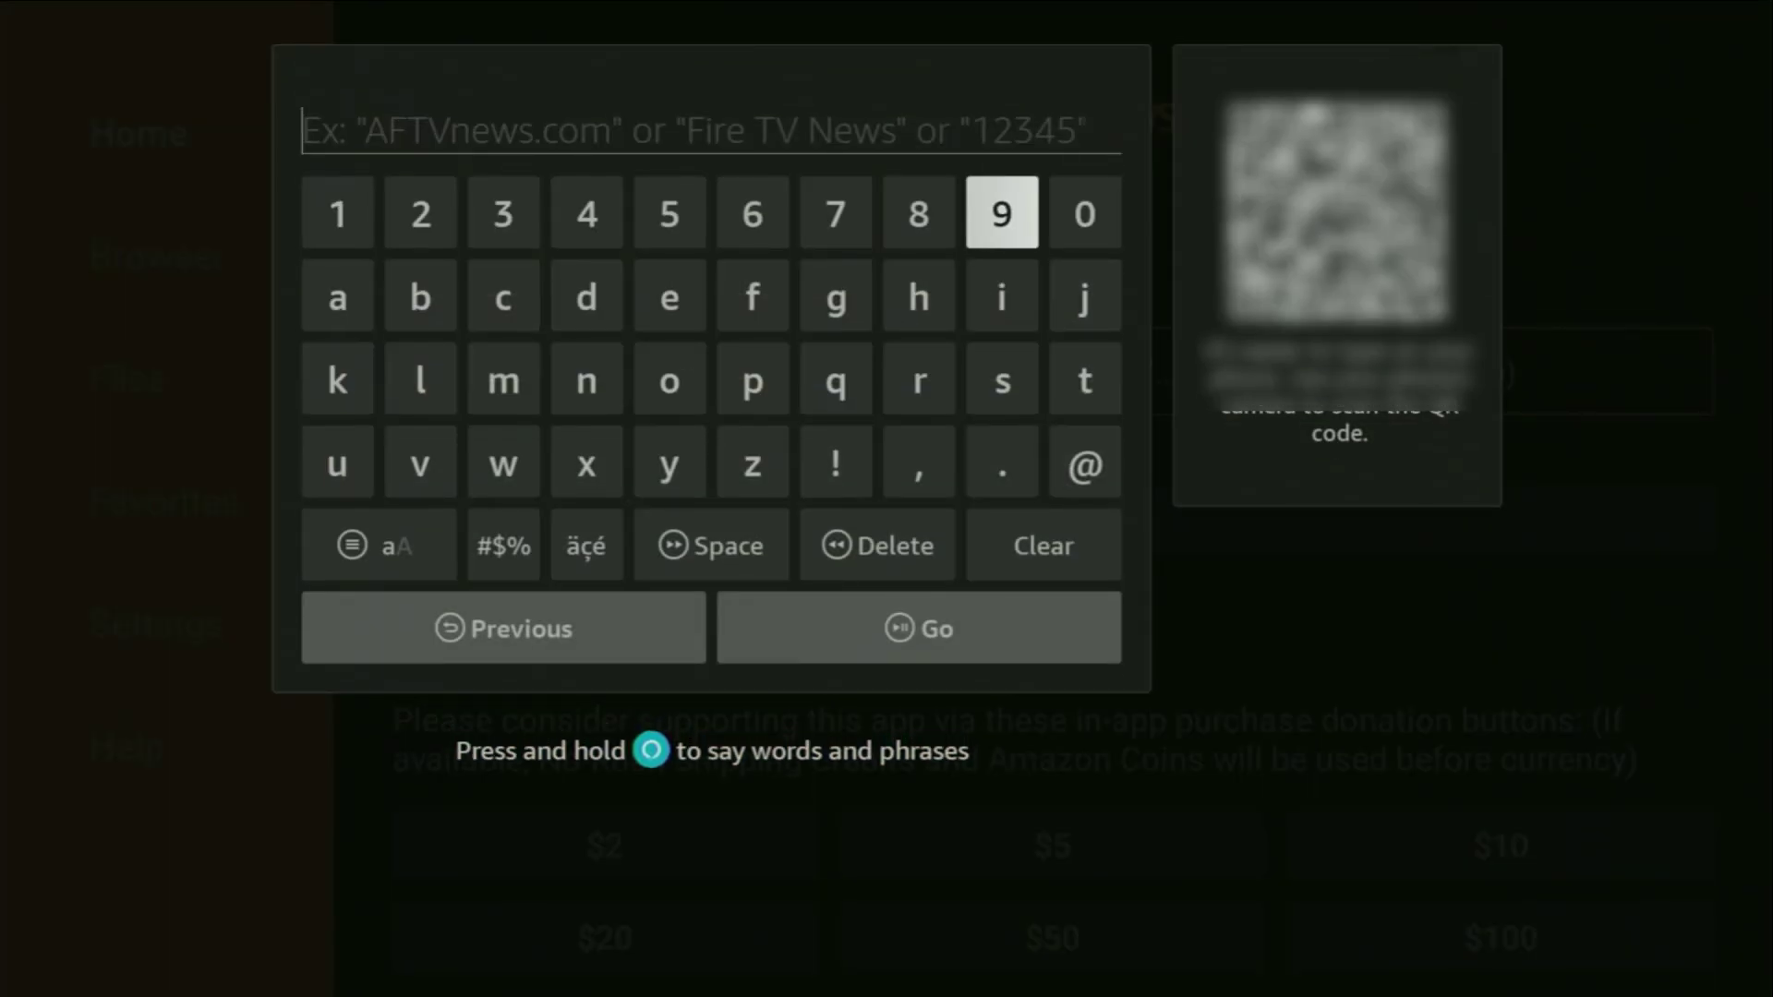
key("Return")
key("Left")
key("Return")
key("Left")
key("Left")
key("Left")
key("Left")
key("Return")
key("Right")
key("Right")
key("Right")
key("Right")
key("Right")
key("Right")
key("Return")
key("Left")
key("Left")
key("Left")
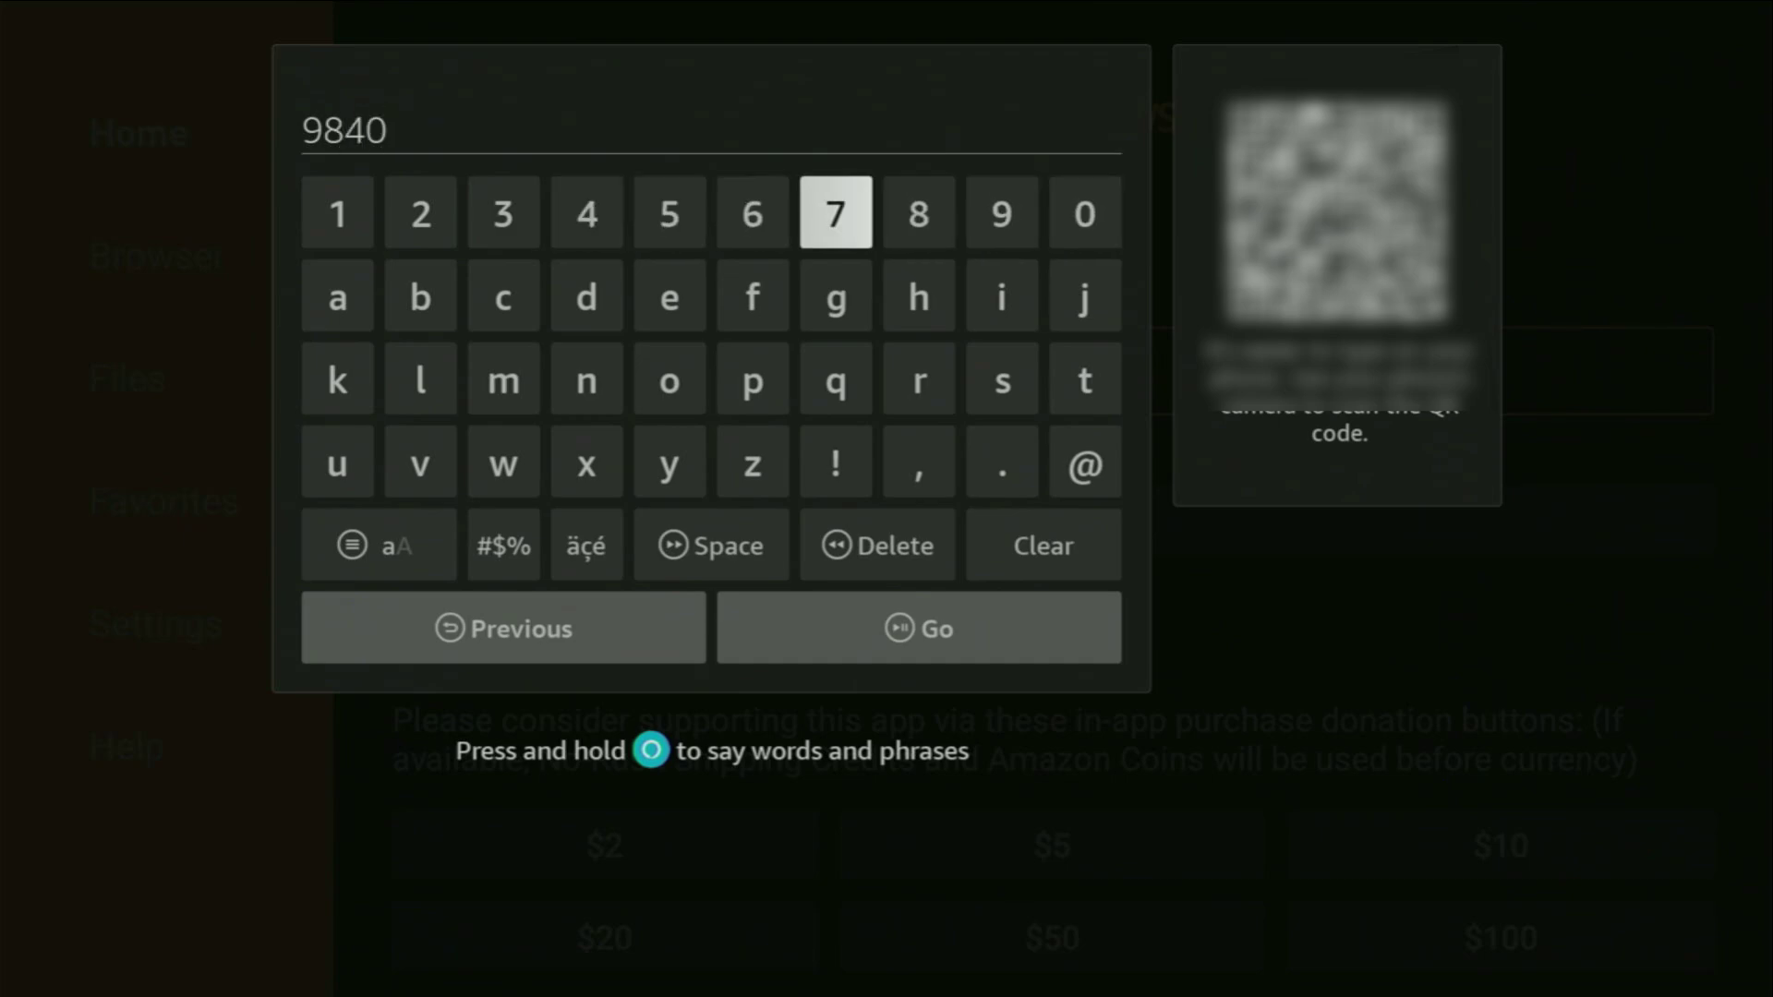
key("Return")
key("Left")
key("Return")
Submit the short code 984076 to load its redirect page.
key("Down")
key("Down")
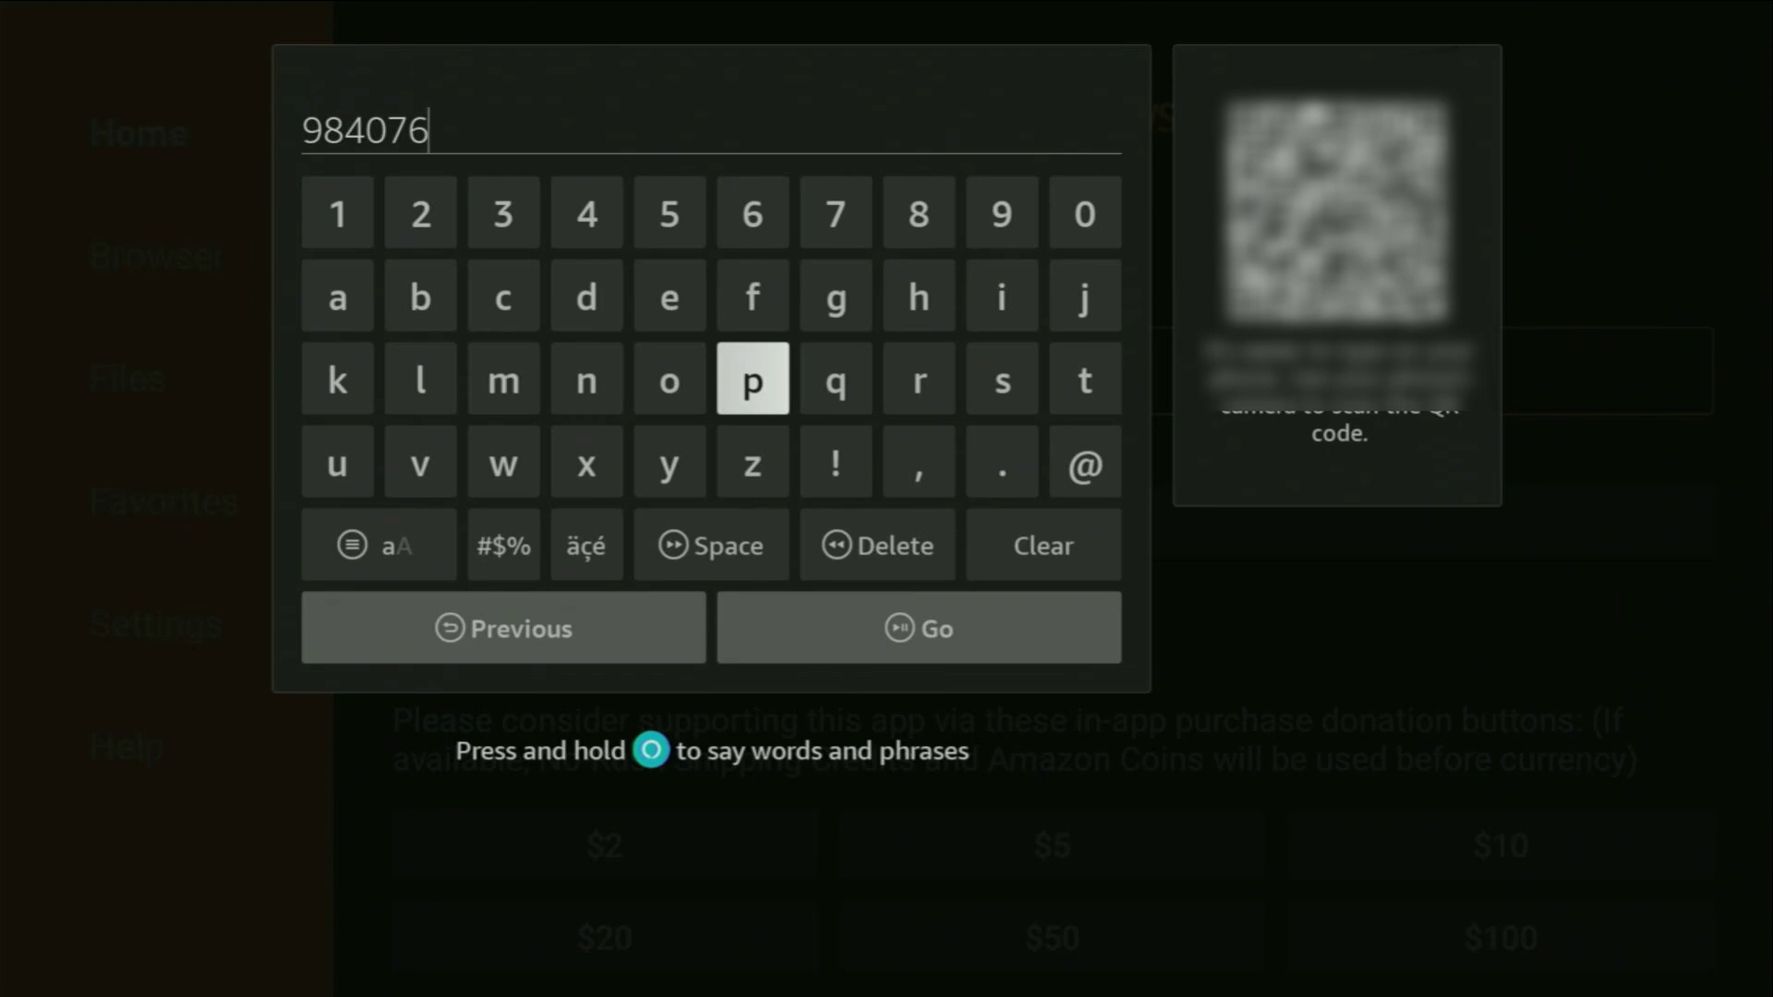
key("Down")
key("Down")
key("Down")
key("Right")
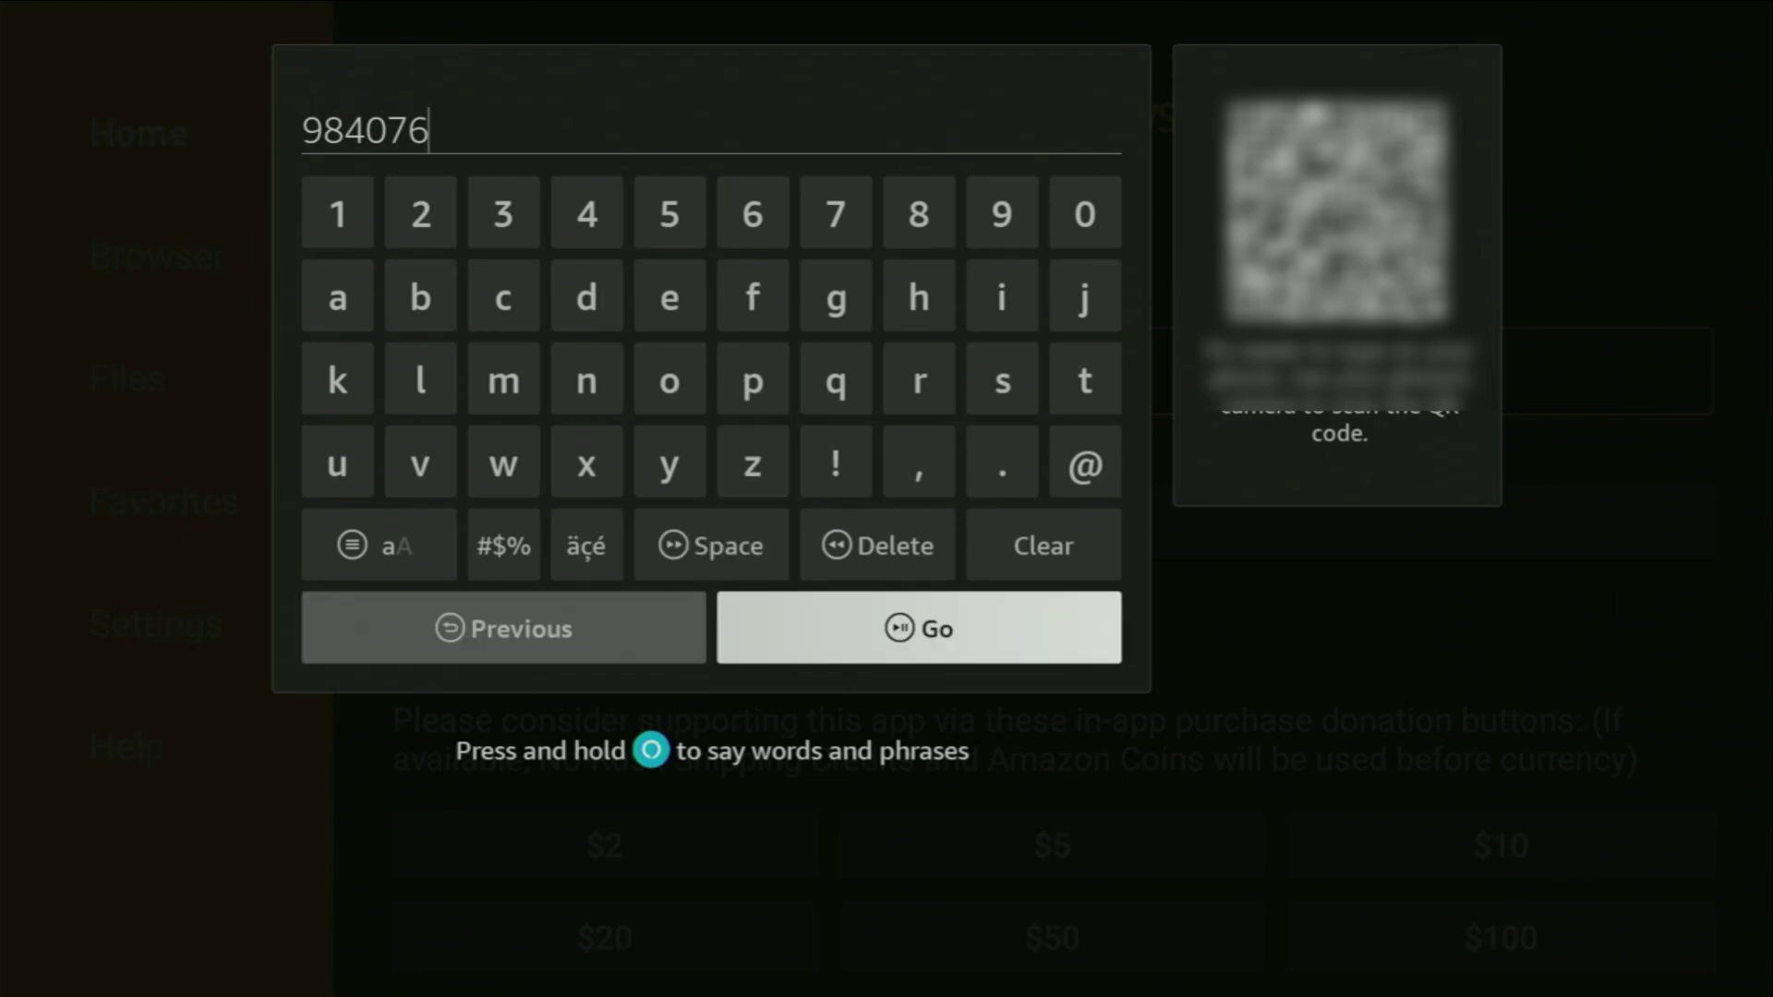
key("Return")
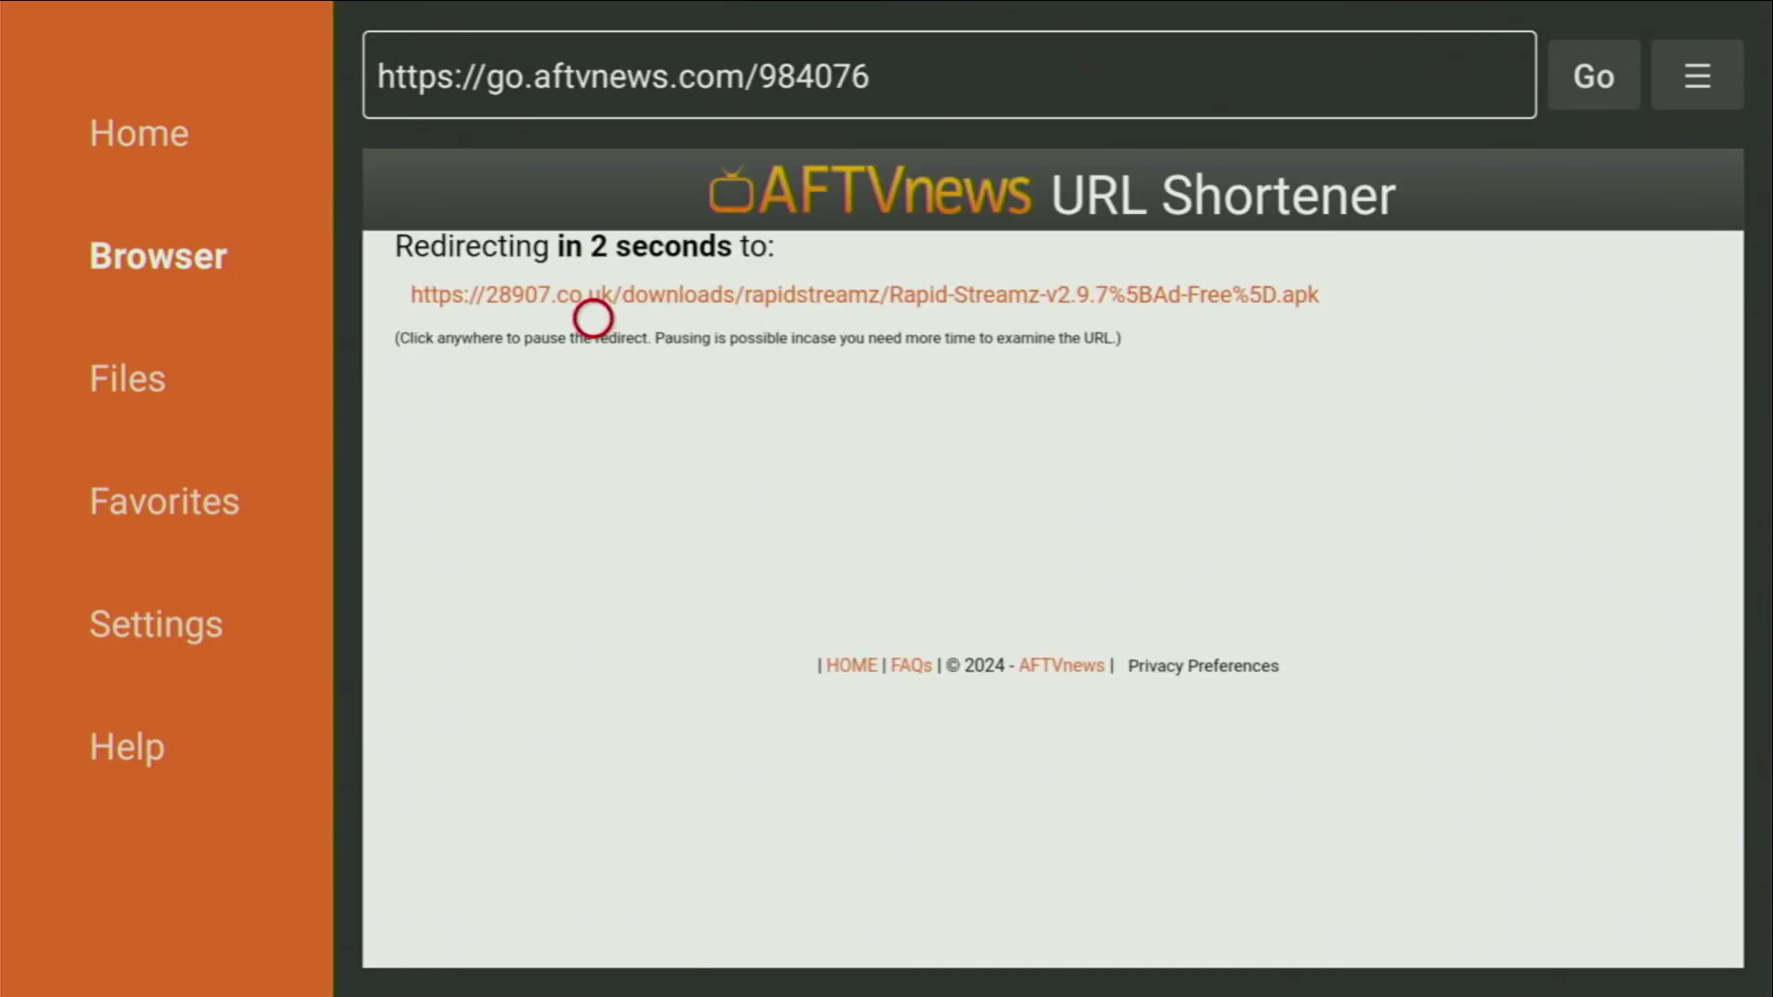
Download the Rapid-Streamz v2.9.7 Ad-Free apk from the redirect page and install Rapid Streamz Lite.
left_click(593, 319)
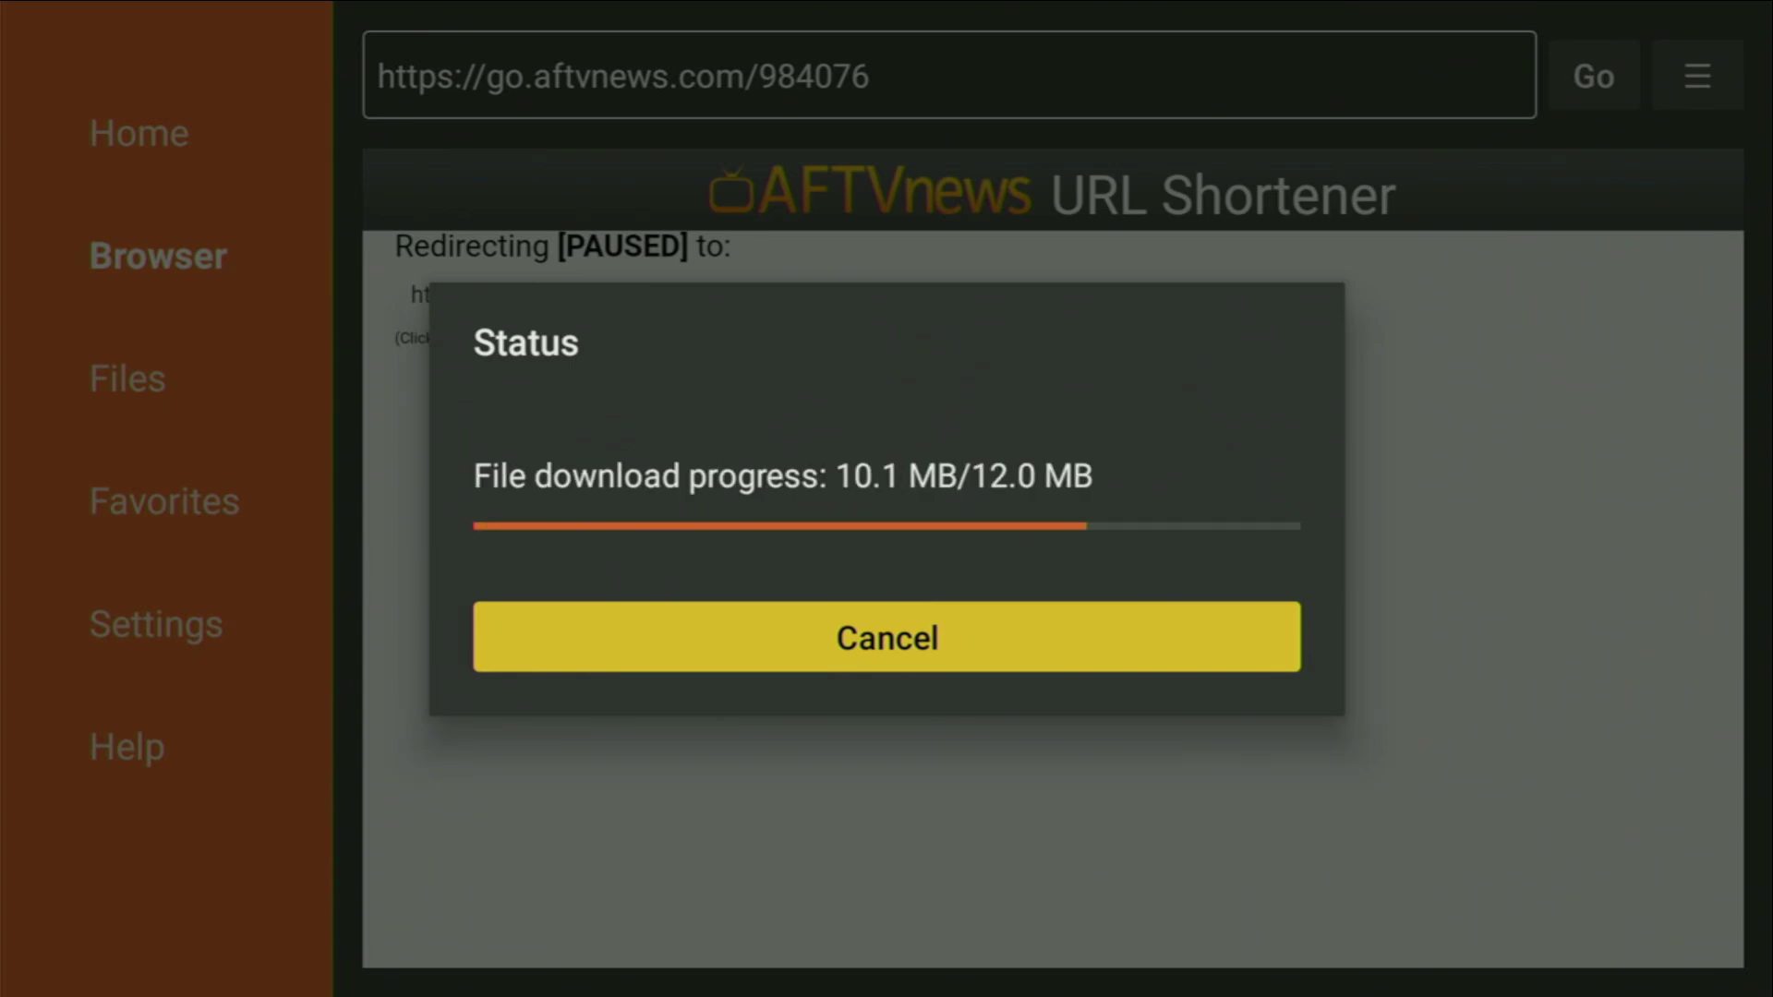
key("Return")
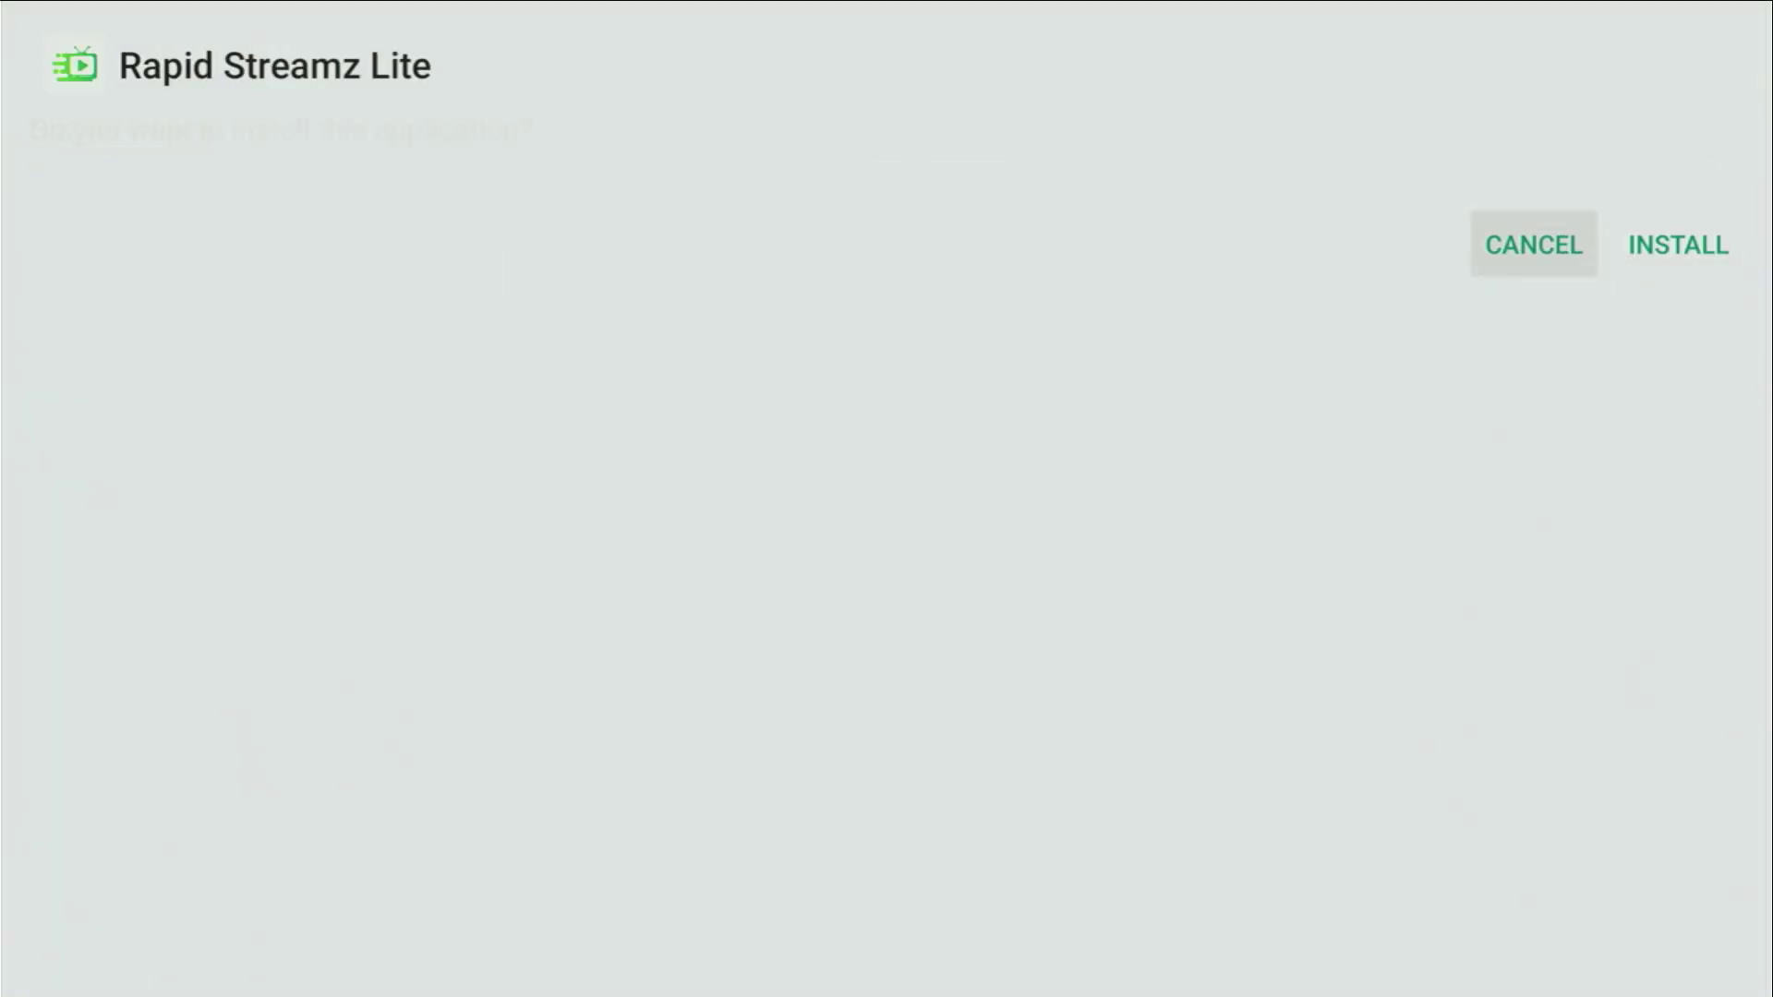
key("Right")
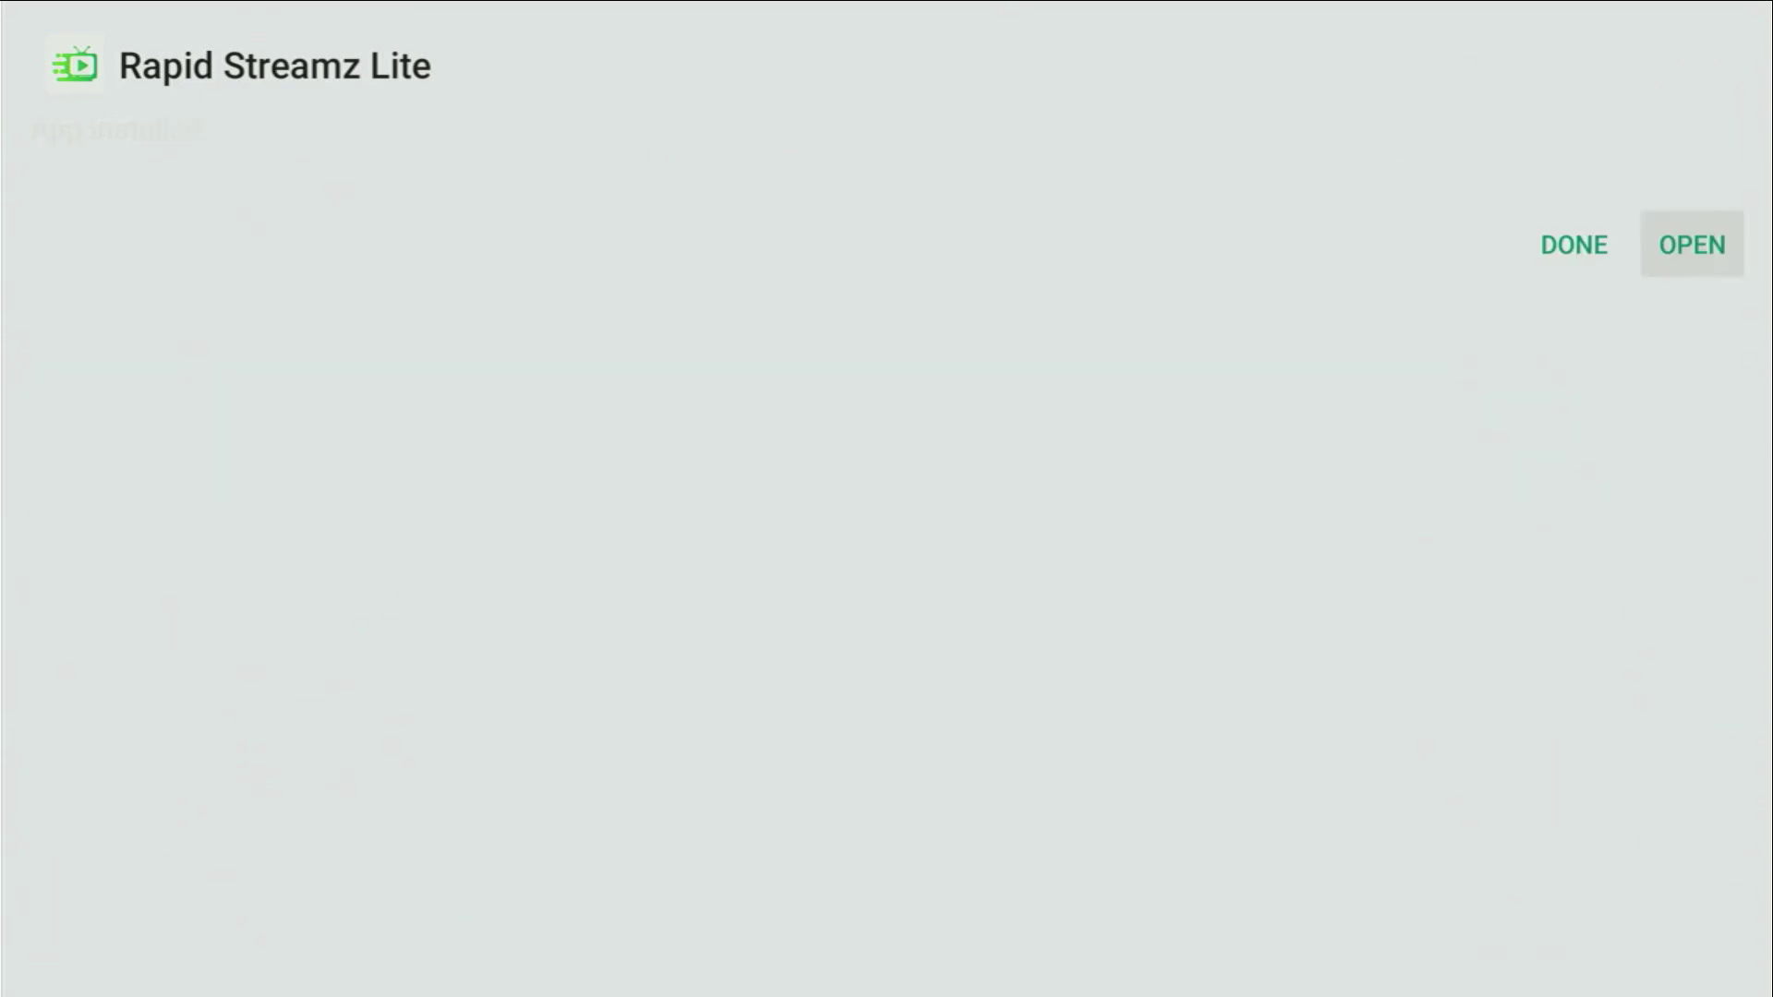
Finish the Rapid Streamz Lite installation and delete the downloaded Rapid-Streamz-v2.9.7[Ad-Free].apk file.
key("Left")
key("Return")
key("Right")
key("Return")
key("Left")
key("Return")
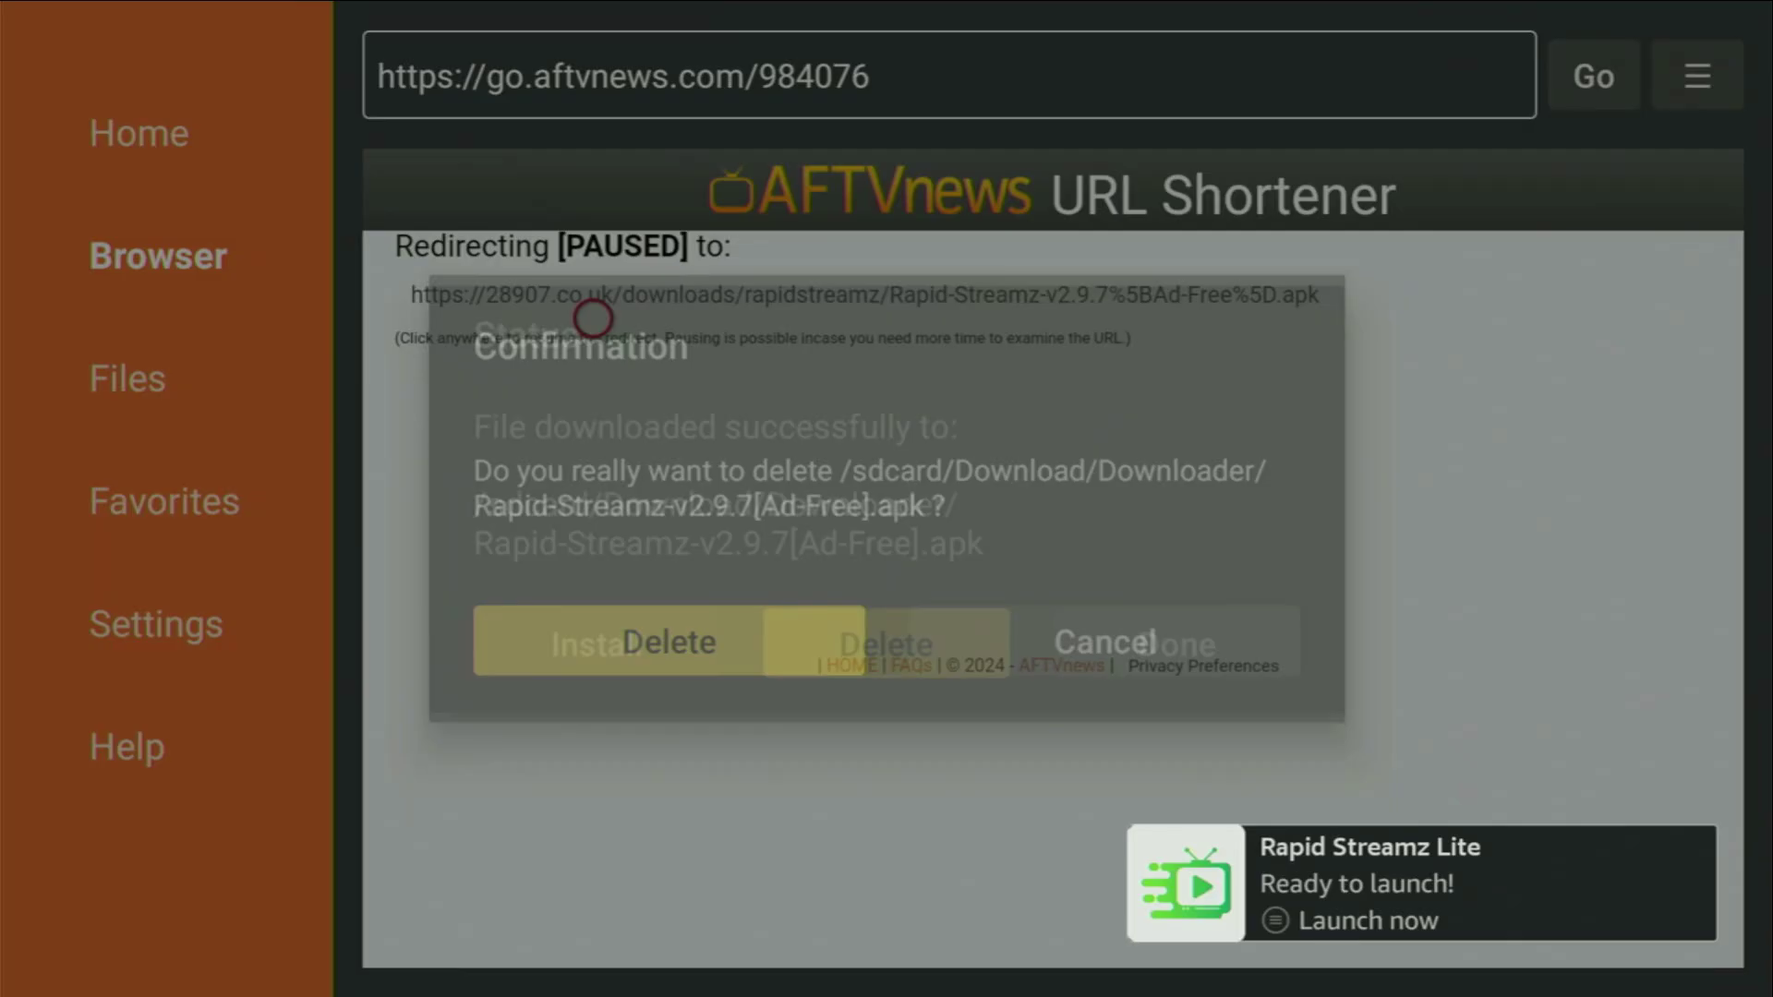
Return to the Fire TV home screen and open the full Your Apps & Channels list.
key("Home")
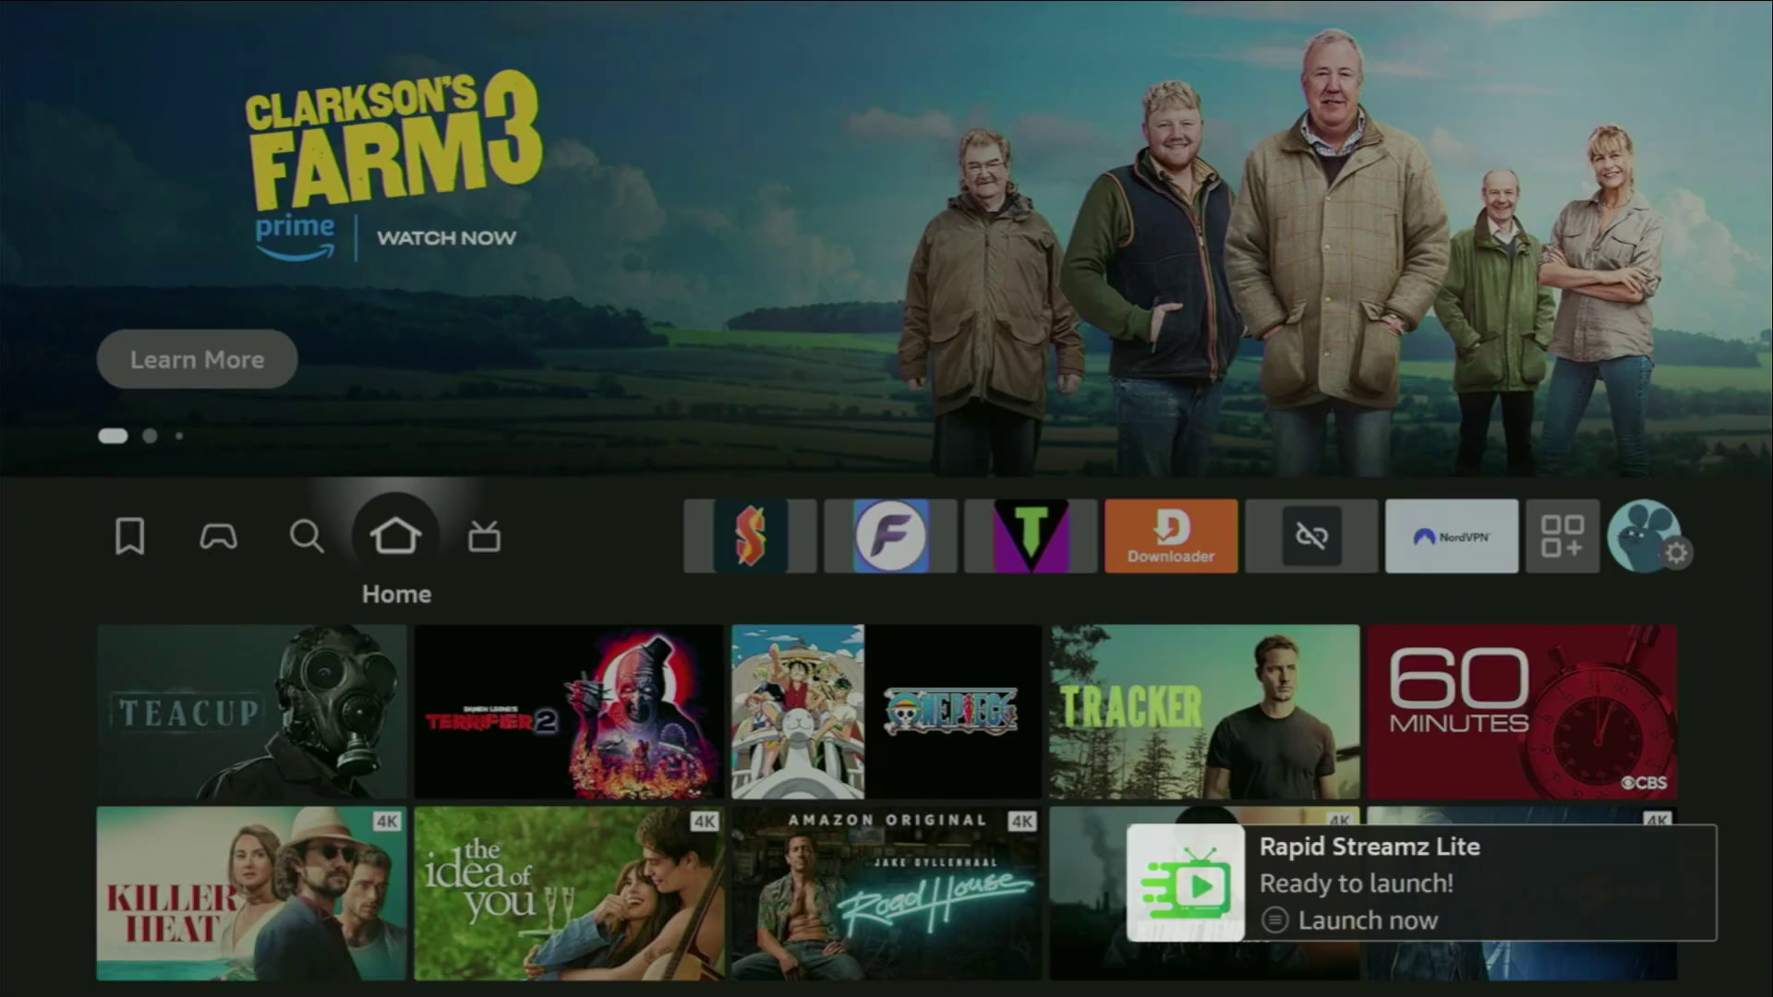
key("Right")
key("Right")
key("Right")
key("Right")
key("Right")
key("Right")
key("Right")
key("Right")
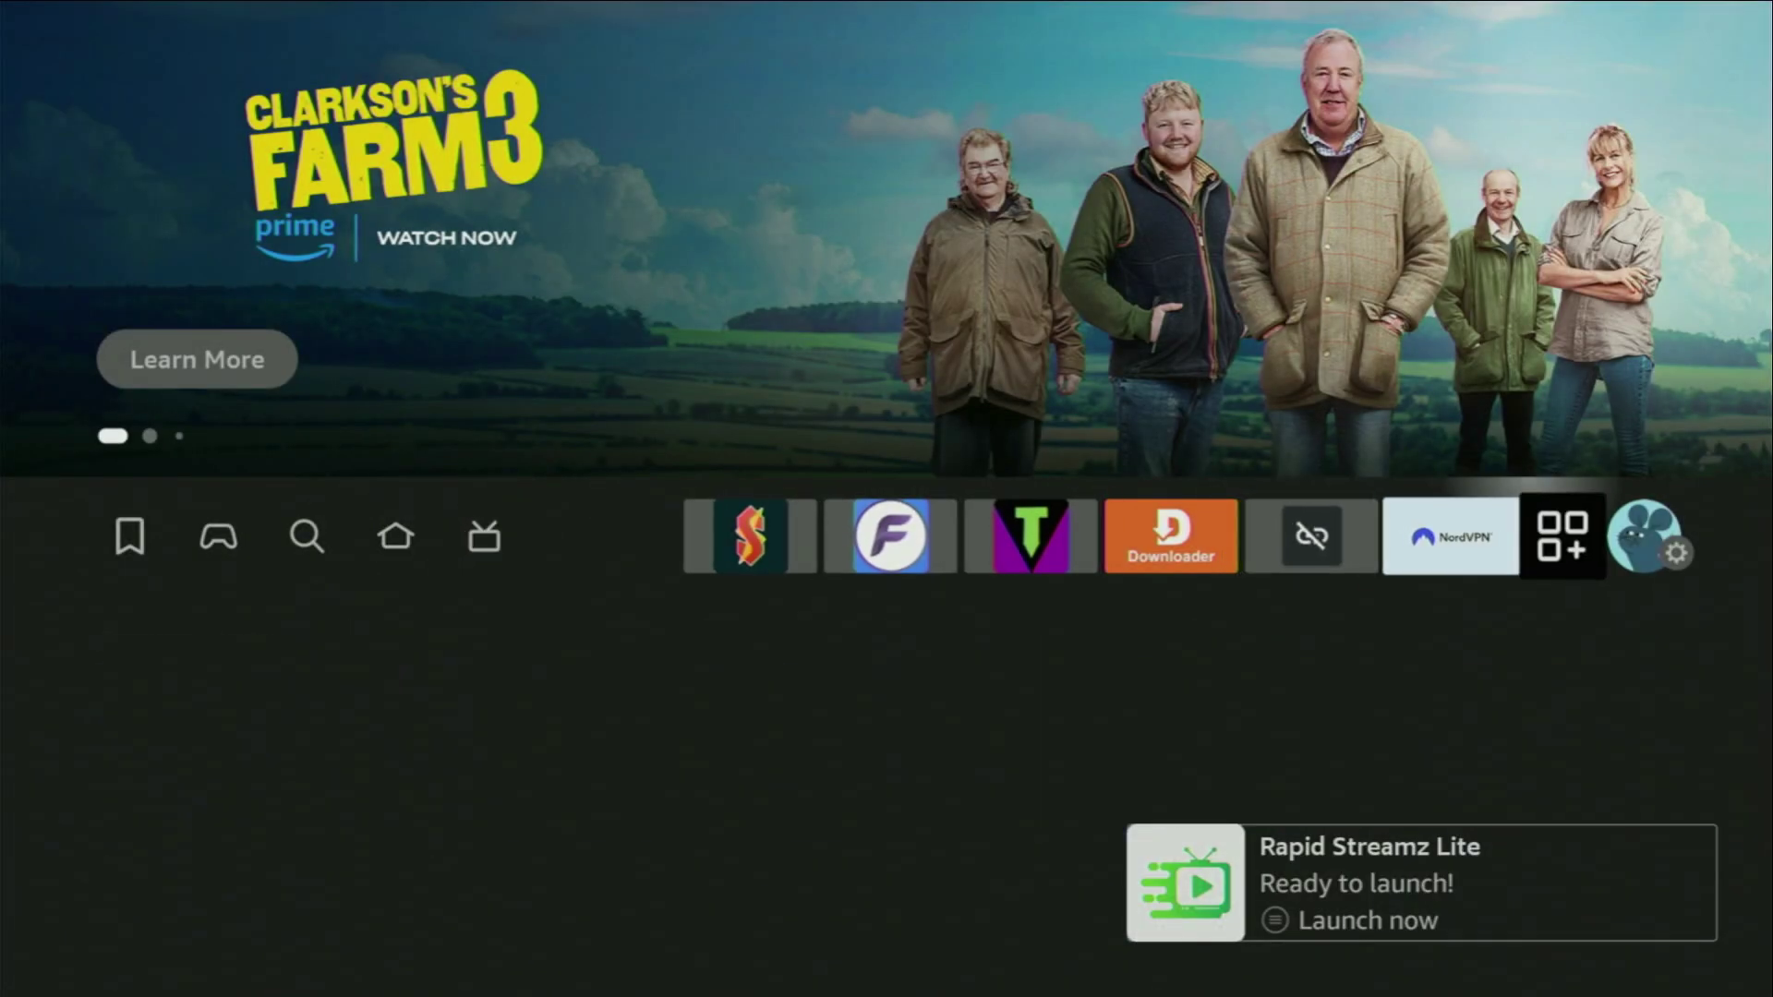
key("Return")
Move the Rapid Streamz Lite app to the front of Your Apps & Channels.
key("Down")
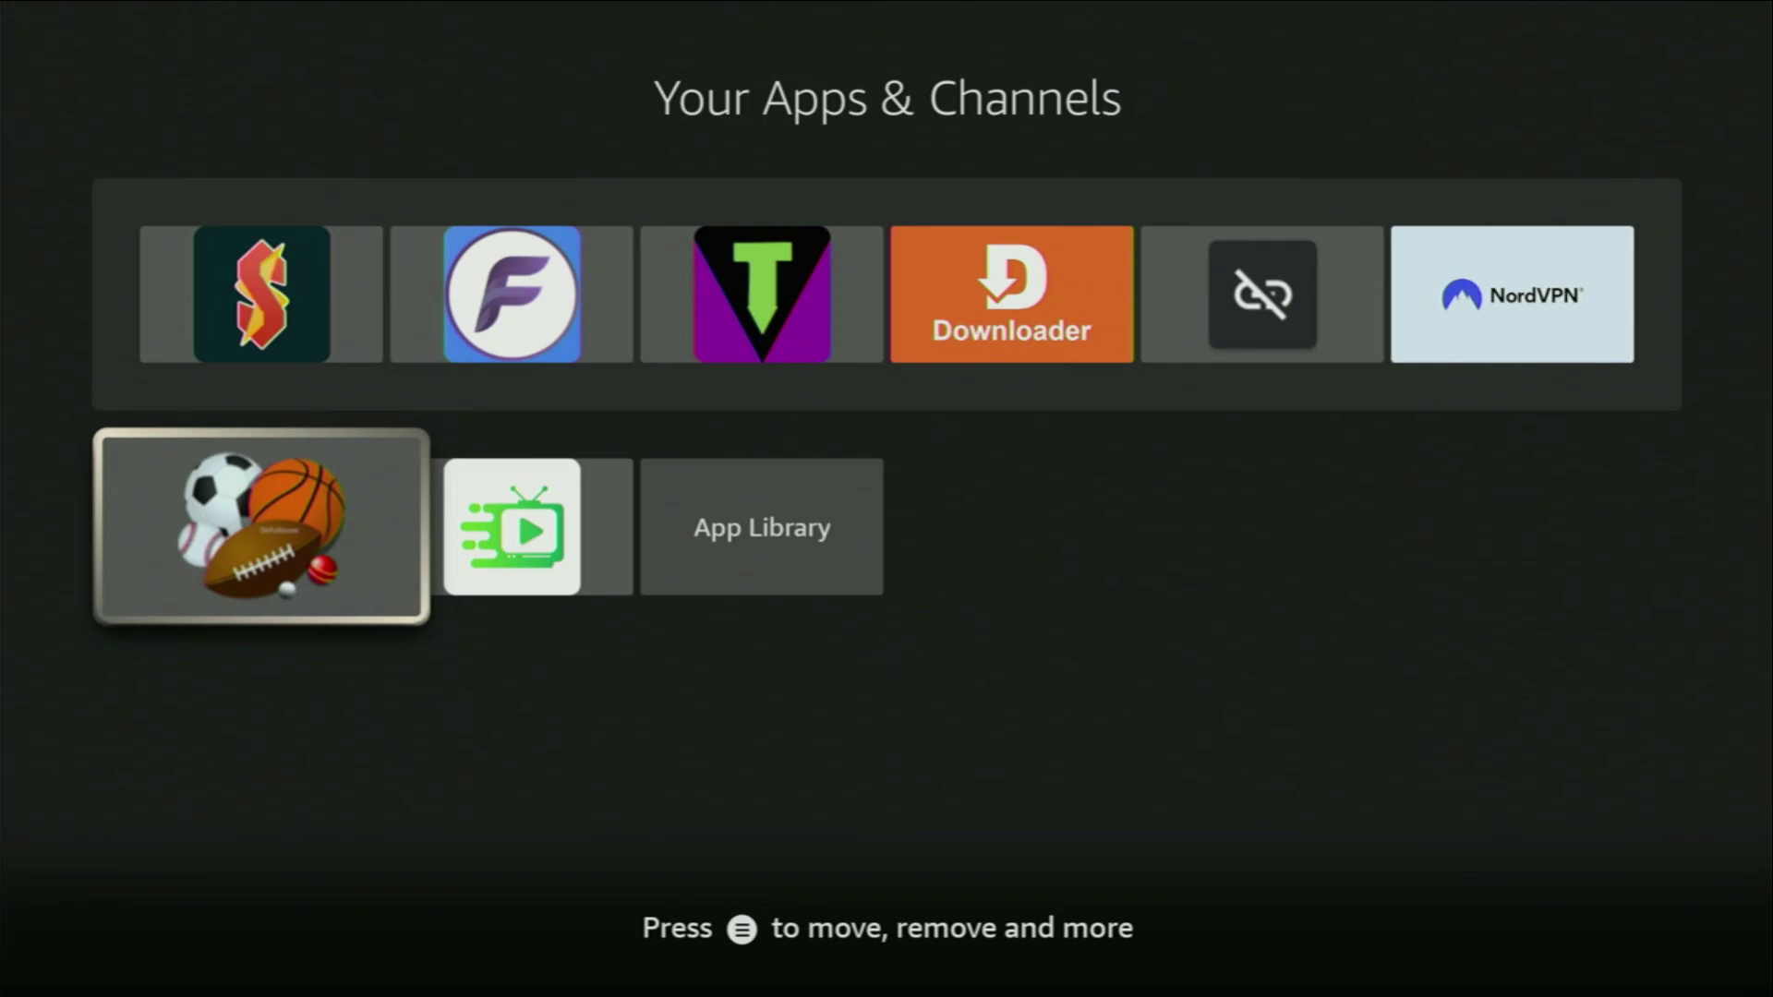
key("Right")
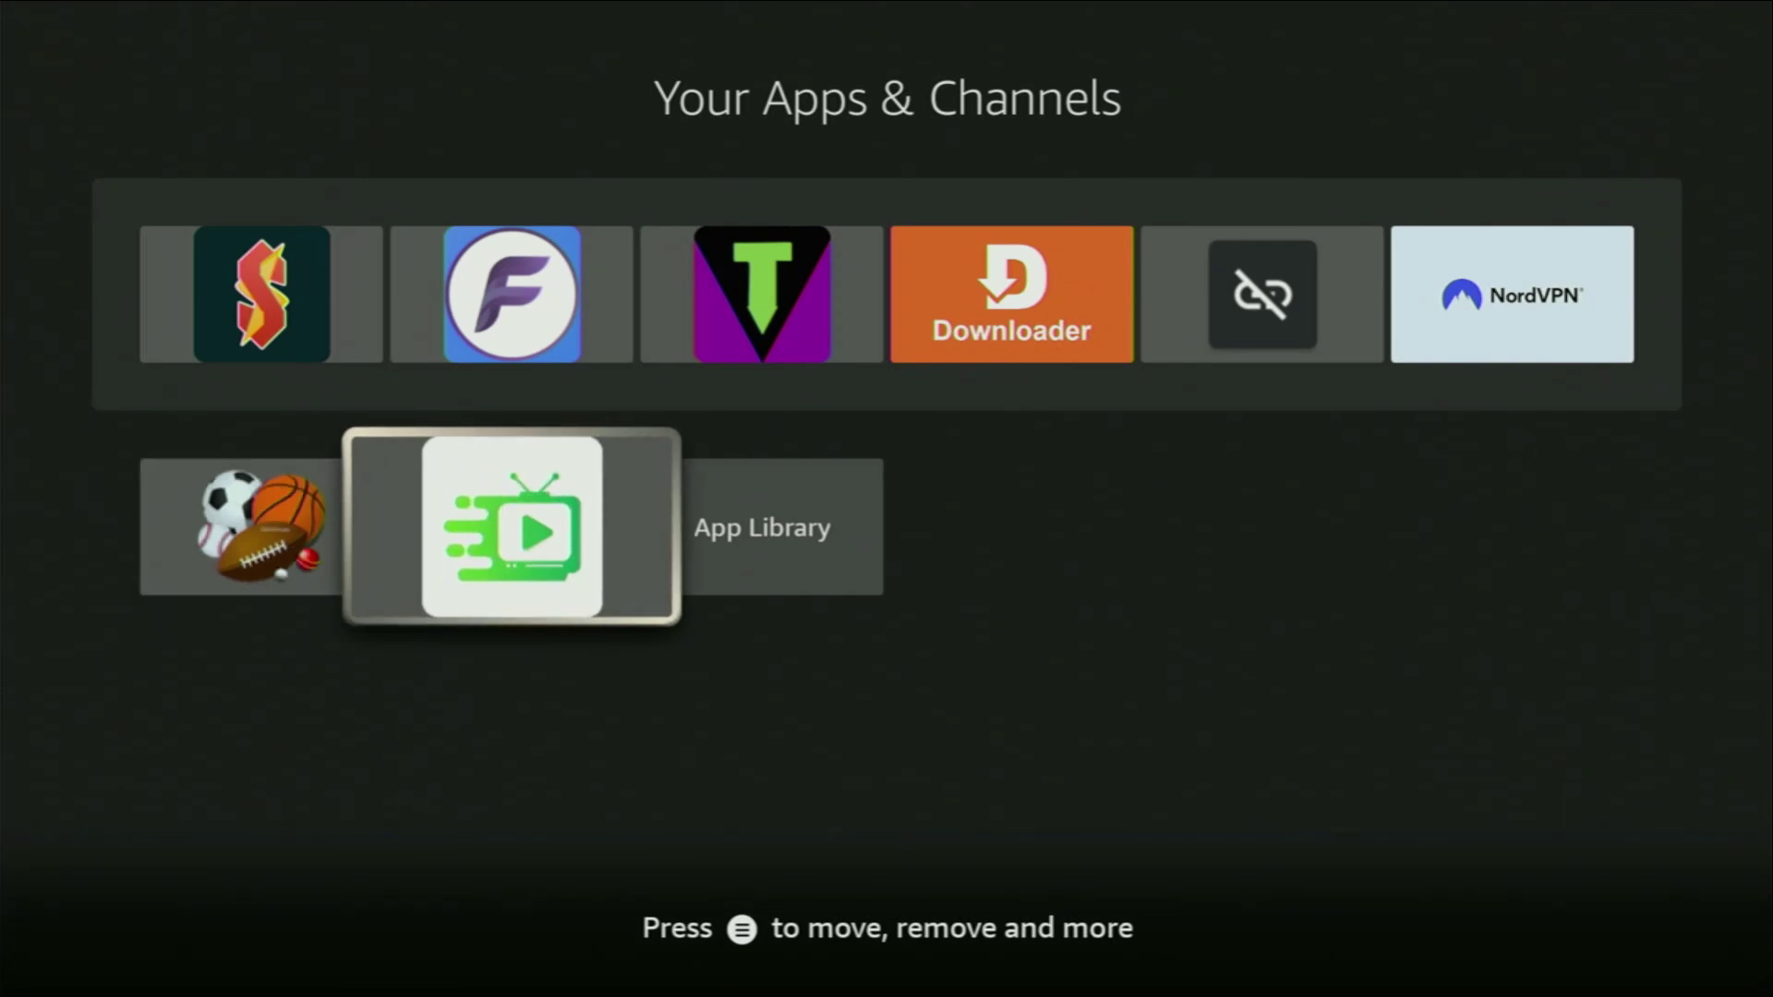
key("Menu")
key("Return")
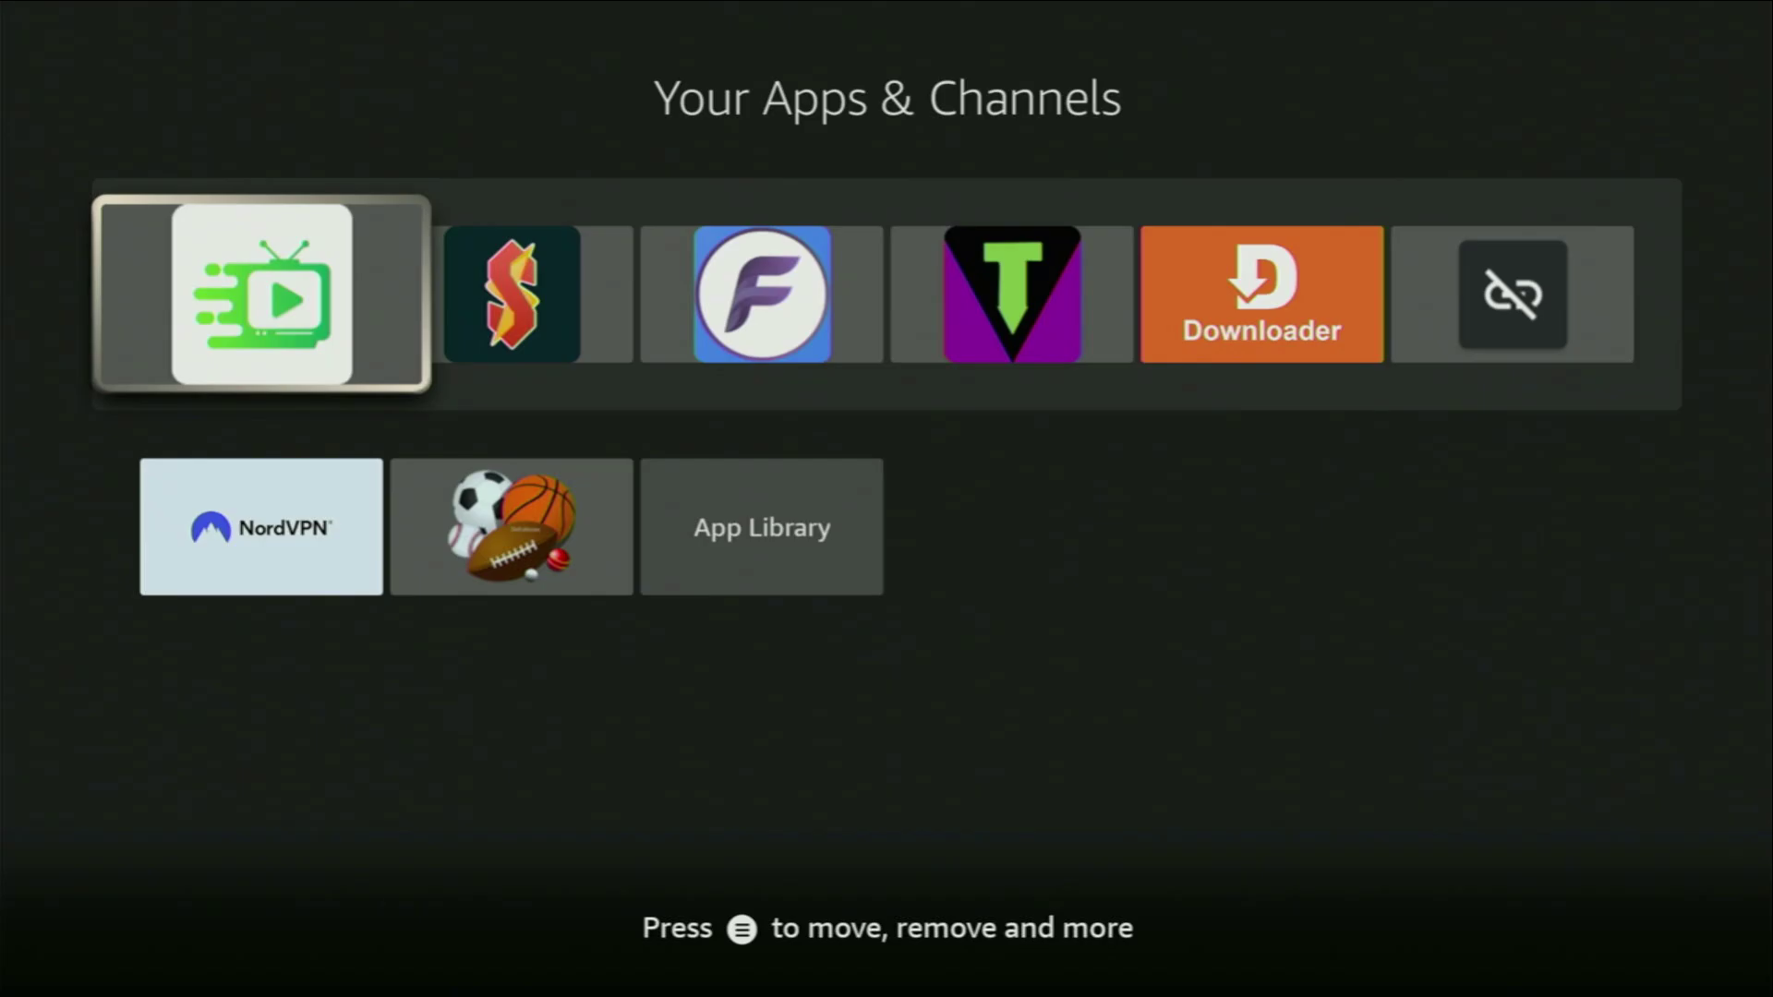
Launch Rapid Streamz Lite and look through its sports and country TV categories.
key("Return")
key("Right")
key("Right")
key("Right")
key("Right")
key("Down")
key("Down")
key("Down")
key("Down")
key("Down")
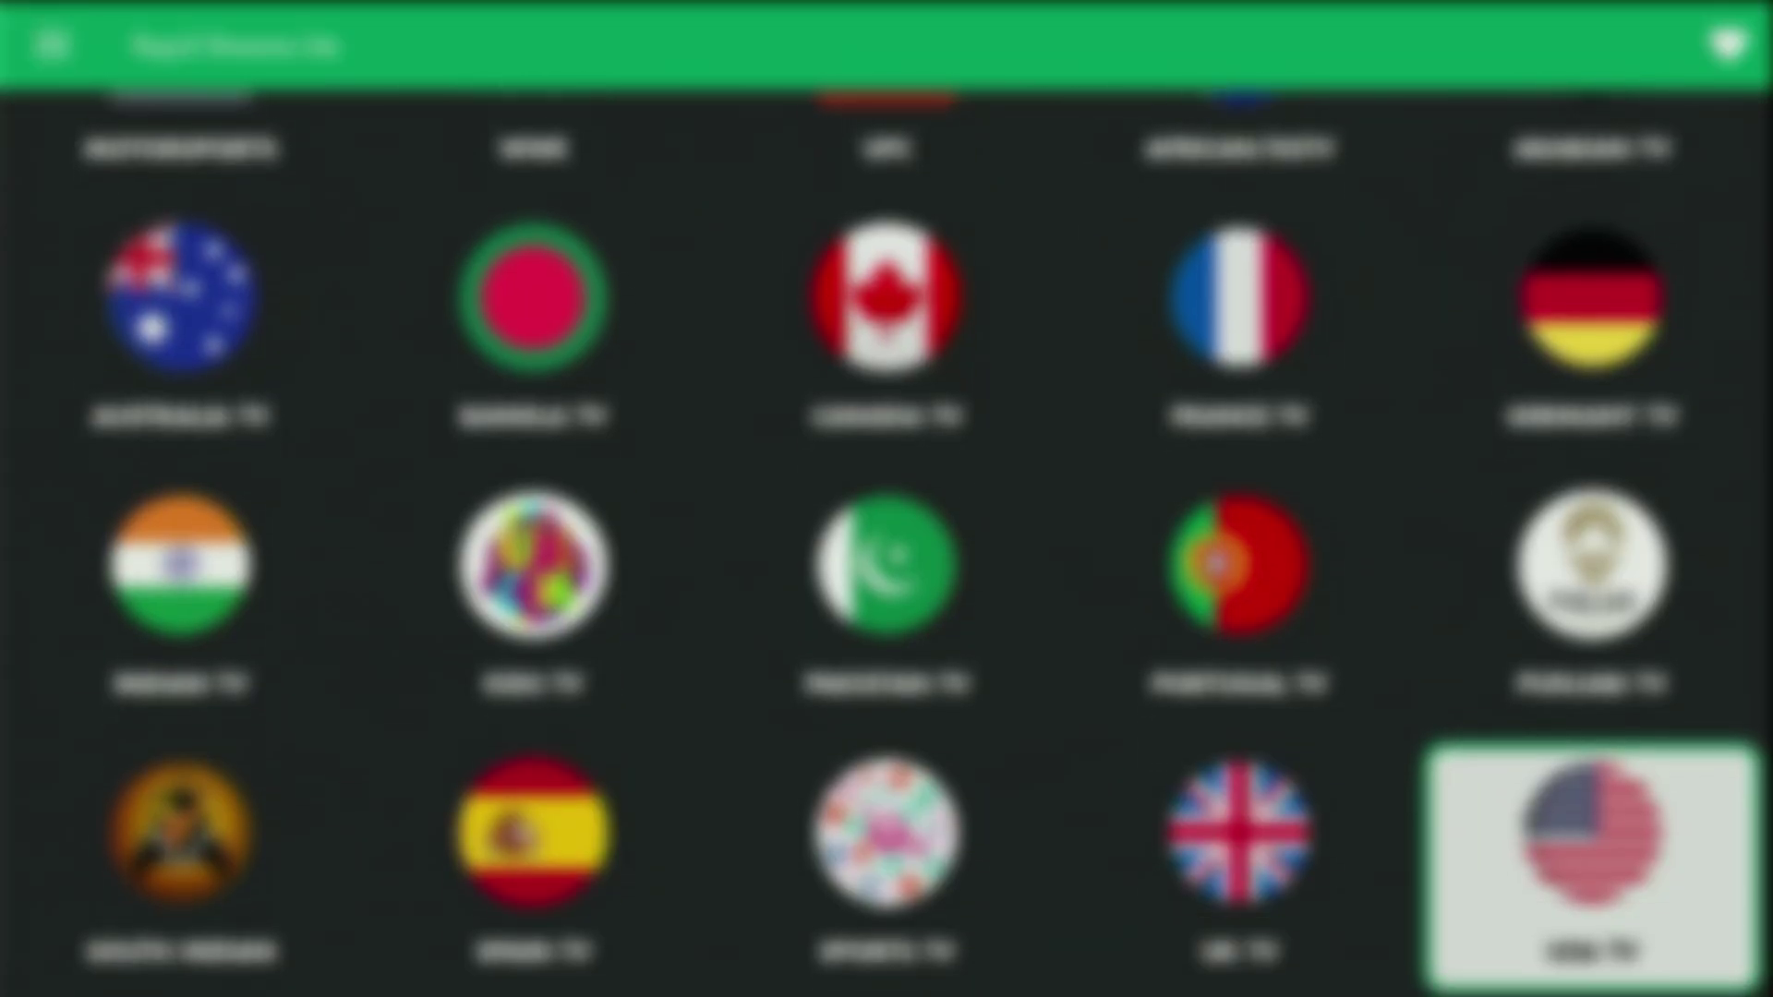
key("Left")
key("Left")
key("Left")
key("Left")
key("Down")
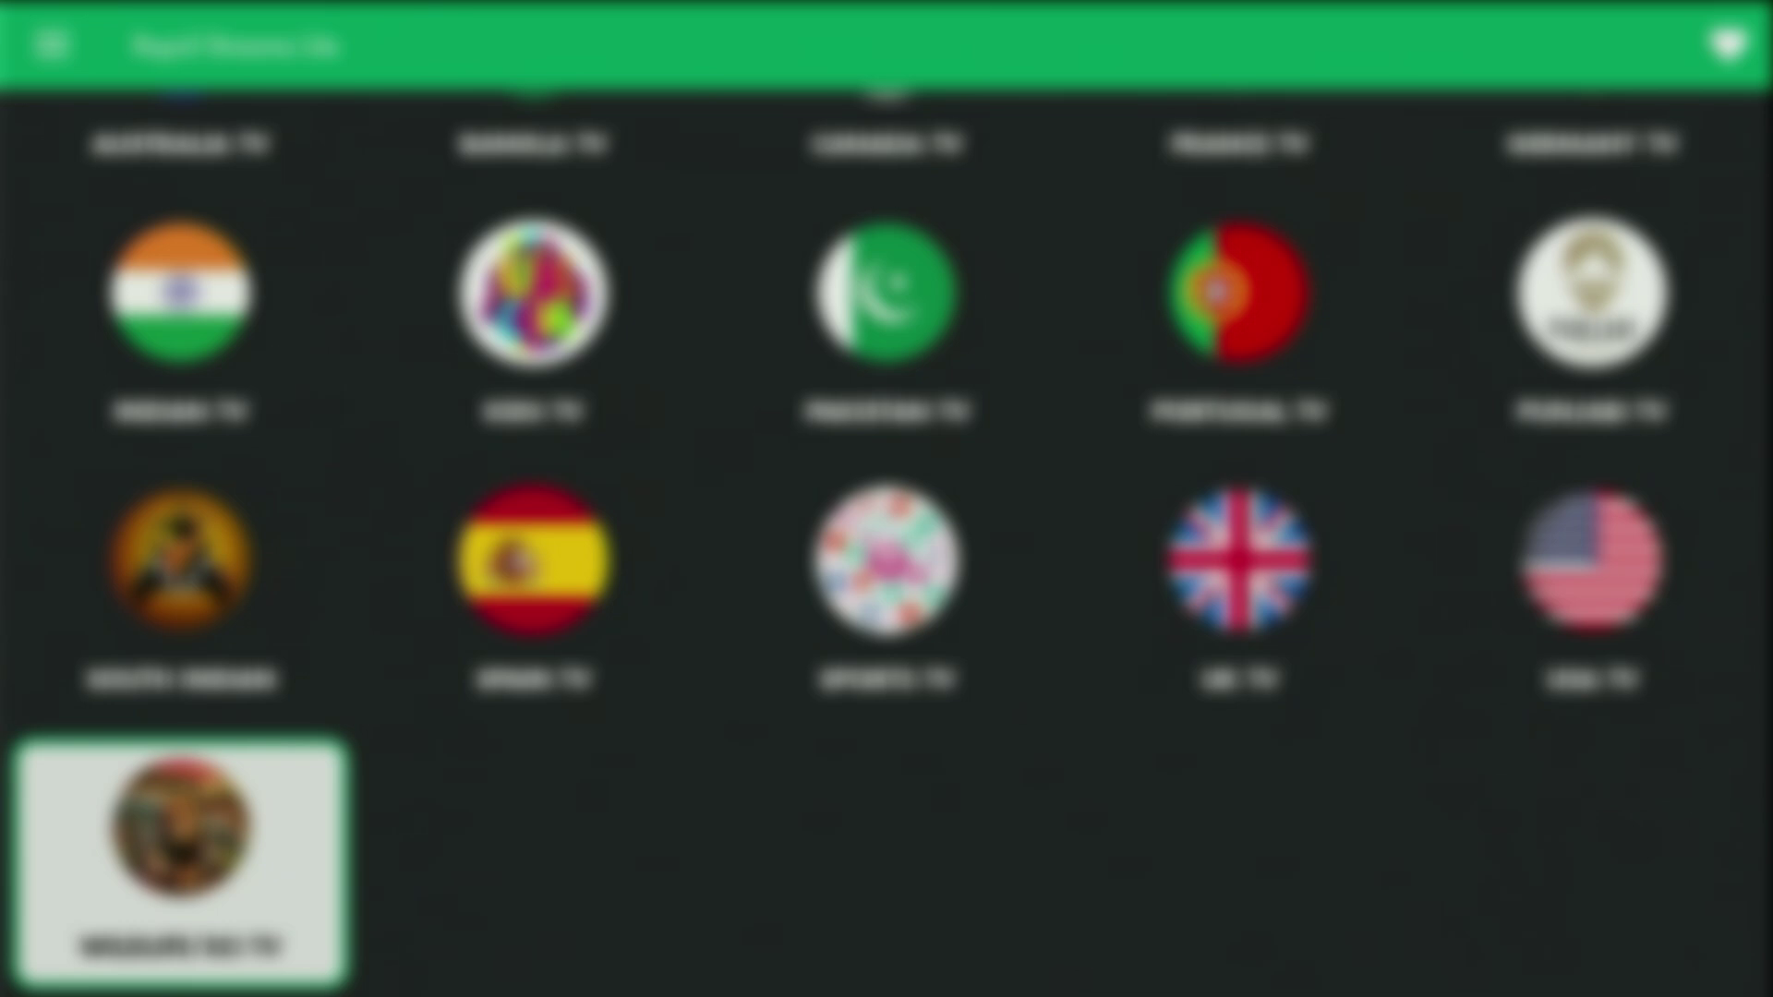
key("Up")
key("Up")
key("Up")
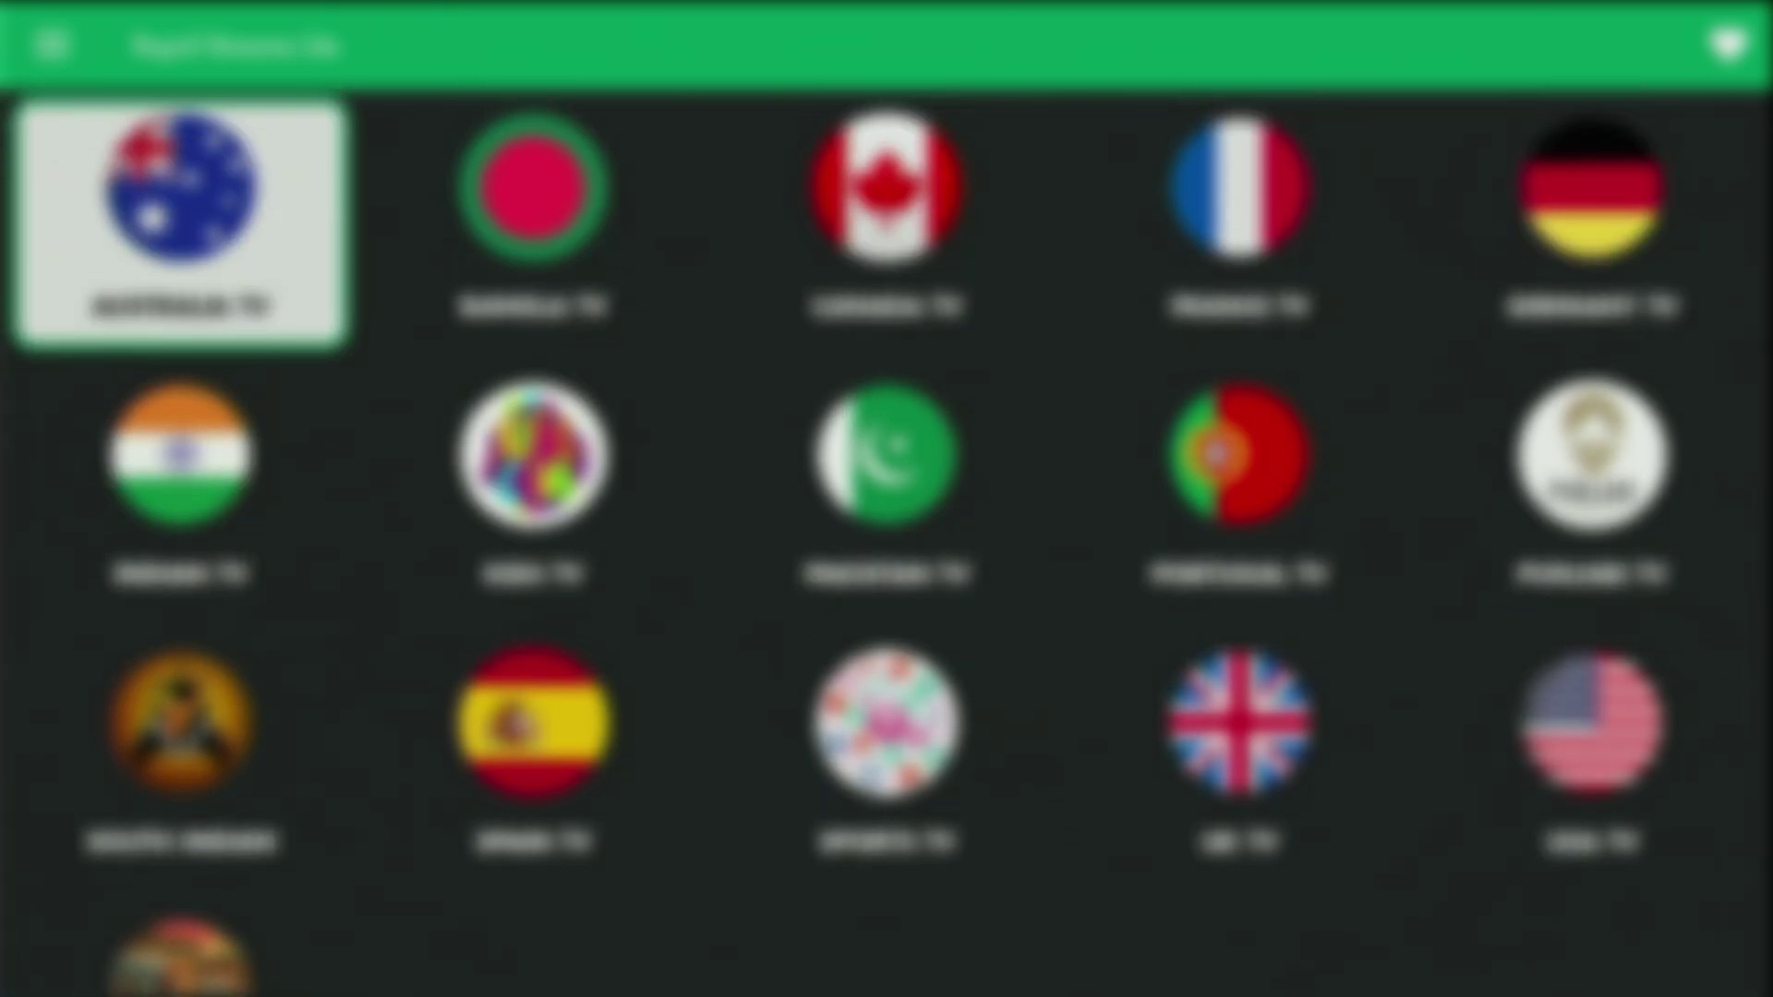
key("Up")
key("Up")
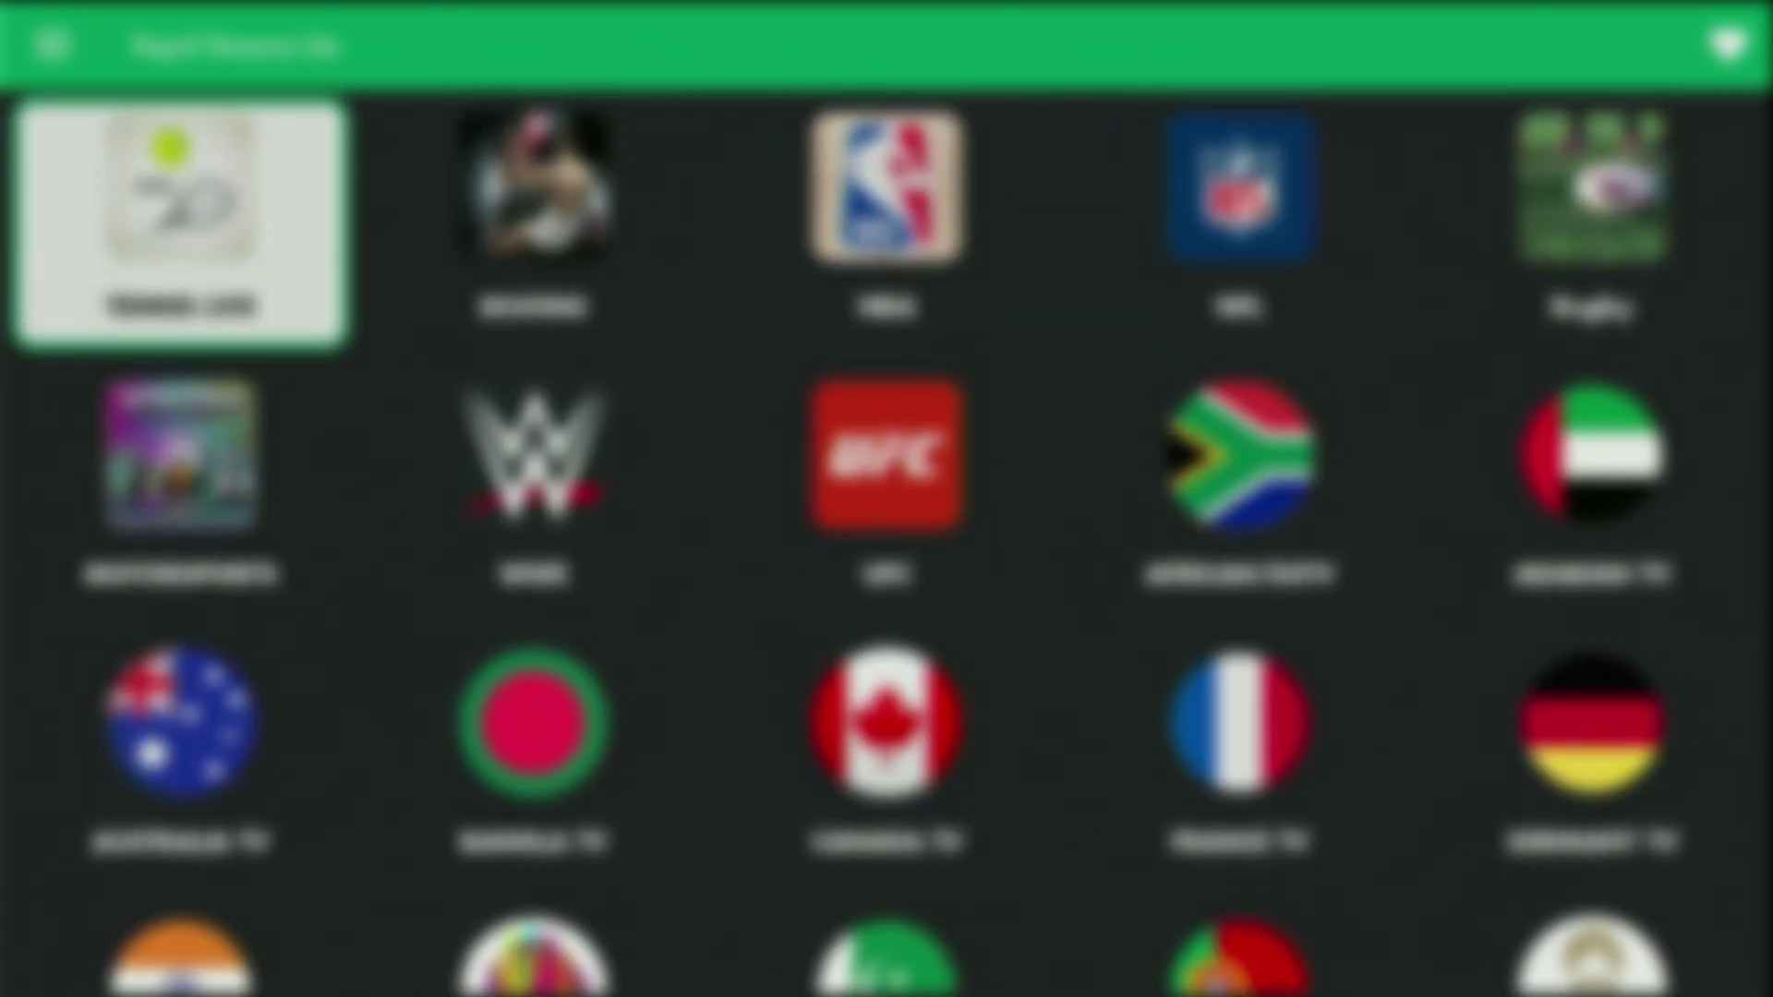
key("Up")
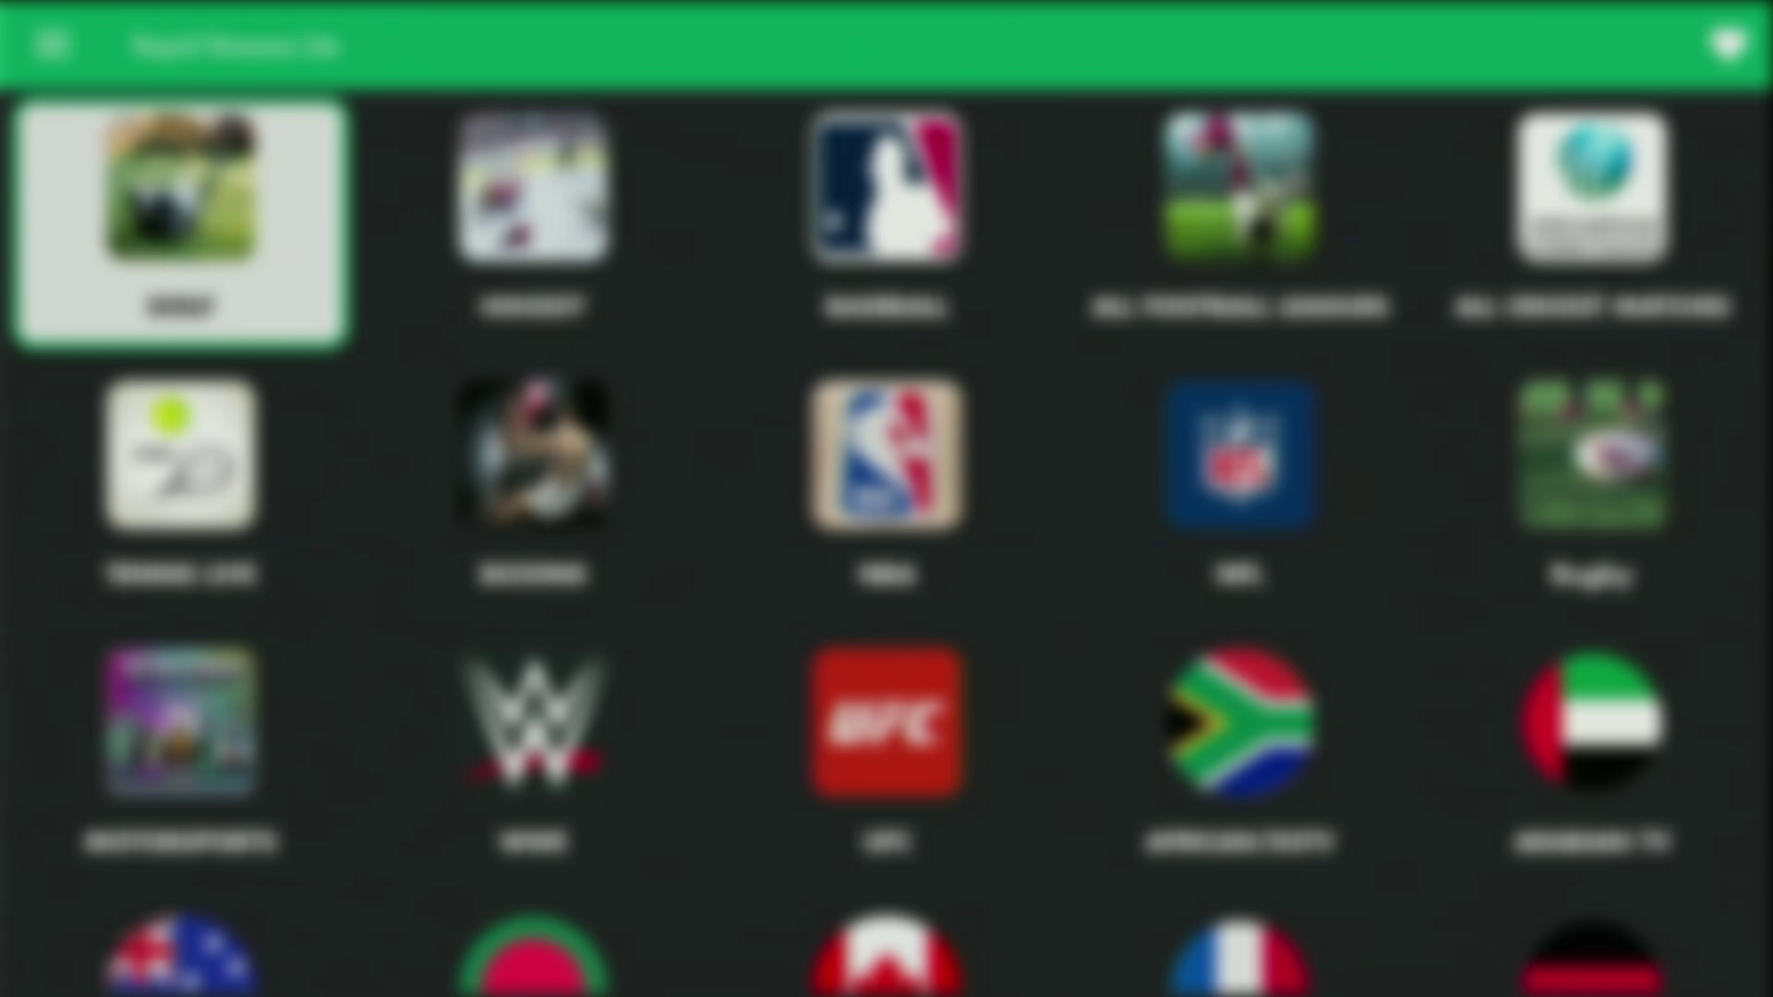
key("Right")
key("Right")
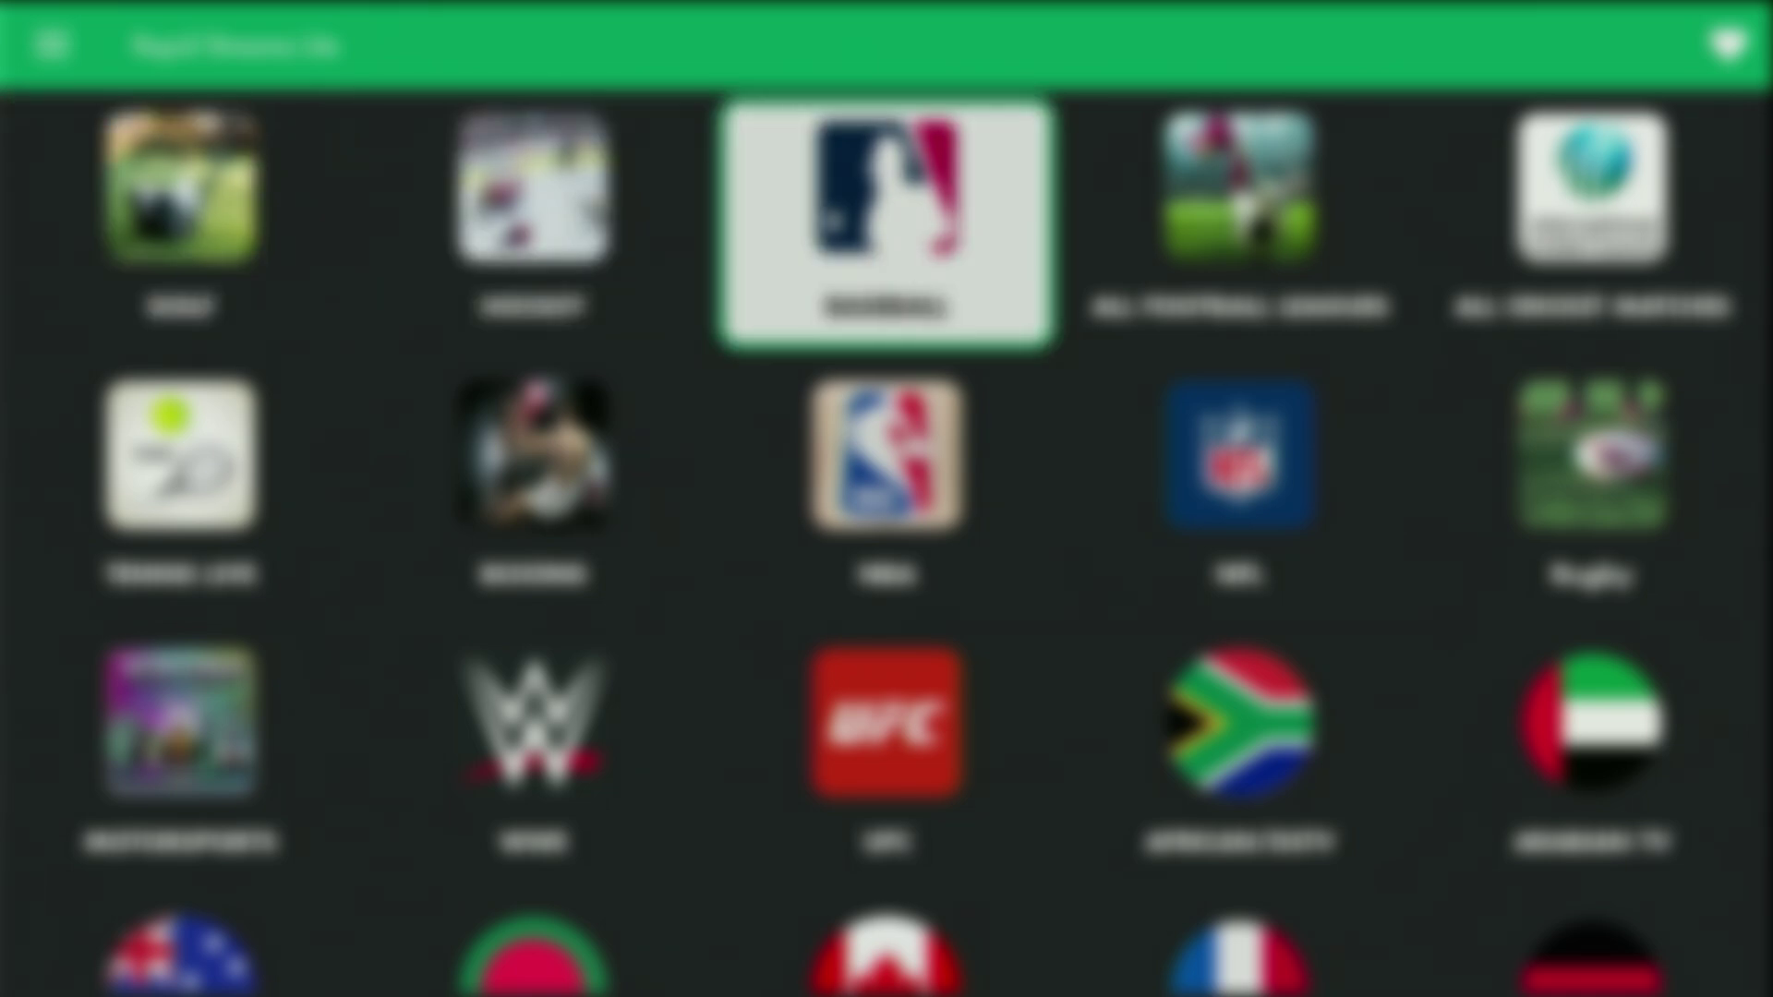
Return to the Fire TV home screen and launch Downloader again.
key("Home")
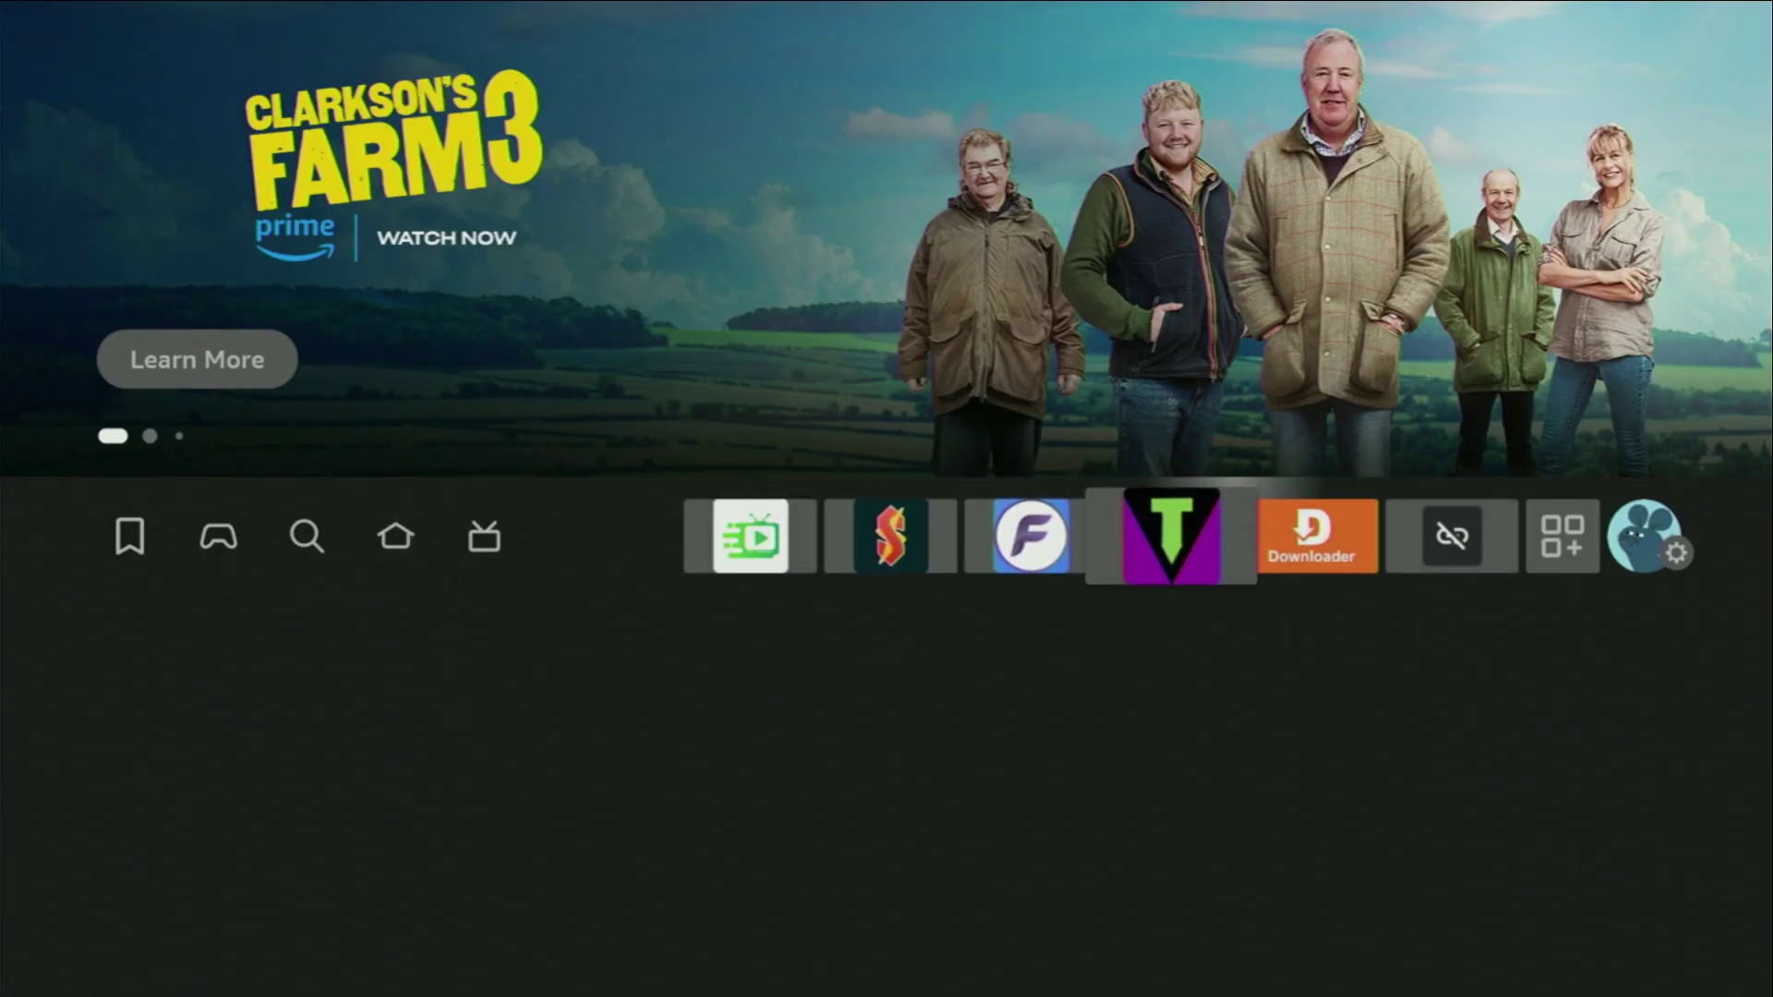
key("Right")
key("Return")
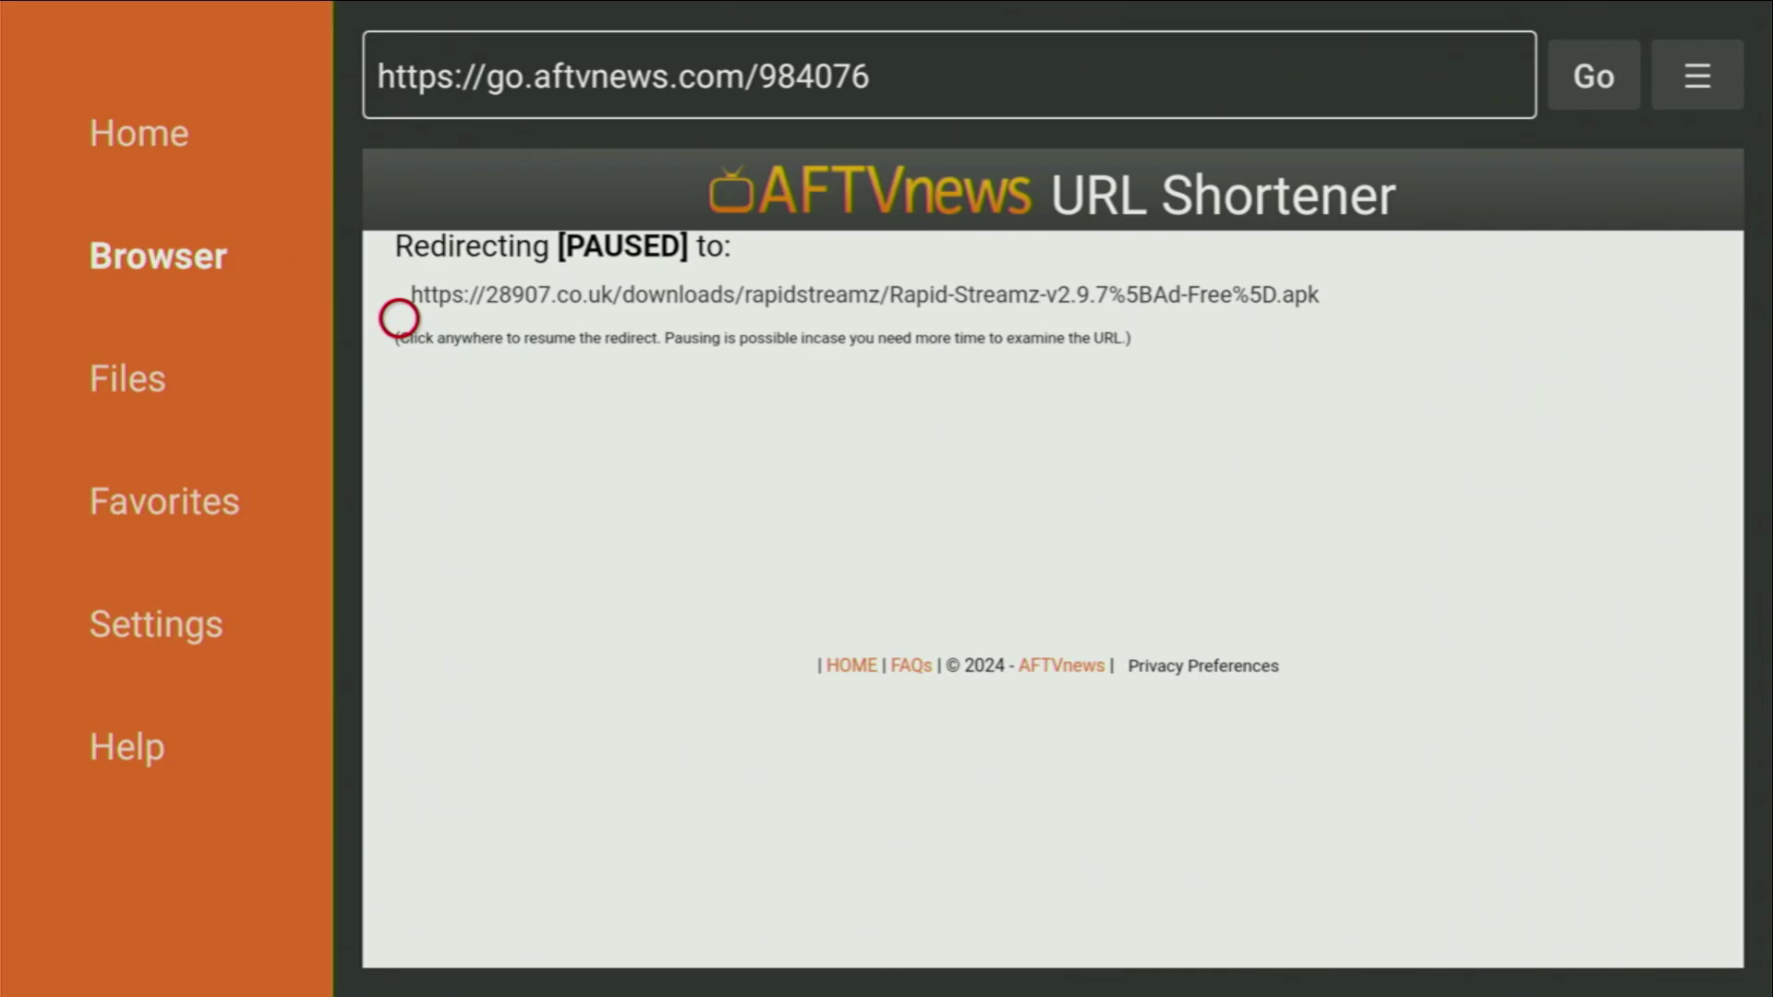
Open Downloader's URL entry field on its Home section and clear the short code 984076.
key("Escape")
key("Right")
key("Return")
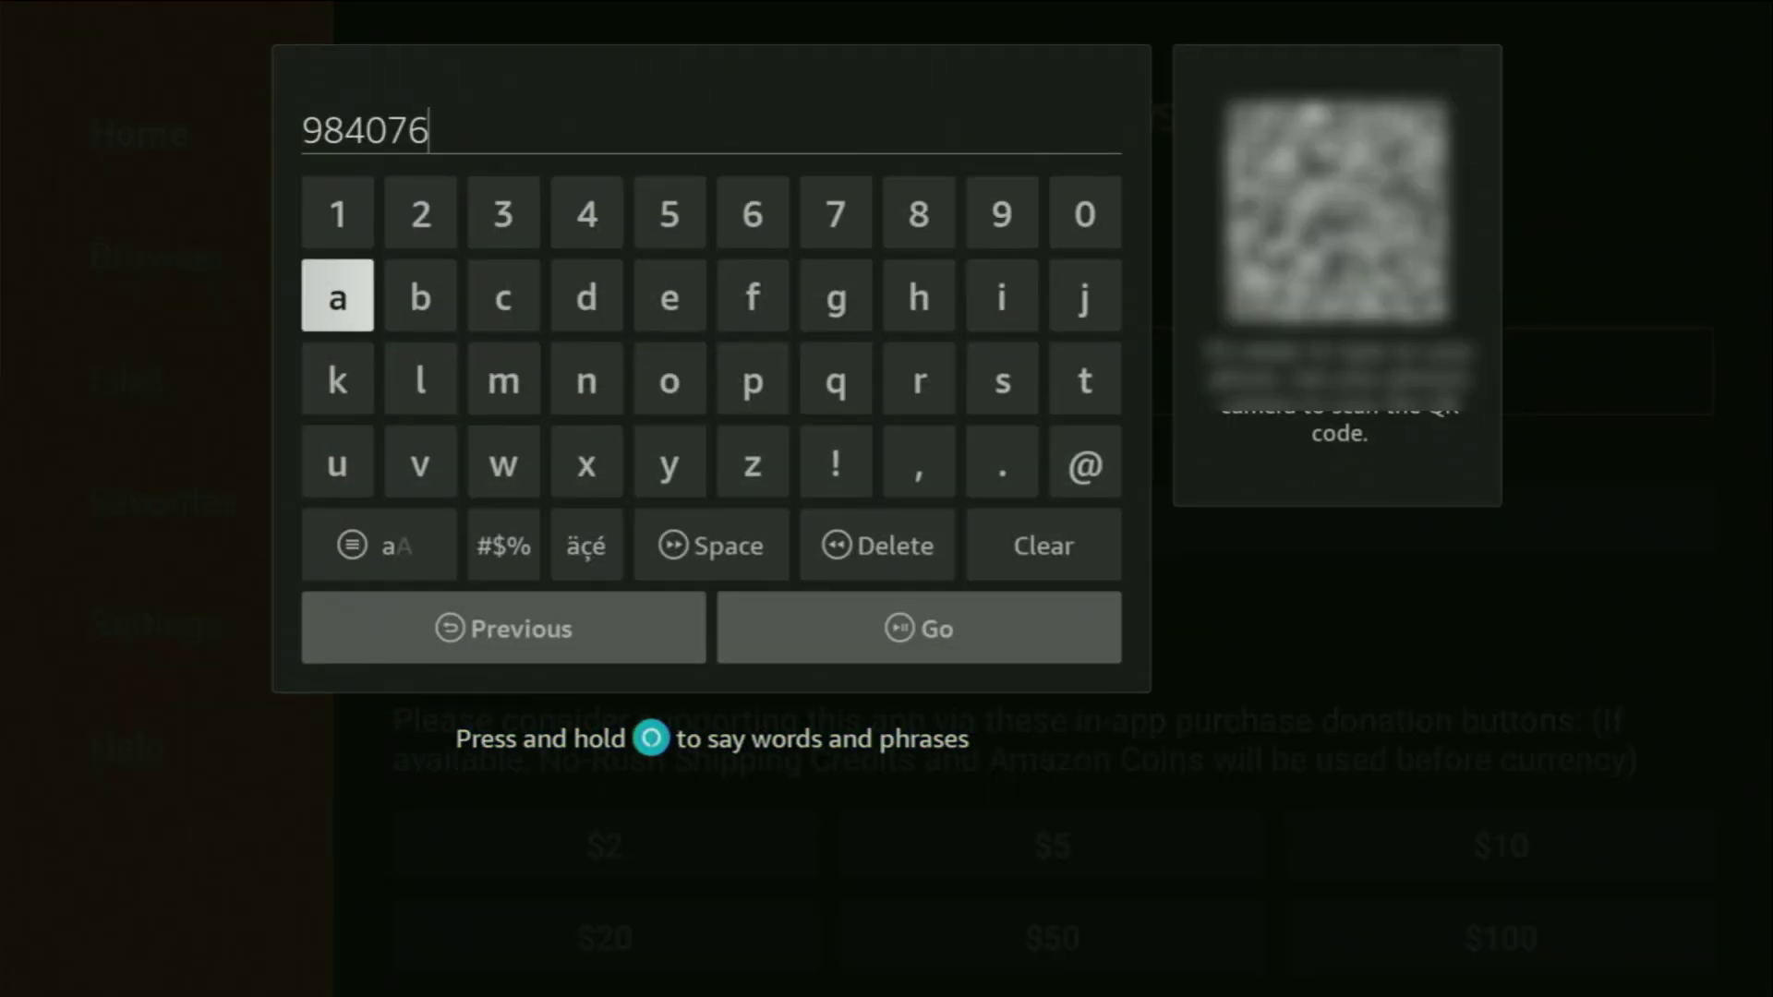
key("Down")
key("Down")
key("Down")
key("Right")
key("Right")
key("Right")
key("Right")
key("Right")
key("Return")
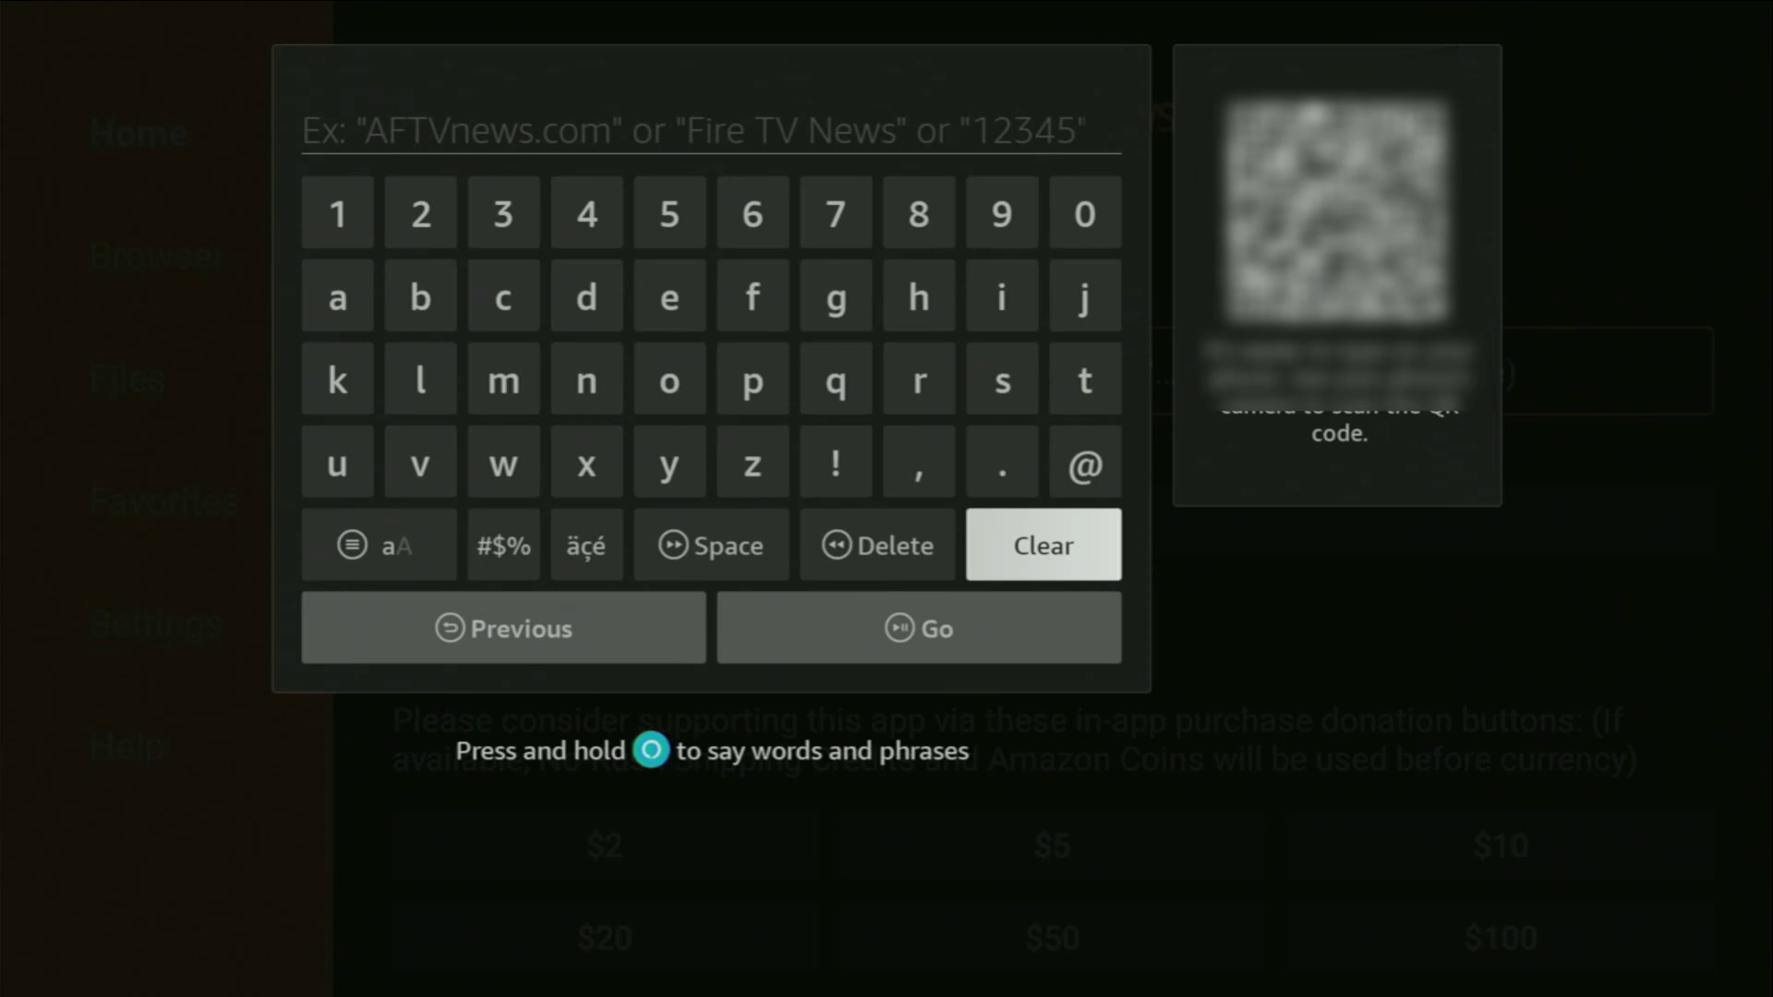
Enter the address watched.com in Downloader's URL field.
key("Left")
key("Left")
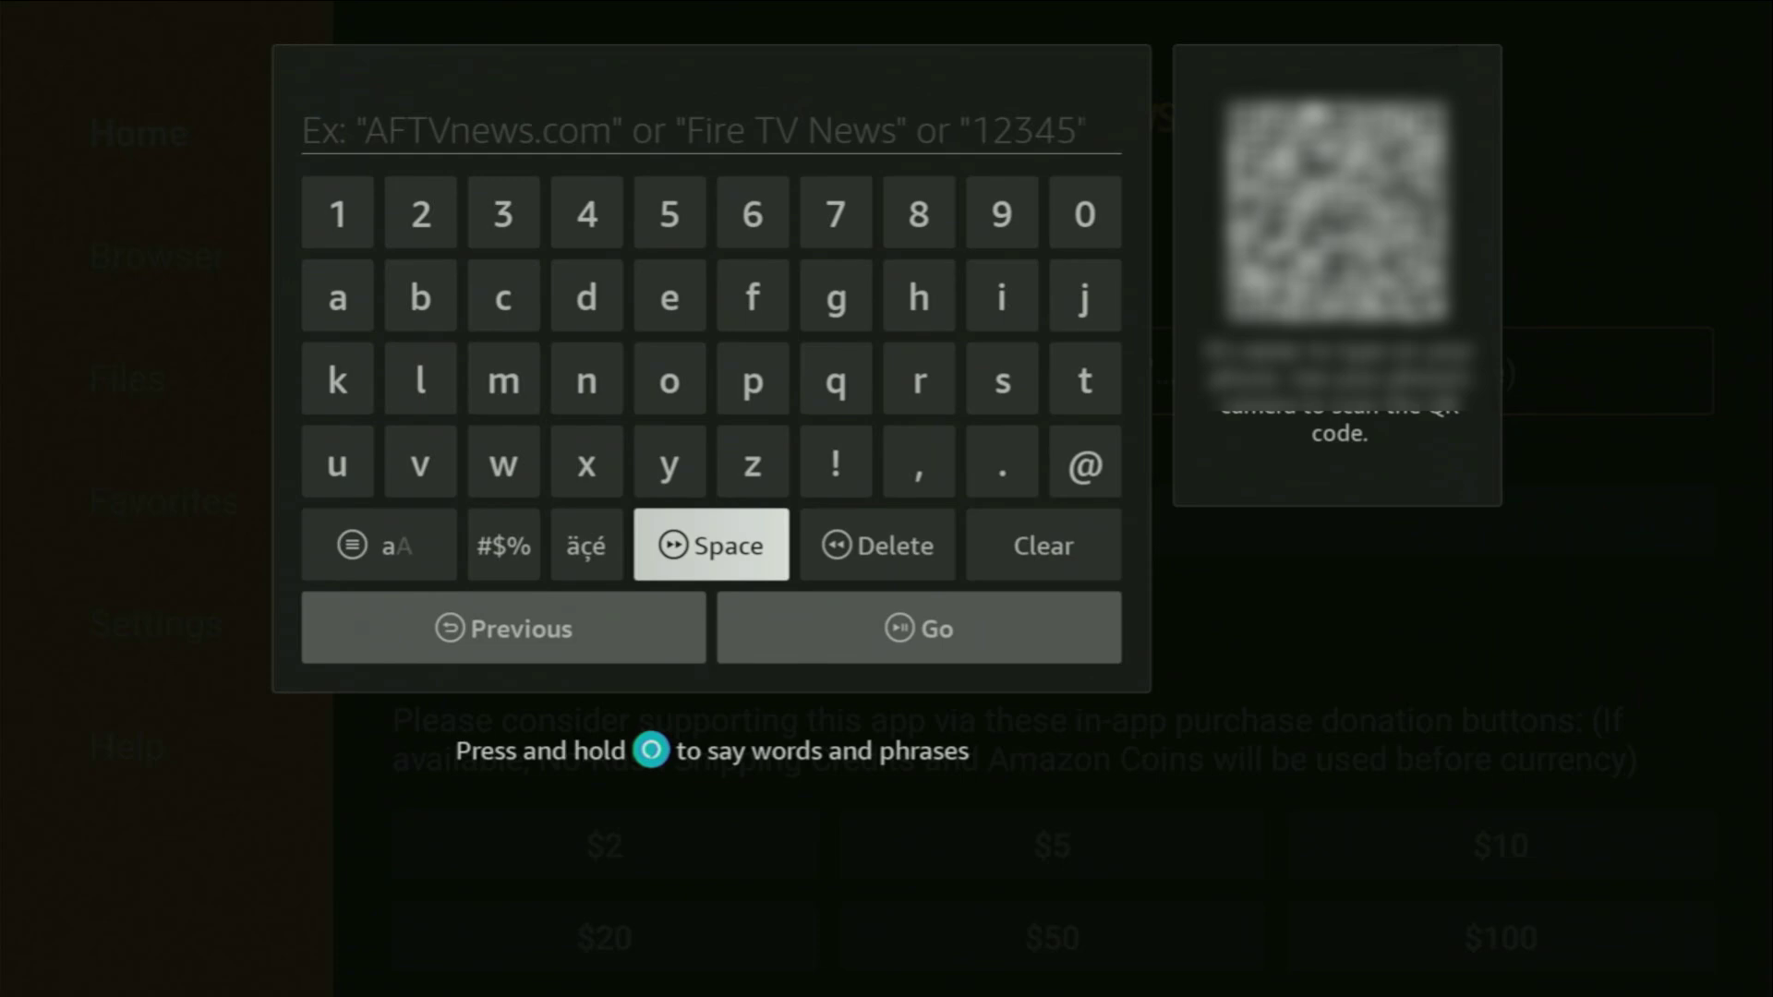
key("Up")
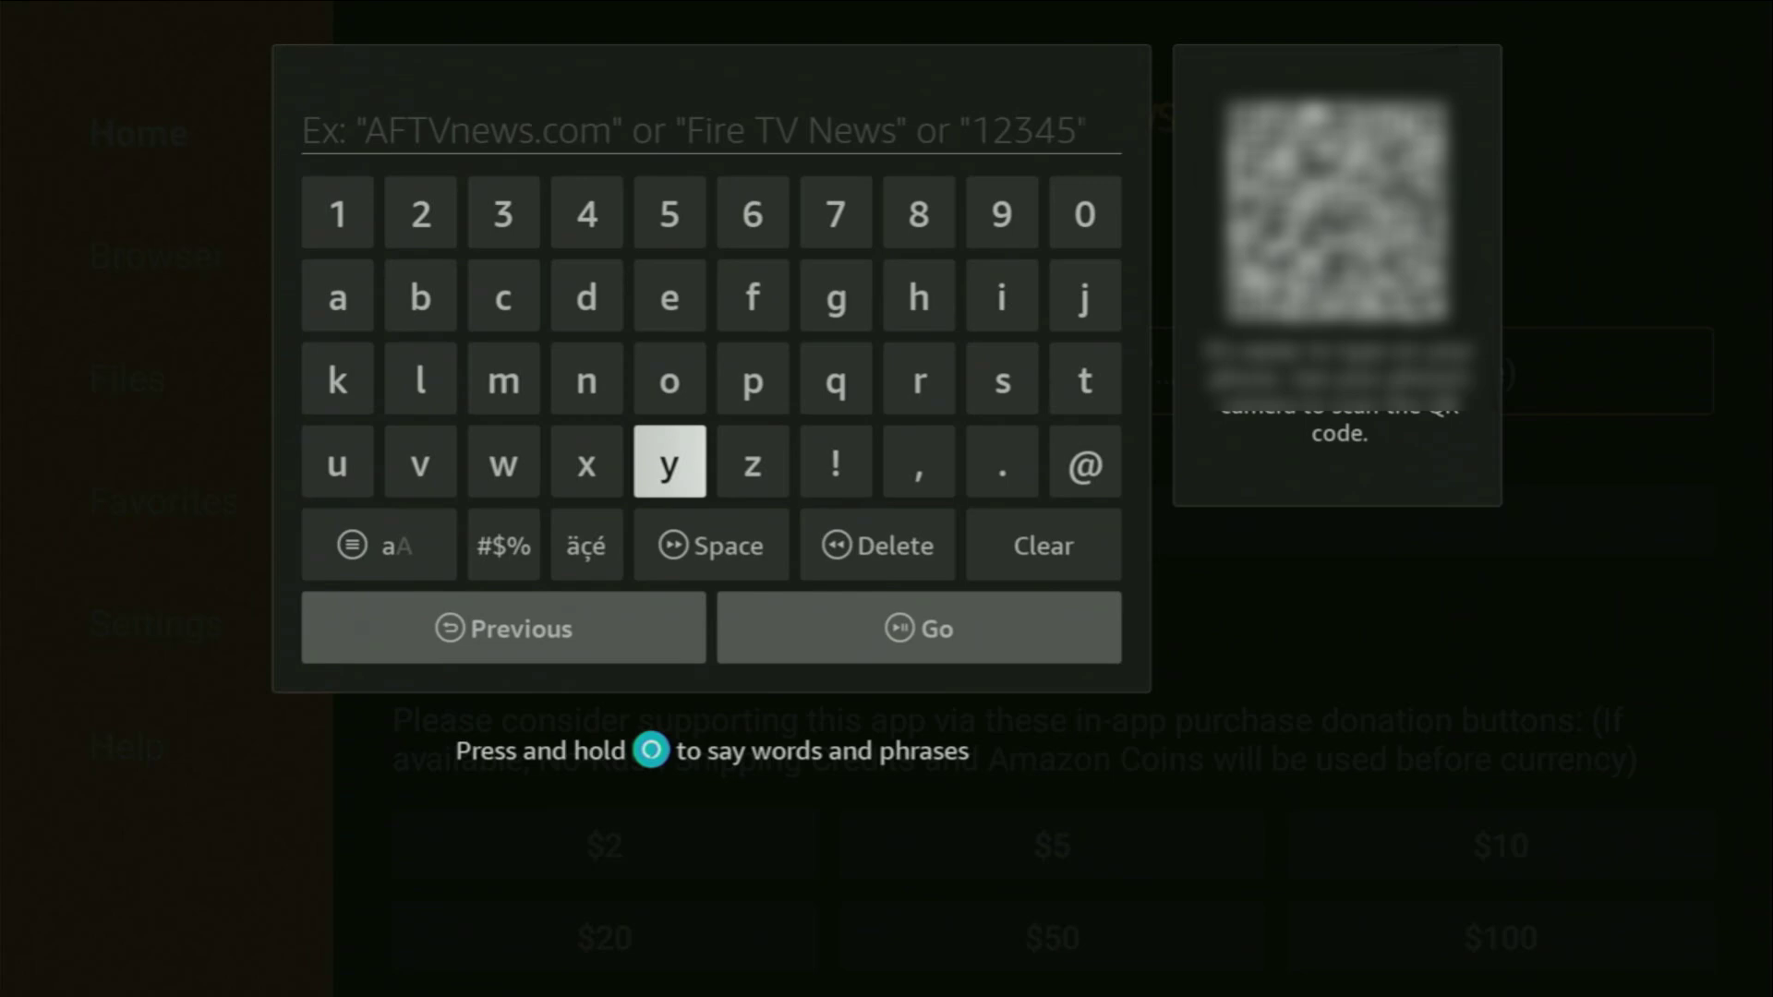
key("Left")
key("Left")
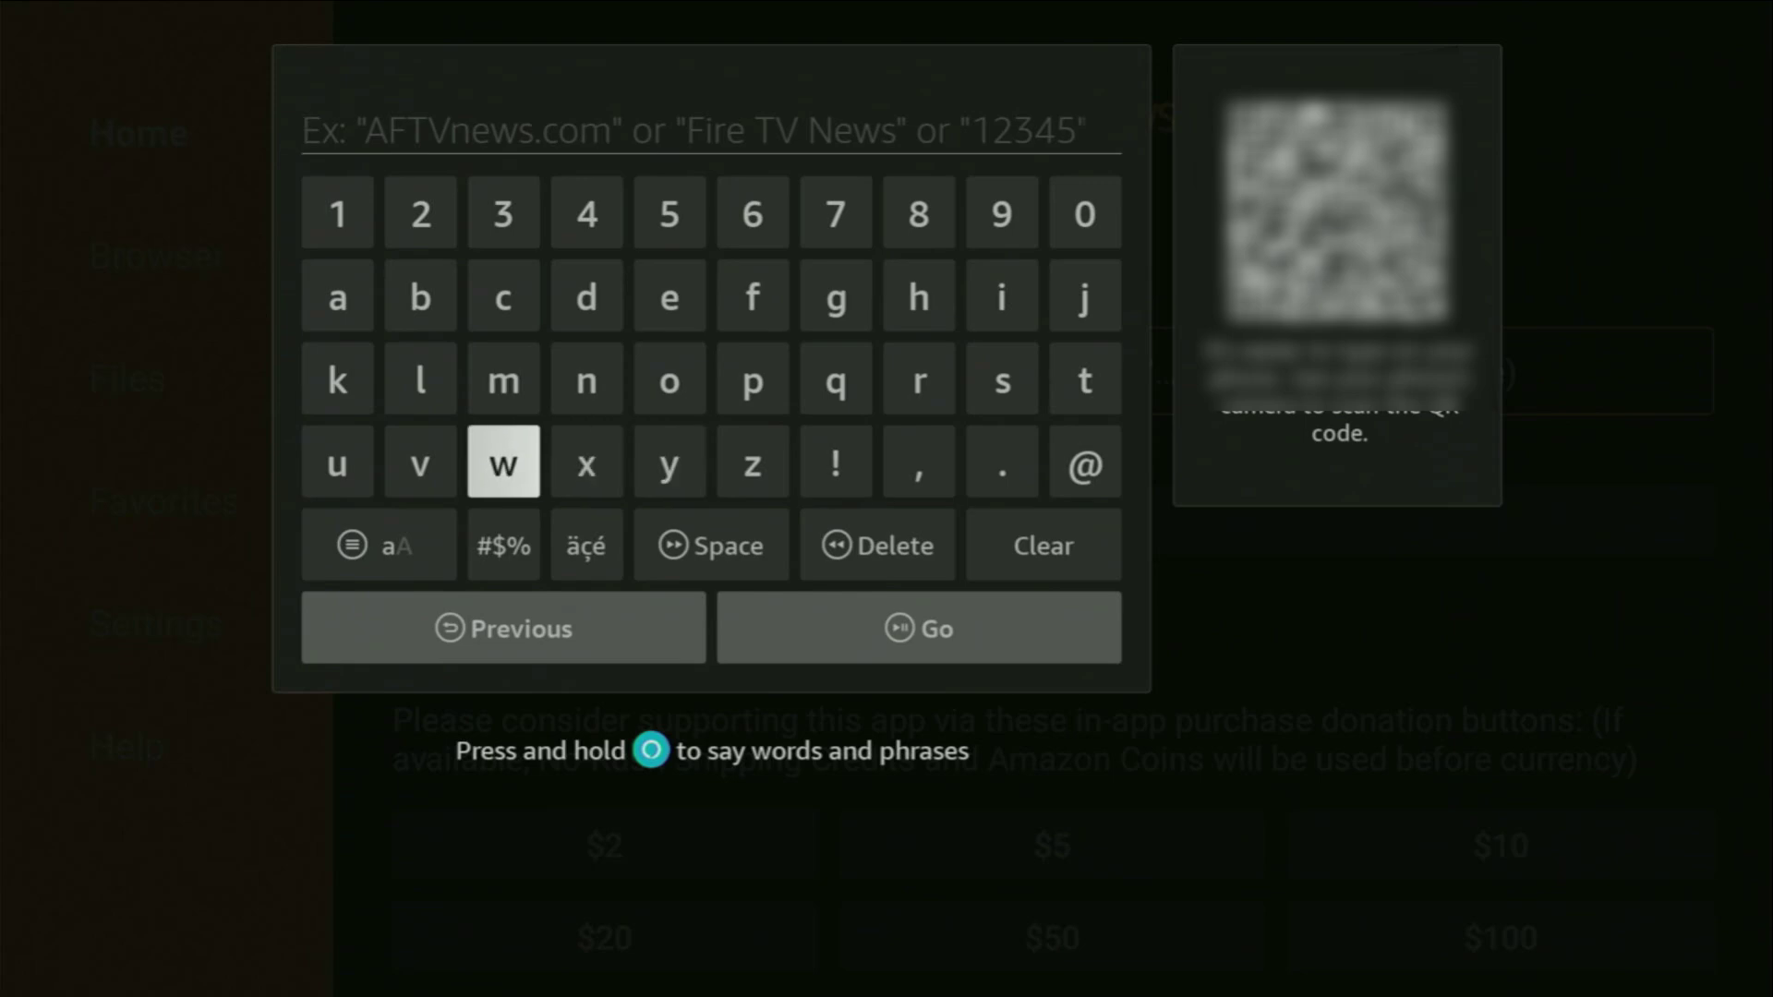
key("Return")
key("Up")
key("Up")
key("Left")
key("Left")
key("Return")
key("Right")
key("Right")
key("Right")
key("Right")
key("Right")
key("Right")
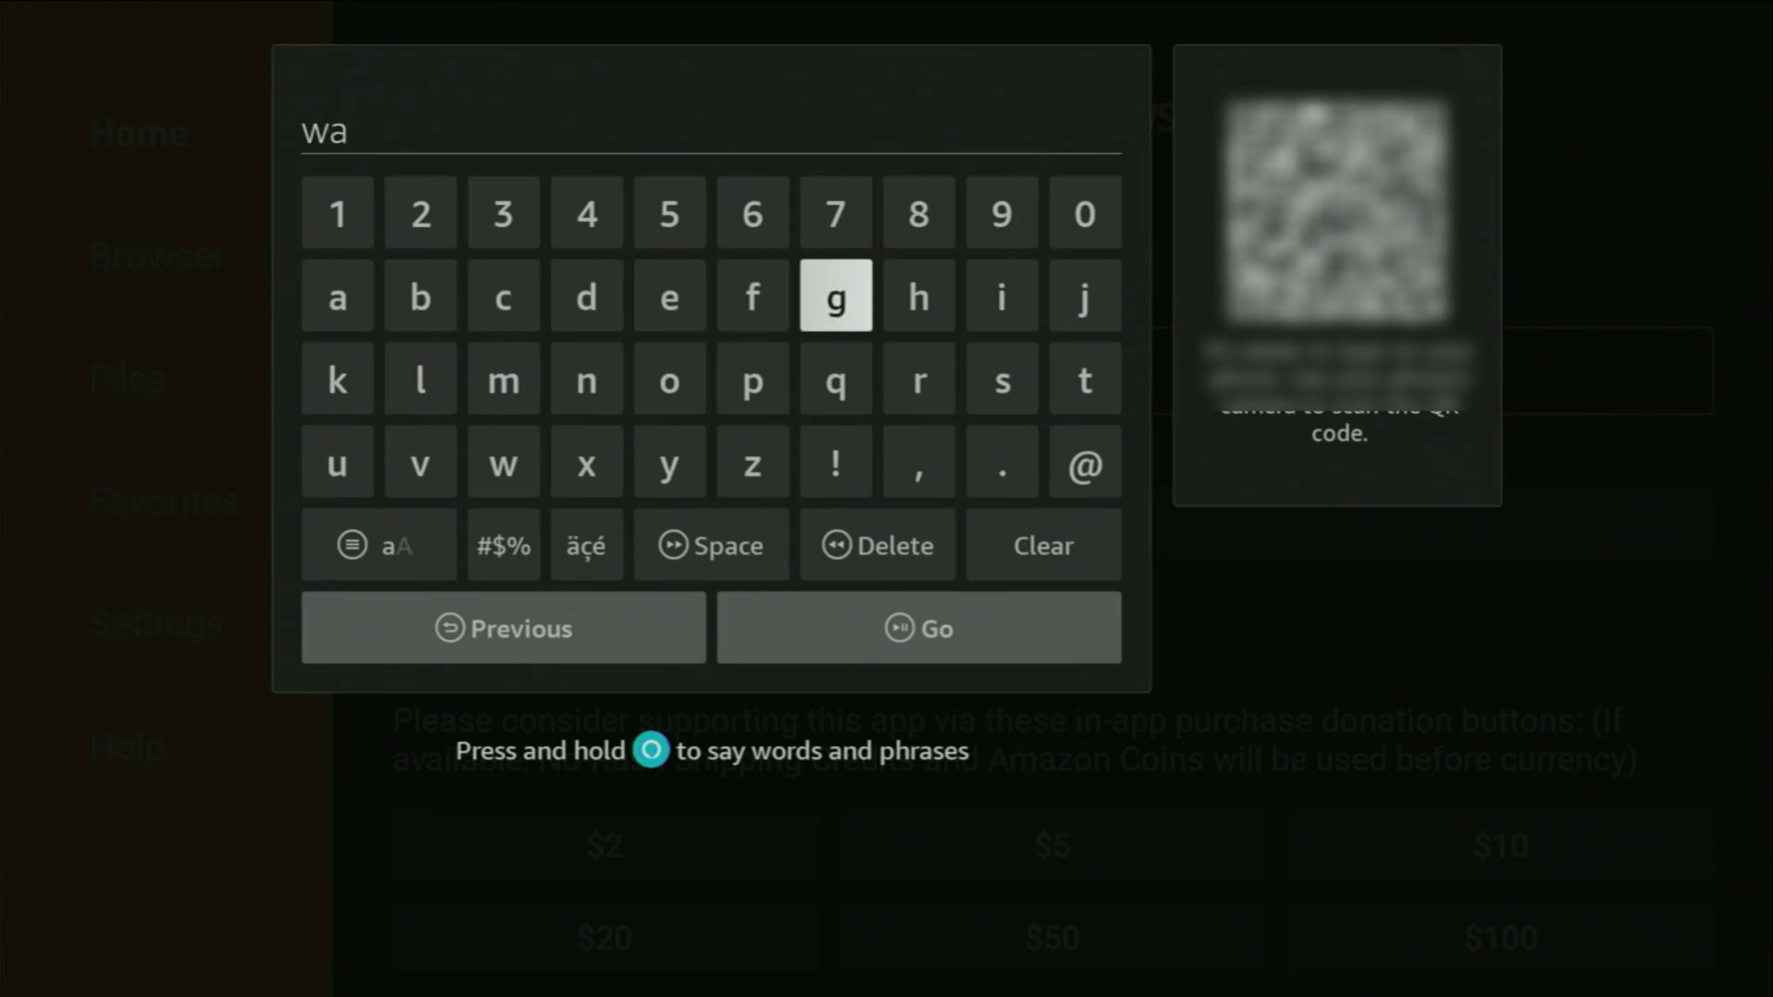
key("Right")
key("Right")
key("Right")
key("Down")
key("Return")
key("Up")
key("Left")
key("Left")
key("Left")
key("Left")
key("Left")
key("Left")
key("Left")
key("Return")
key("Right")
key("Right")
key("Right")
key("Right")
key("Right")
key("Return")
key("Left")
key("Left")
key("Left")
key("Return")
key("Left")
key("Return")
key("Down")
key("Right")
key("Right")
key("Right")
key("Right")
key("Right")
key("Down")
key("Return")
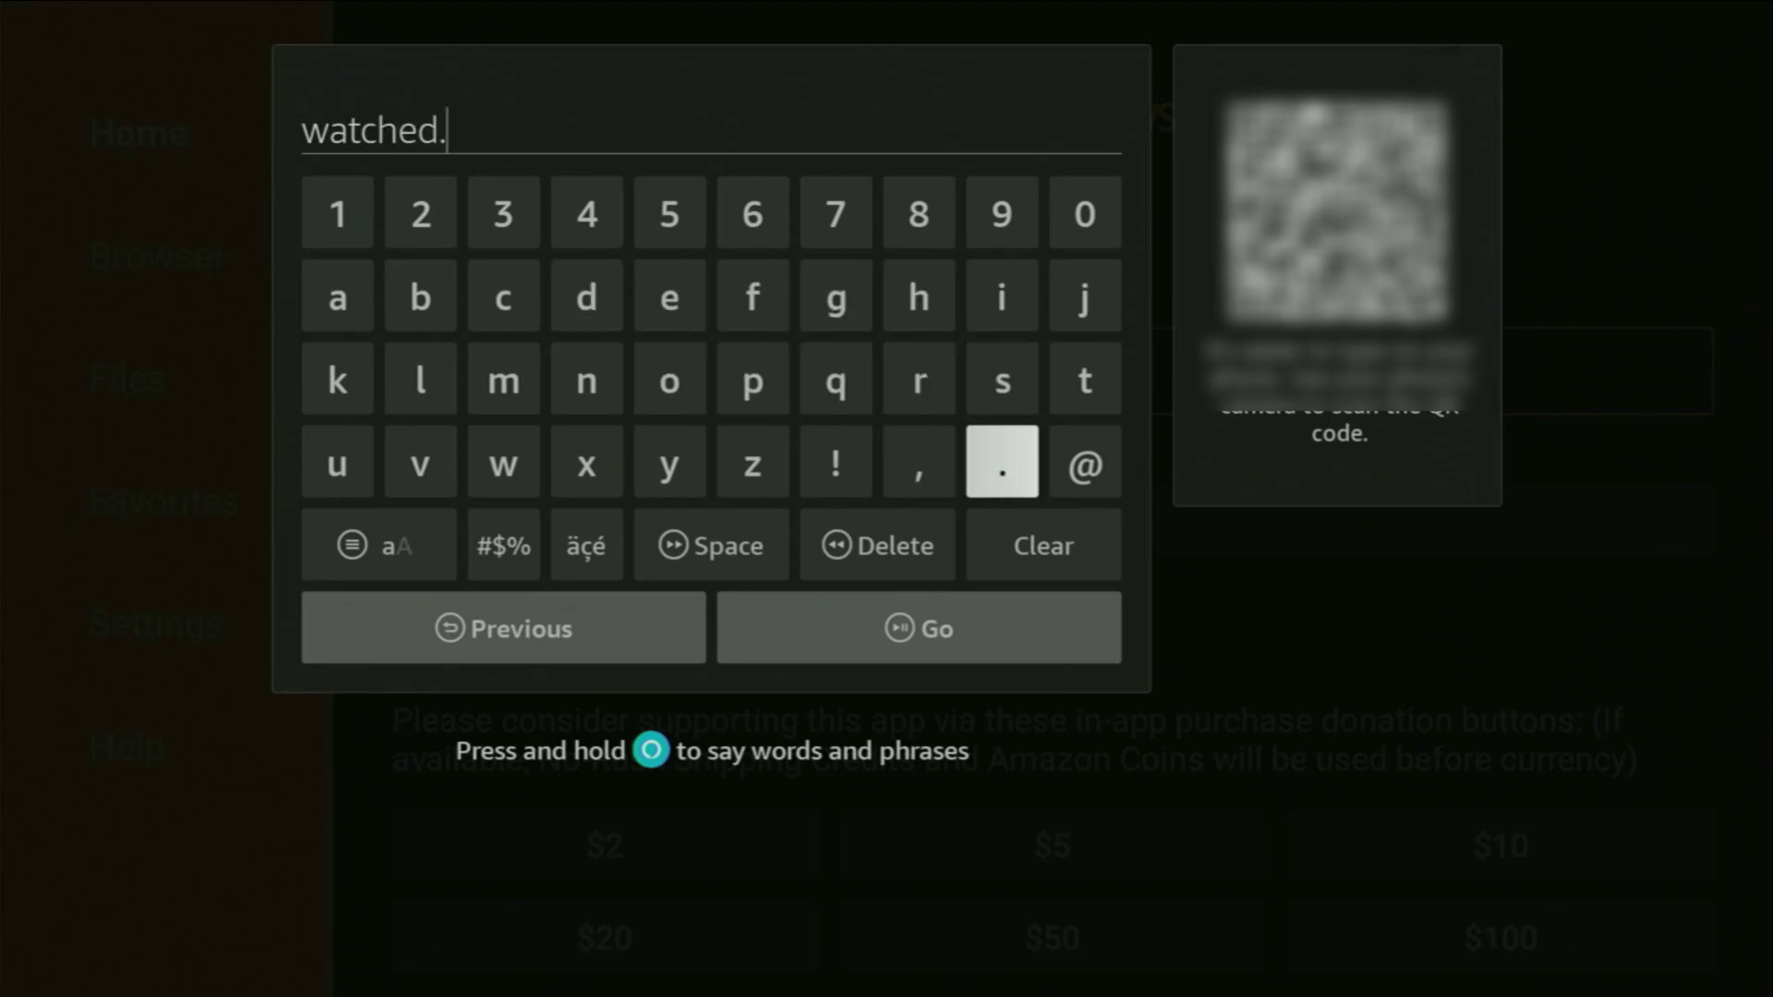
key("Left")
key("Left")
key("Left")
key("Left")
key("Left")
key("Up")
key("Up")
key("Left")
key("Return")
key("Down")
key("Right")
key("Right")
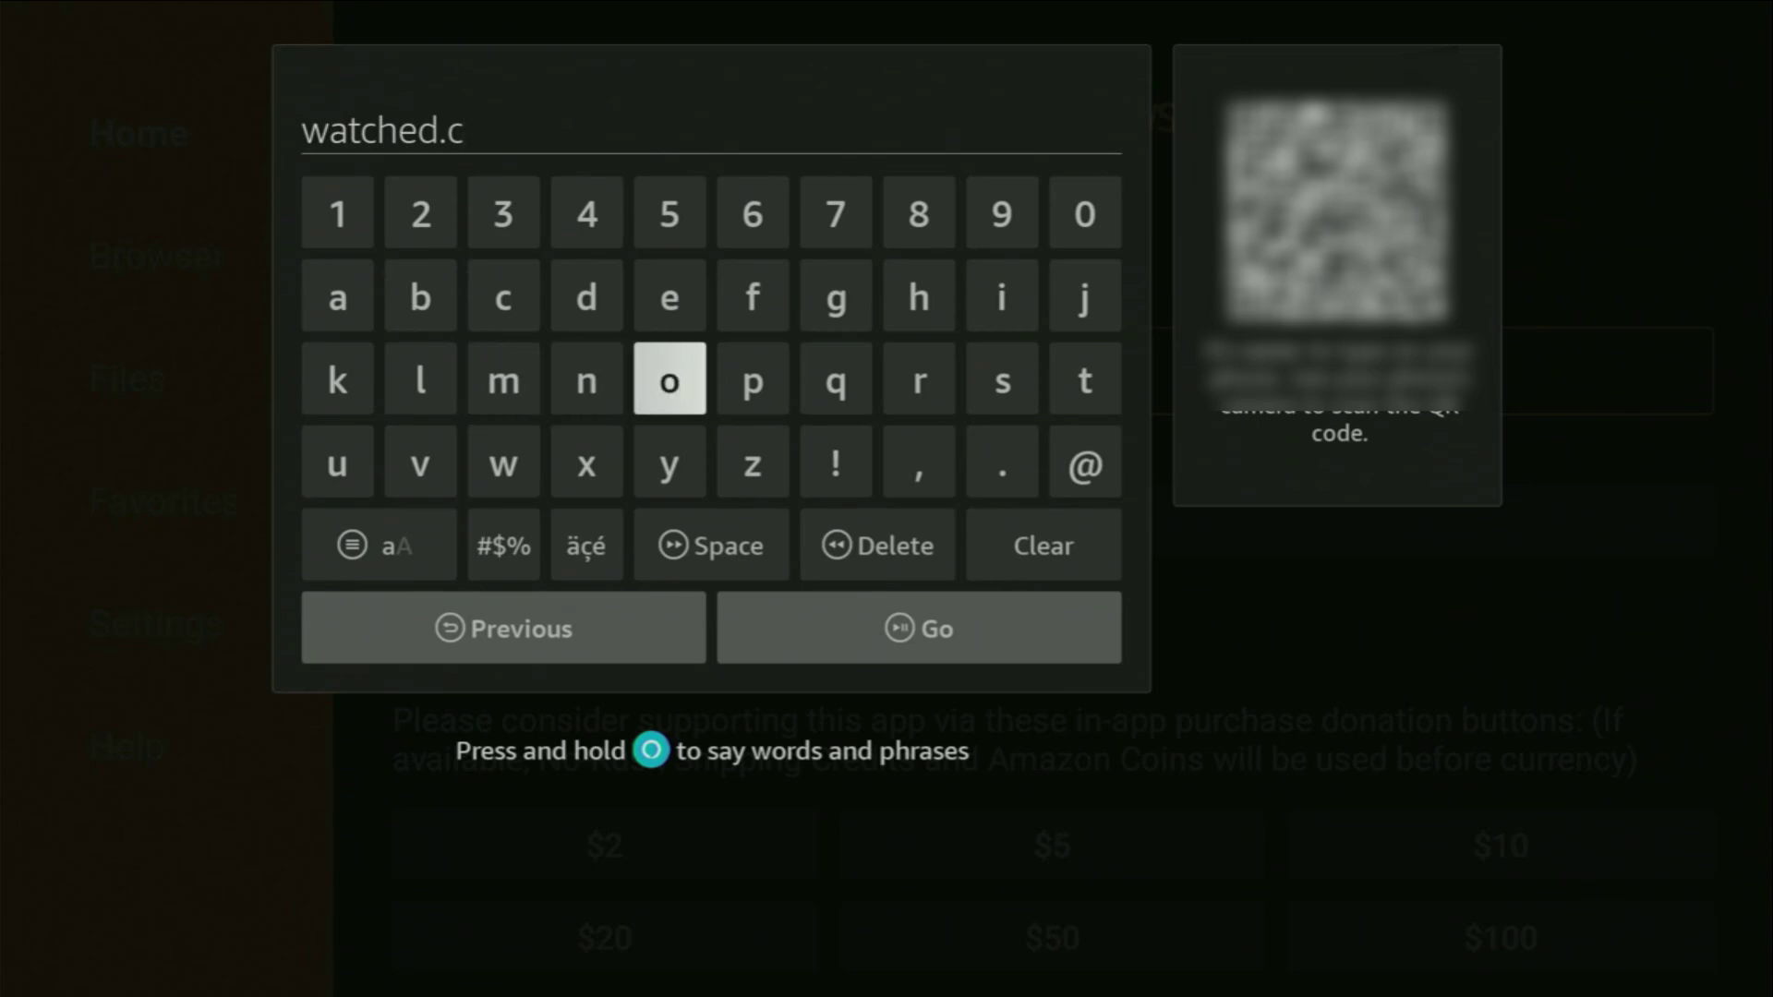
key("Right")
key("Left")
key("Return")
key("Left")
key("Left")
key("Return")
Submit the address watched.com to load the site in Downloader's browser.
key("Down")
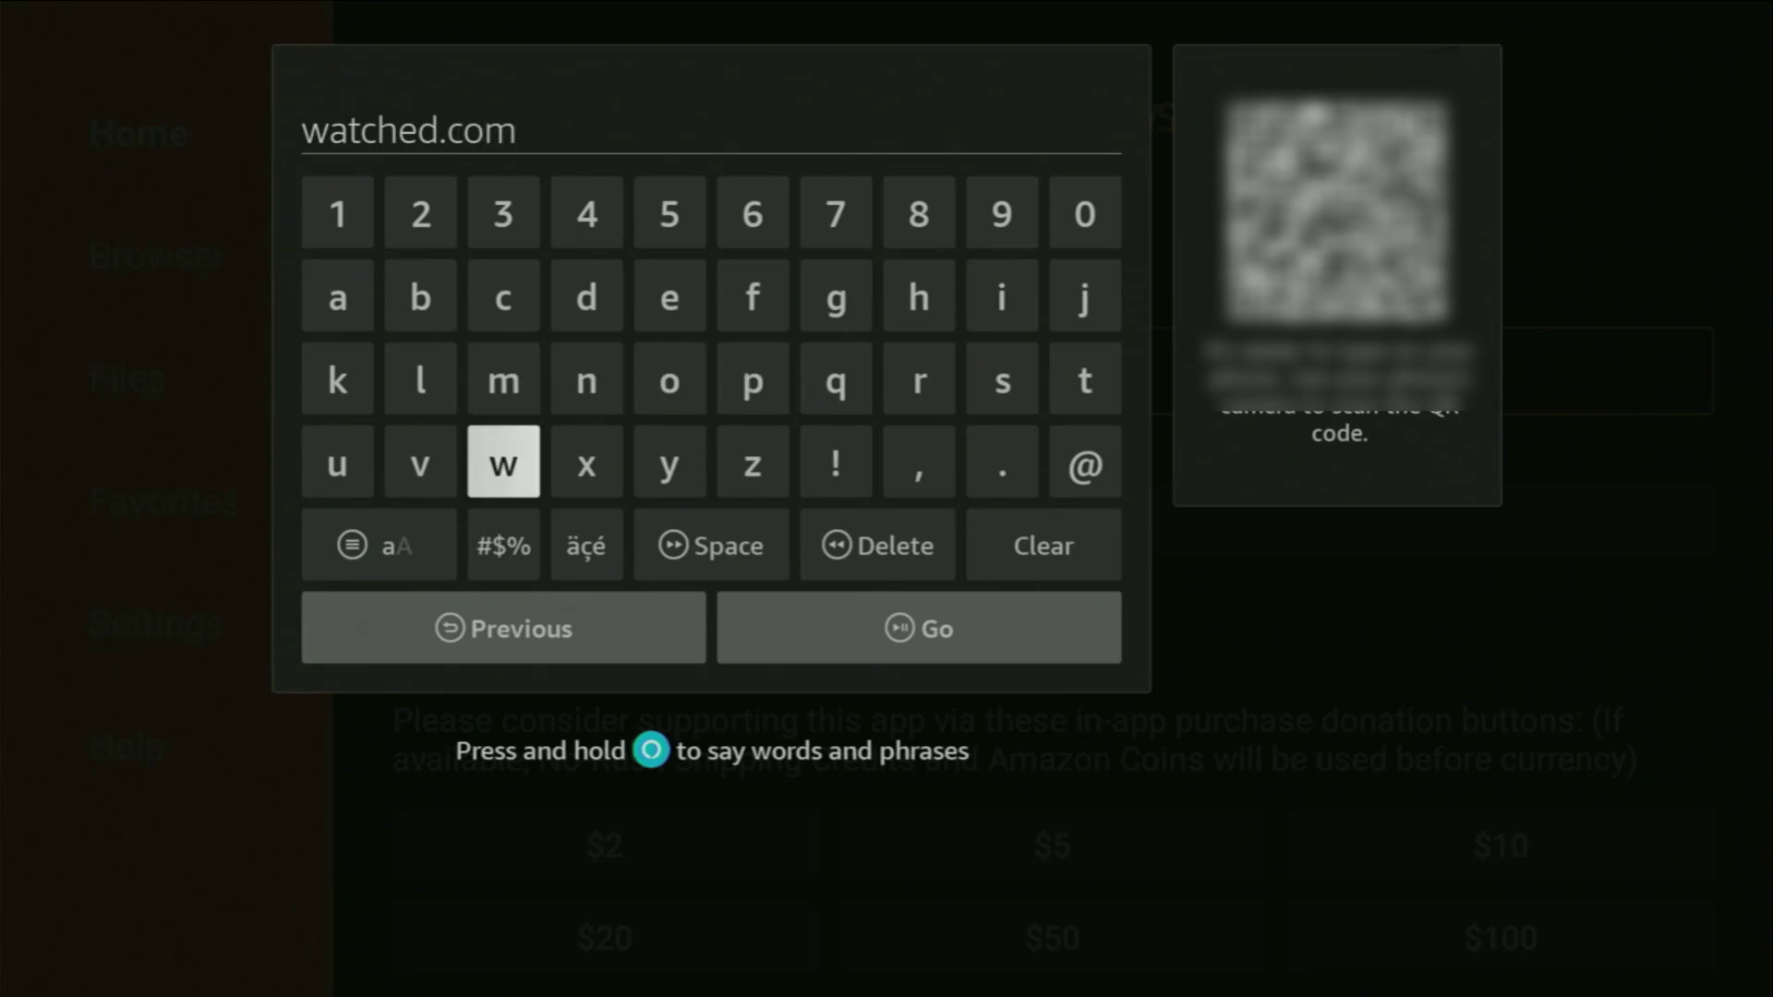
key("Down")
key("Down")
key("Right")
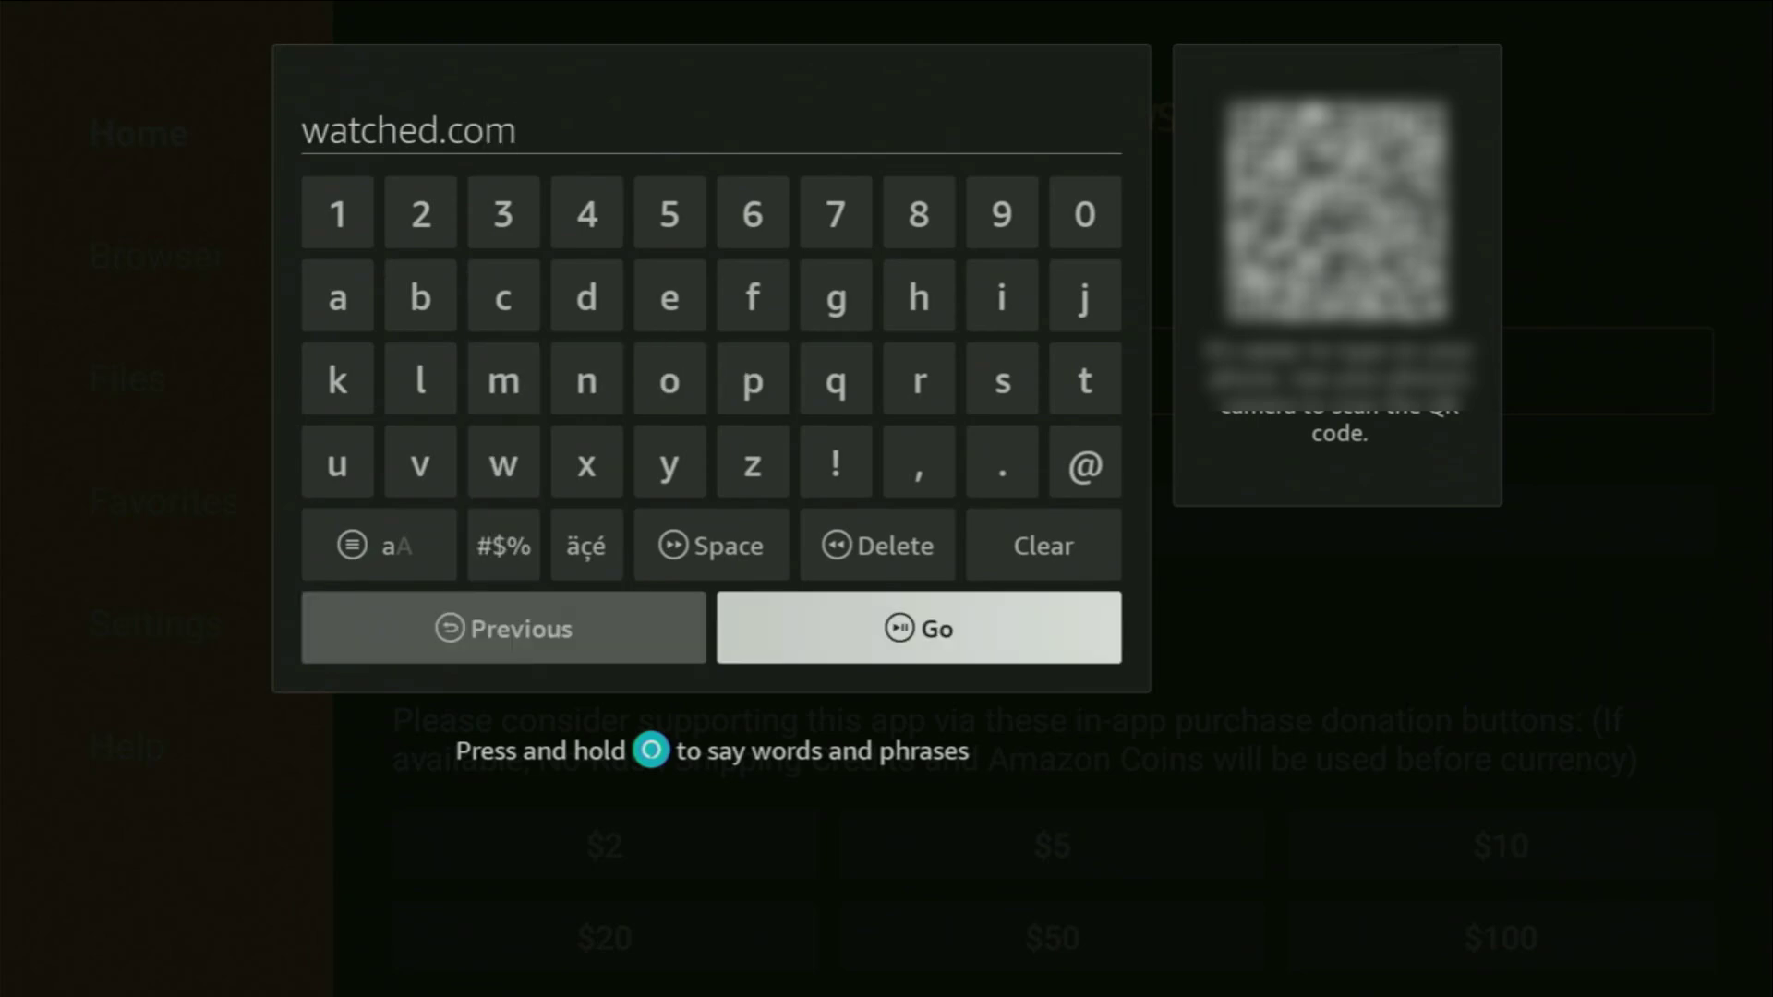
key("Return")
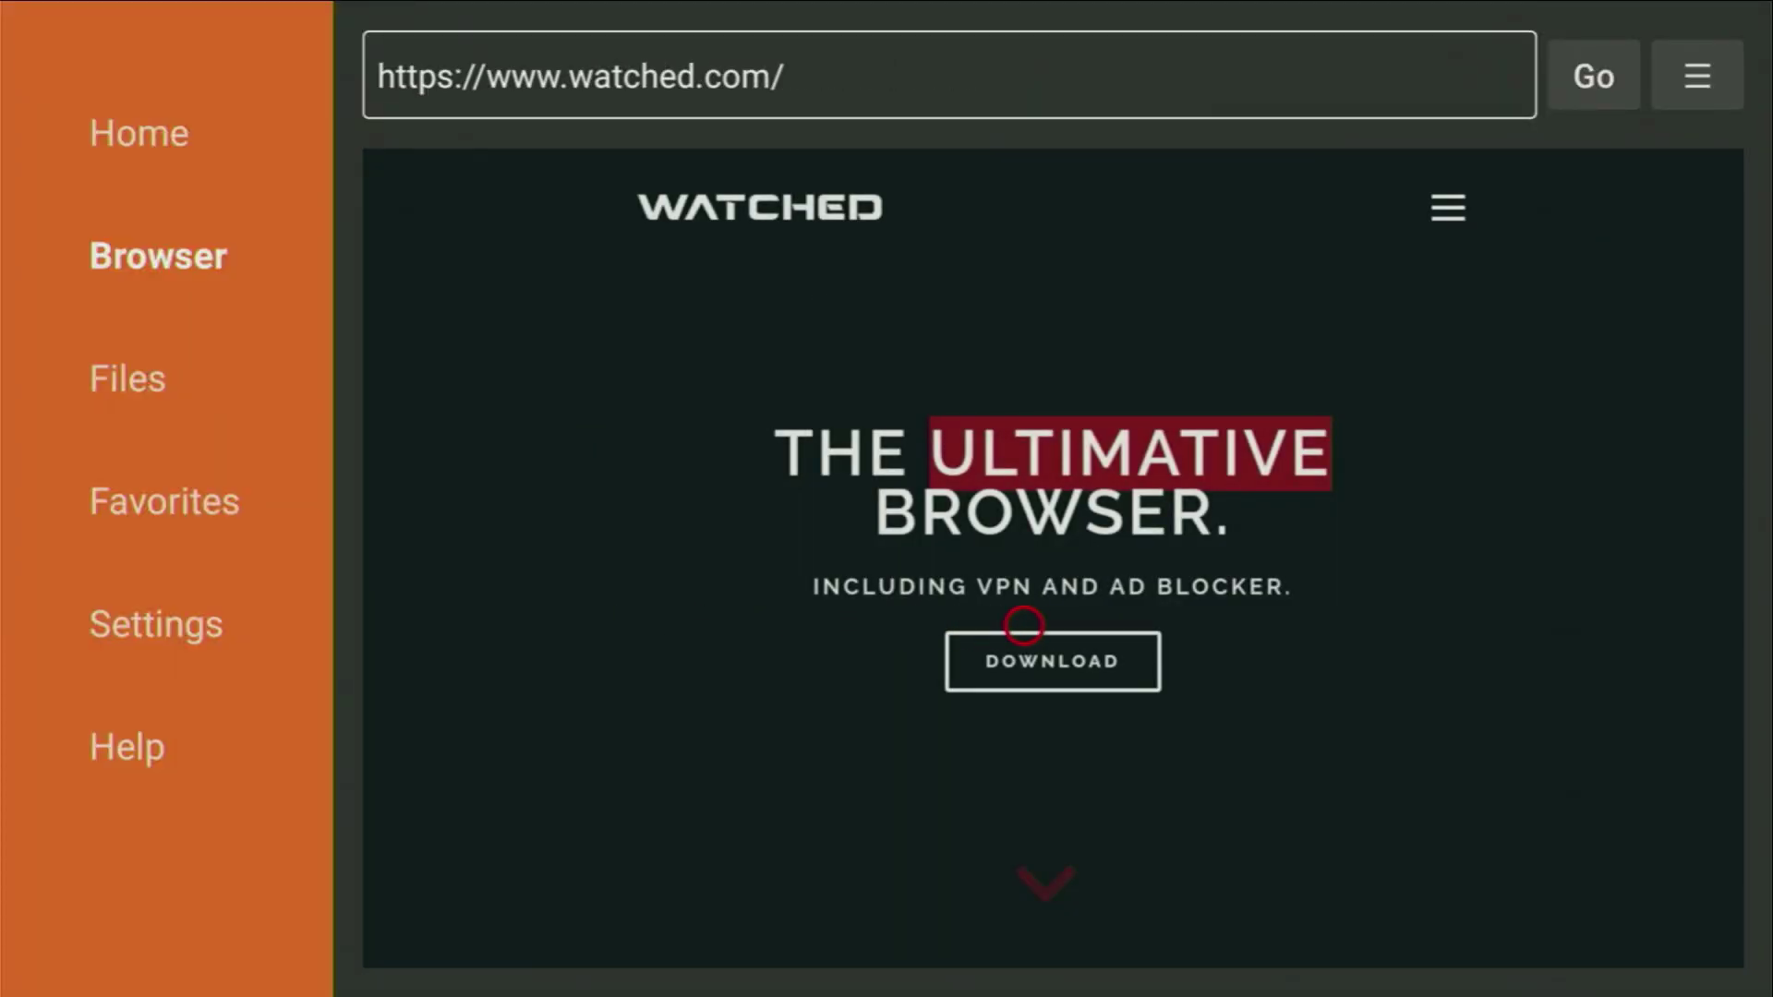
Download the Android version from the WATCHED site's download page and install it.
left_click(1023, 641)
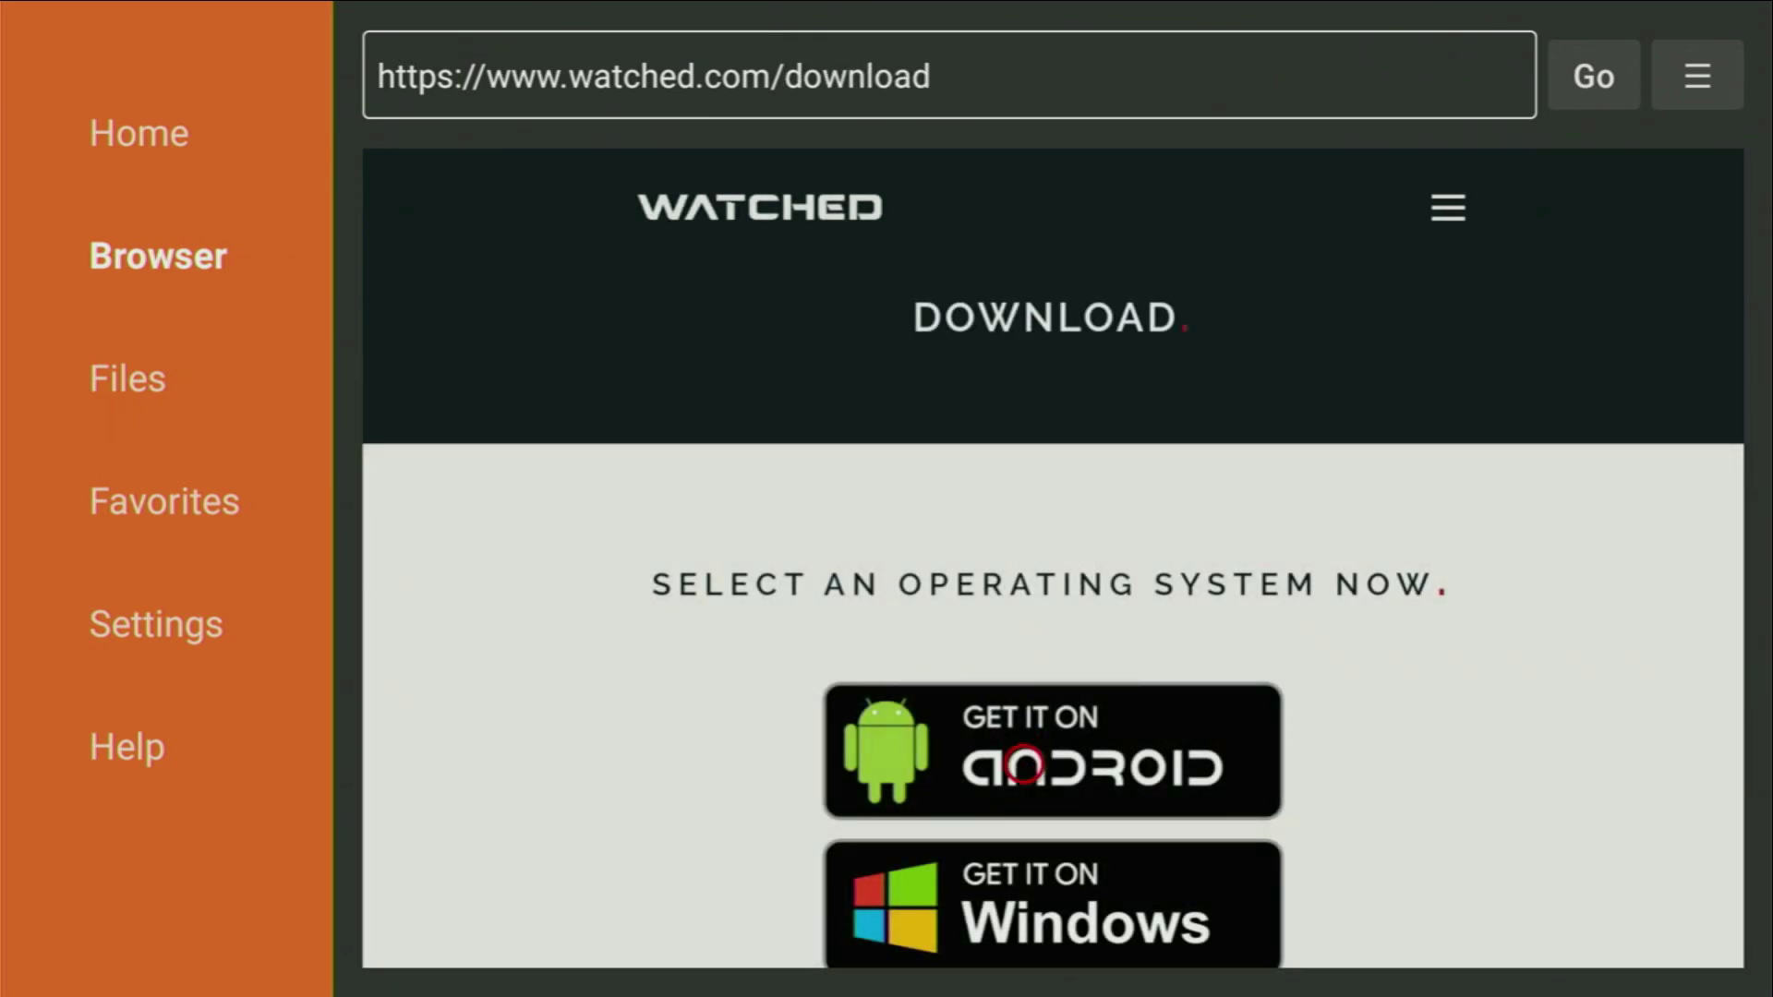
left_click(1024, 764)
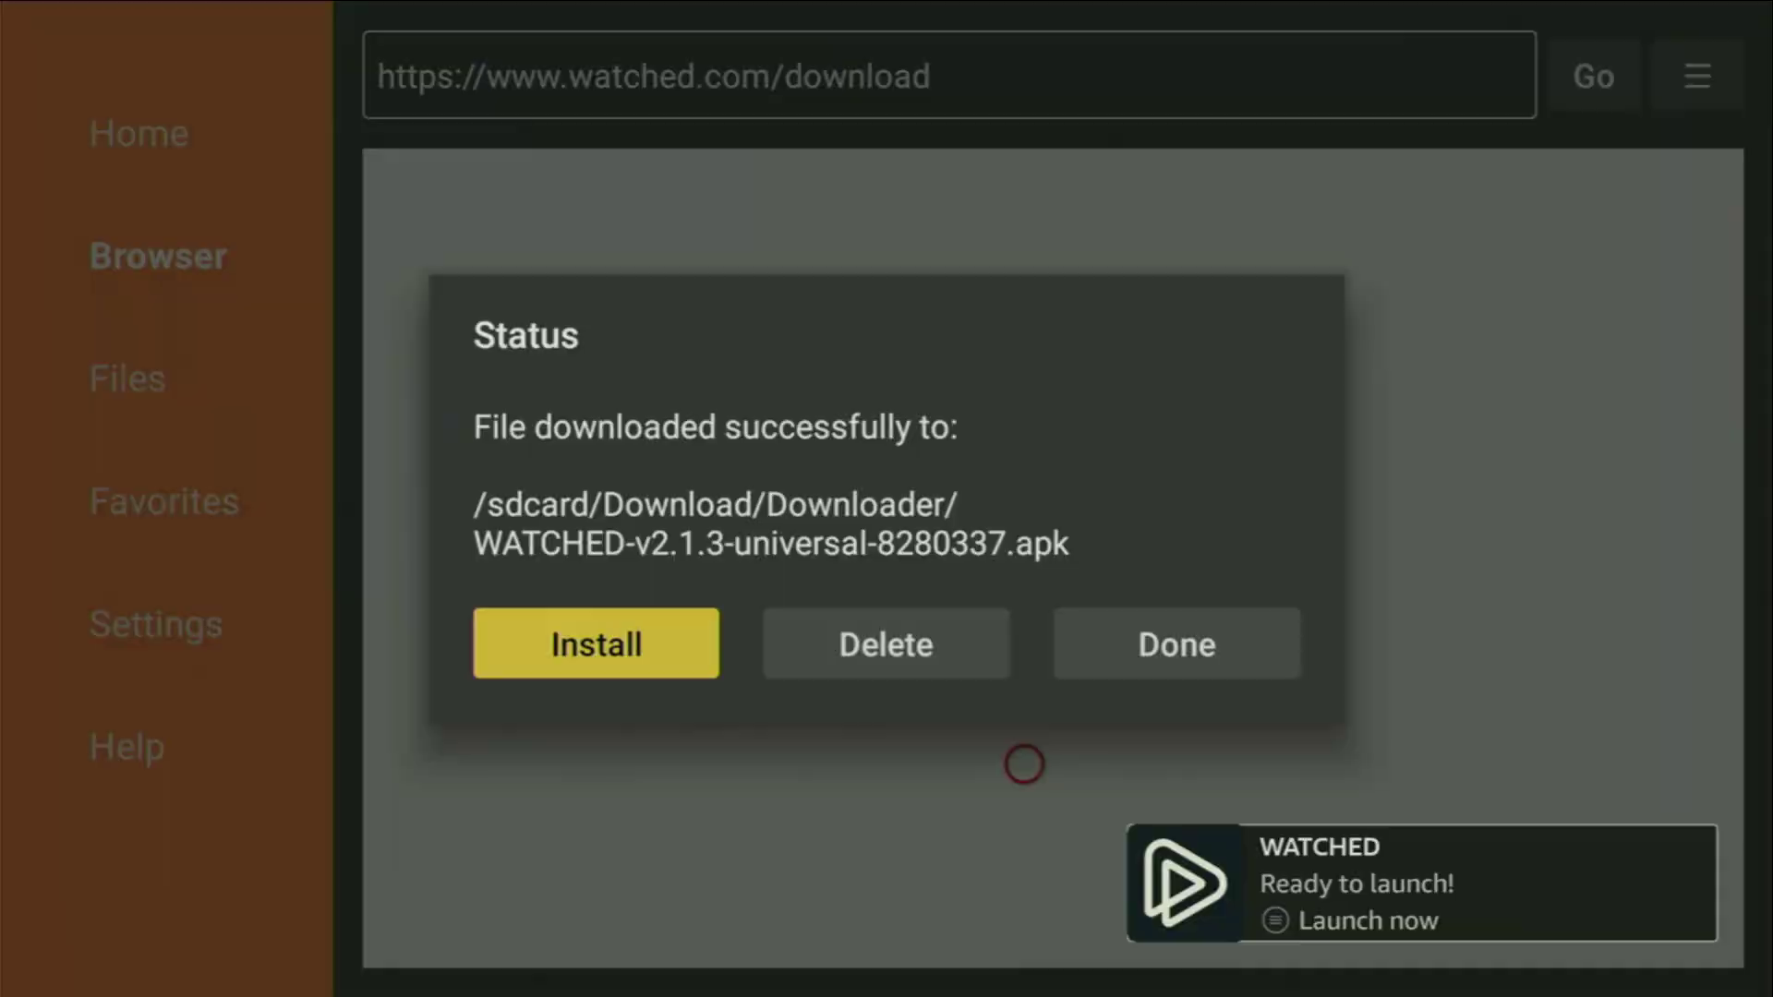
Delete the downloaded WATCHED-v2.1.3-universal-8280337.apk file and confirm the deletion.
key("Right")
key("Return")
key("Return")
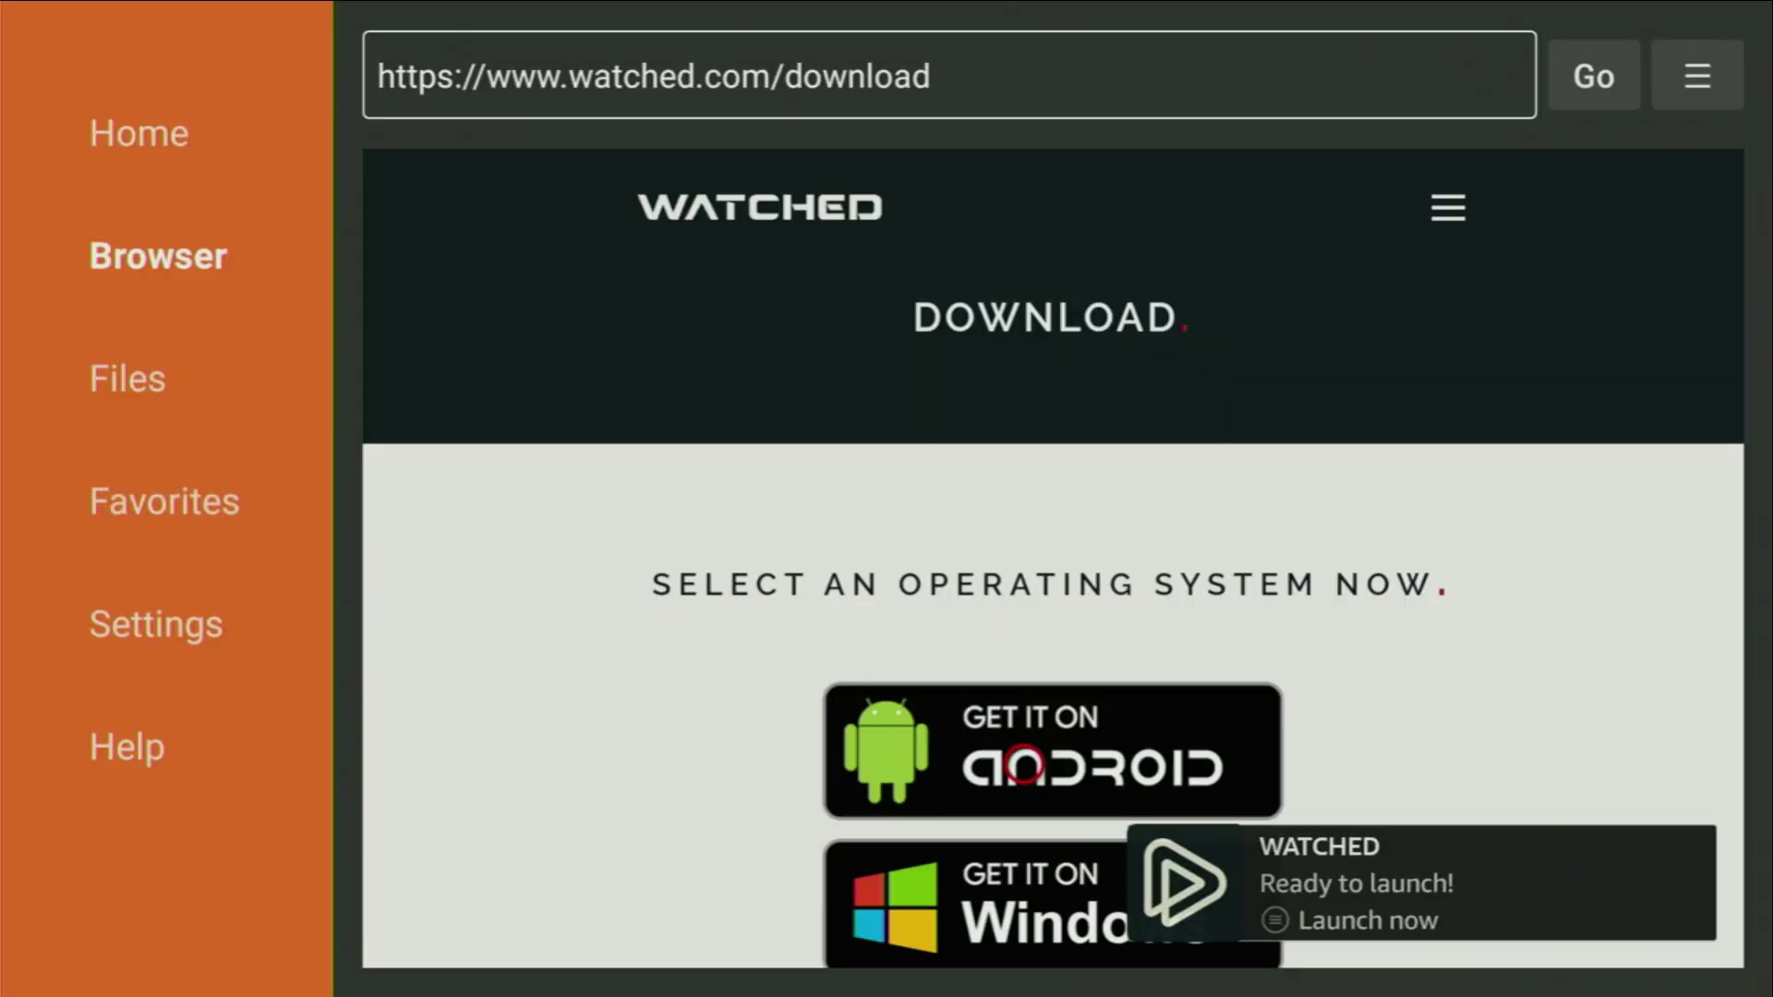
Go back to the Fire TV home screen and open the Your Apps & Channels list.
key("Home")
key("Right")
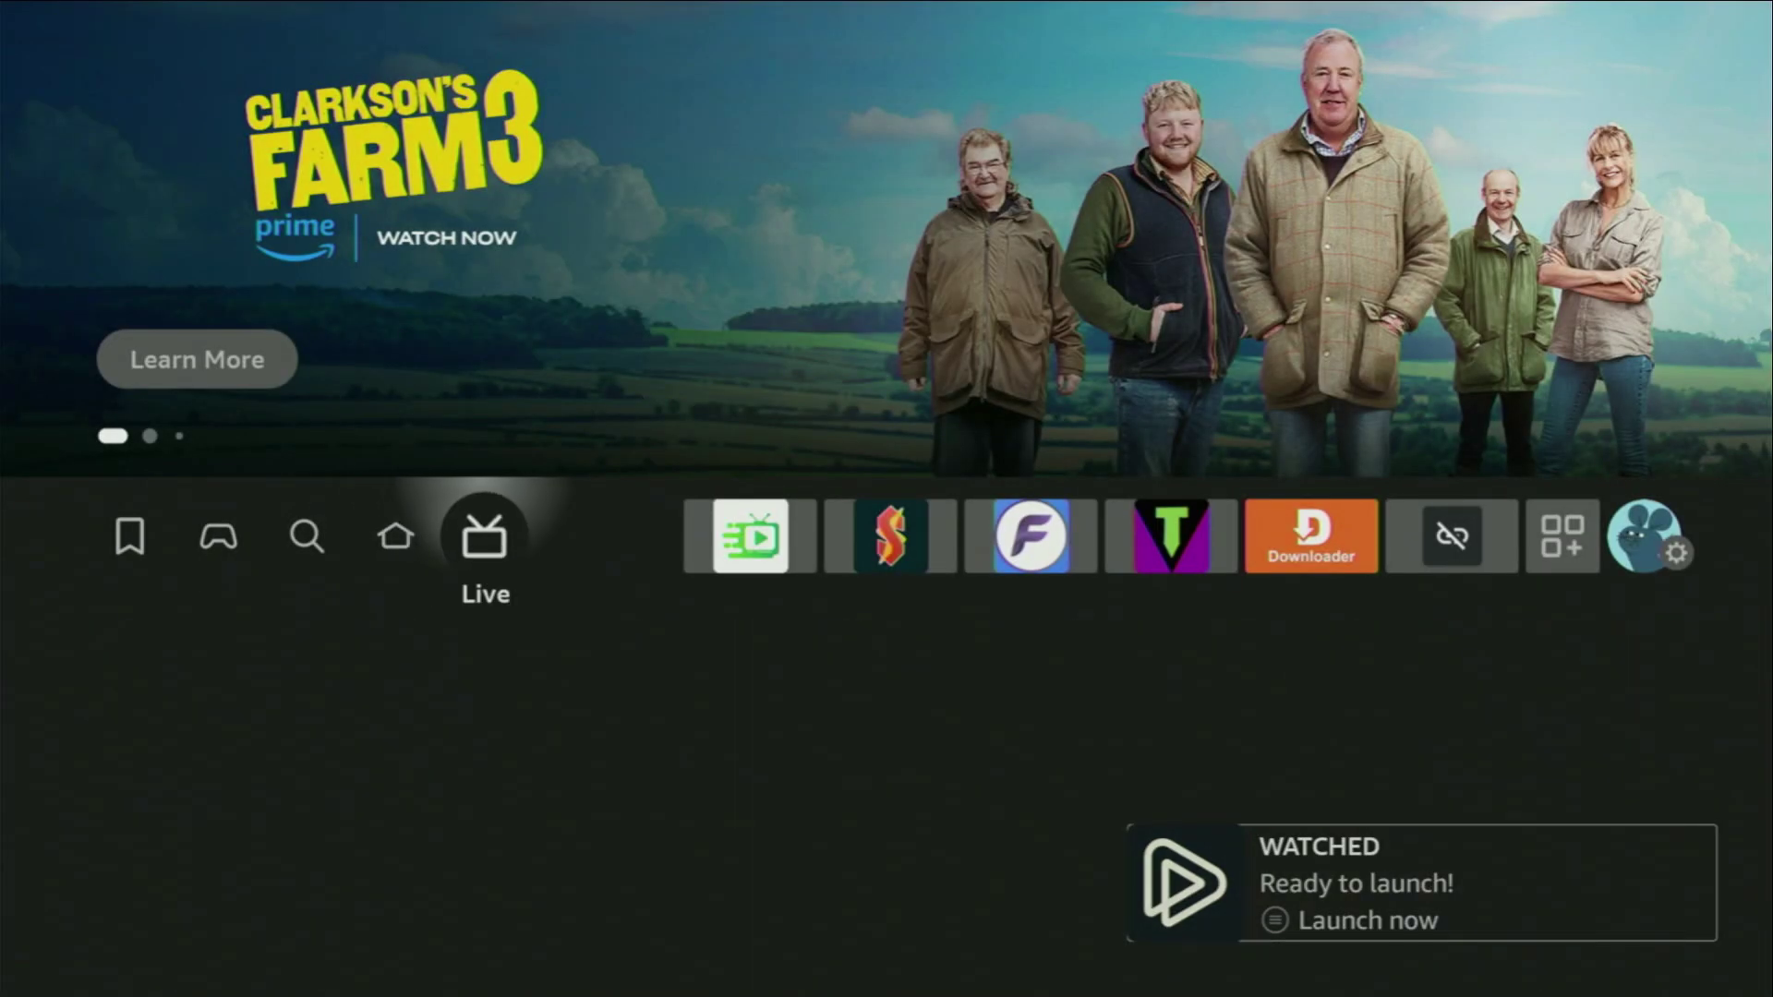
key("Right")
key("Right")
key("Right")
key("Right")
key("Right")
key("Right")
key("Right")
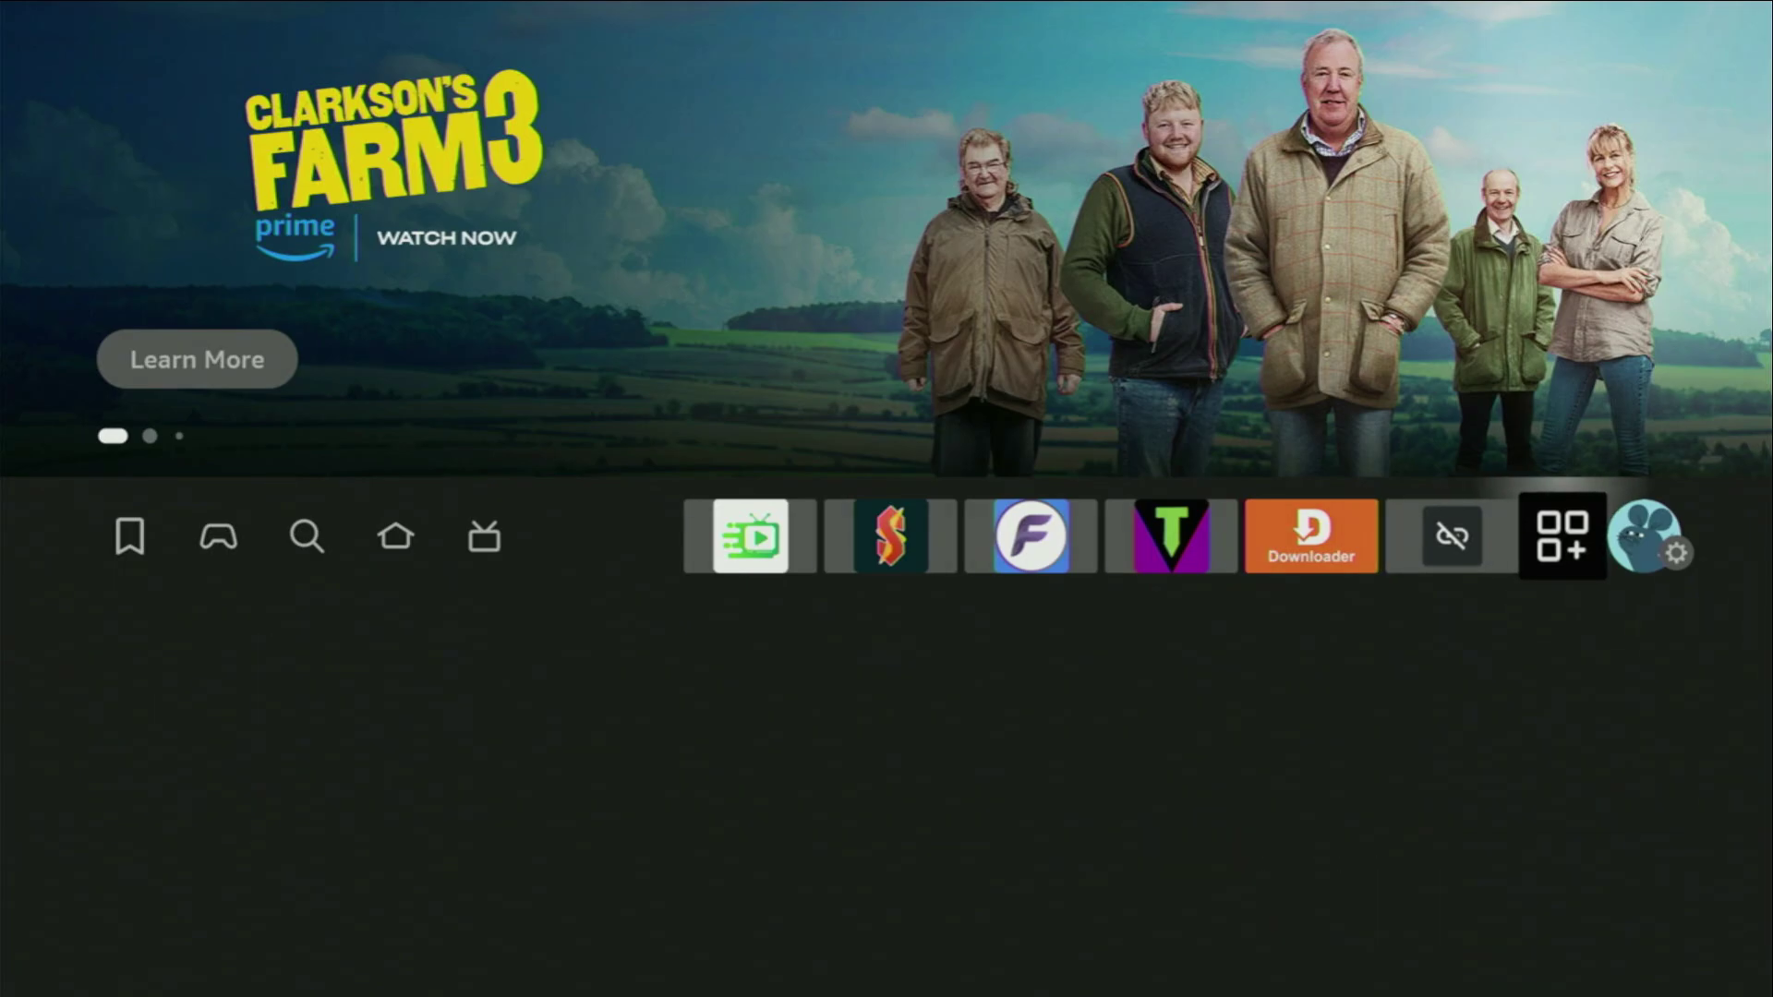
key("Return")
Move the WATCHED app to the front of Your Apps & Channels.
key("Down")
key("Right")
key("Right")
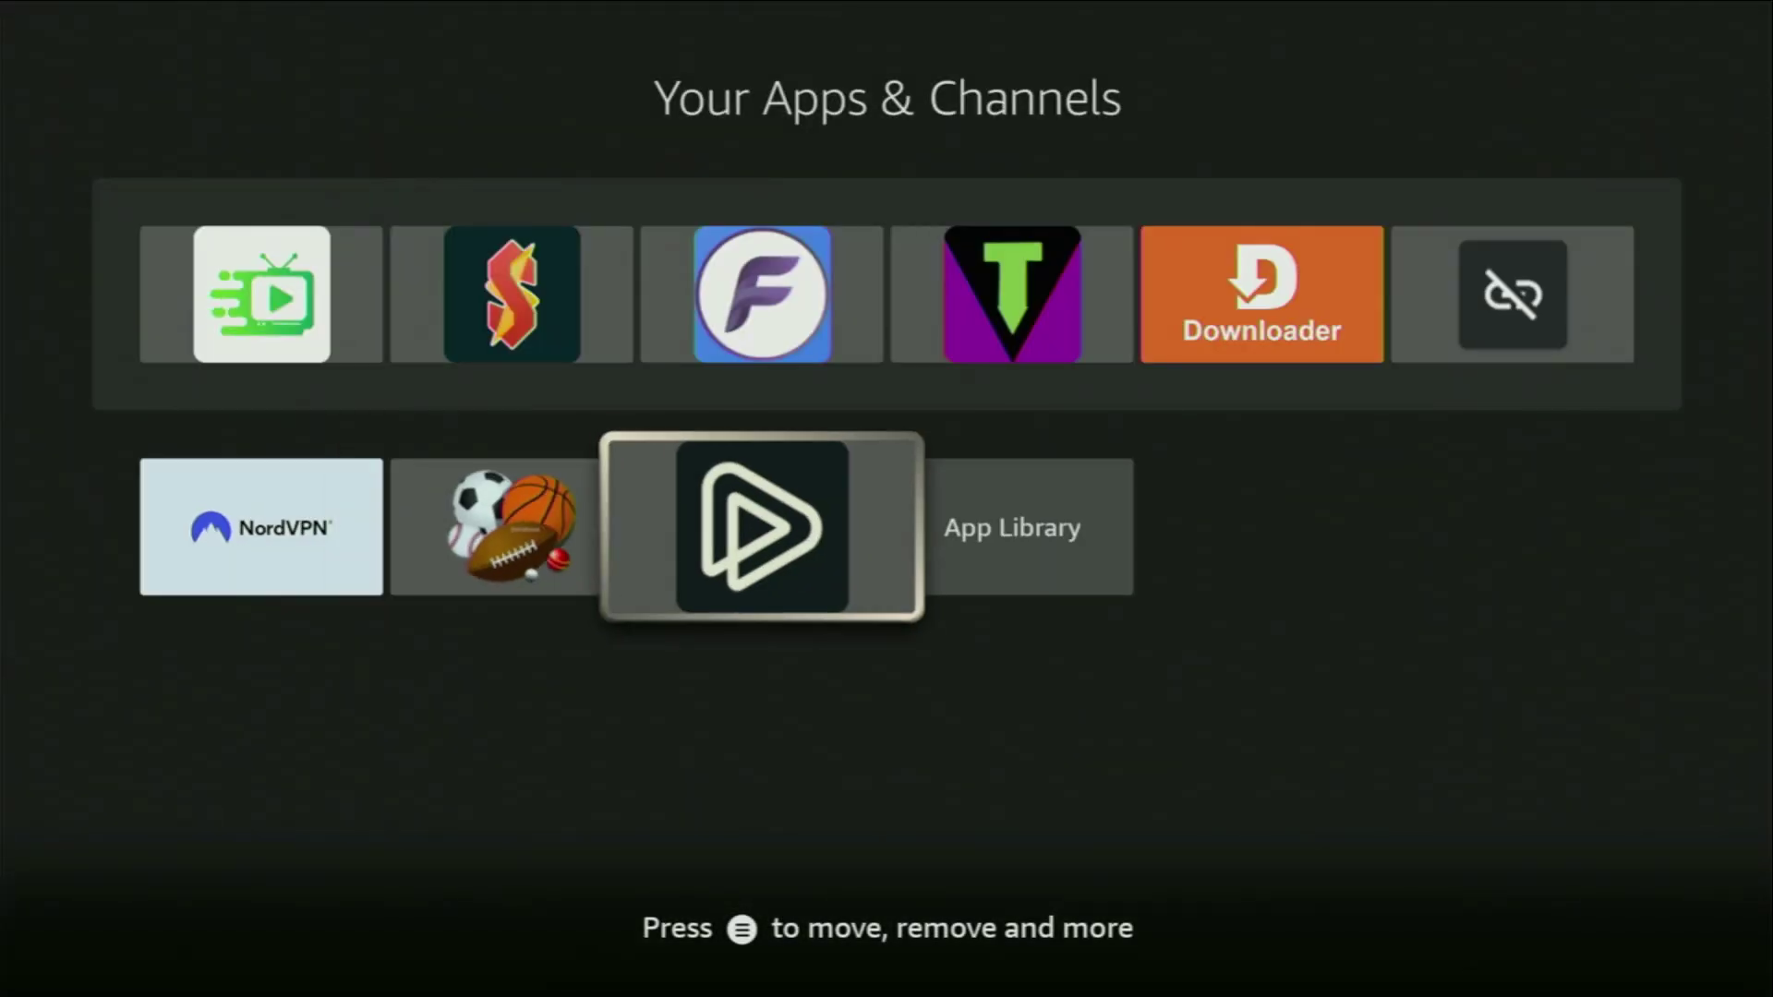
key("Menu")
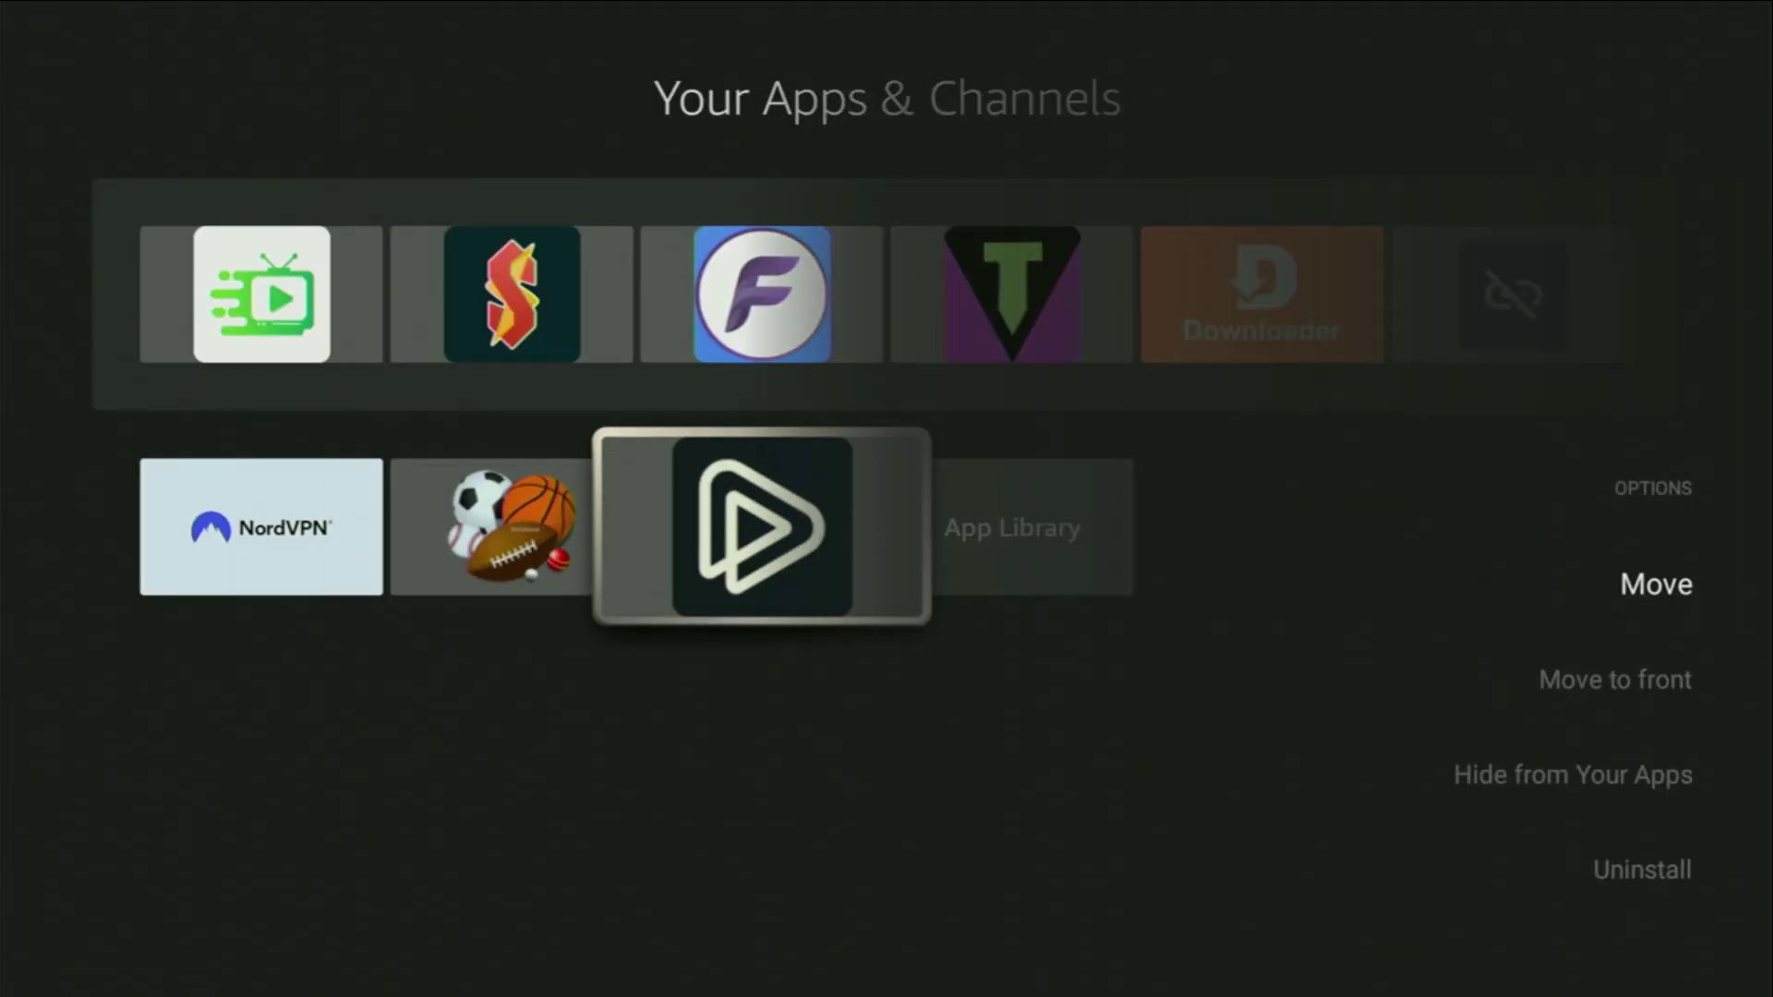
key("Down")
key("Return")
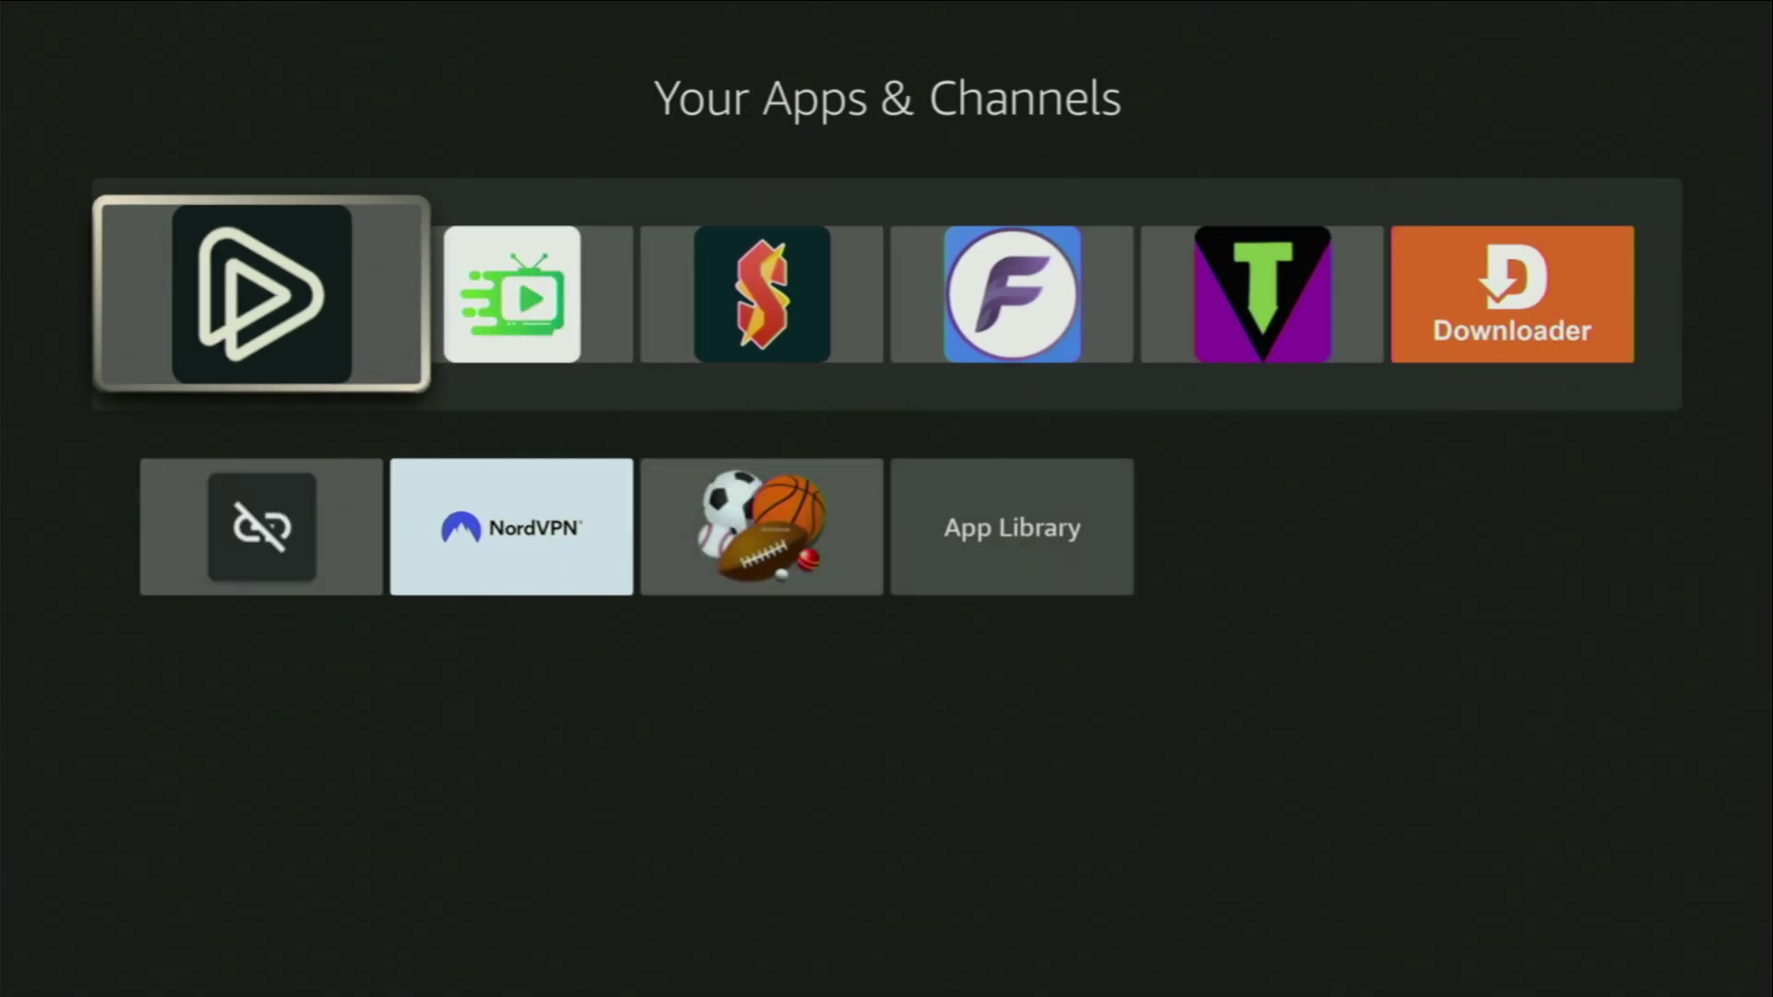
Launch WATCHED and go to the top of its Google start page.
key("Return")
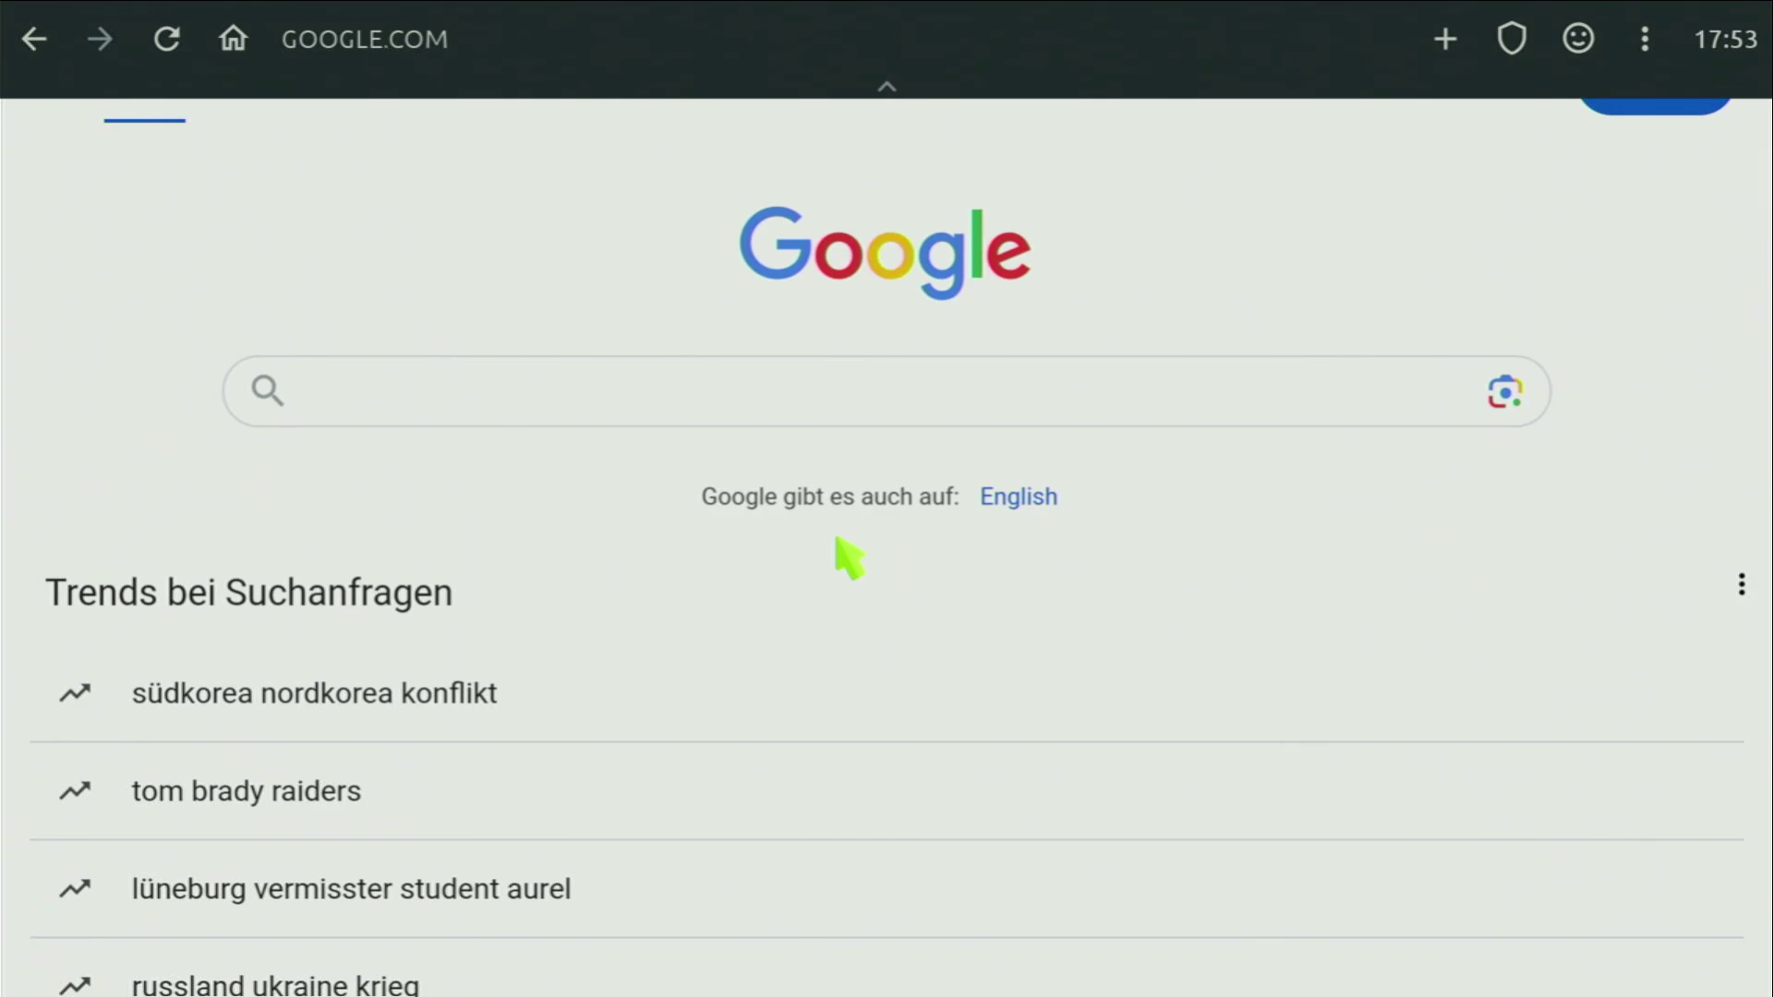
scroll(848, 121, "up", 1)
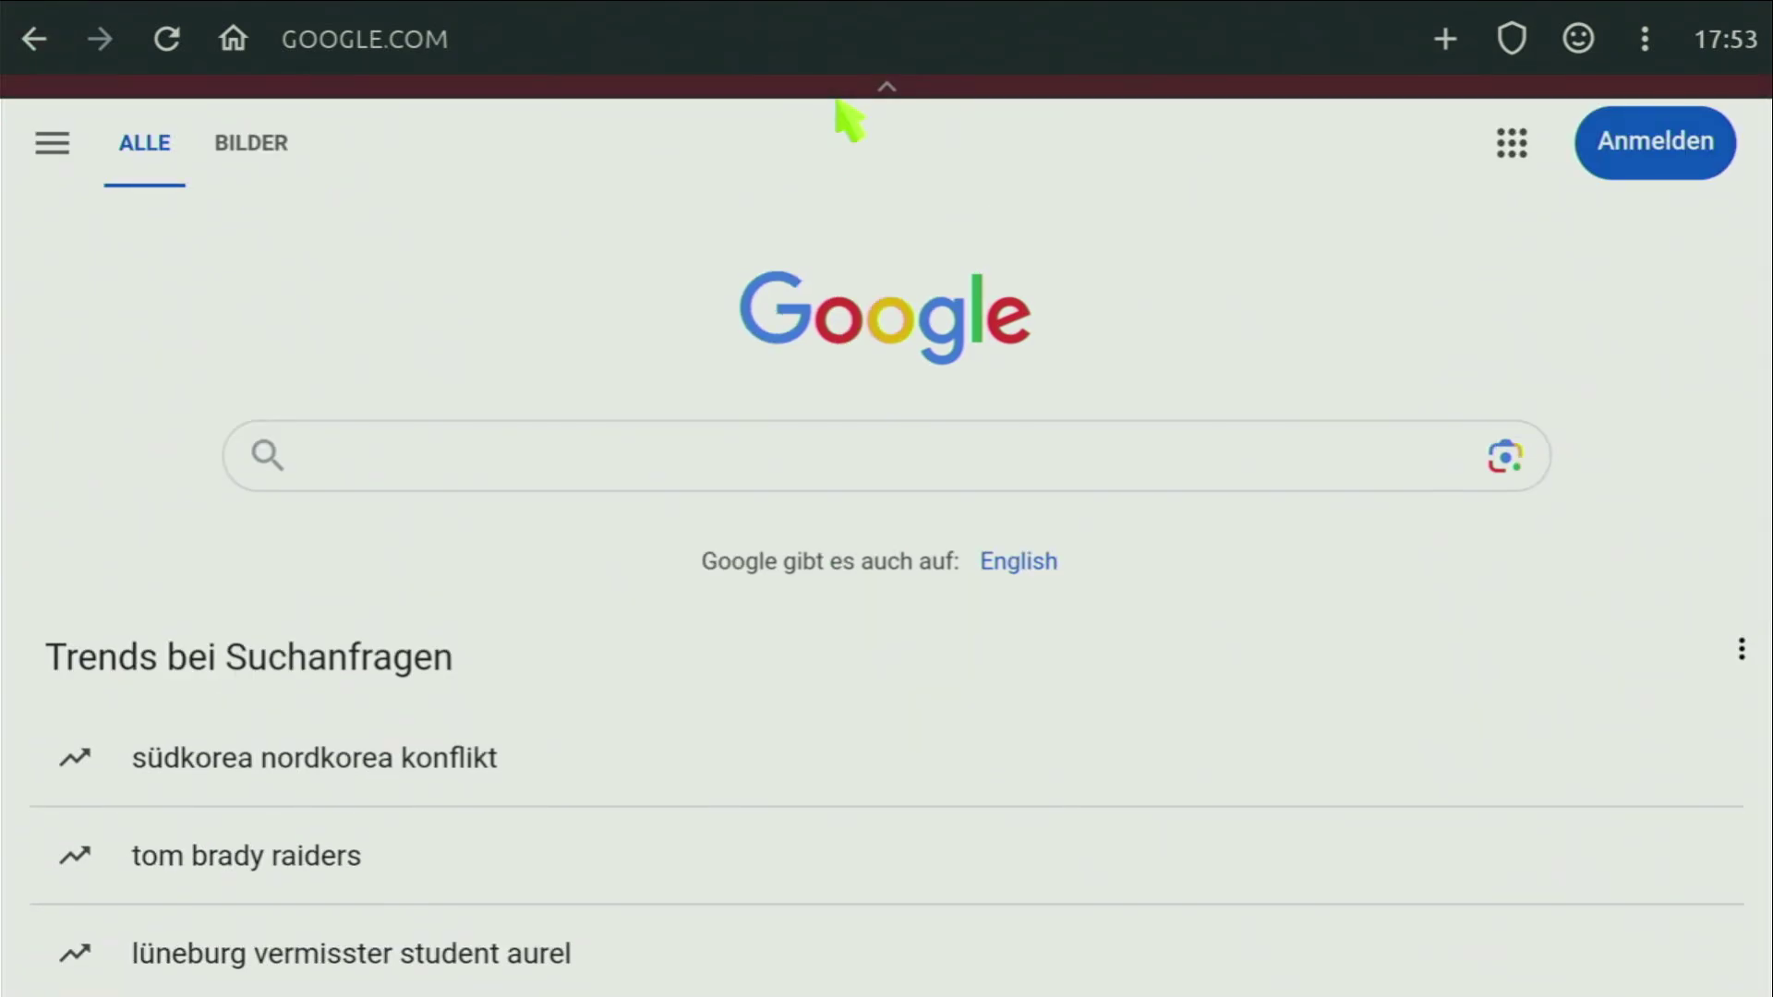